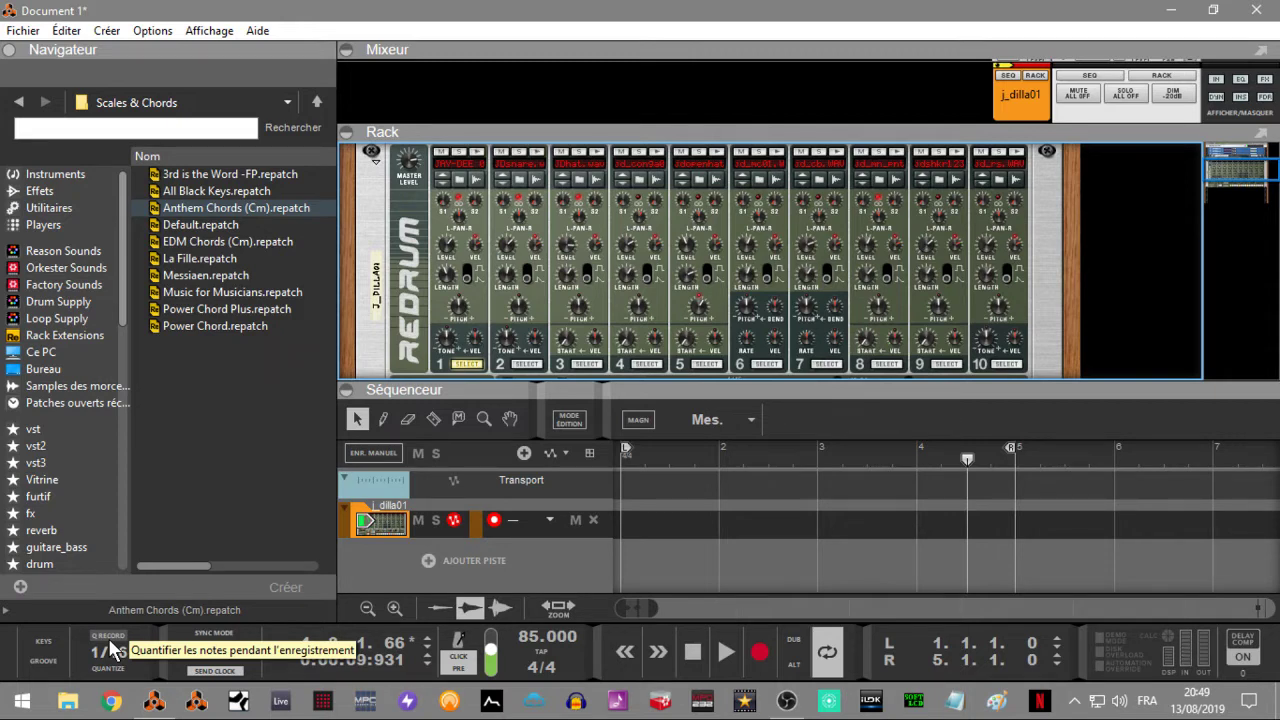
Record a four-bar kick and snare part on the j_dilla01 drum track, leaving playback running once it is captured.
{"action": "key", "text": "space"}
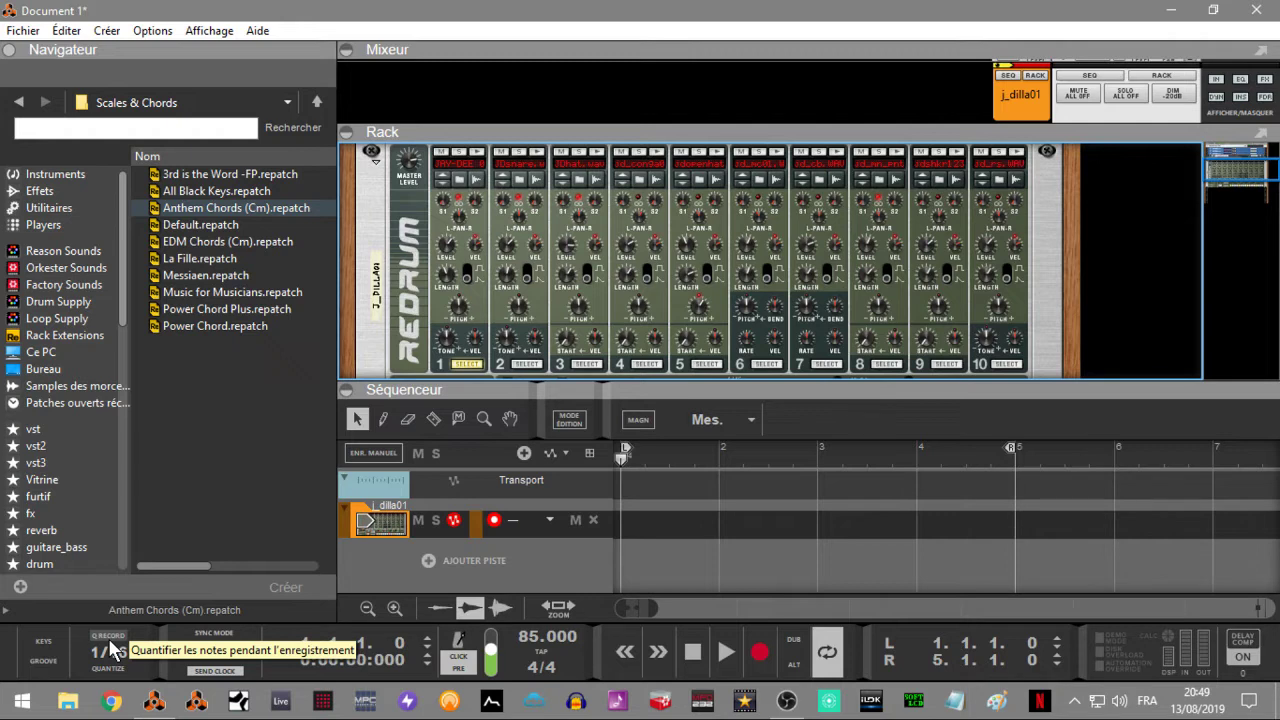
{"action": "key", "text": "ctrl+Return"}
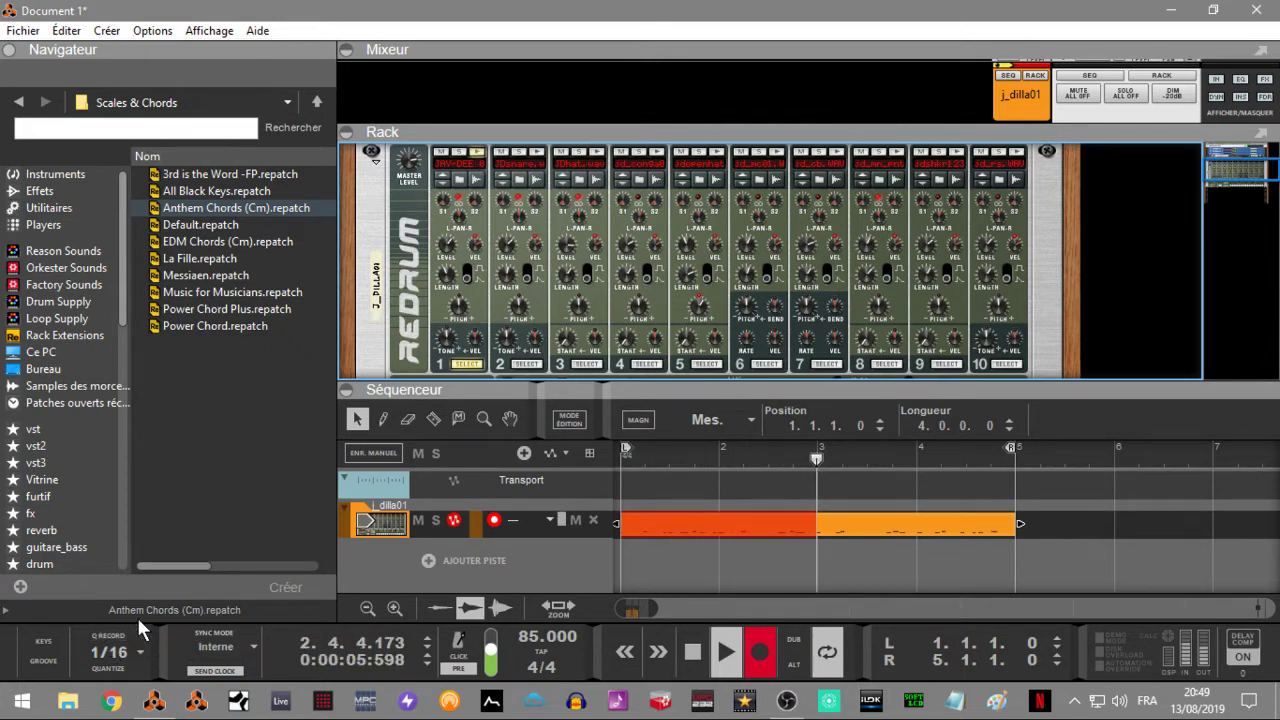
{"action": "key", "text": "KP_Multiply"}
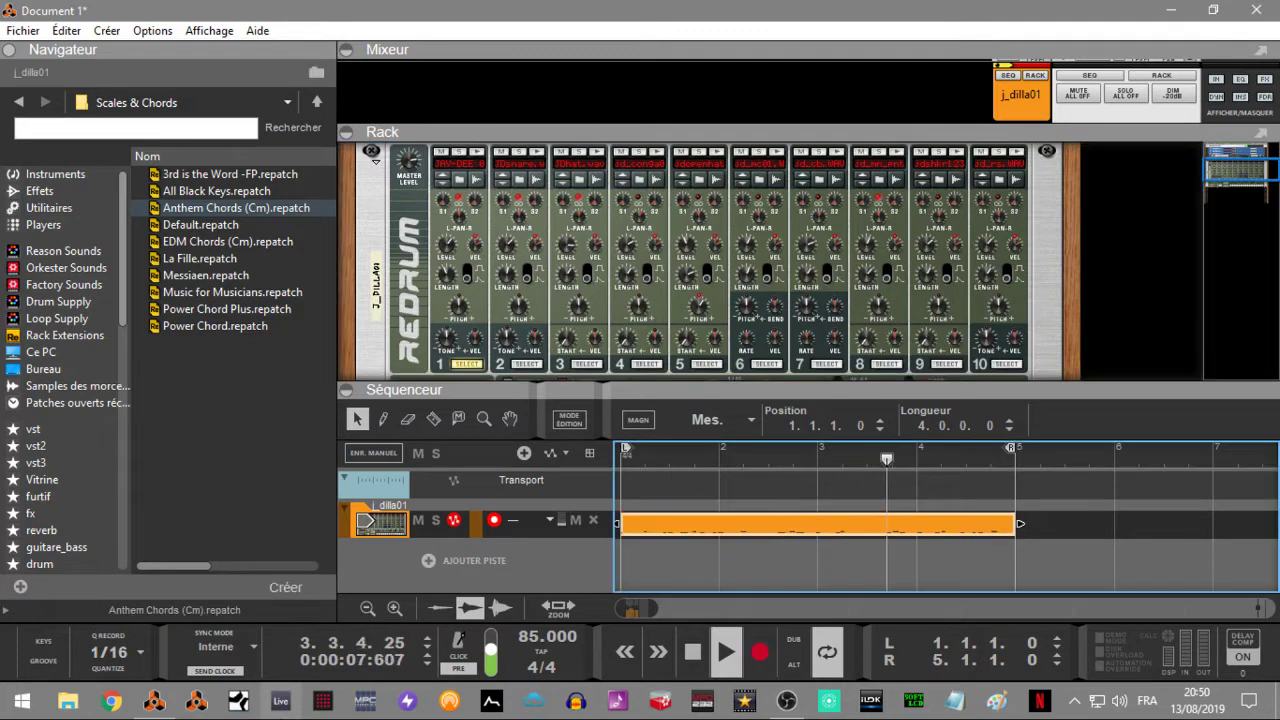
Open the recorded drum clip for note editing, hide the mixer and rack, and zoom in on its first bars.
{"action": "double_click", "coordinate": [763, 524]}
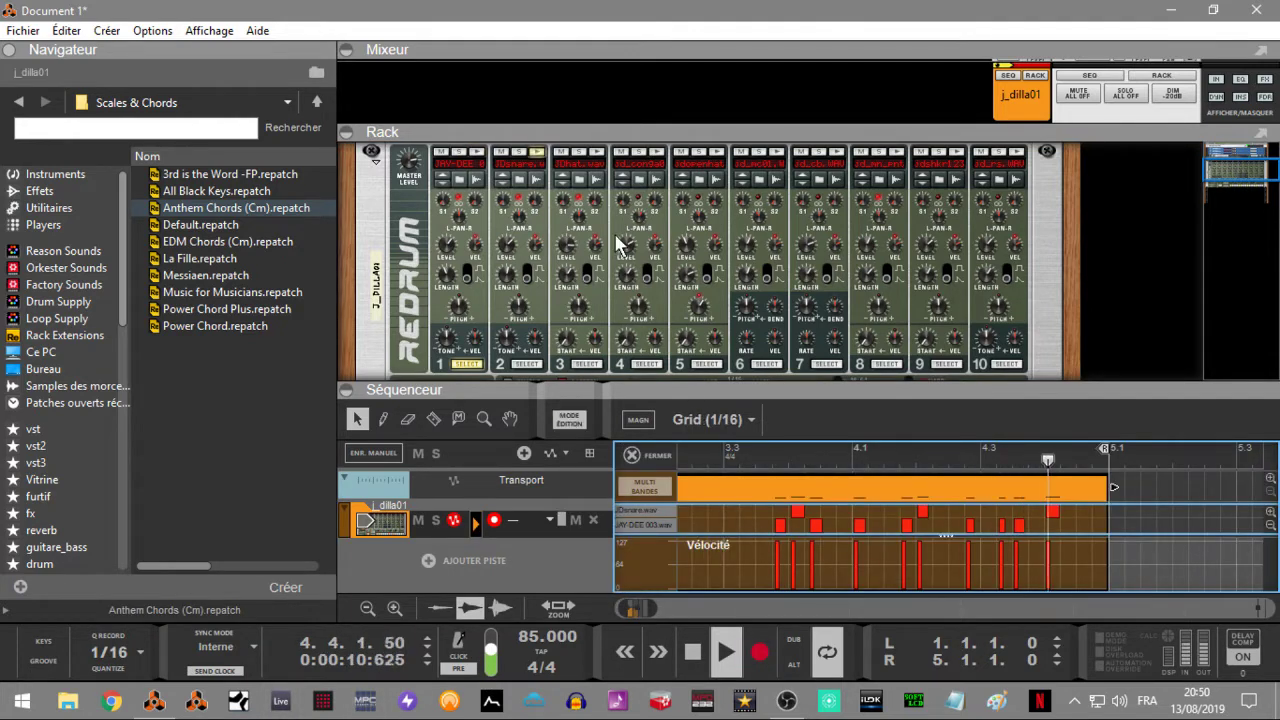
{"action": "left_click", "coordinate": [343, 50]}
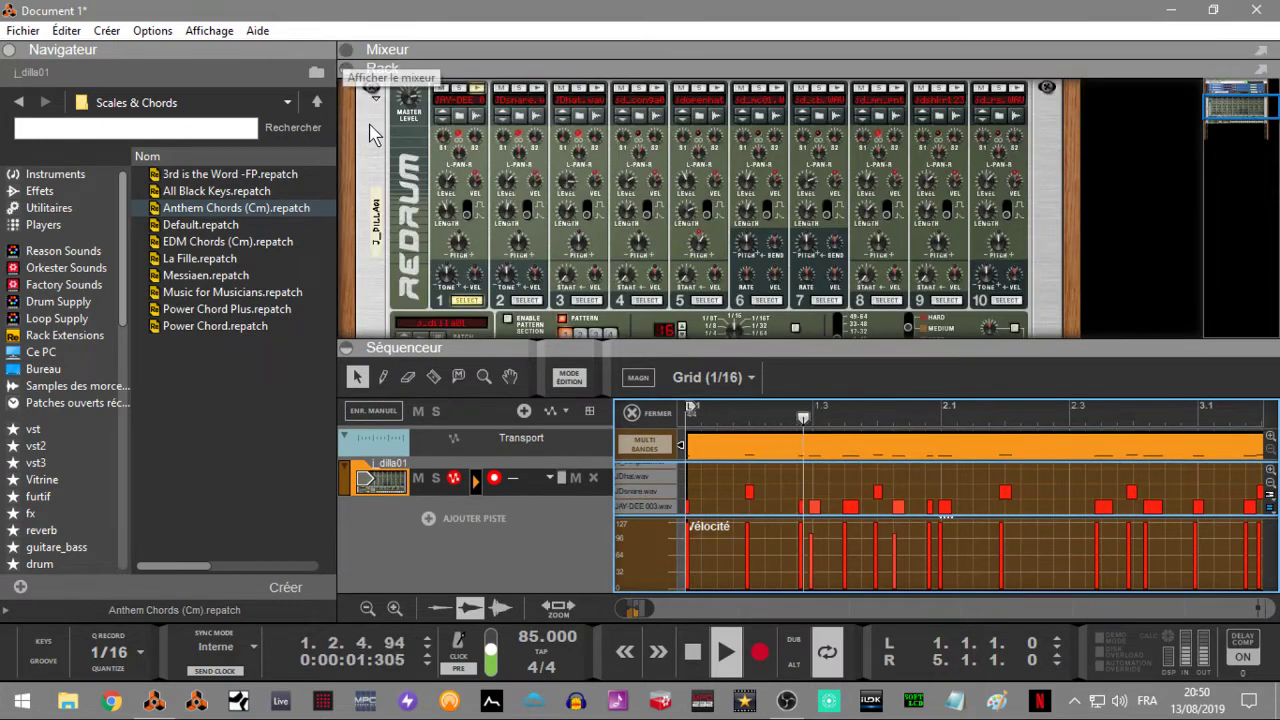
{"action": "left_click", "coordinate": [344, 68]}
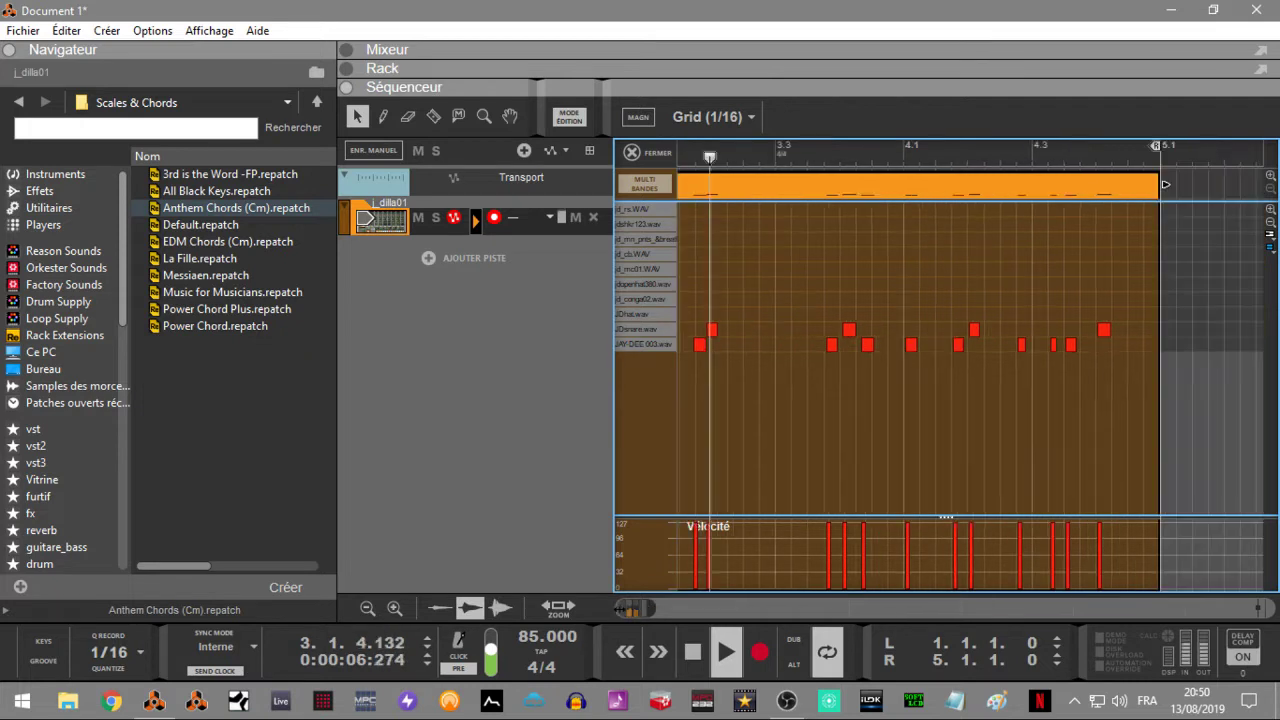
{"action": "left_click", "coordinate": [553, 606]}
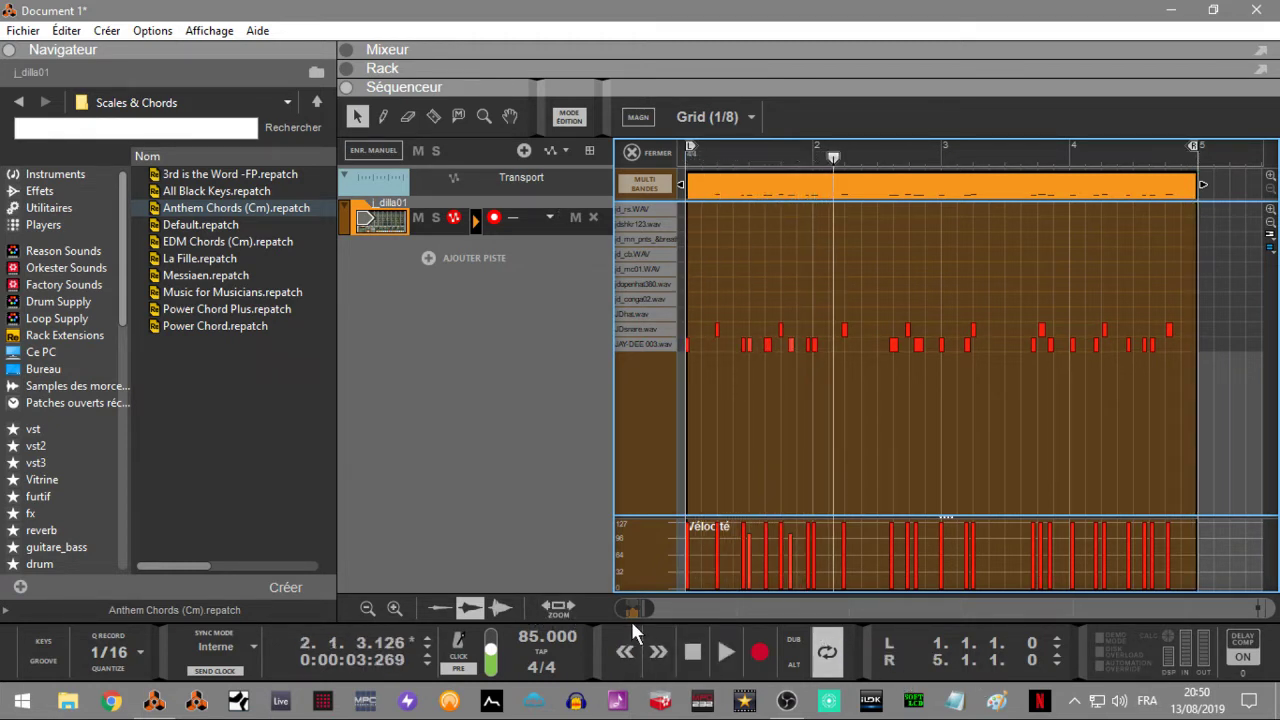
{"action": "left_click_drag", "start_coordinate": [652, 608], "coordinate": [645, 608]}
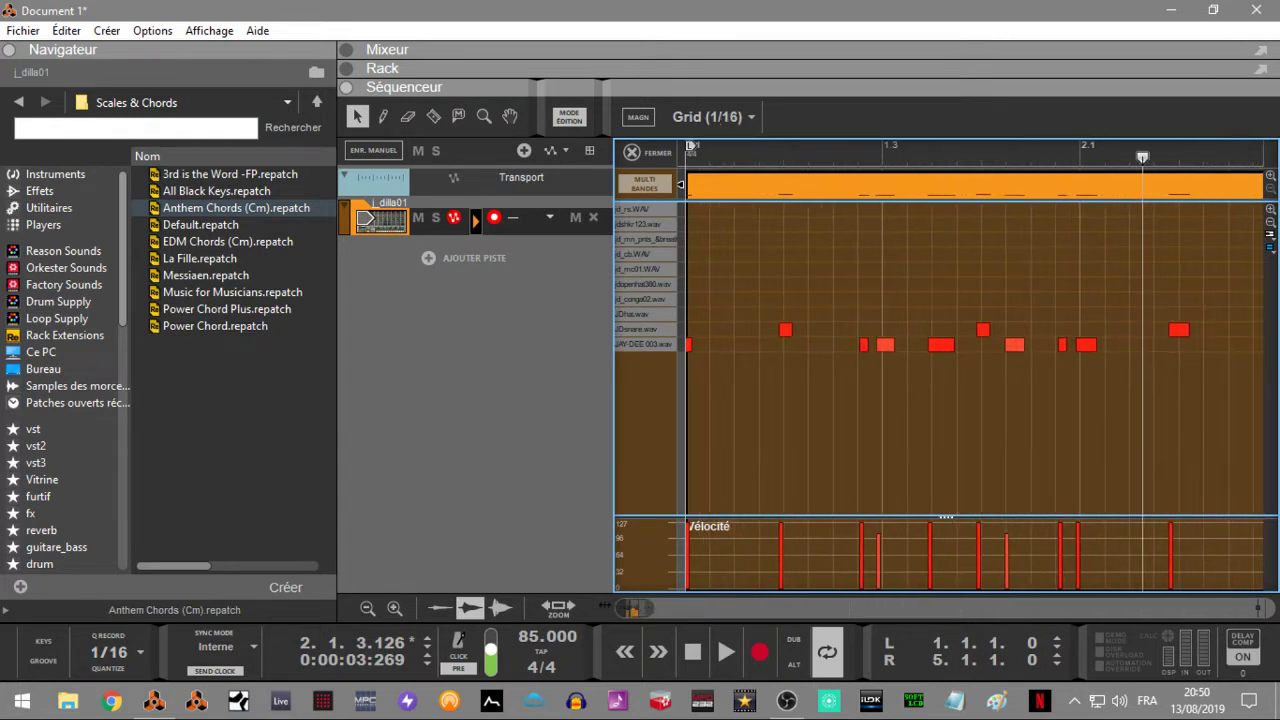
Nudge the first three snare hits slightly later, to positions 1.1.4.209, 1.3.4.236 and 2.1.4.218.
{"action": "left_click", "coordinate": [785, 331]}
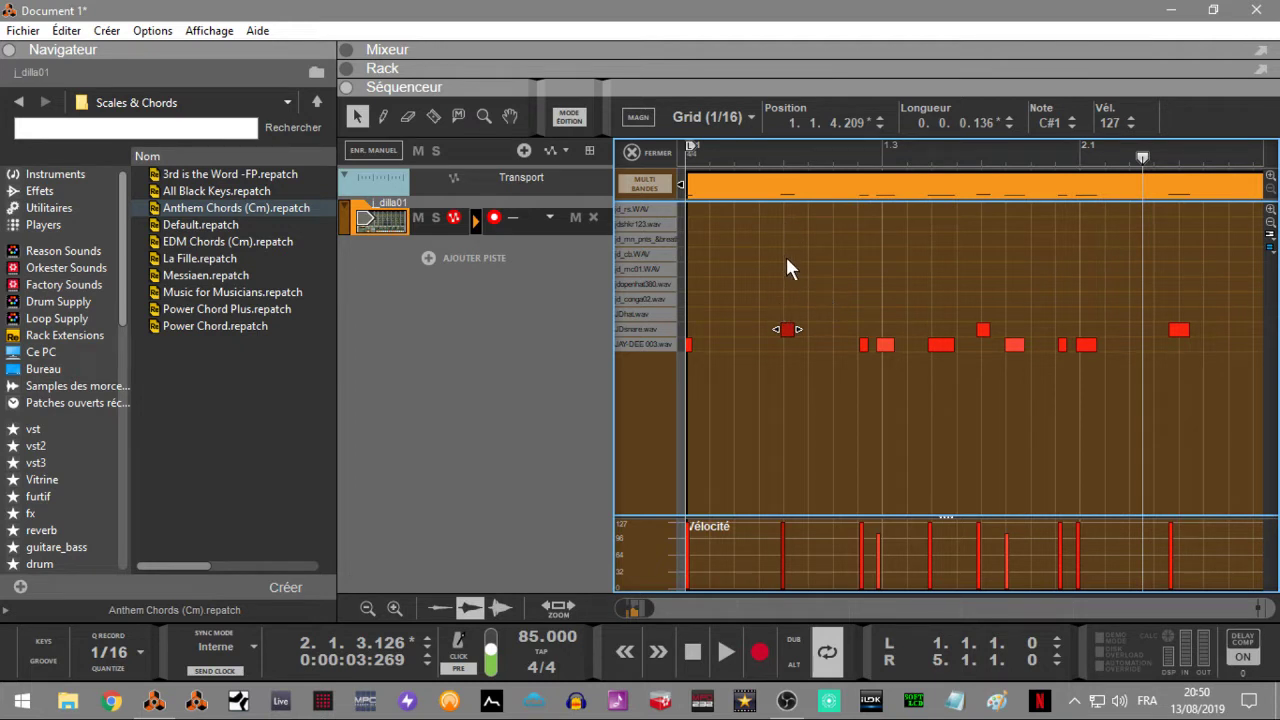
{"action": "left_click", "coordinate": [638, 119]}
{"action": "left_click", "coordinate": [983, 331]}
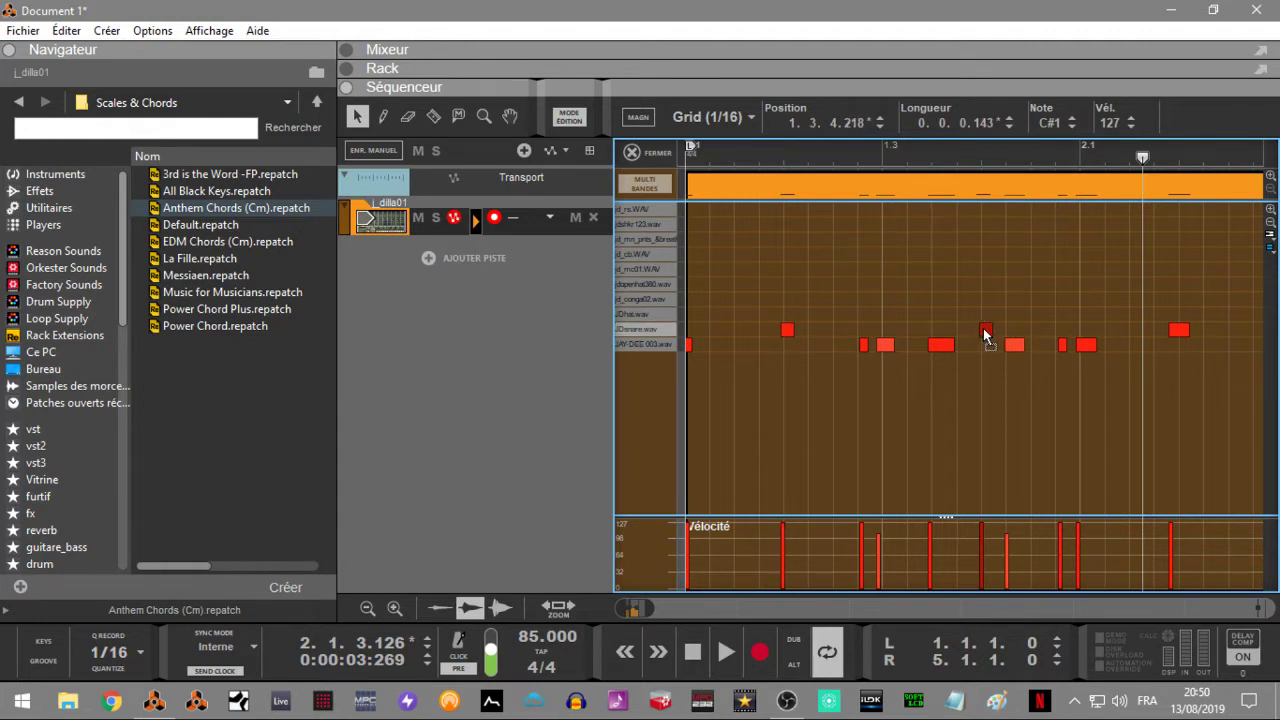
{"action": "left_click_drag", "start_coordinate": [985, 333], "coordinate": [989, 333]}
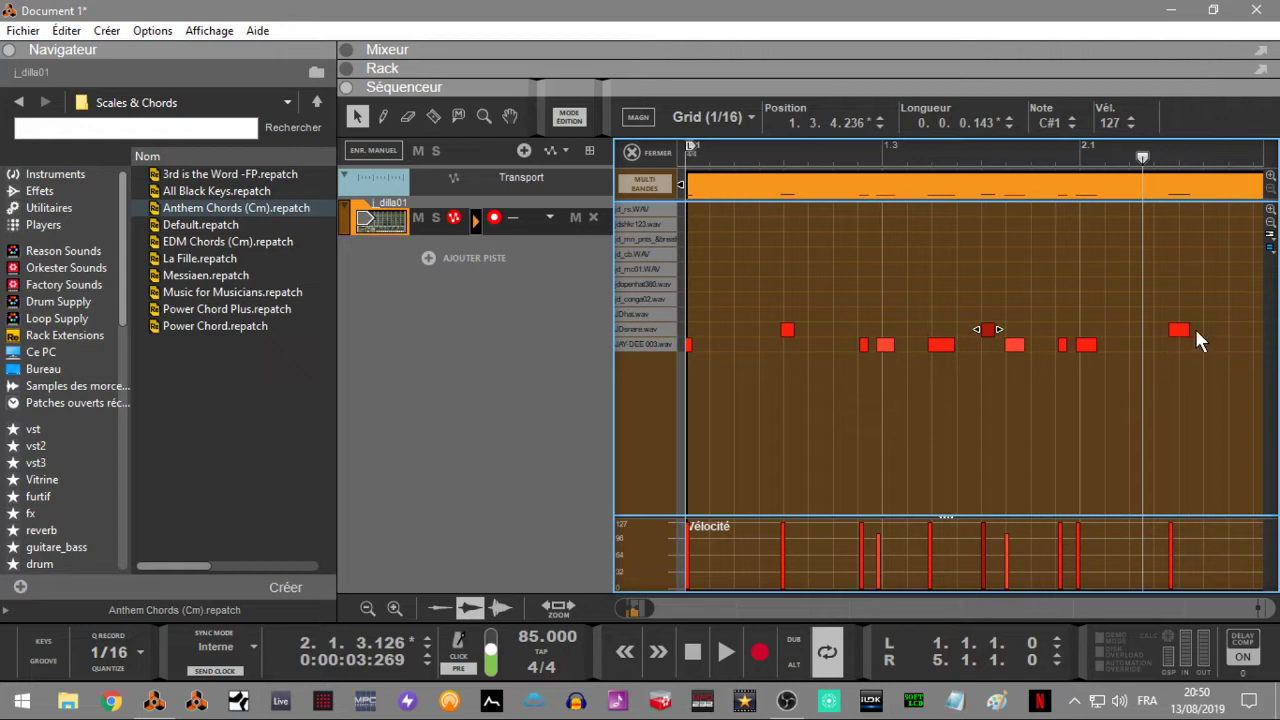
{"action": "left_click_drag", "start_coordinate": [1178, 338], "coordinate": [1185, 330]}
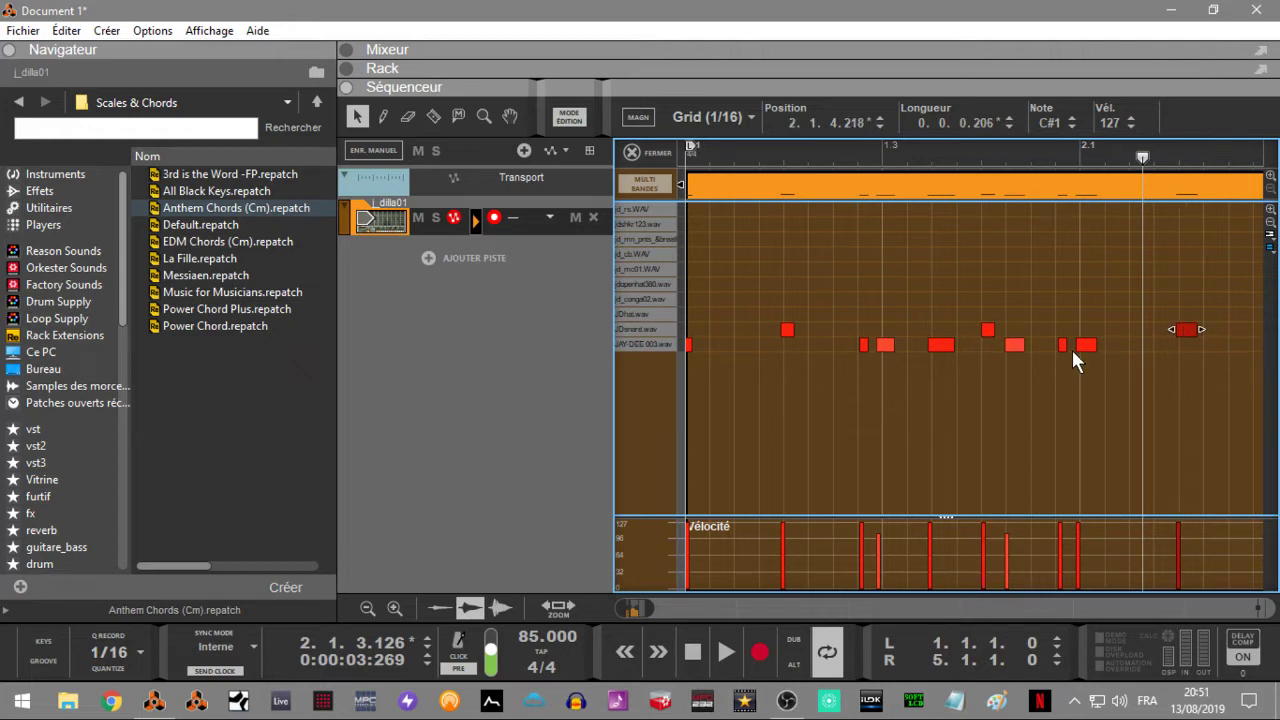
Audition the edited beat and move the last kick before beat 3.4 slightly earlier, to position 3.3.4.16.
{"action": "key", "text": "space"}
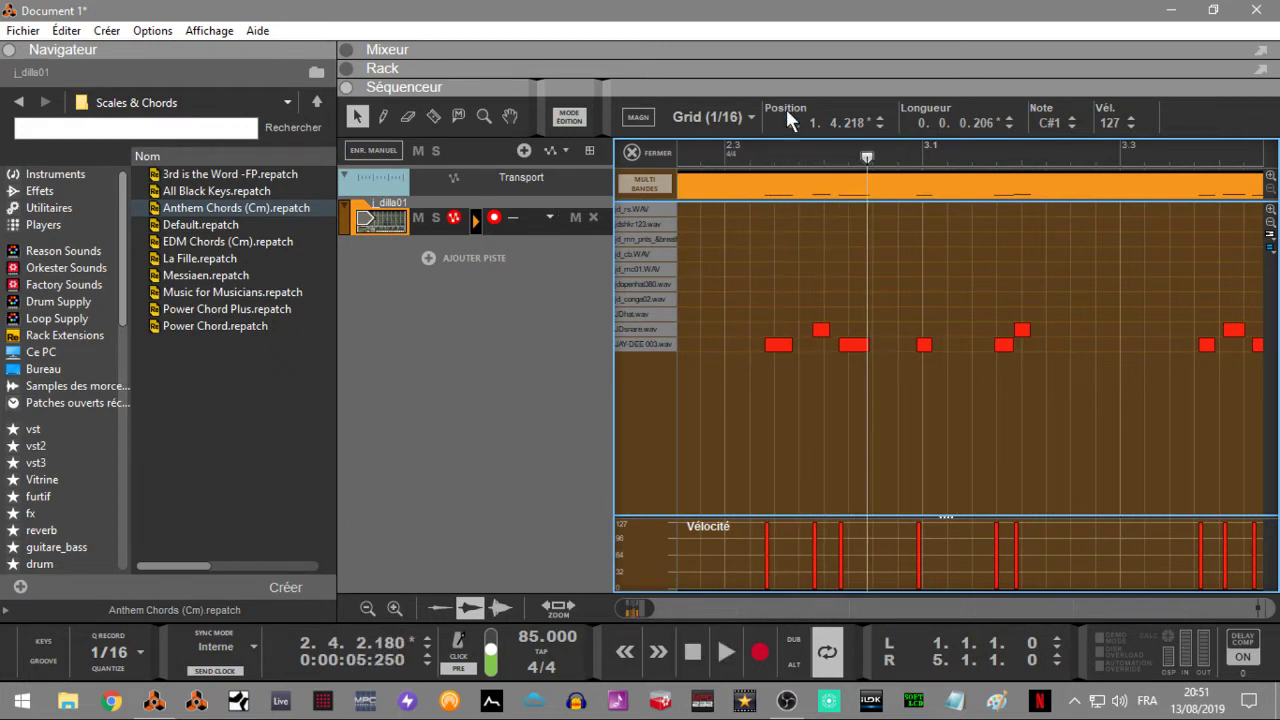
{"action": "left_click", "coordinate": [717, 149]}
{"action": "key", "text": "space"}
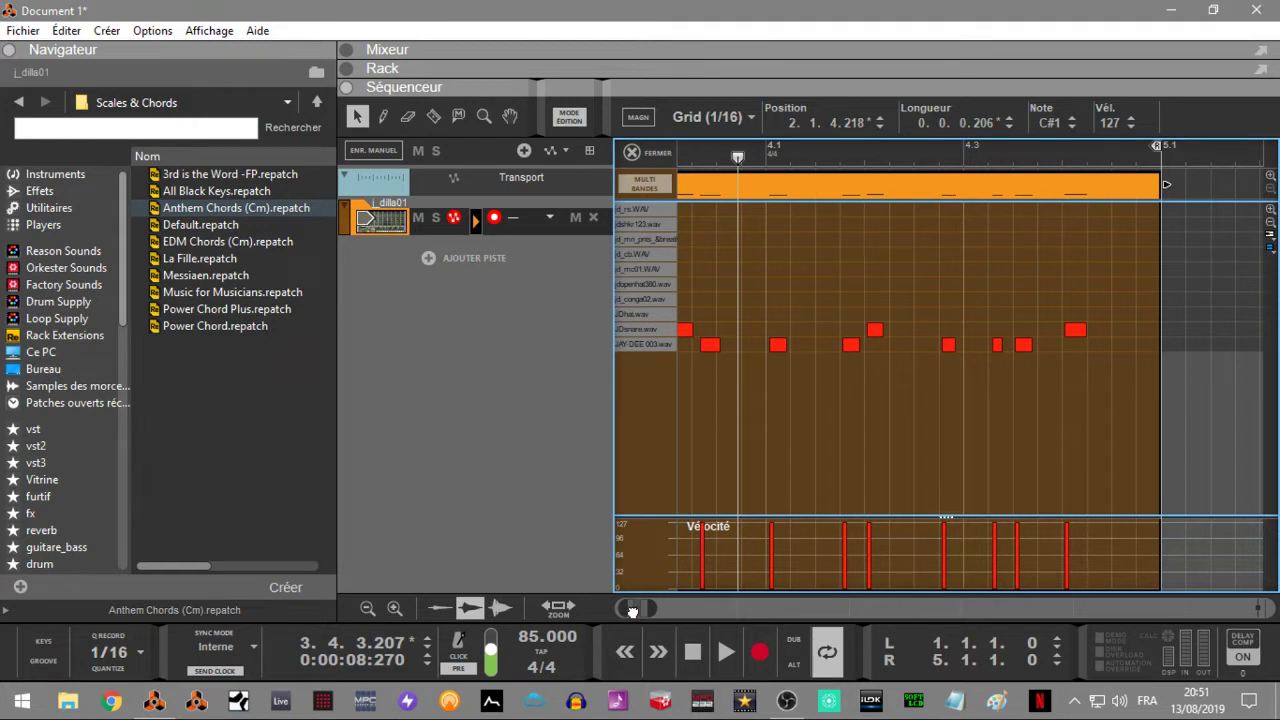
{"action": "left_click_drag", "start_coordinate": [631, 612], "coordinate": [629, 612]}
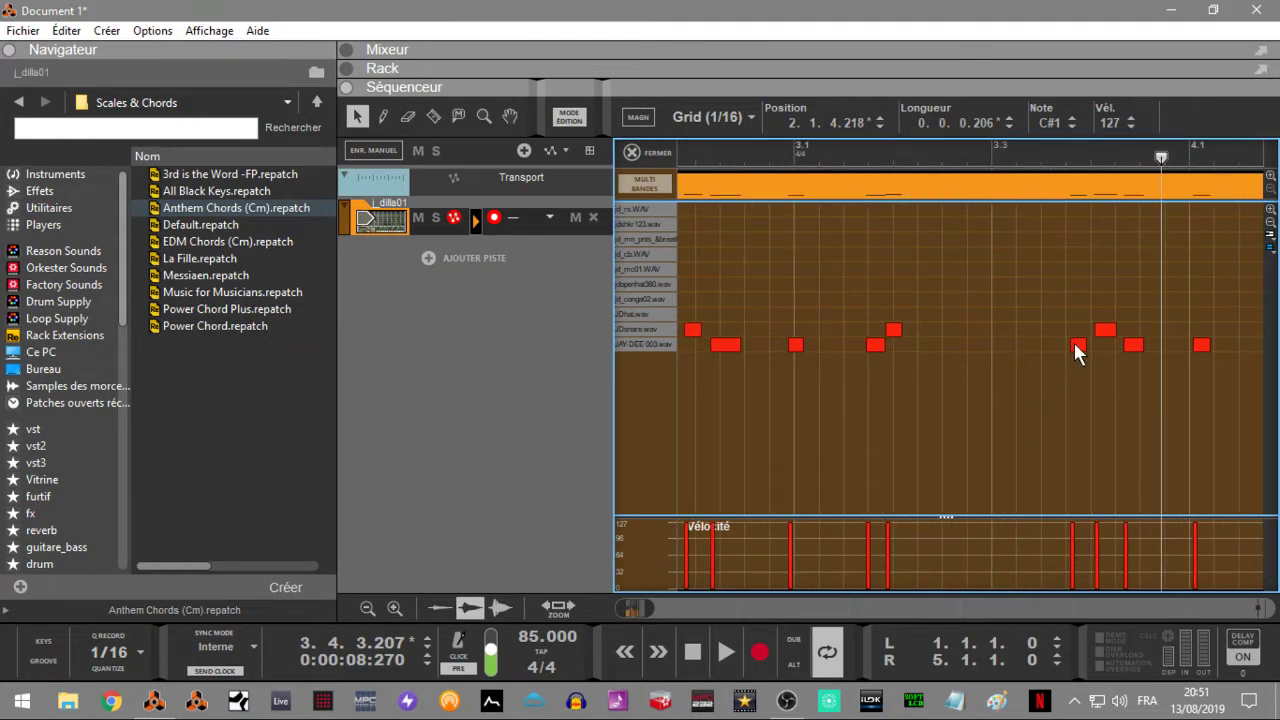
{"action": "left_click", "coordinate": [1077, 346]}
{"action": "left_click_drag", "start_coordinate": [1075, 347], "coordinate": [1071, 344]}
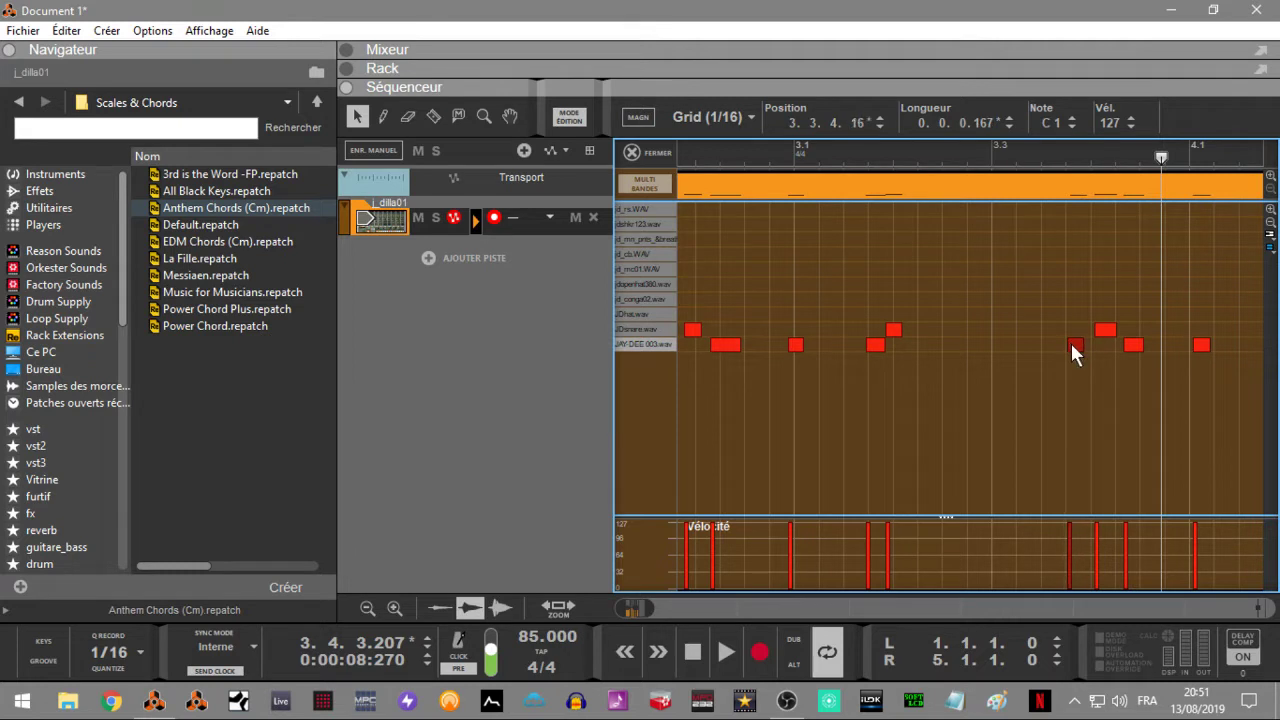
Play the loop from bar 3 and move the snare hit near beat 3.4 slightly earlier, to position 3.4.1.25.
{"action": "left_click", "coordinate": [812, 155]}
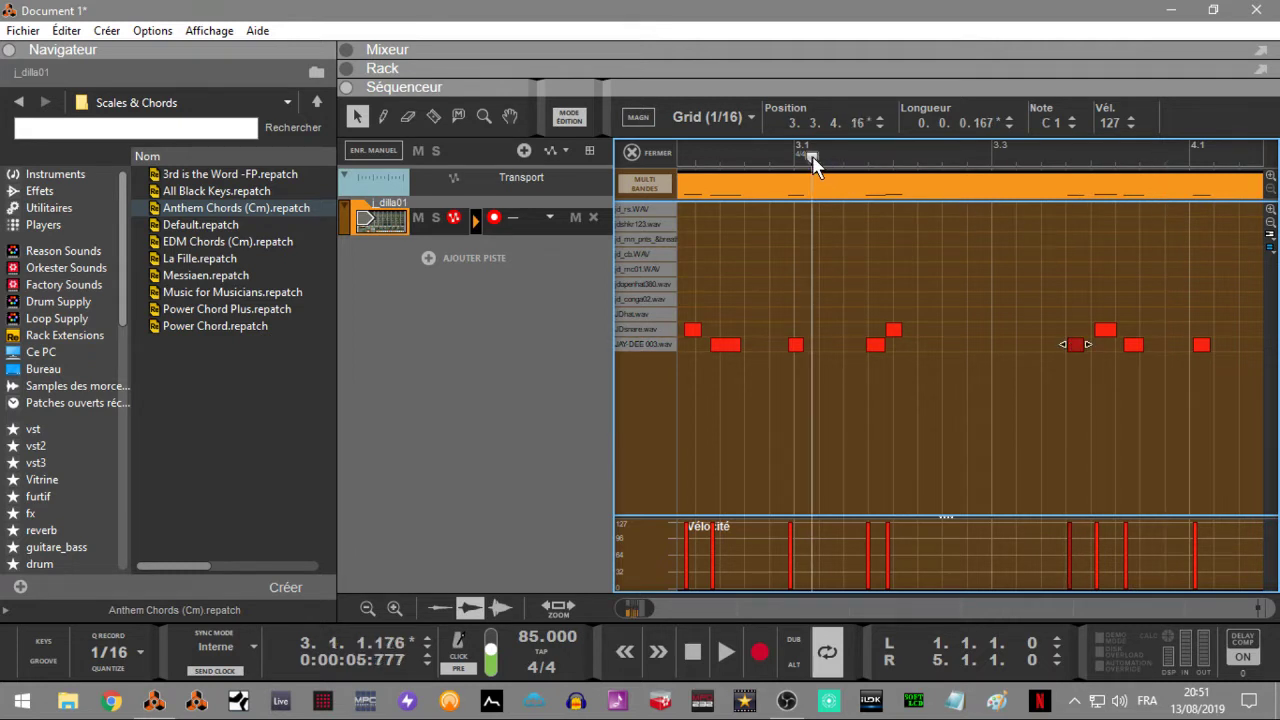
{"action": "key", "text": "space"}
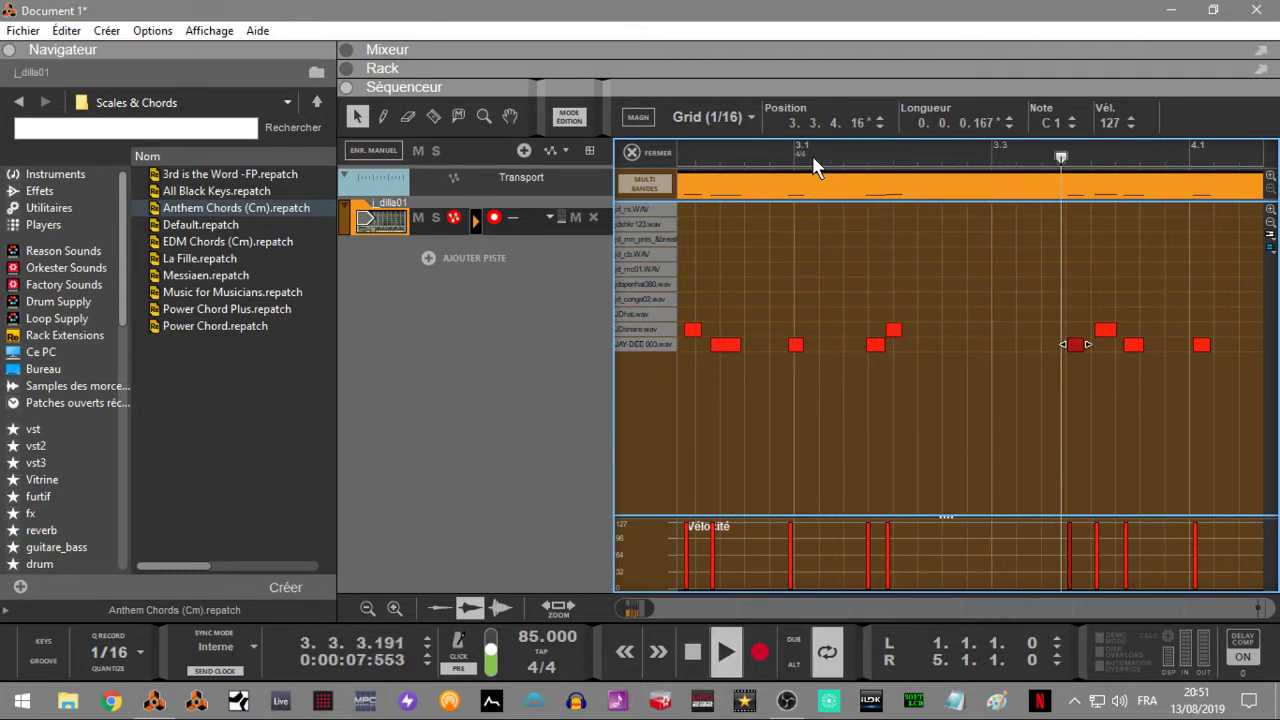
{"action": "key", "text": "space"}
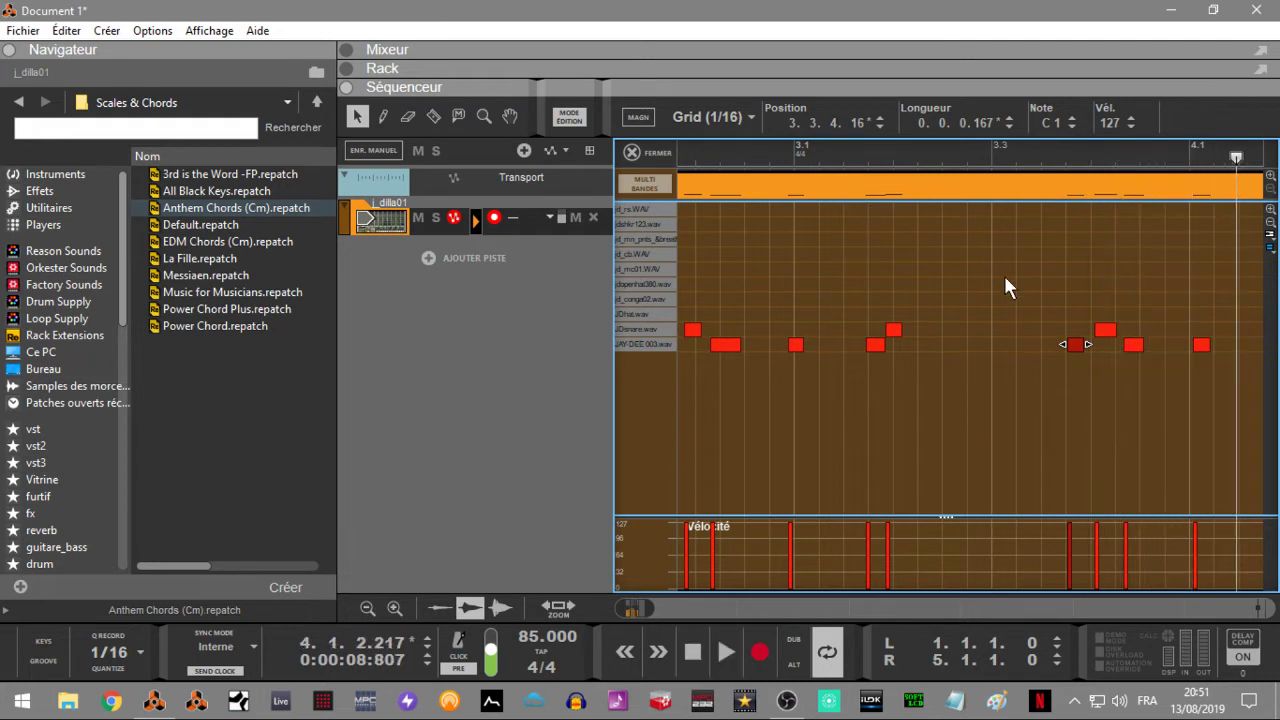
{"action": "left_click", "coordinate": [1105, 333]}
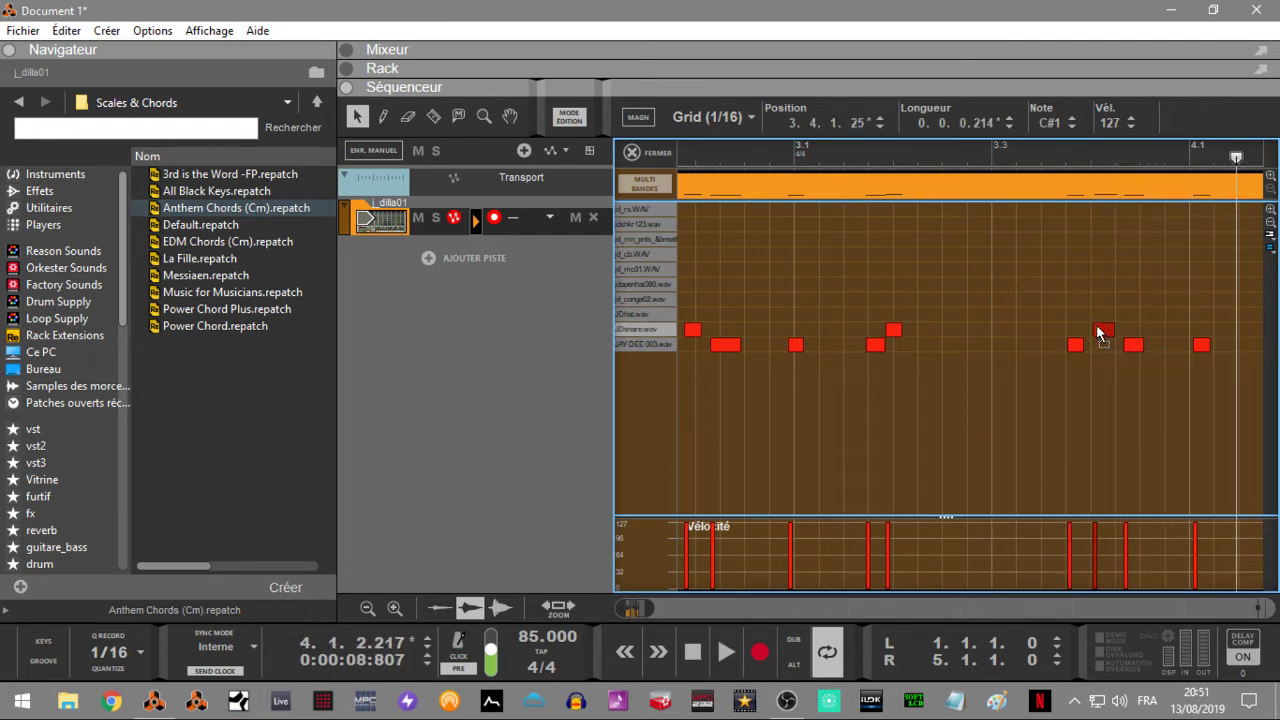
Overdub closed and open hi-hat hits onto the drum clip, and nudge two closed hats around the start of bar 3 slightly later.
{"action": "key", "text": "space"}
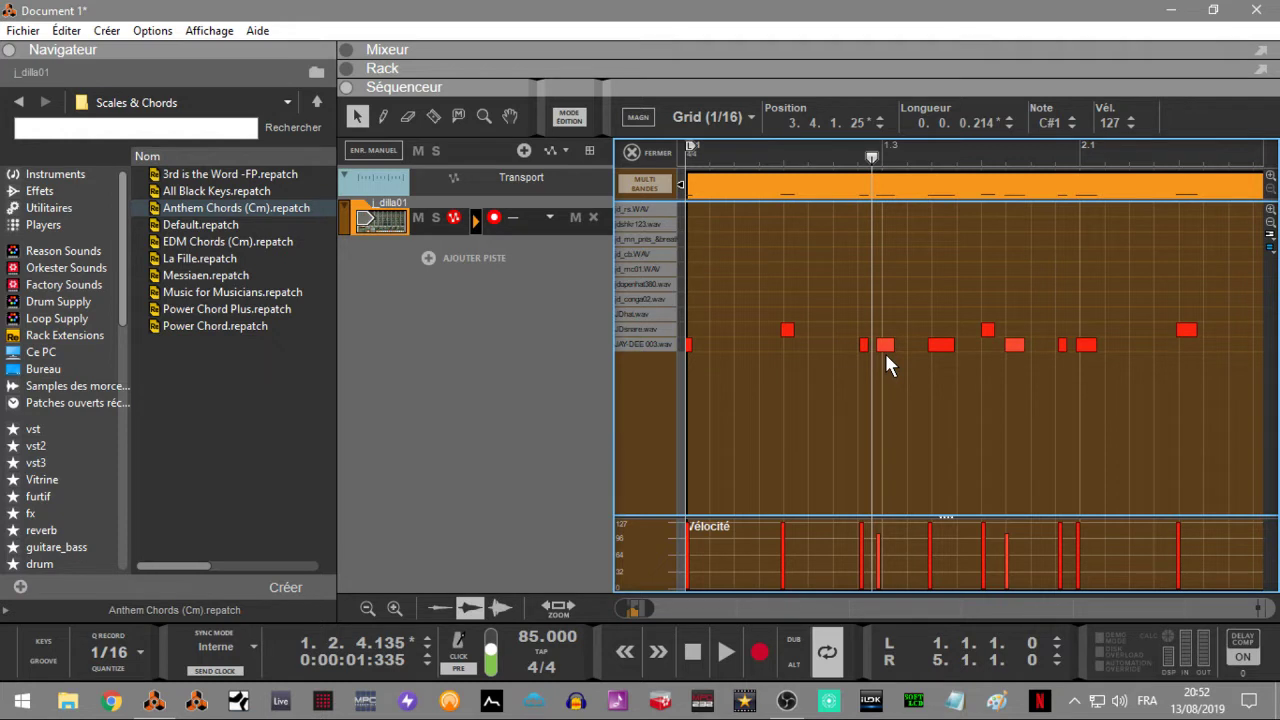
{"action": "key", "text": "space"}
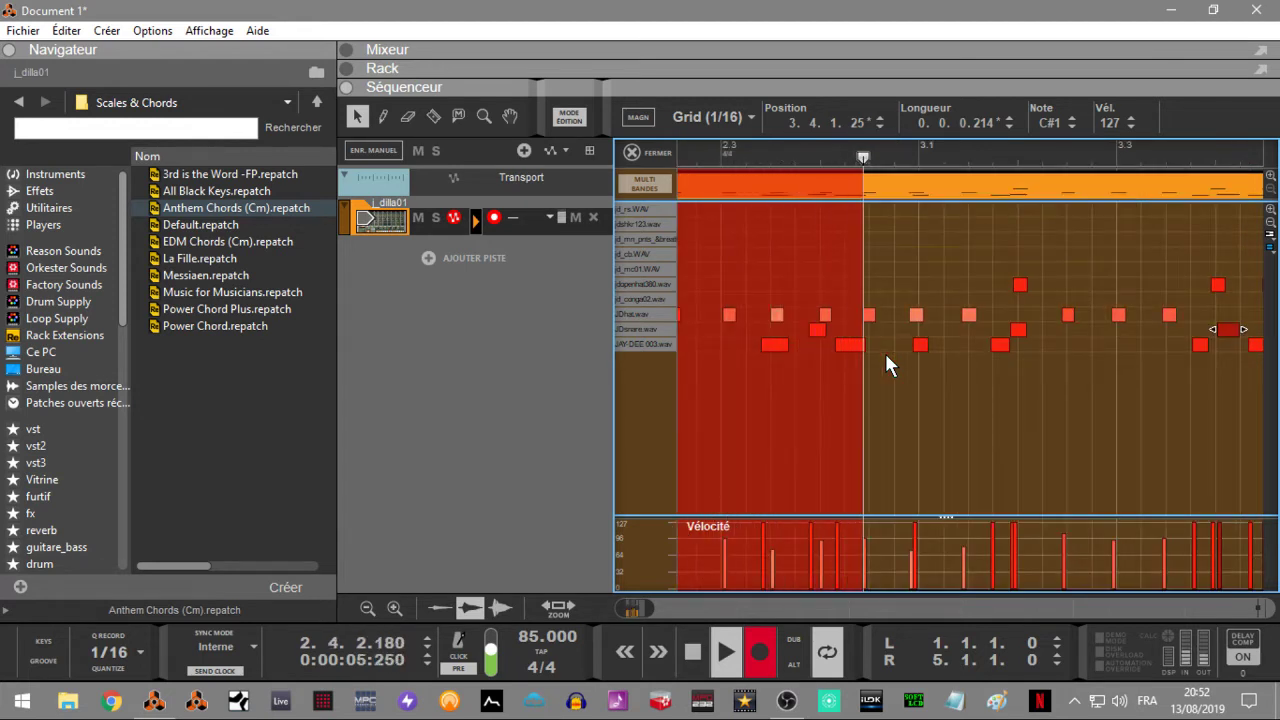
{"action": "key", "text": "ctrl+Return"}
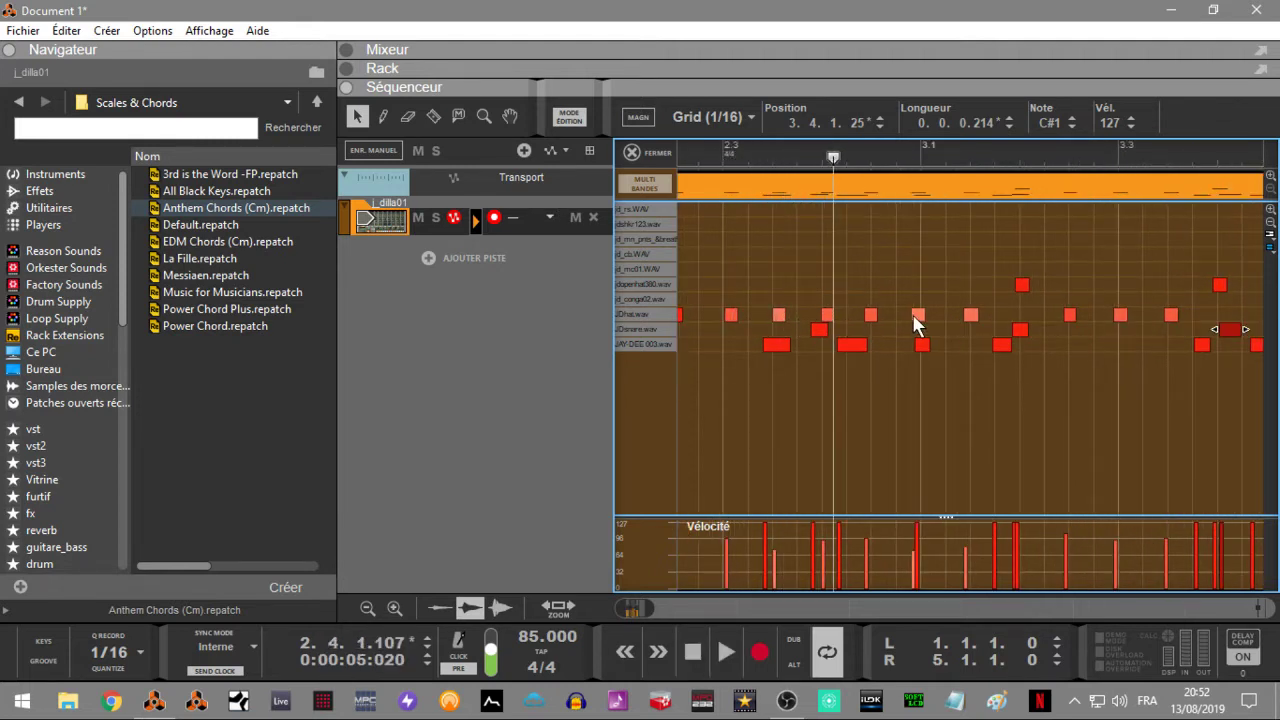
{"action": "left_click_drag", "start_coordinate": [912, 313], "coordinate": [874, 315]}
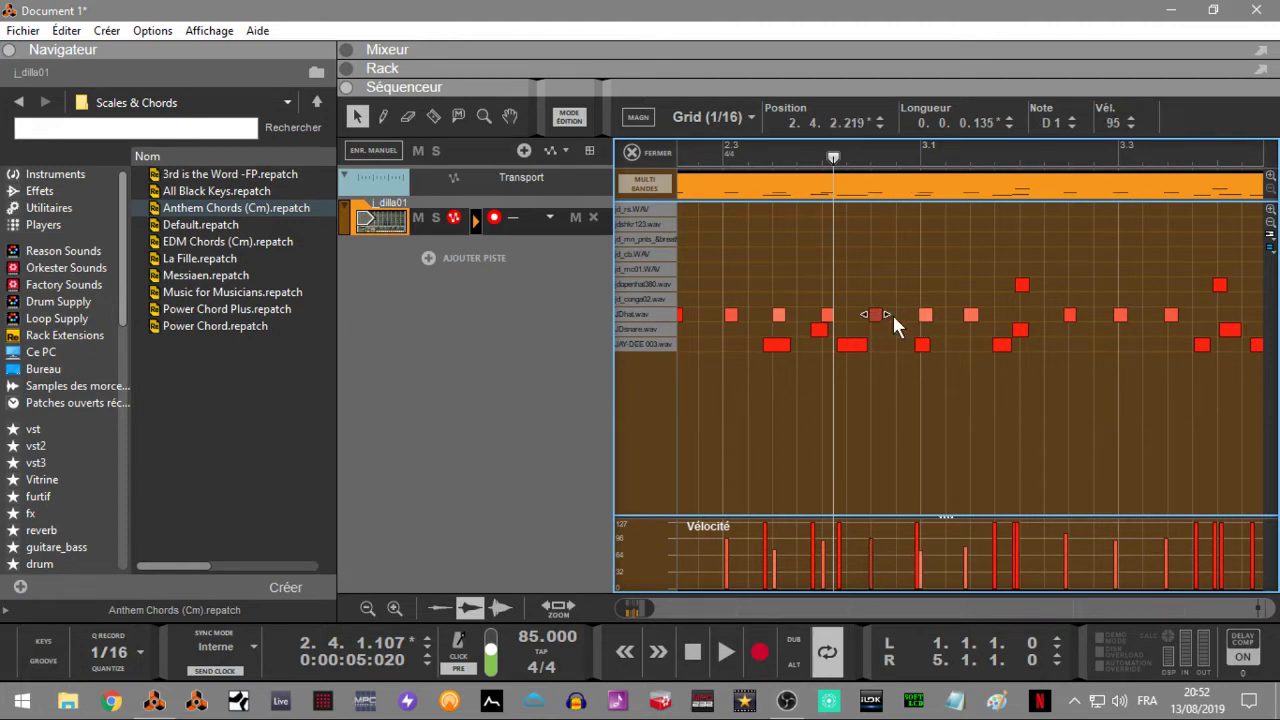
Audition the hi-hat edits, return to the start of the loop and overdub a shaker part on the jdshkr123 lane.
{"action": "key", "text": "space"}
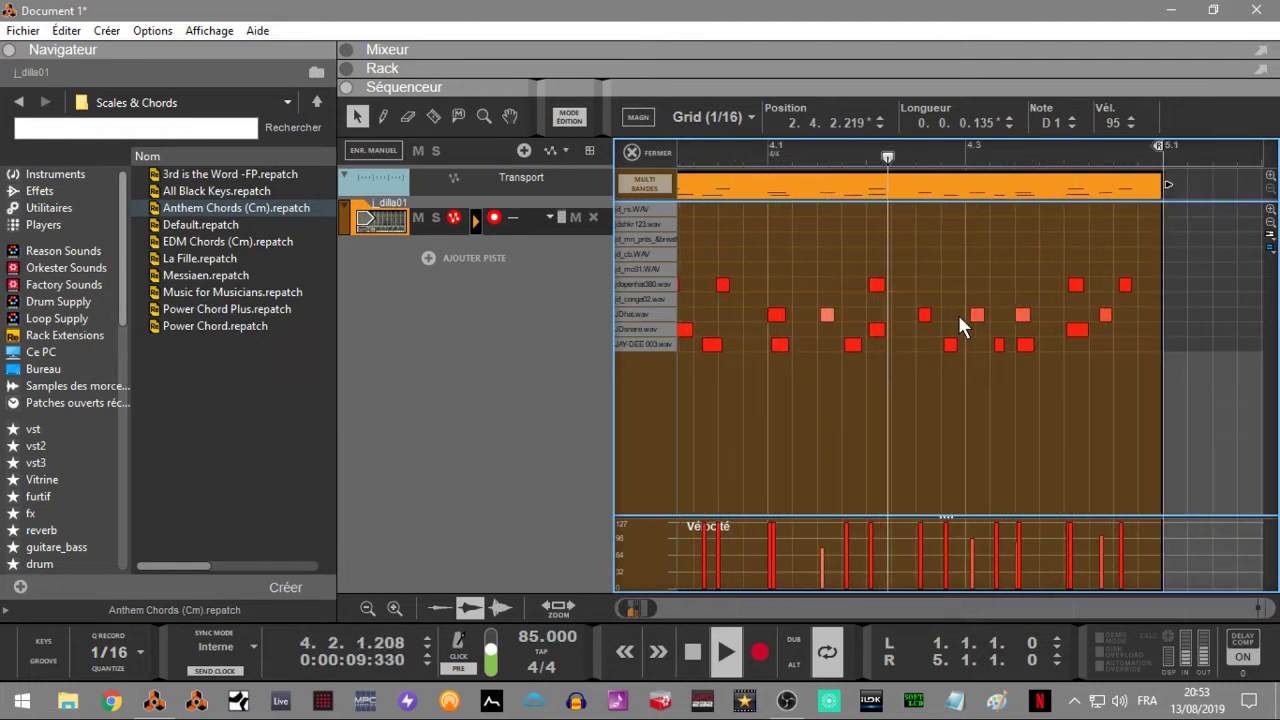
{"action": "key", "text": "space"}
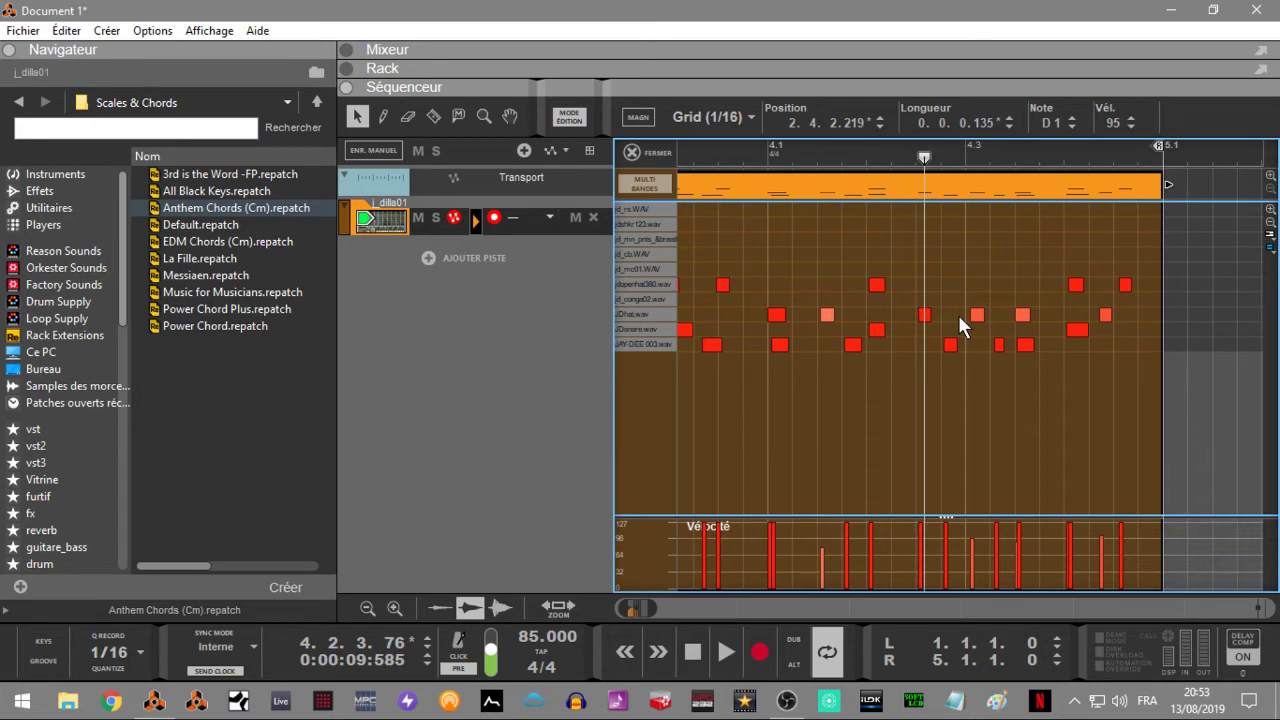
{"action": "key", "text": "Home"}
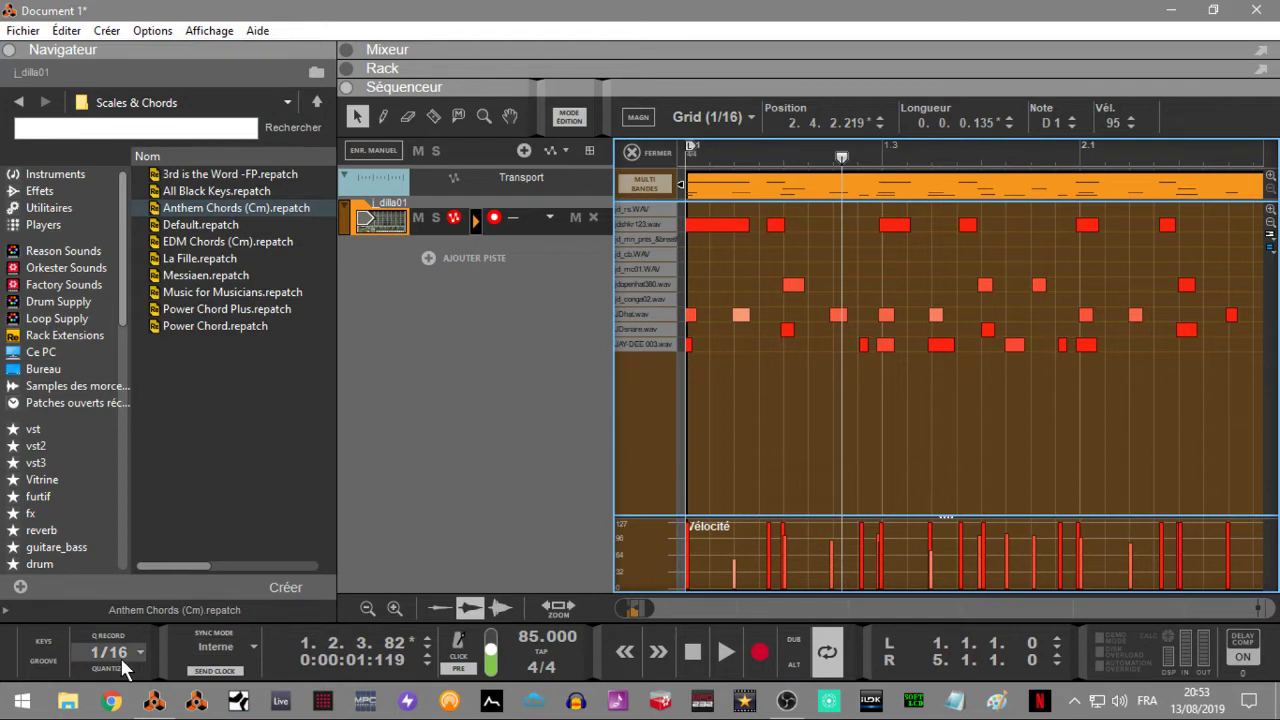
Show the ReGroove mixer below the sequencer.
{"action": "left_click", "coordinate": [60, 657]}
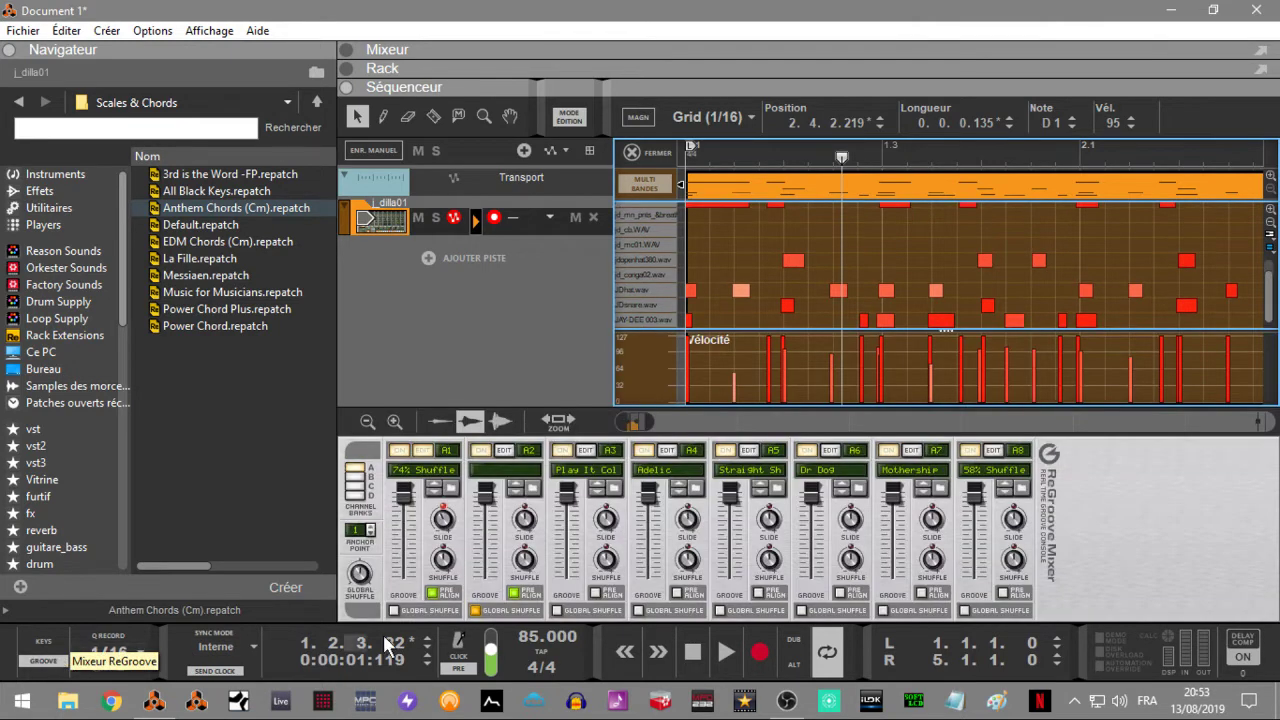
{"action": "left_click", "coordinate": [351, 602]}
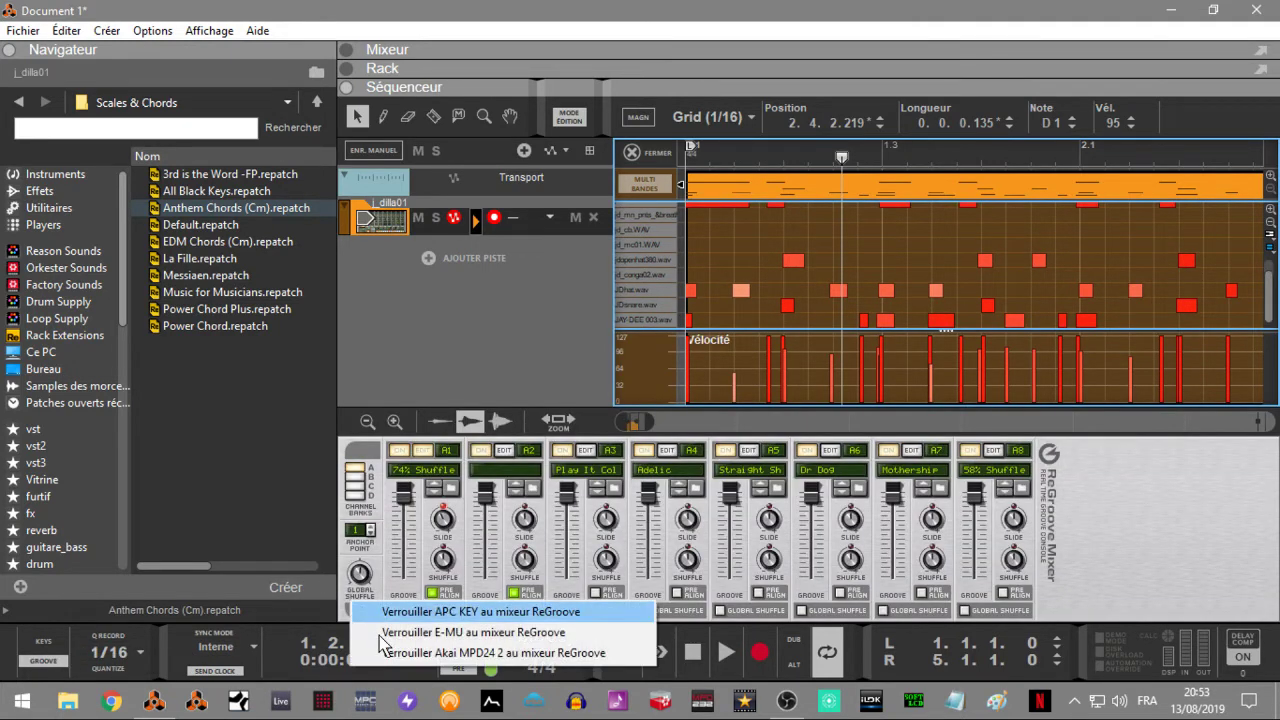
{"action": "left_click", "coordinate": [398, 526]}
{"action": "right_click", "coordinate": [394, 530]}
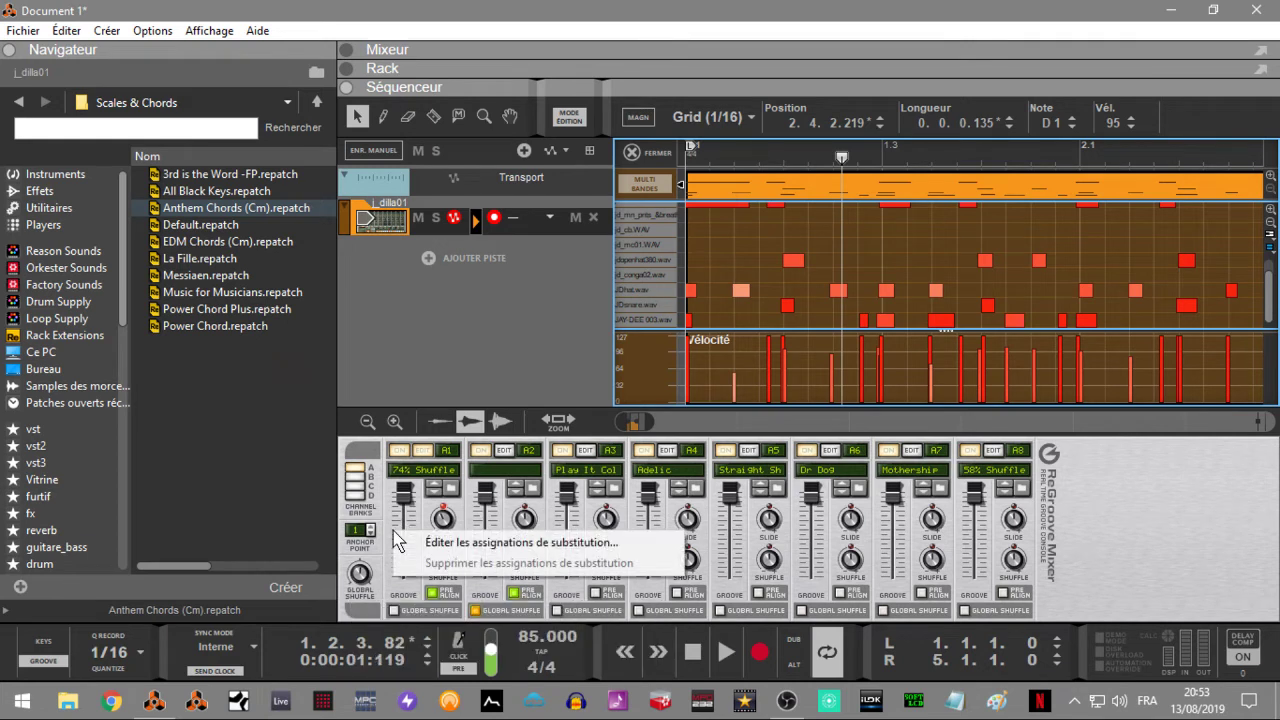
{"action": "left_click", "coordinate": [1059, 492]}
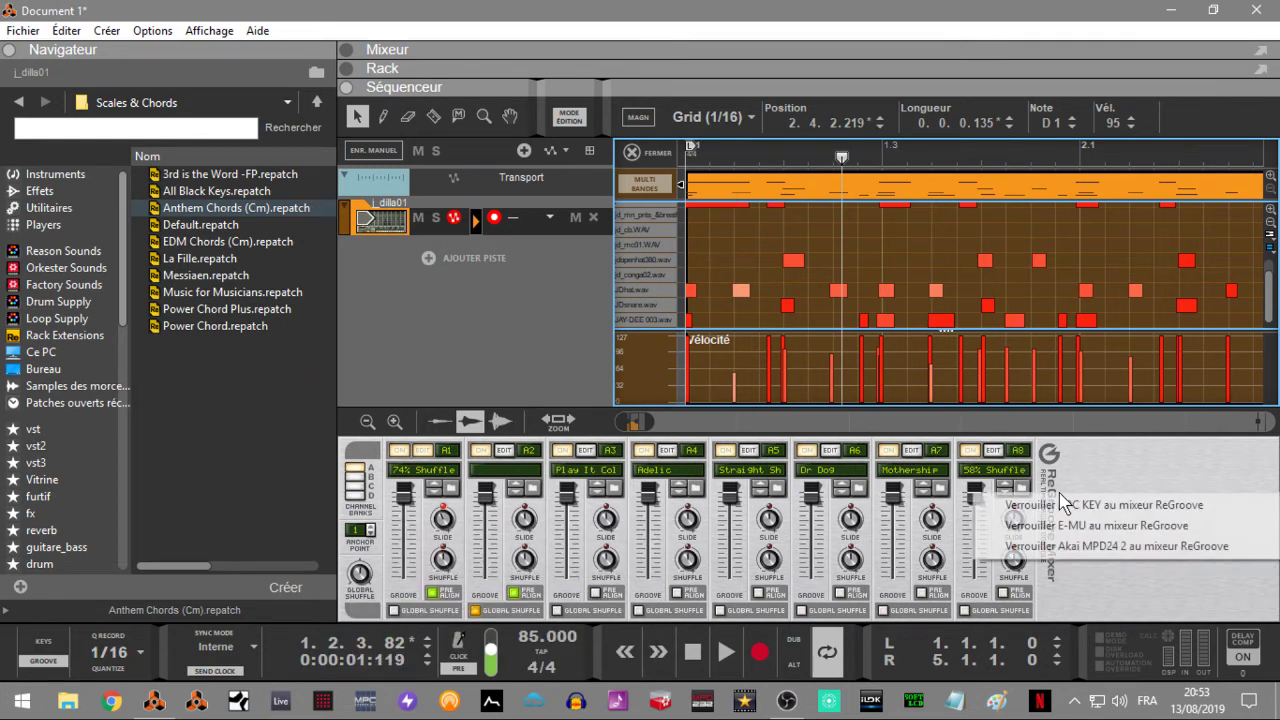
Initialize ReGroove channels A1, A3 and A4 so their groove patches are cleared.
{"action": "right_click", "coordinate": [420, 531]}
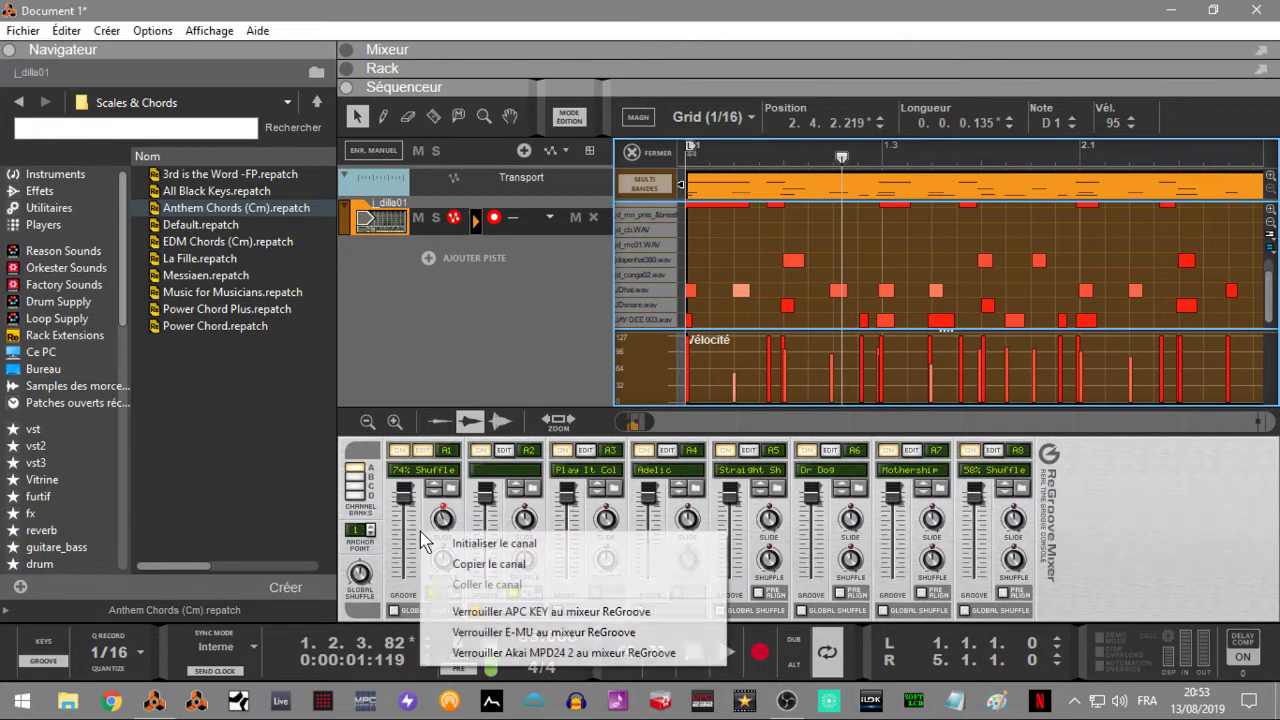
{"action": "left_click", "coordinate": [495, 546]}
{"action": "right_click", "coordinate": [485, 516]}
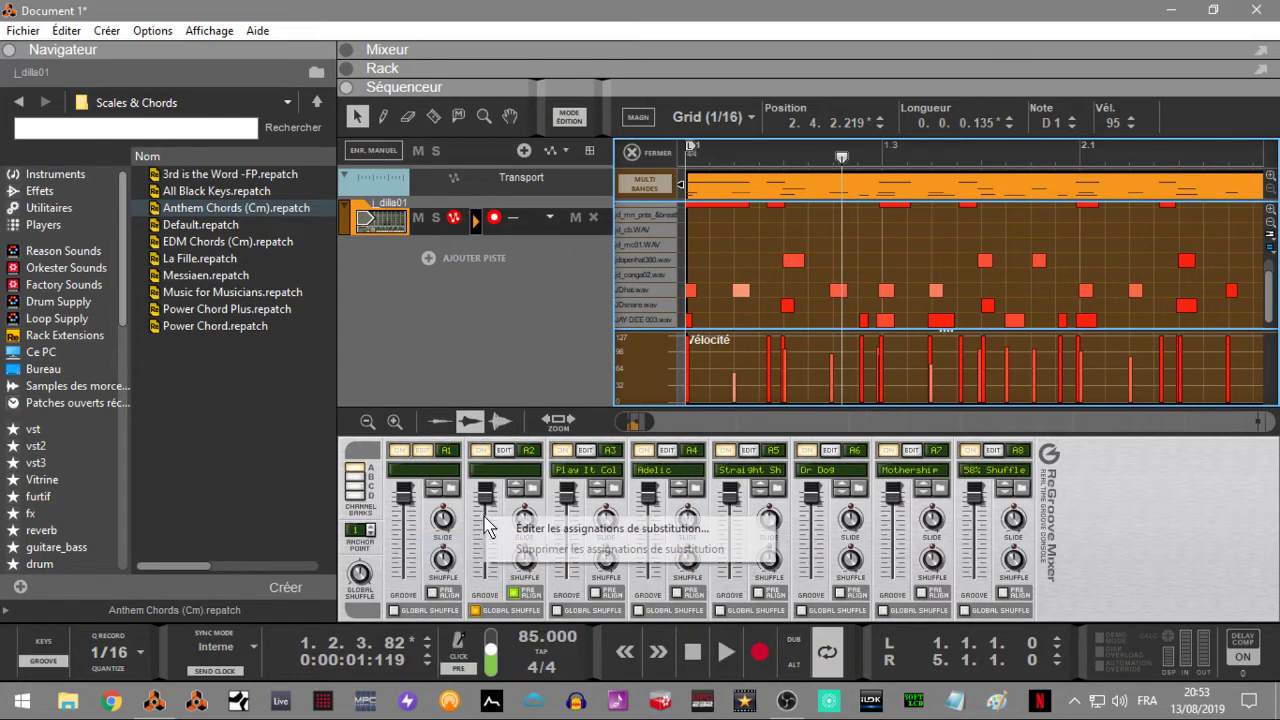
{"action": "right_click", "coordinate": [585, 514]}
{"action": "left_click", "coordinate": [700, 520]}
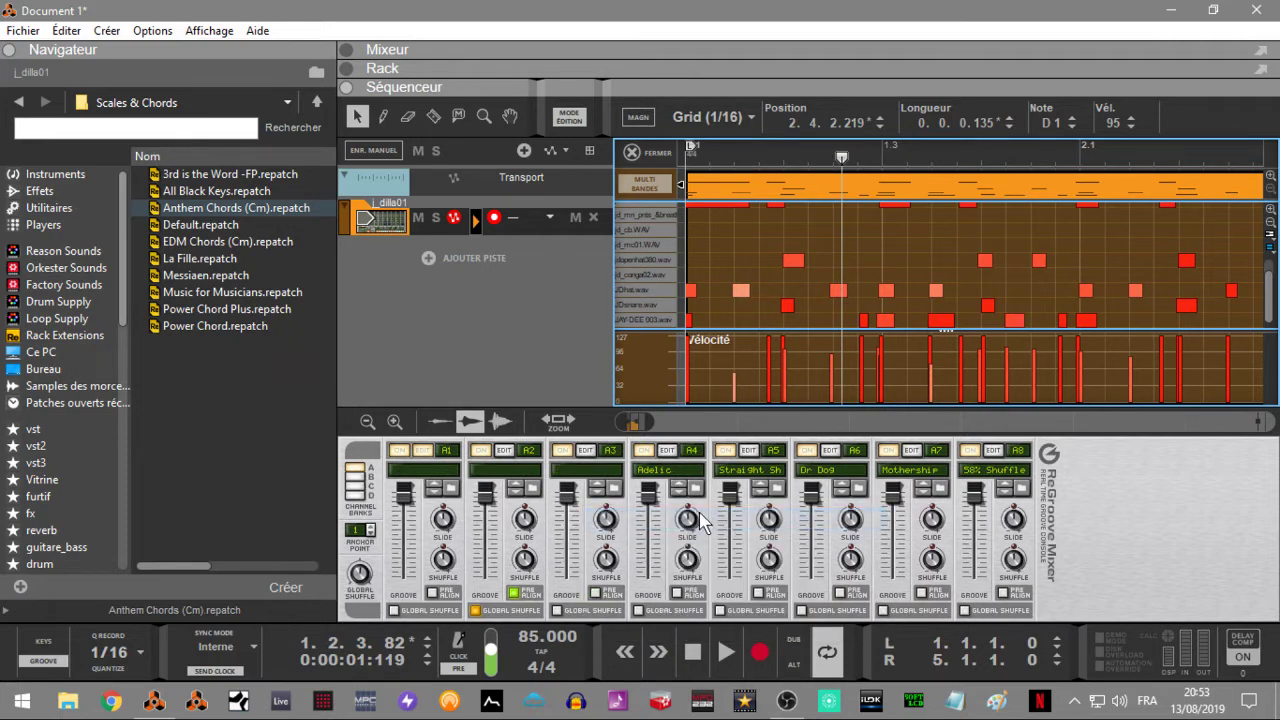
{"action": "right_click", "coordinate": [660, 530]}
{"action": "left_click", "coordinate": [700, 533]}
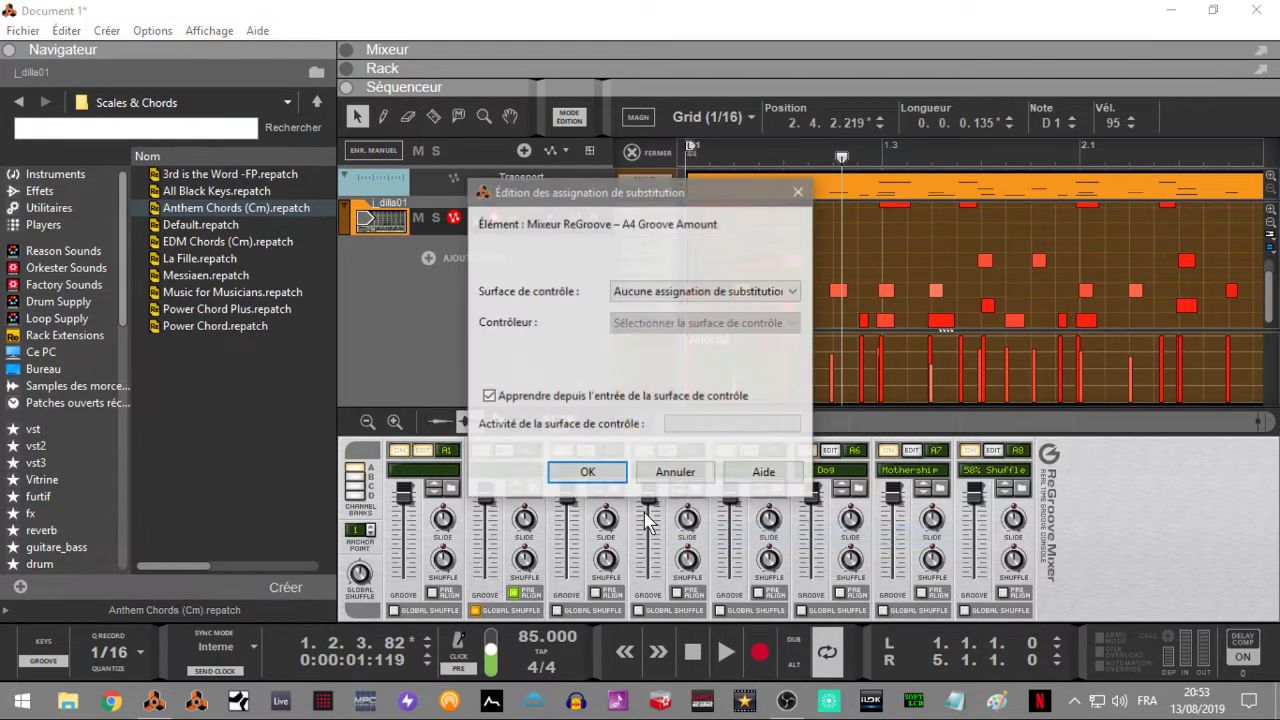
{"action": "left_click", "coordinate": [683, 472]}
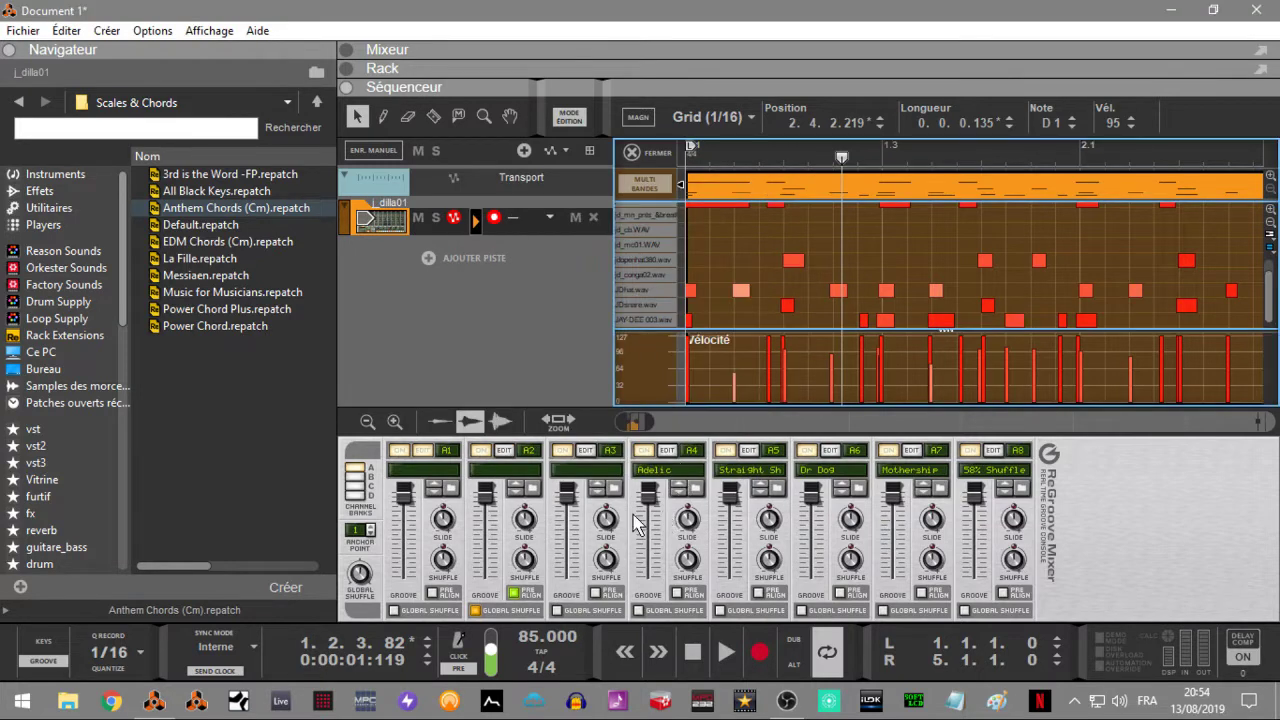
{"action": "right_click", "coordinate": [640, 527]}
{"action": "left_click", "coordinate": [690, 522]}
Clear the groove patches of ReGroove channels A5, A6, A7 and A8 by initializing each channel.
{"action": "right_click", "coordinate": [722, 530]}
{"action": "right_click", "coordinate": [717, 511]}
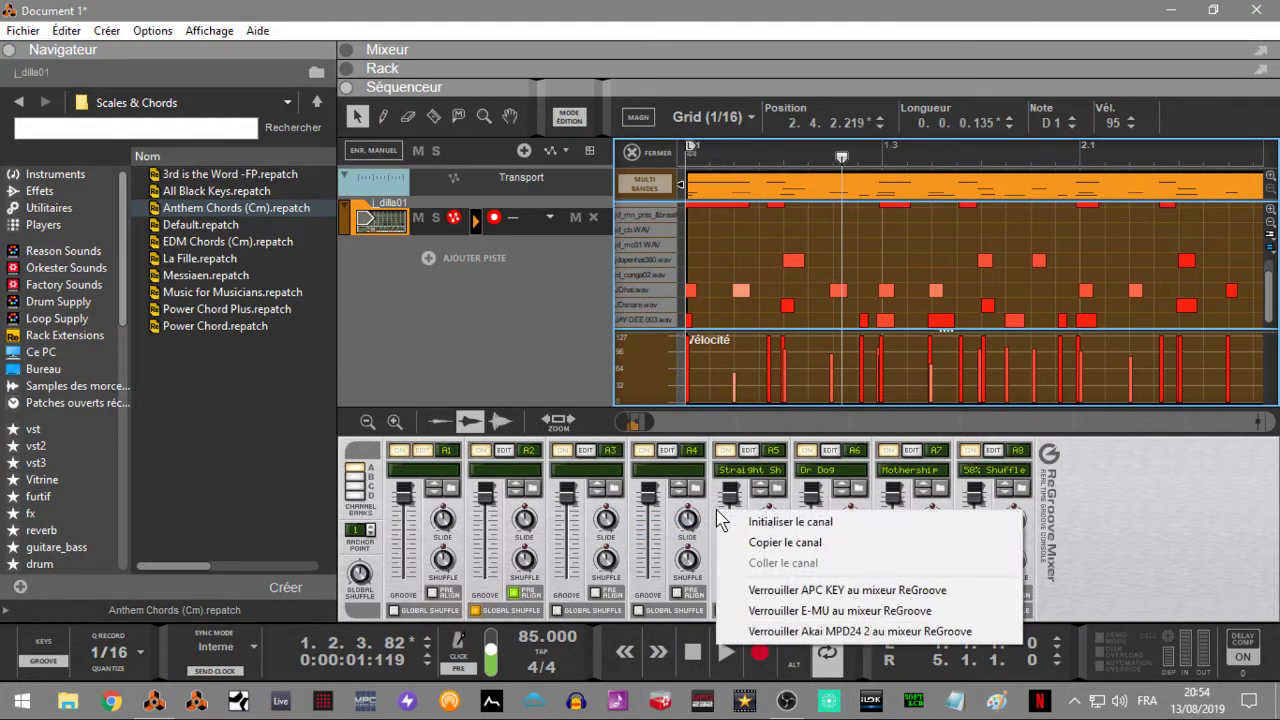
{"action": "left_click", "coordinate": [754, 522]}
{"action": "right_click", "coordinate": [800, 516]}
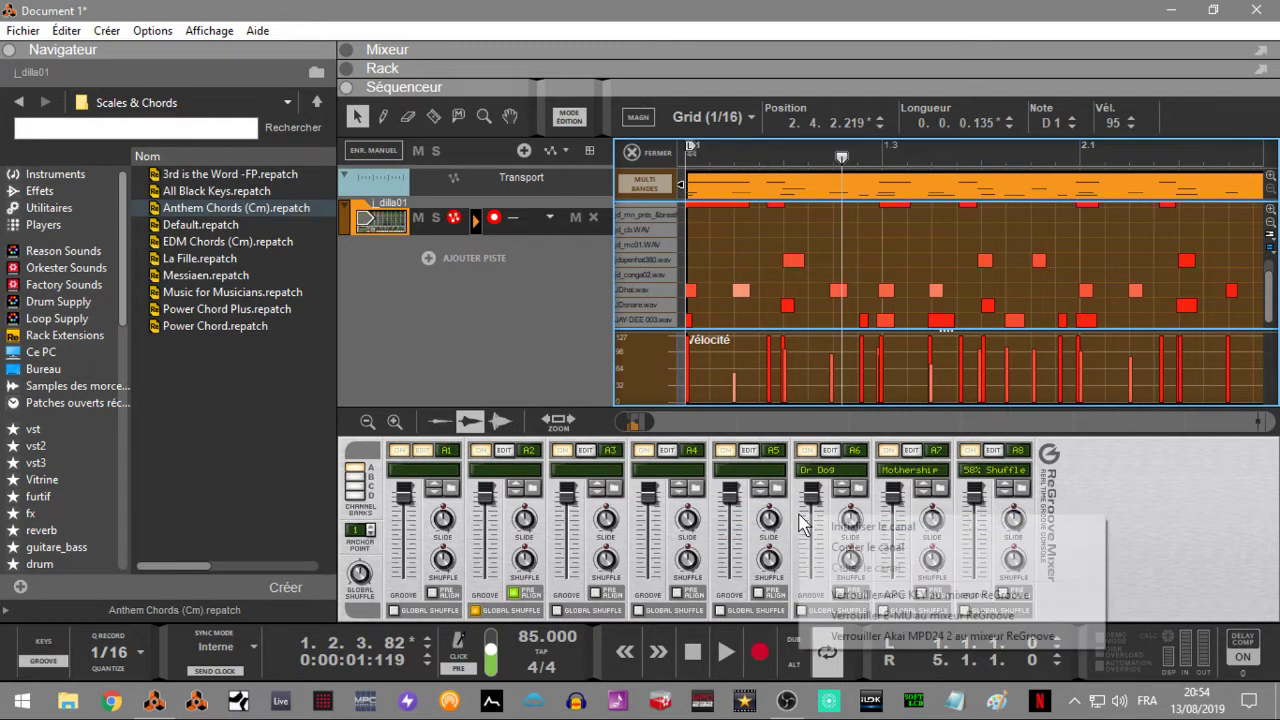
{"action": "left_click", "coordinate": [838, 527]}
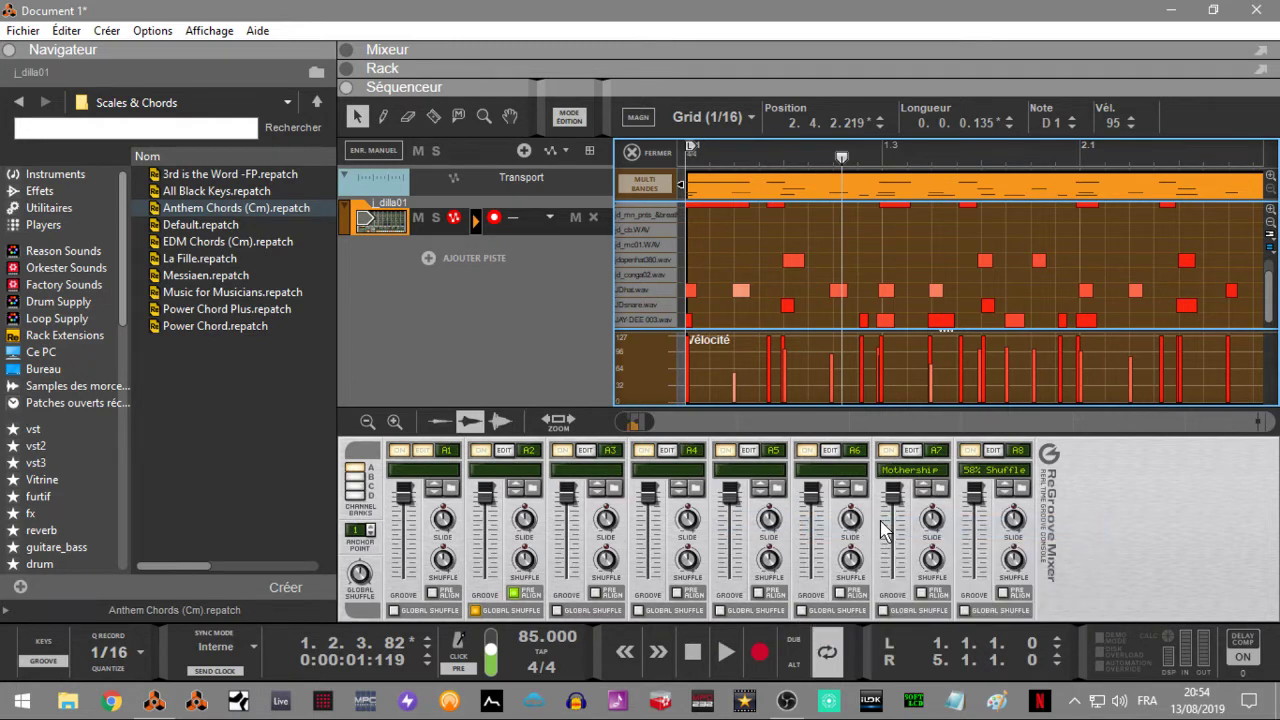
{"action": "right_click", "coordinate": [881, 530]}
{"action": "left_click", "coordinate": [938, 528]}
{"action": "right_click", "coordinate": [963, 535]}
{"action": "left_click", "coordinate": [1012, 541]}
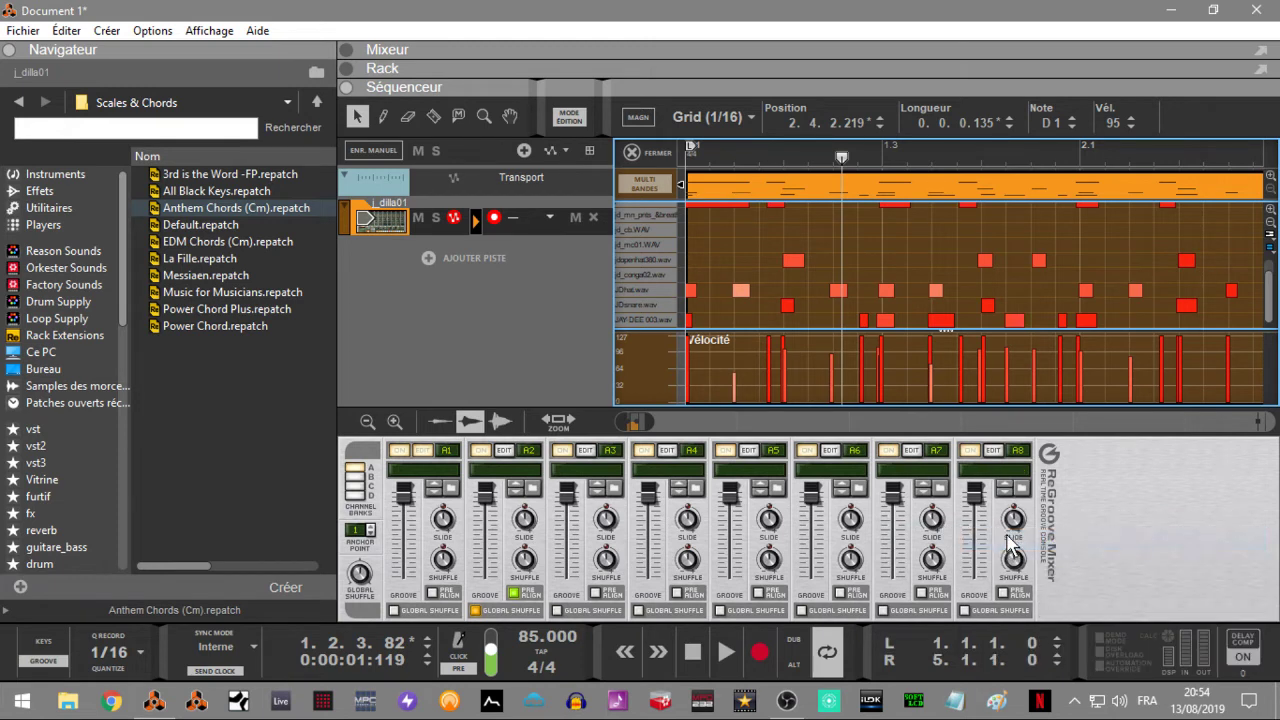
Load the 67% Shuffle groove patch from the MPC-60 folder into ReGroove channel A1.
{"action": "left_click", "coordinate": [450, 489]}
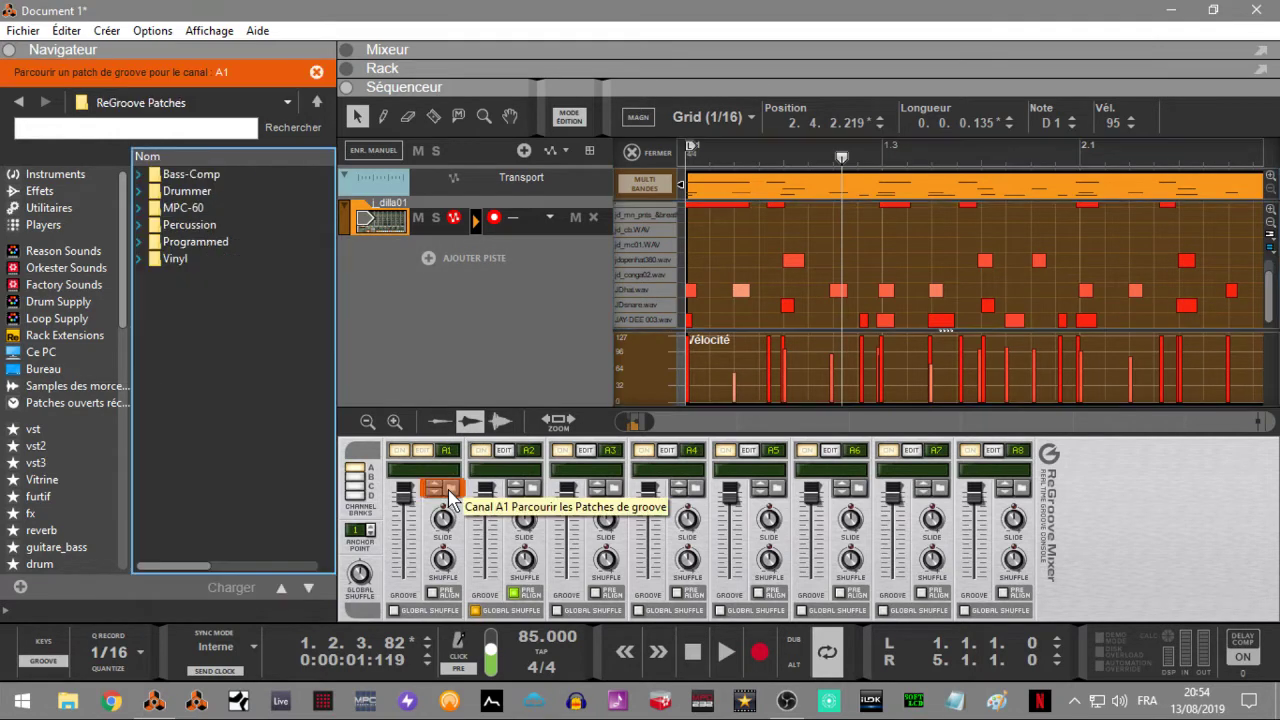
{"action": "left_click", "coordinate": [140, 208]}
{"action": "left_click", "coordinate": [140, 209]}
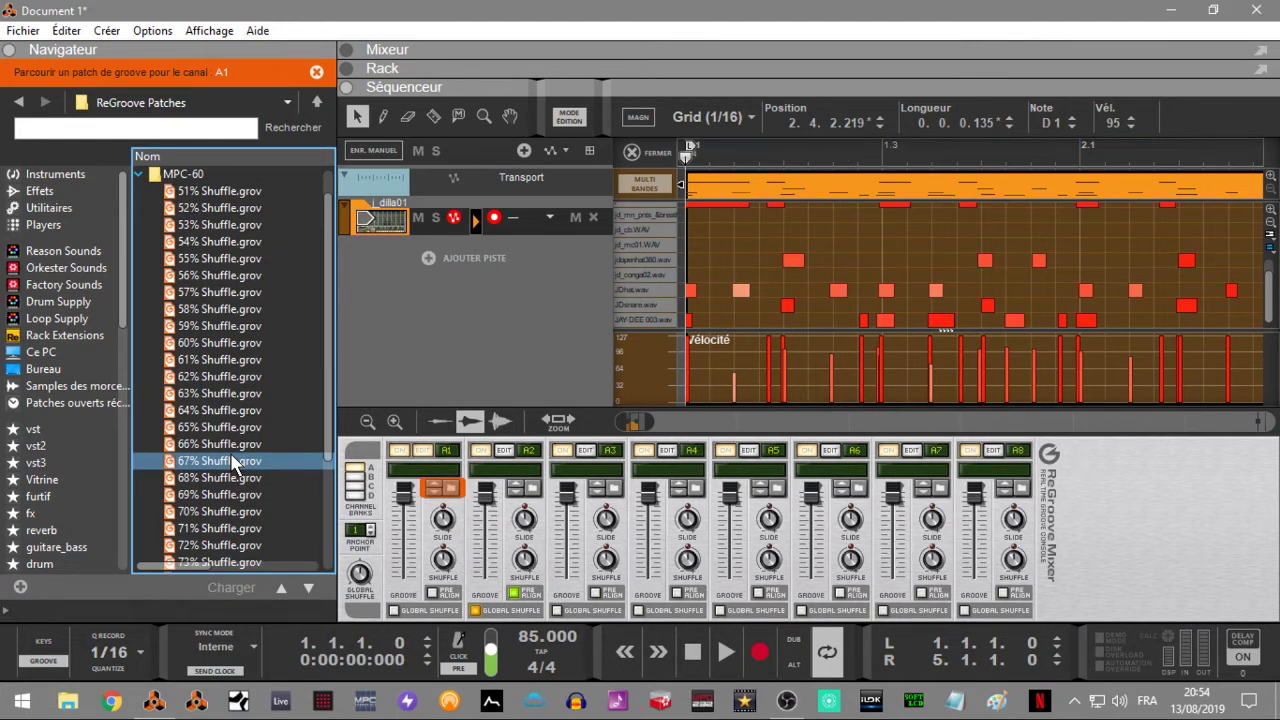
{"action": "key", "text": "space"}
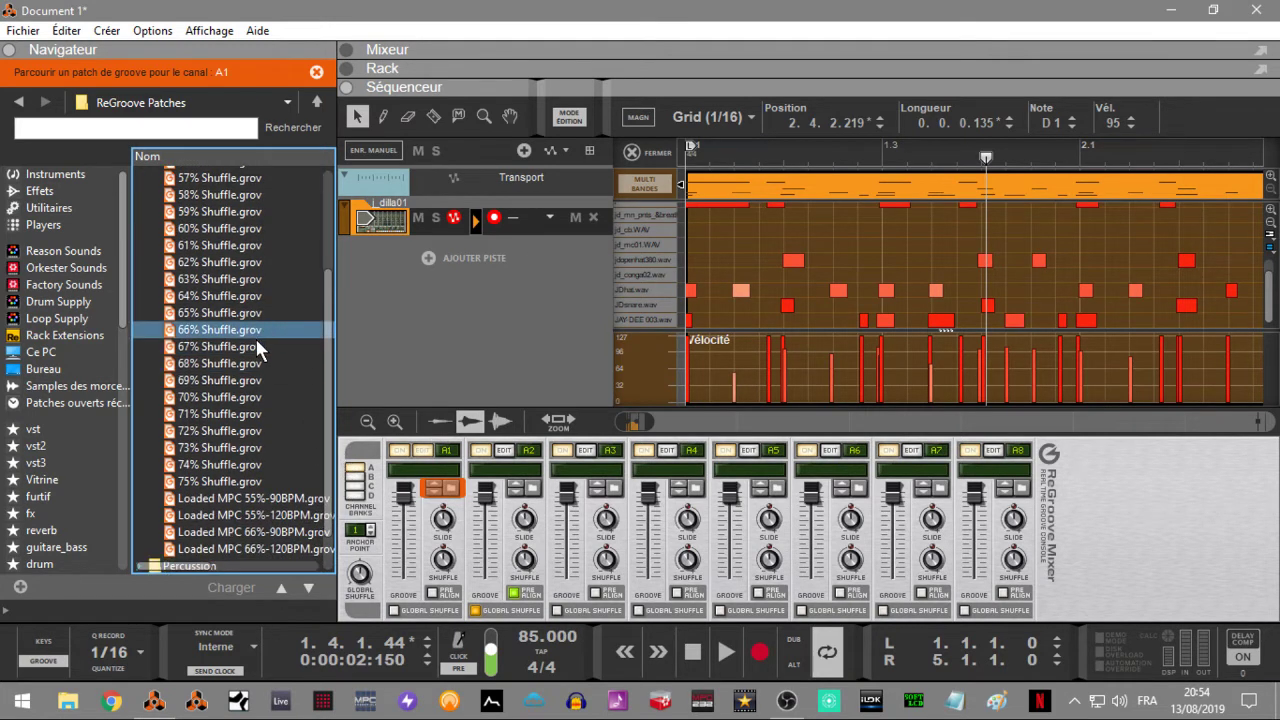
{"action": "left_click", "coordinate": [253, 347]}
{"action": "double_click", "coordinate": [254, 347]}
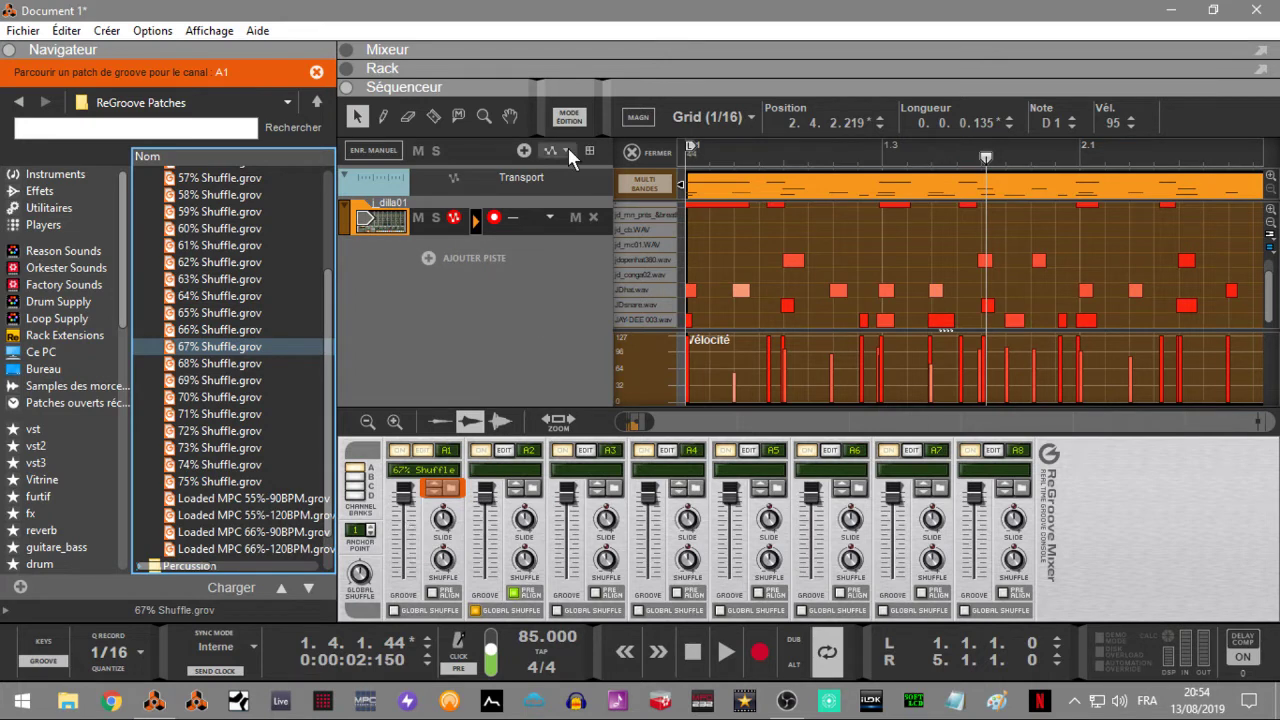
Assign the j_dilla01 drum track to ReGroove channel A1, 67% Shuffle.
{"action": "left_click", "coordinate": [548, 218]}
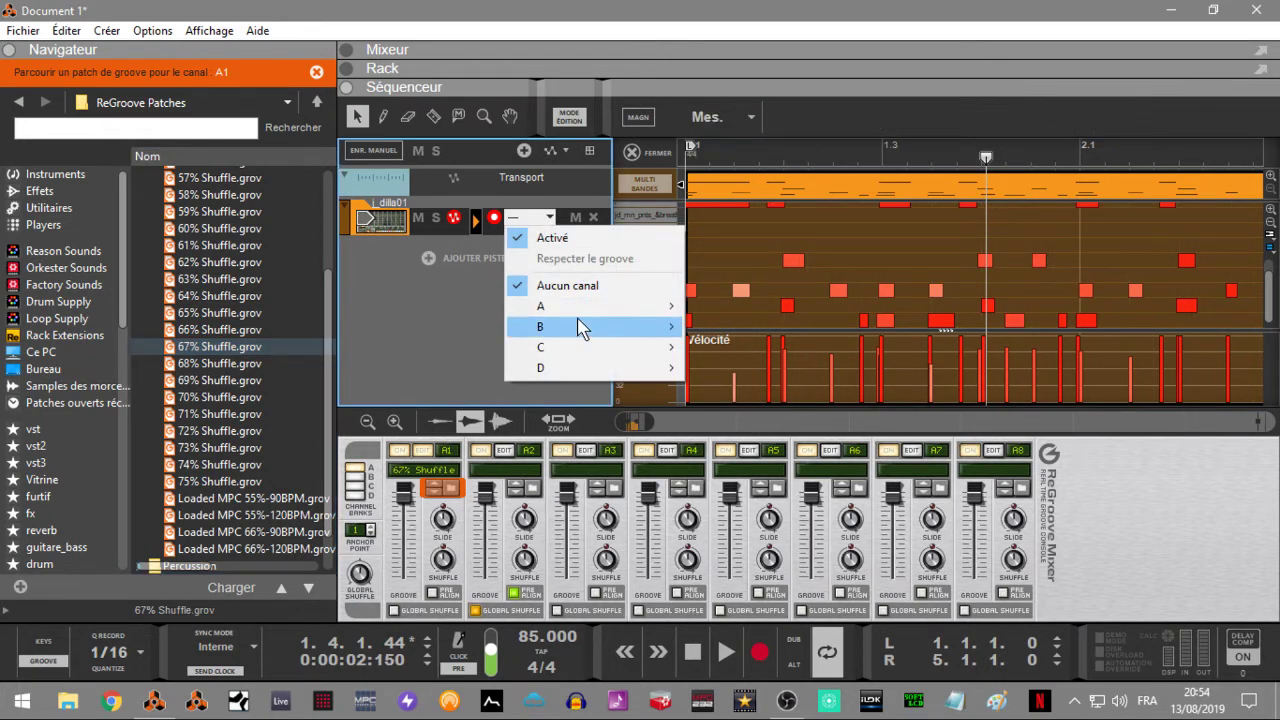
{"action": "left_click", "coordinate": [485, 289]}
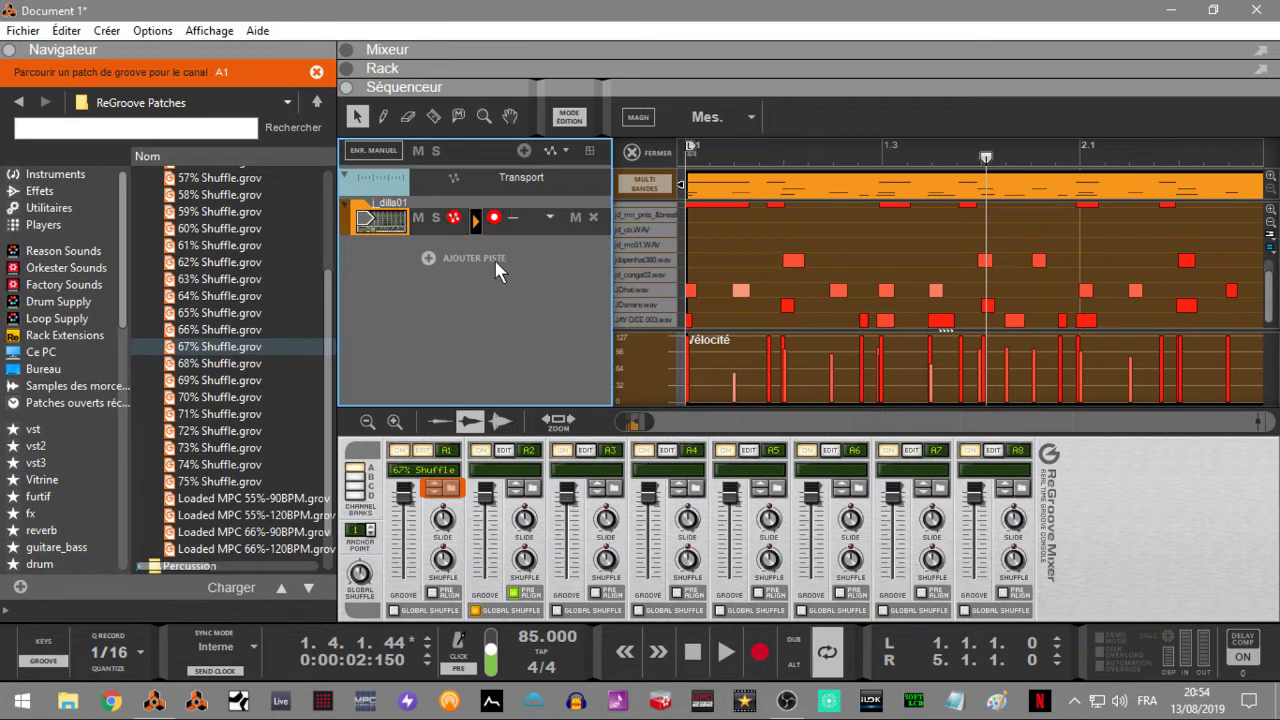
{"action": "left_click", "coordinate": [540, 214]}
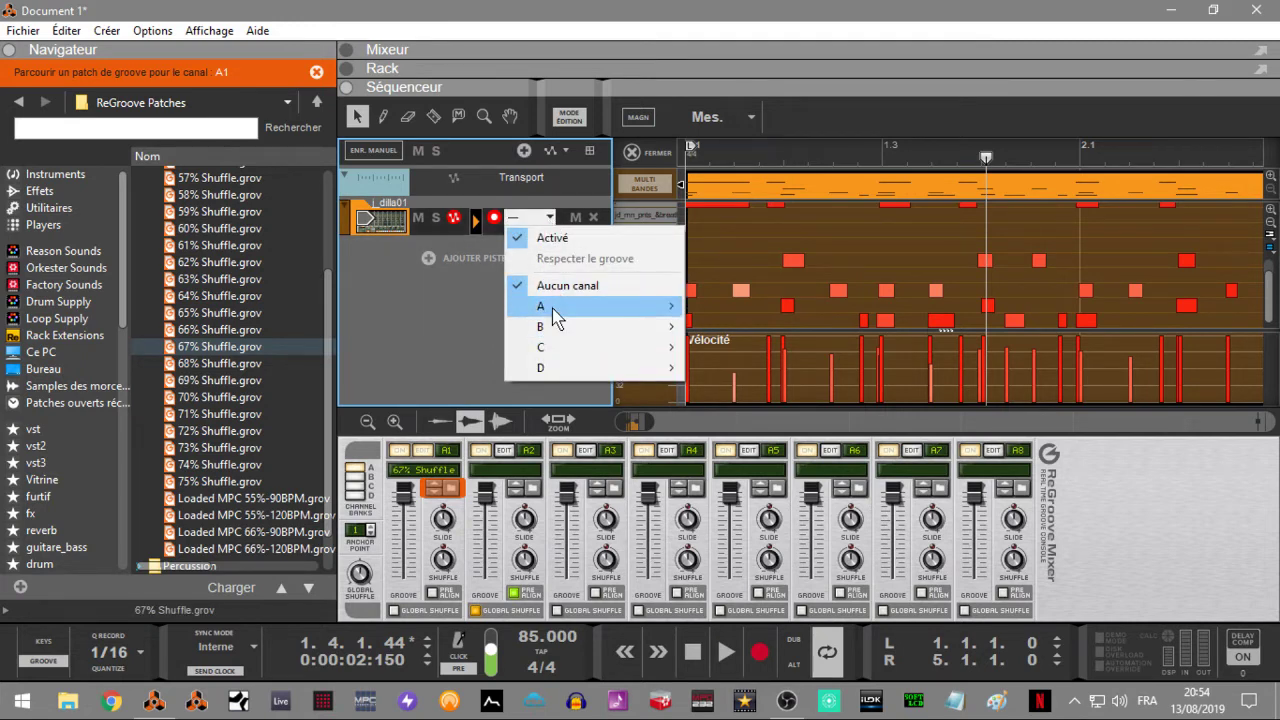
{"action": "mouse_move", "coordinate": [556, 318]}
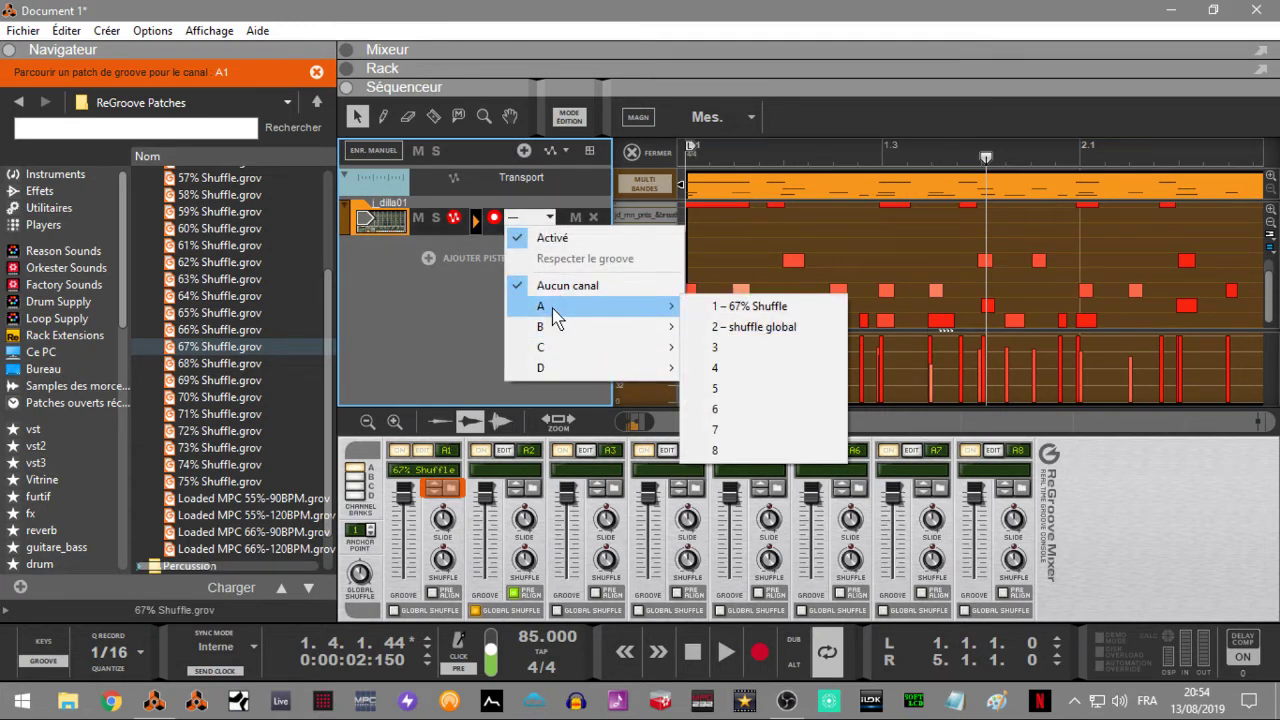
{"action": "left_click", "coordinate": [765, 310]}
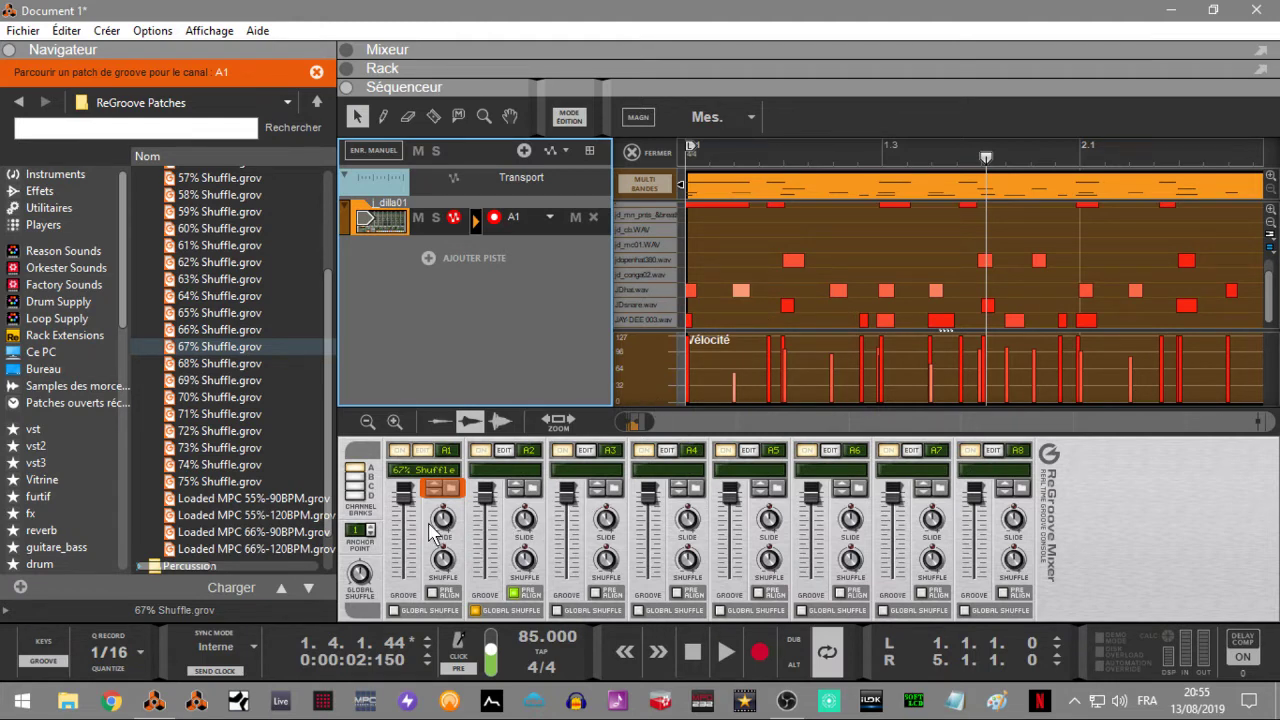
Play the loop from the start with channel A1's groove amount at minimum, and raise the amount to about 79% while listening.
{"action": "left_click_drag", "start_coordinate": [407, 494], "coordinate": [406, 620]}
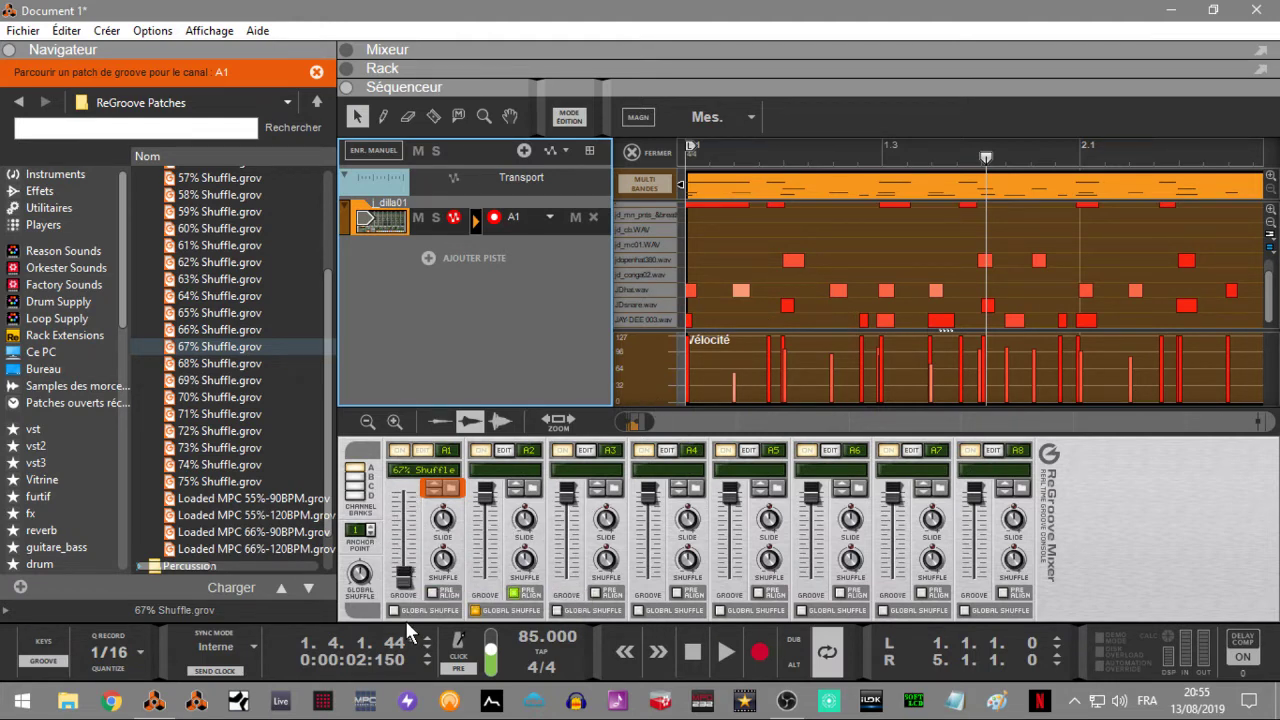
{"action": "key", "text": "Home"}
{"action": "key", "text": "space"}
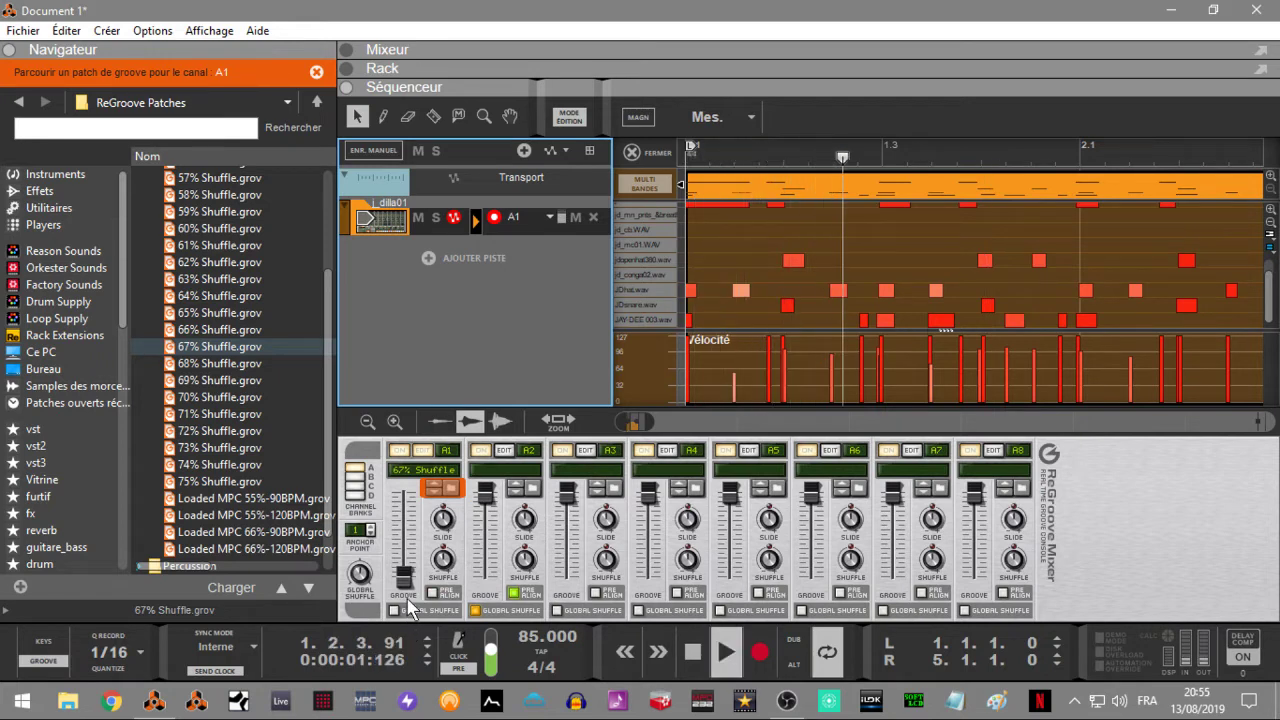
{"action": "left_click_drag", "start_coordinate": [408, 585], "coordinate": [406, 520]}
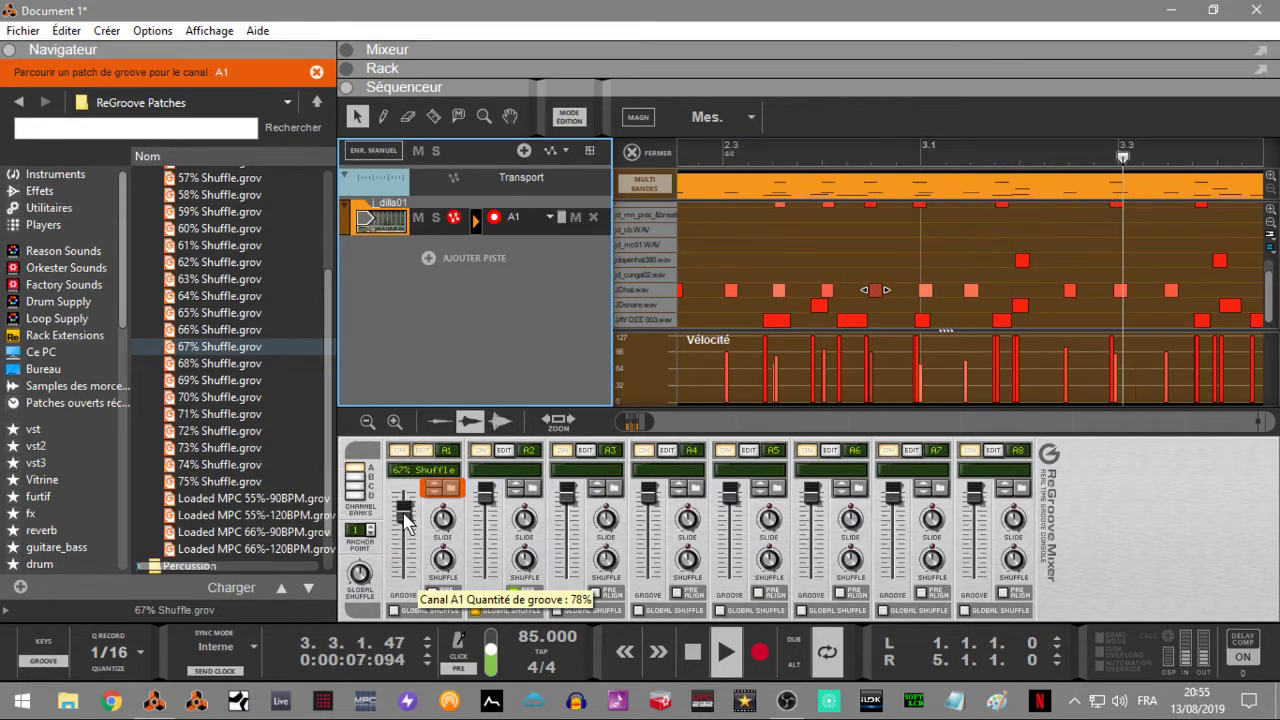
{"action": "left_click_drag", "start_coordinate": [404, 516], "coordinate": [405, 519]}
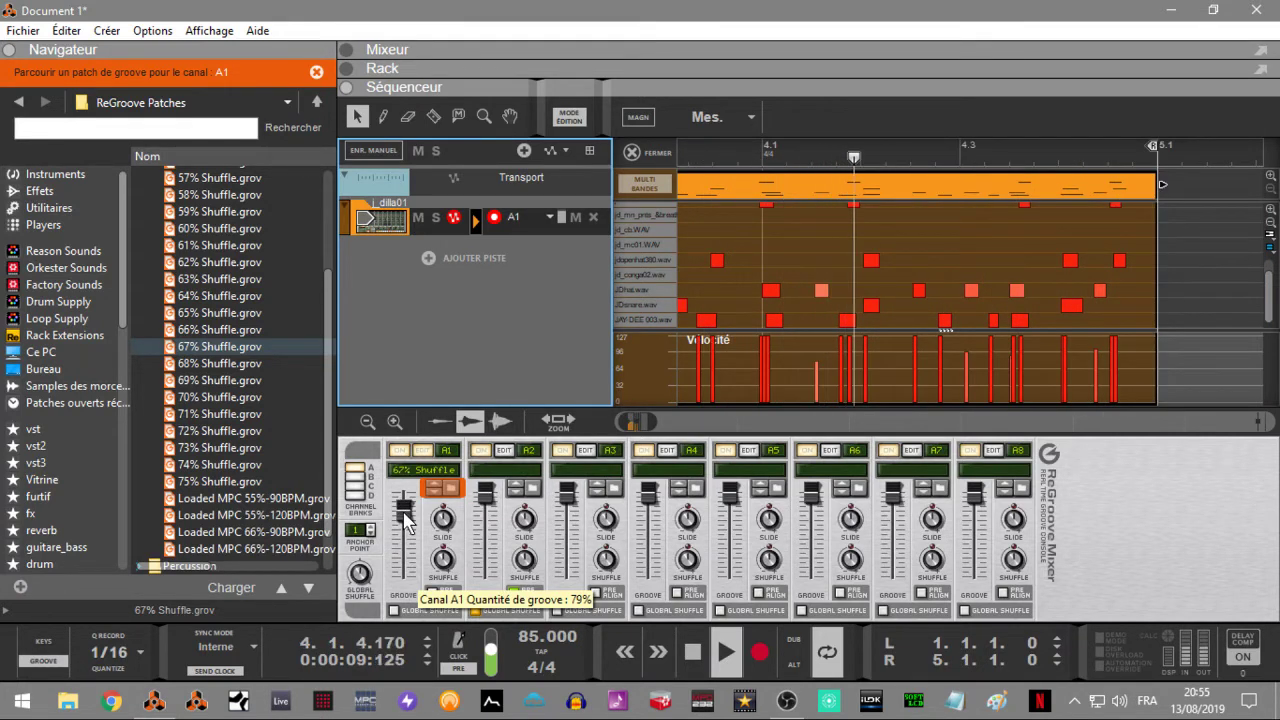
{"action": "left_click_drag", "start_coordinate": [405, 518], "coordinate": [404, 515]}
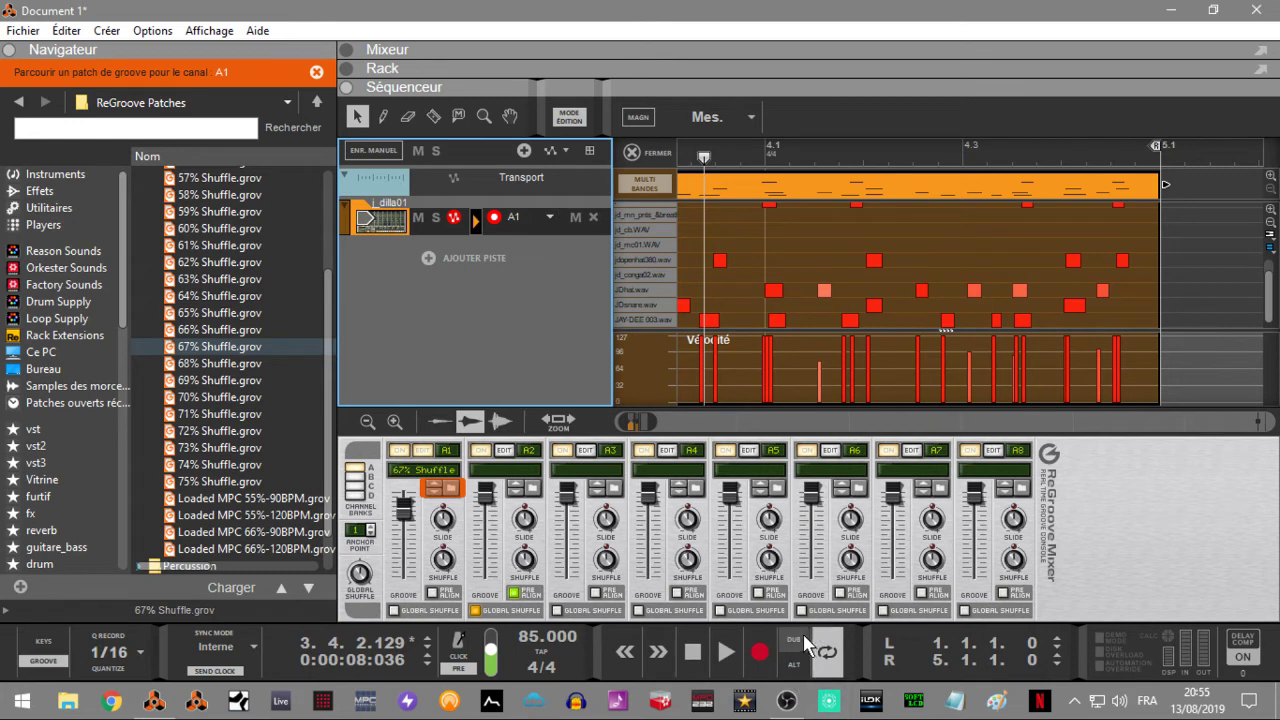
Hide the browser and audition the drum clip with the A1 groove applied.
{"action": "left_click", "coordinate": [9, 50]}
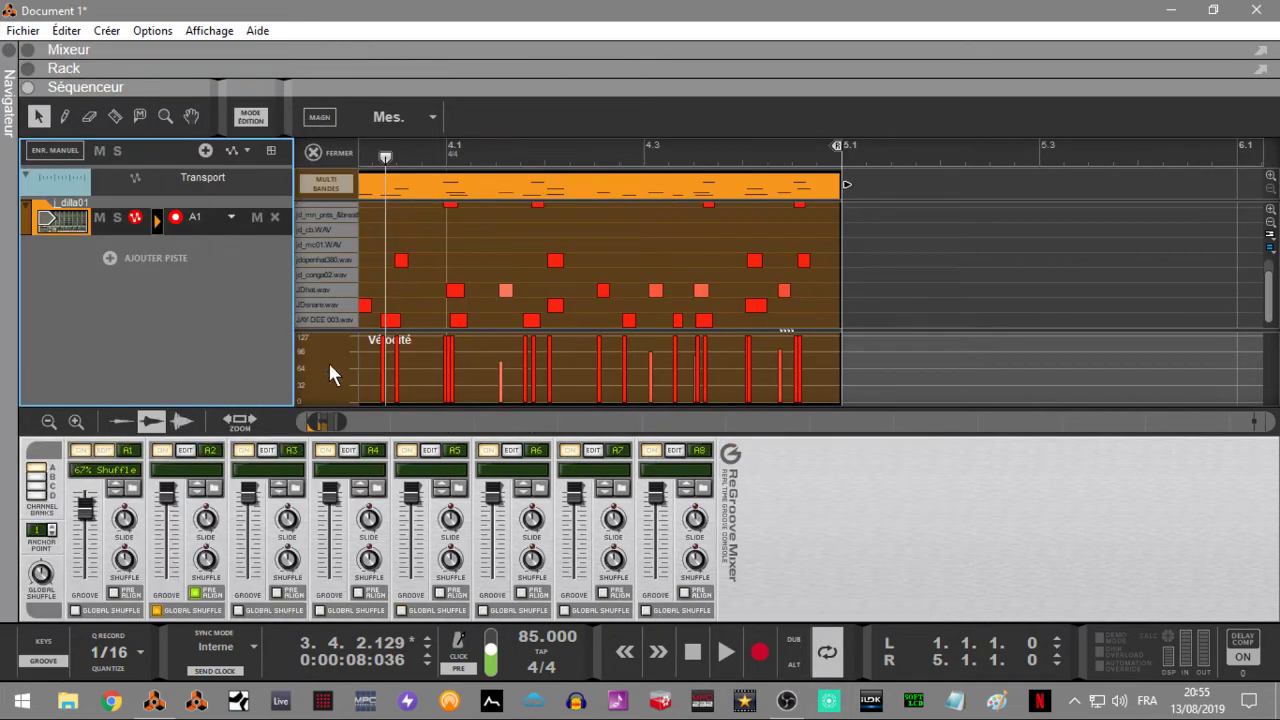
{"action": "scroll", "coordinate": [678, 290], "scroll_direction": "down", "scroll_amount": 5}
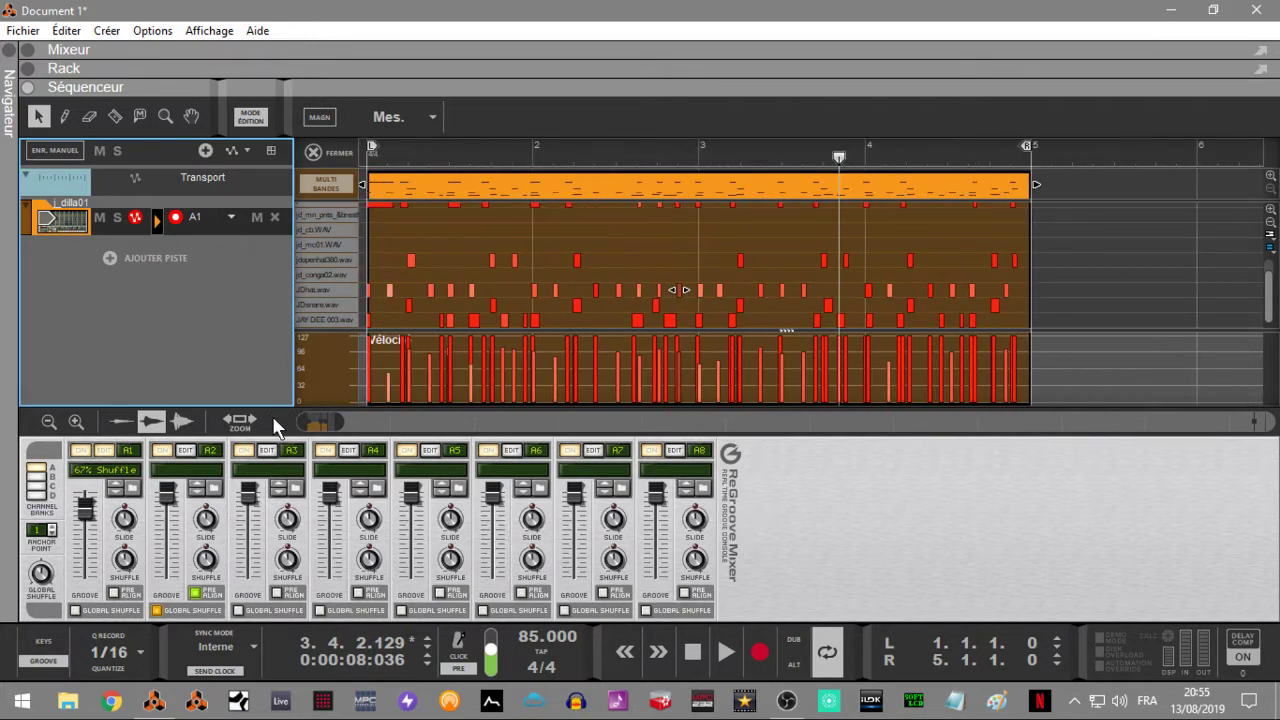
{"action": "key", "text": "space"}
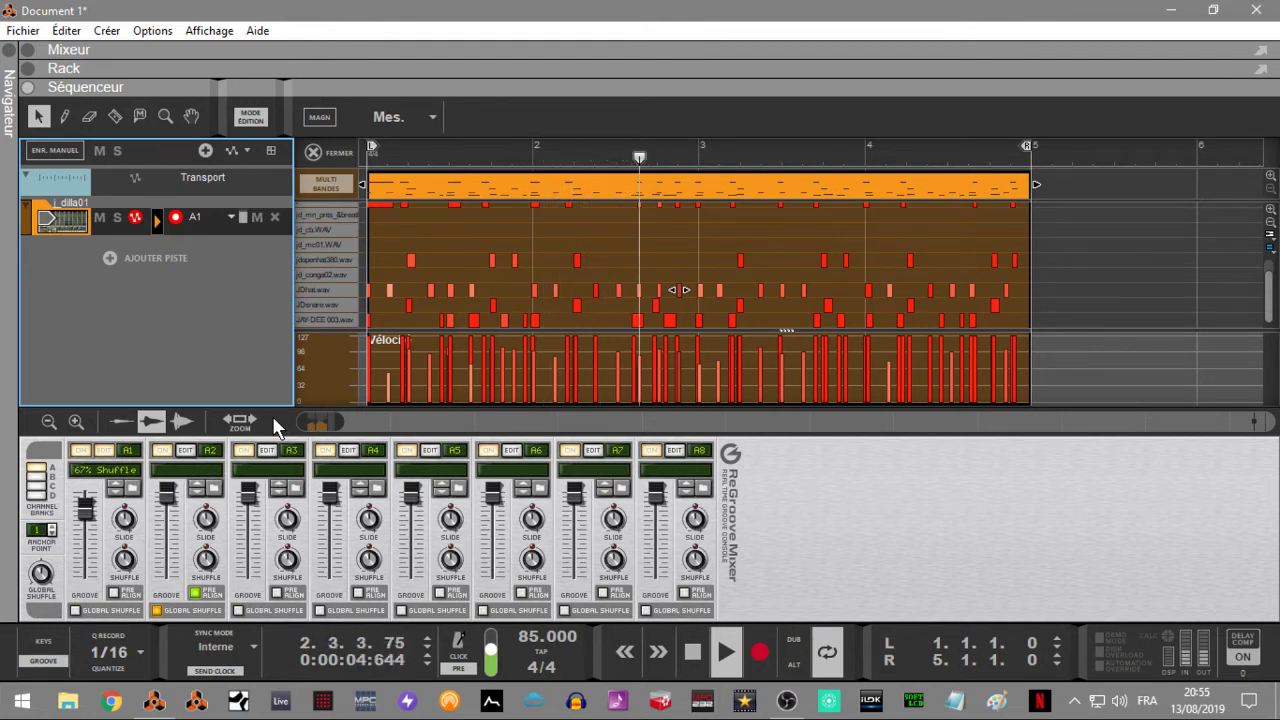
{"action": "key", "text": "space"}
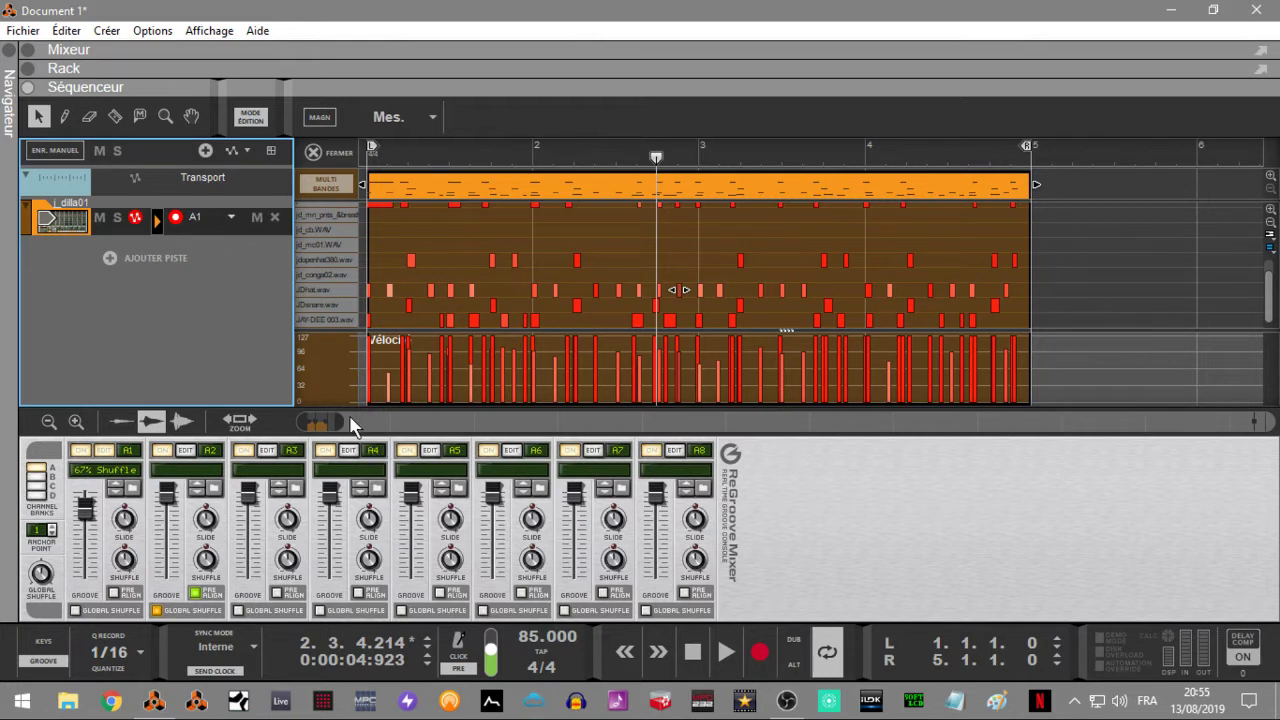
Move the JAY DEE 003.wav kick hit near 2.3.2 slightly later, to position 2.3.2.176, and audition it from bar 2.
{"action": "left_click_drag", "start_coordinate": [318, 420], "coordinate": [314, 420]}
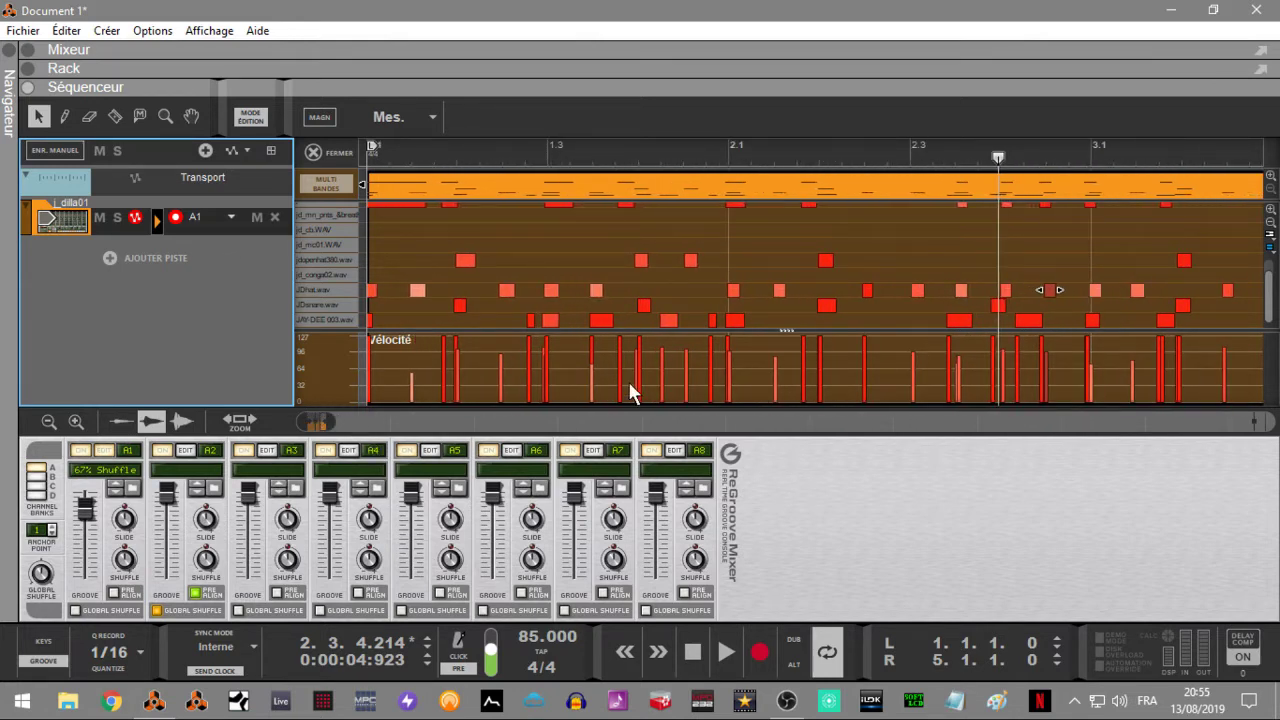
{"action": "left_click", "coordinate": [960, 320]}
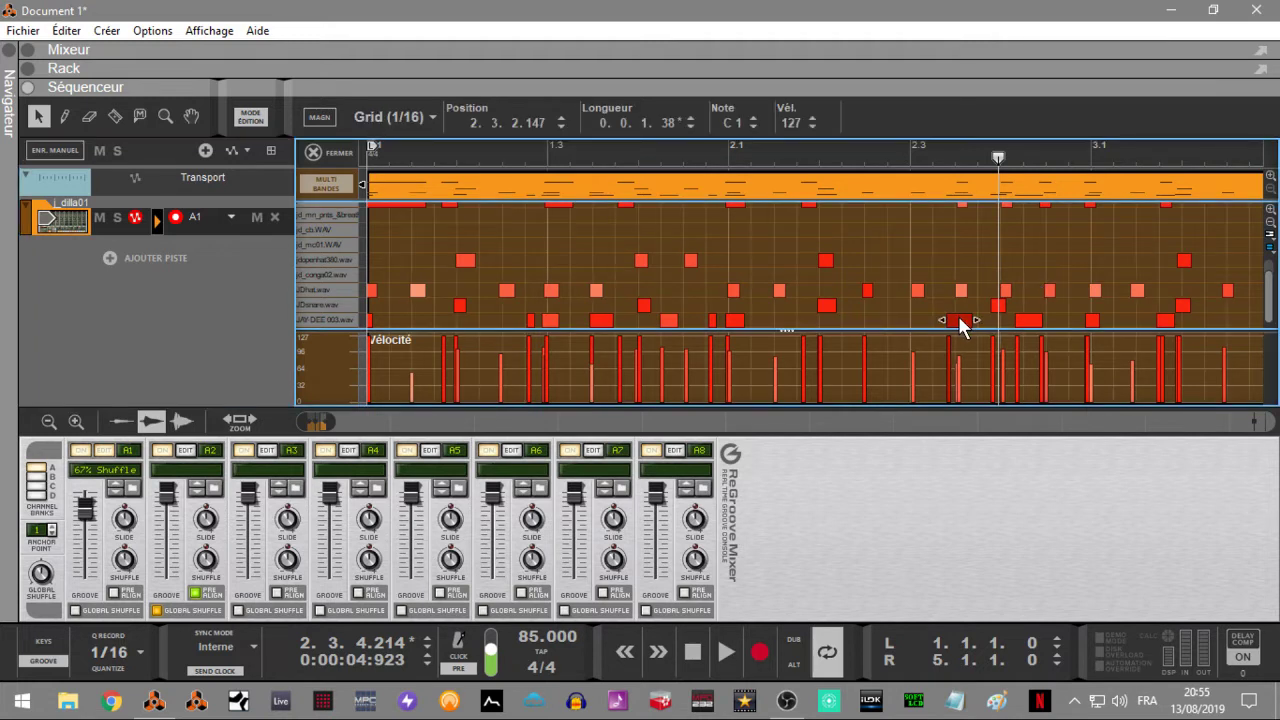
{"action": "left_click", "coordinate": [960, 322]}
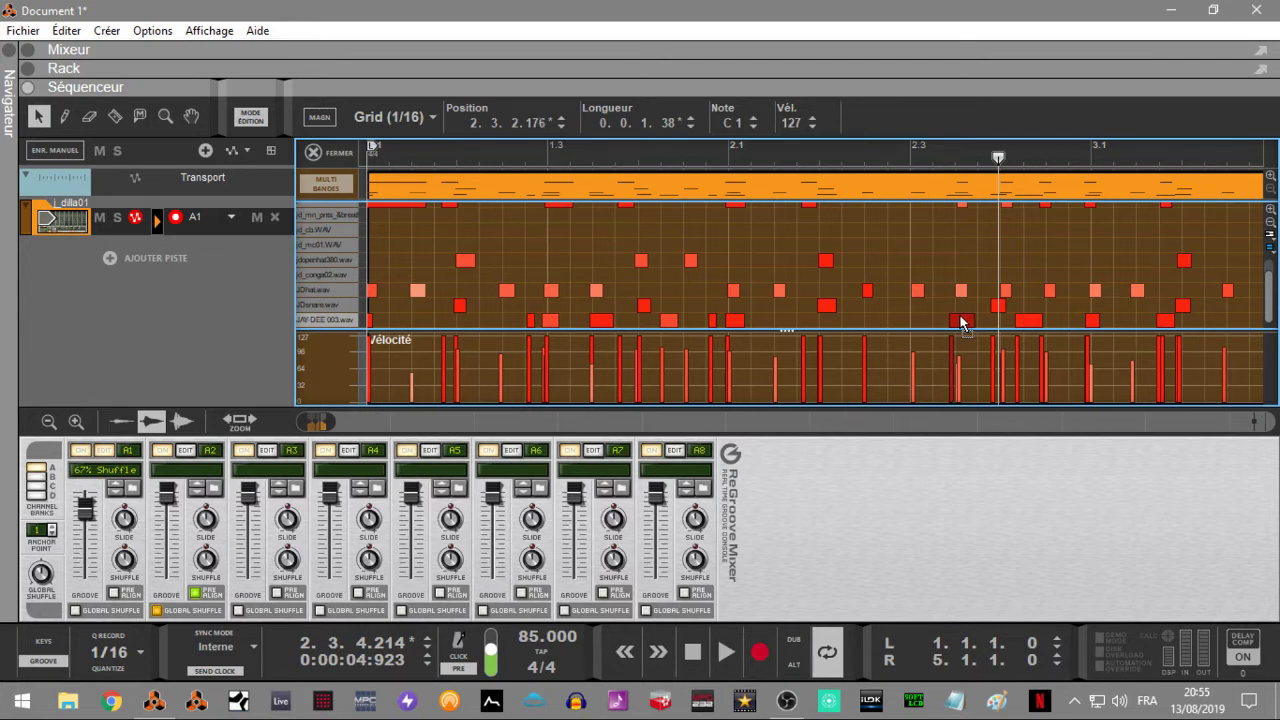
{"action": "left_click", "coordinate": [728, 146]}
{"action": "key", "text": "space"}
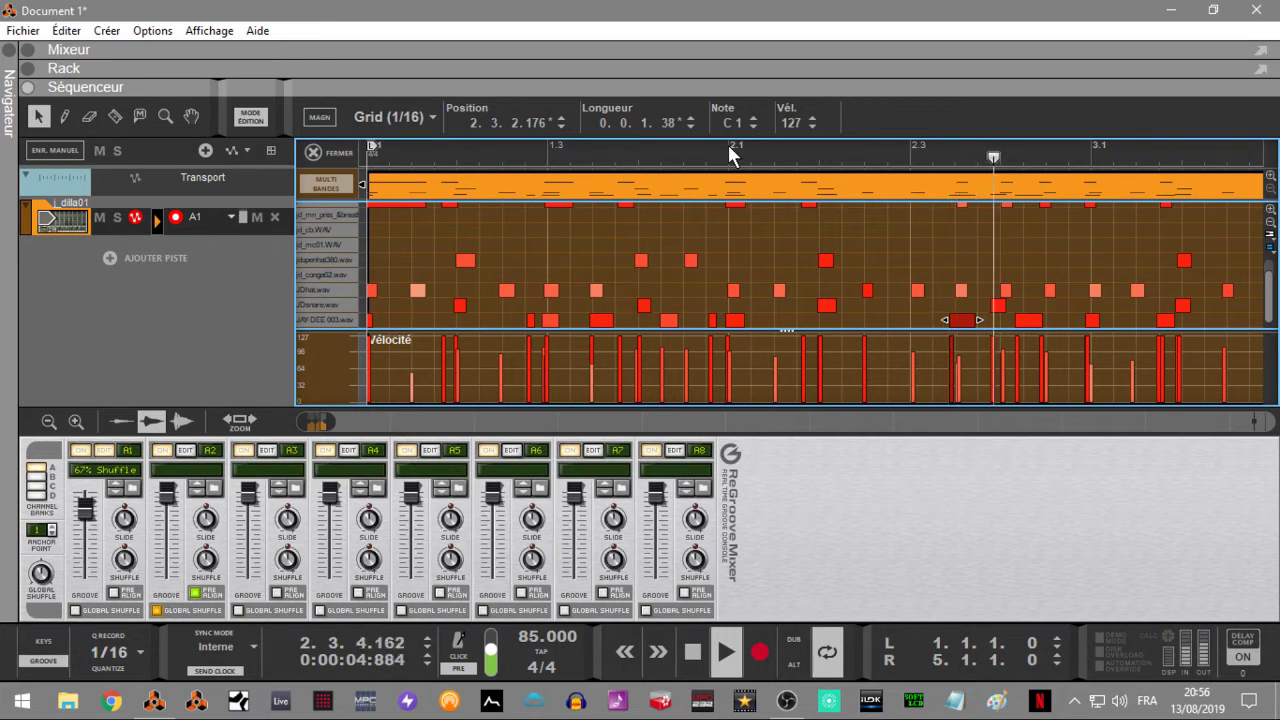
{"action": "key", "text": "space"}
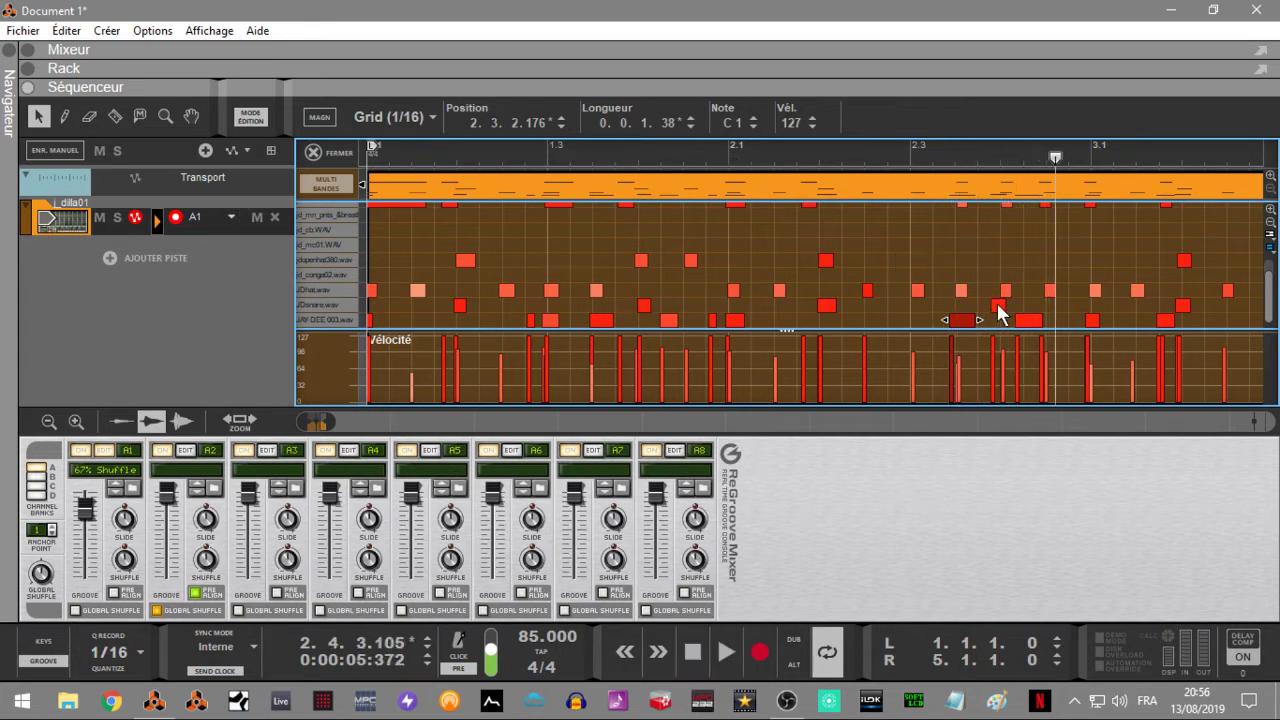
Move the snare hit near 2.3.4 slightly later, to position 2.3.4.224, and audition it from just before bar 2.
{"action": "left_click", "coordinate": [1002, 305]}
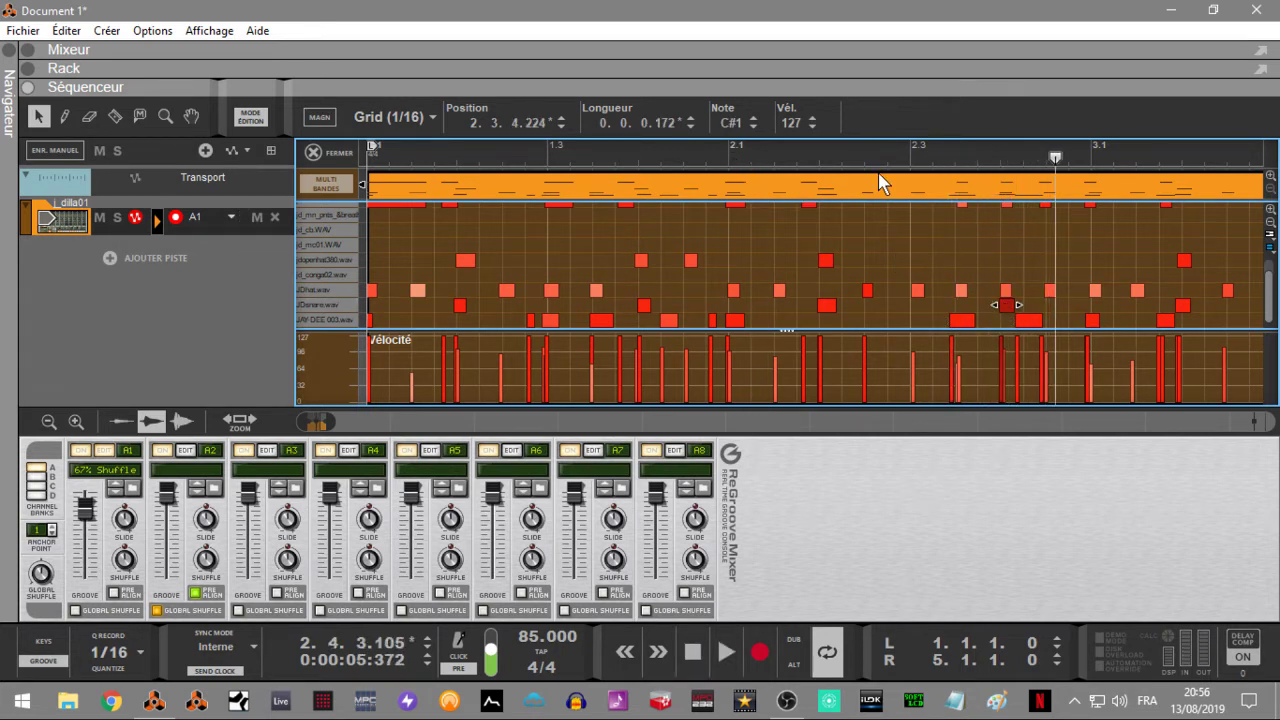
{"action": "left_click", "coordinate": [702, 143]}
{"action": "key", "text": "space"}
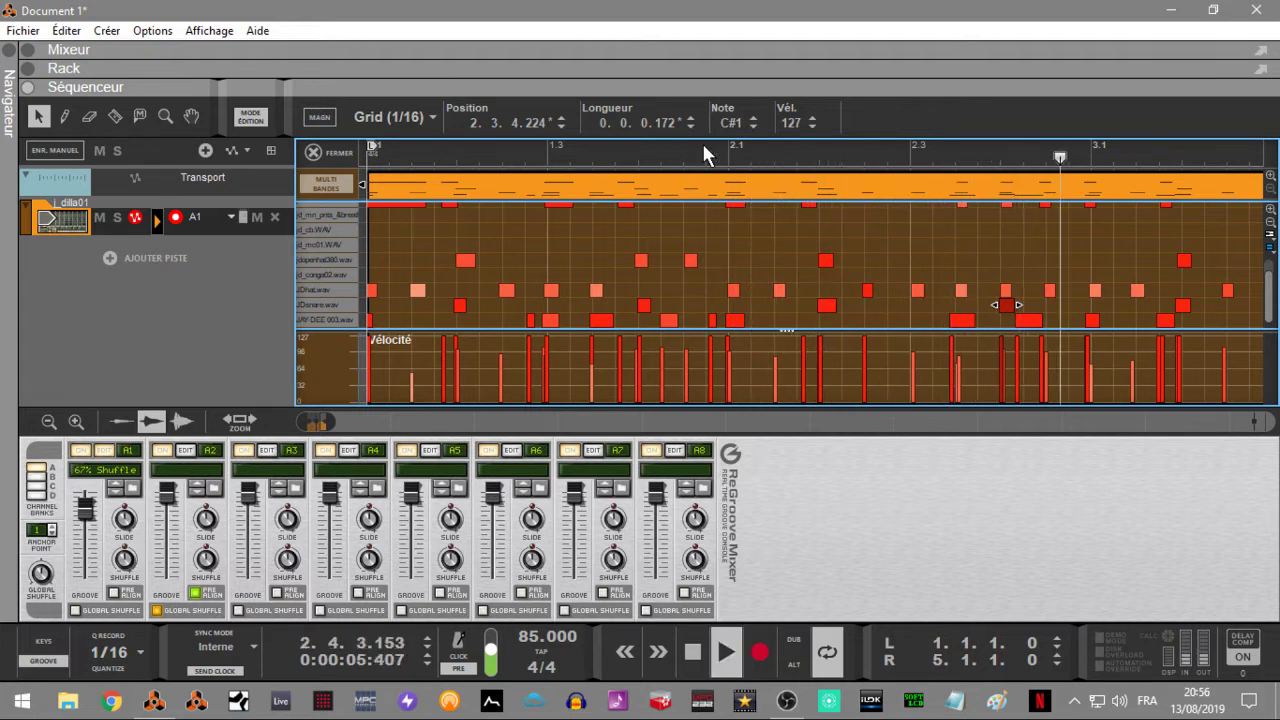
{"action": "key", "text": "space"}
Move the kick hit near 2.4.1 later to 2.4.1.221 and the one near 2.3.2 to 2.3.2.236, and audition the loop.
{"action": "left_click_drag", "start_coordinate": [1027, 323], "coordinate": [1035, 319]}
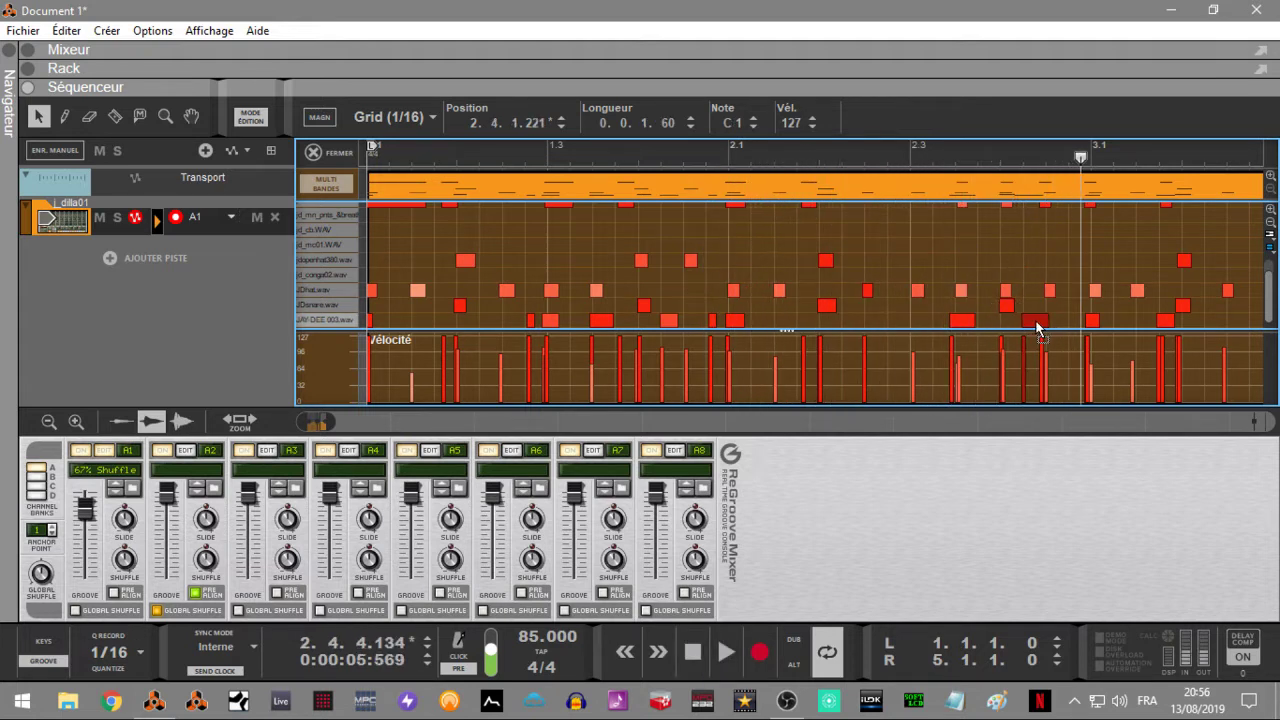
{"action": "left_click", "coordinate": [960, 322]}
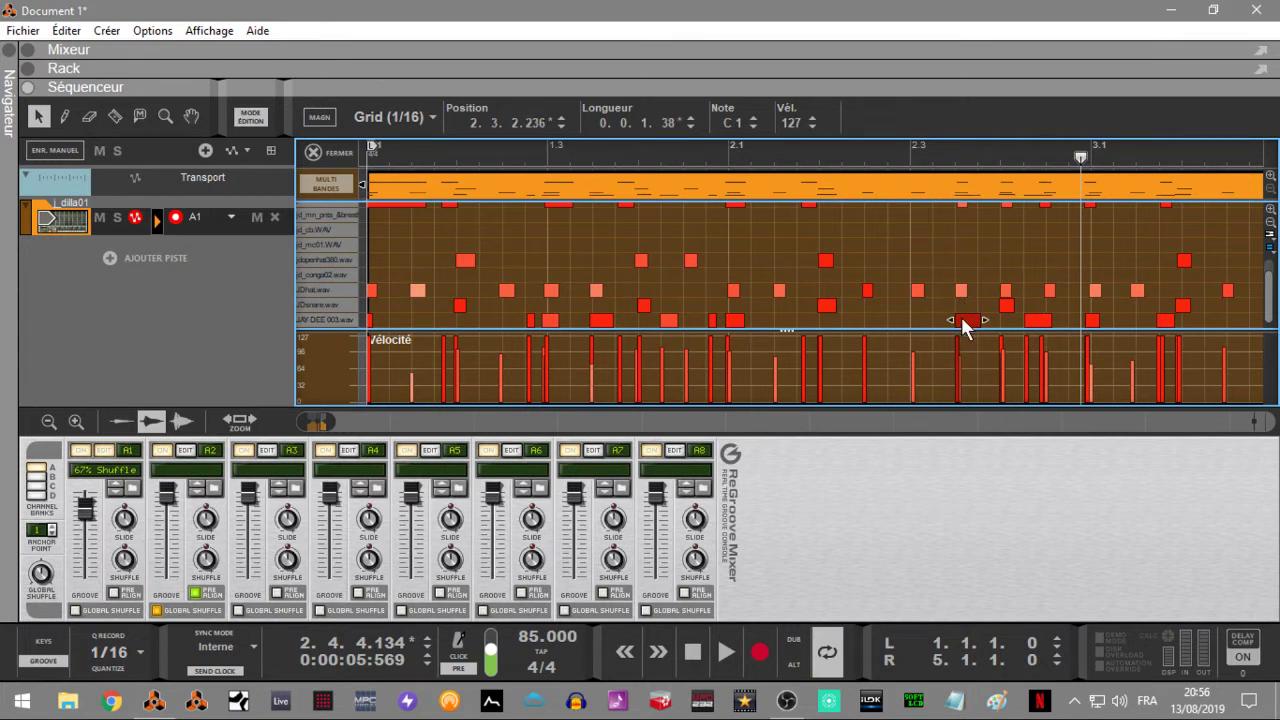
{"action": "key", "text": "space"}
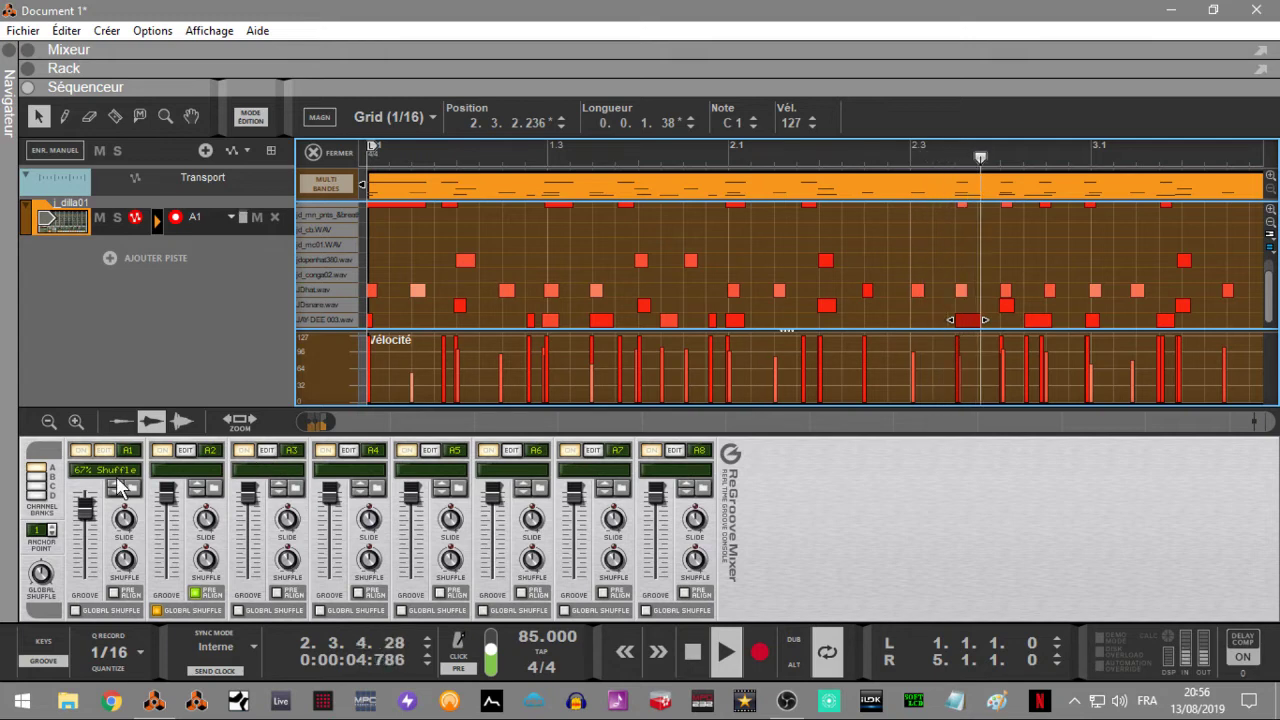
Enable Pre-Align on groove channel A1, and lower its groove amount to 0% and raise it to about 77% while listening.
{"action": "left_click", "coordinate": [113, 593]}
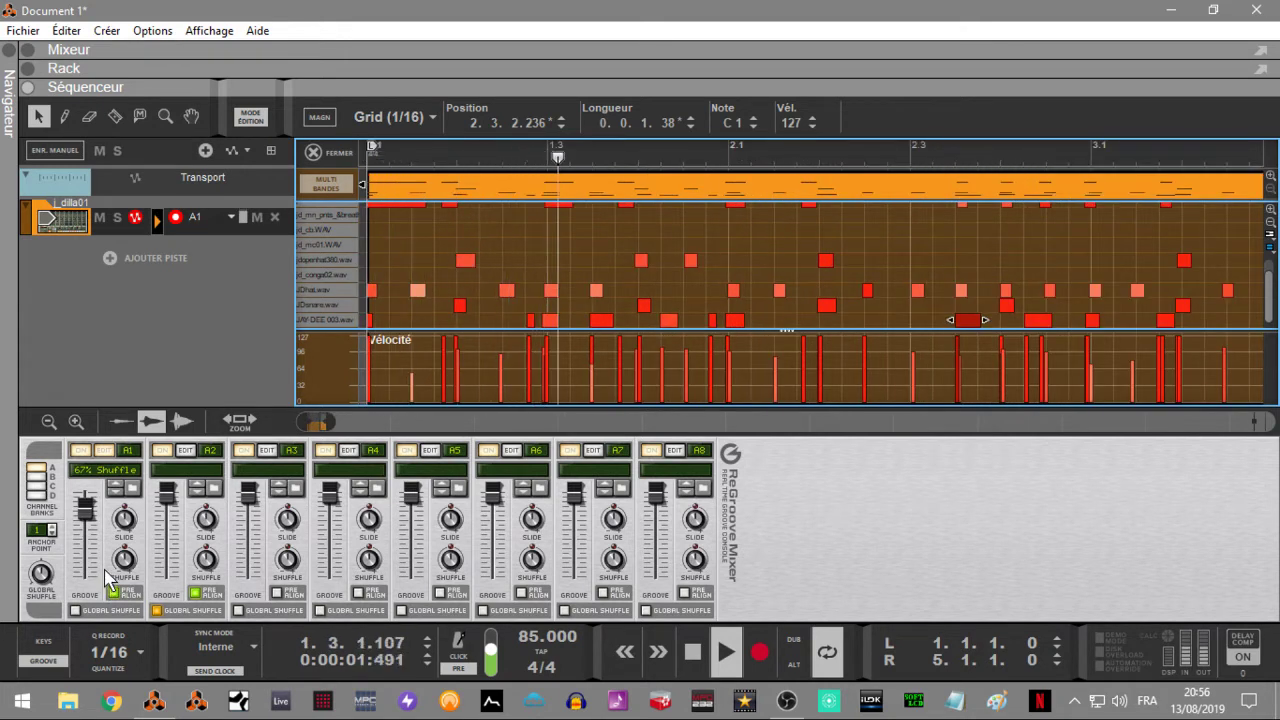
{"action": "mouse_move", "coordinate": [86, 510]}
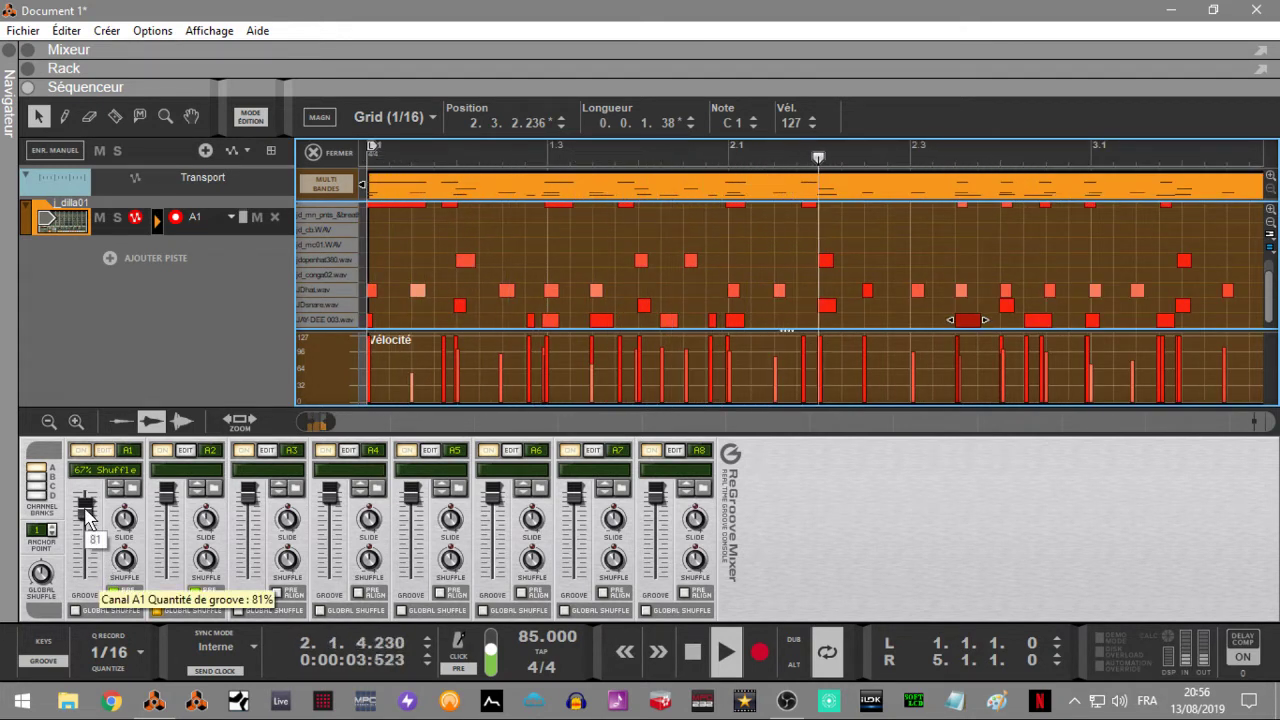
{"action": "left_click_drag", "start_coordinate": [86, 512], "coordinate": [92, 600]}
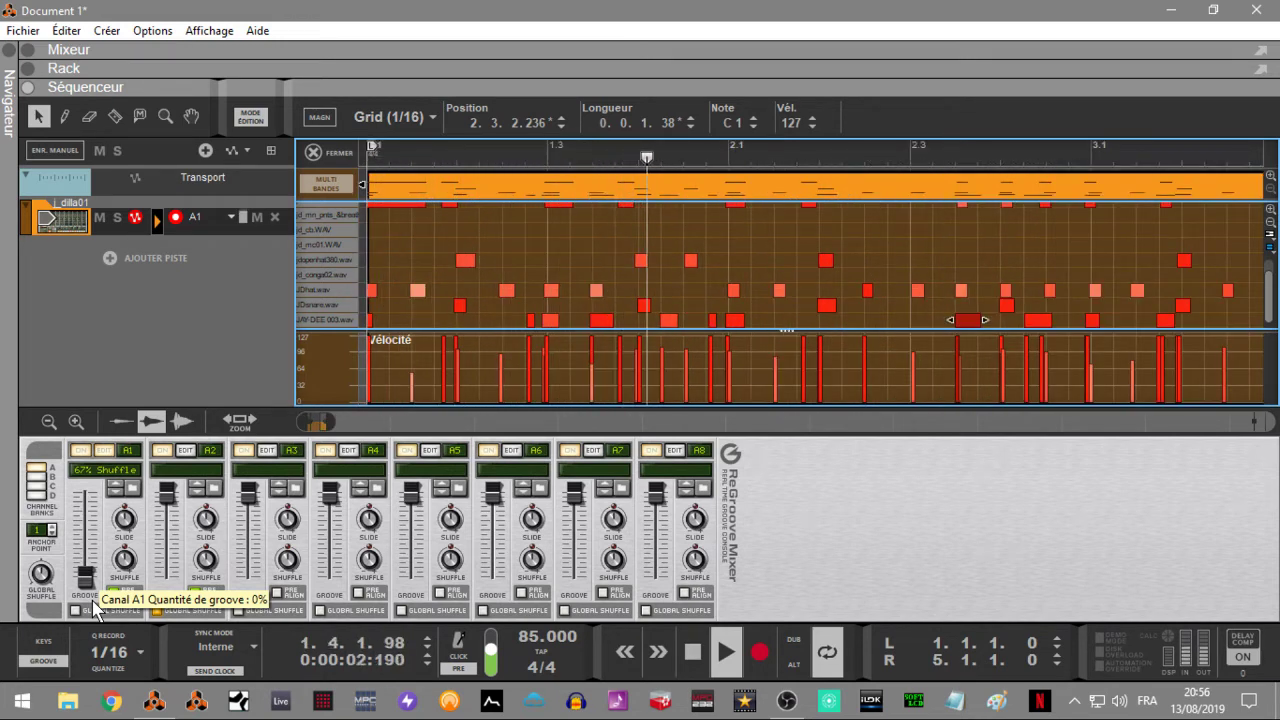
{"action": "left_click_drag", "start_coordinate": [86, 575], "coordinate": [85, 521]}
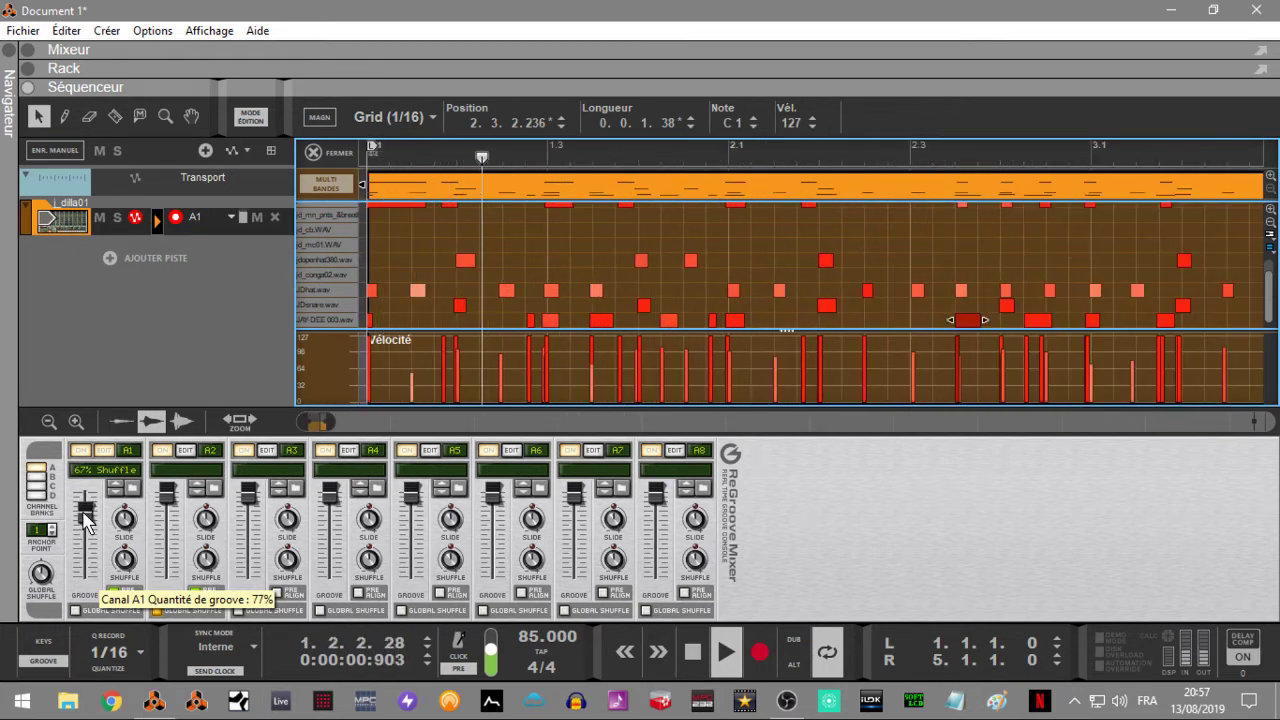
Extract the drum clip's notes into separate lanes with the Abréger option, moving rather than copying them, and delete the leftover empty A1 lane.
{"action": "left_click", "coordinate": [316, 154]}
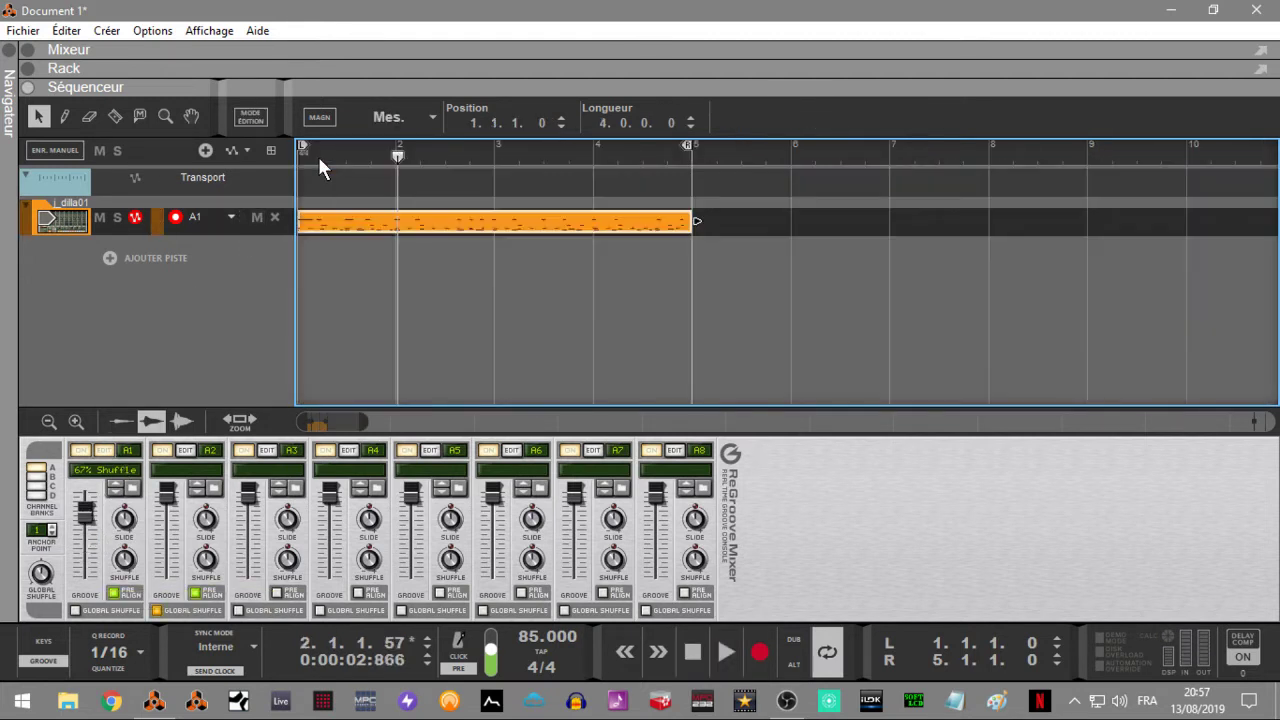
{"action": "right_click", "coordinate": [366, 227]}
{"action": "left_click", "coordinate": [362, 222]}
{"action": "key", "text": "F8"}
{"action": "left_click_drag", "start_coordinate": [1108, 82], "coordinate": [897, 14]}
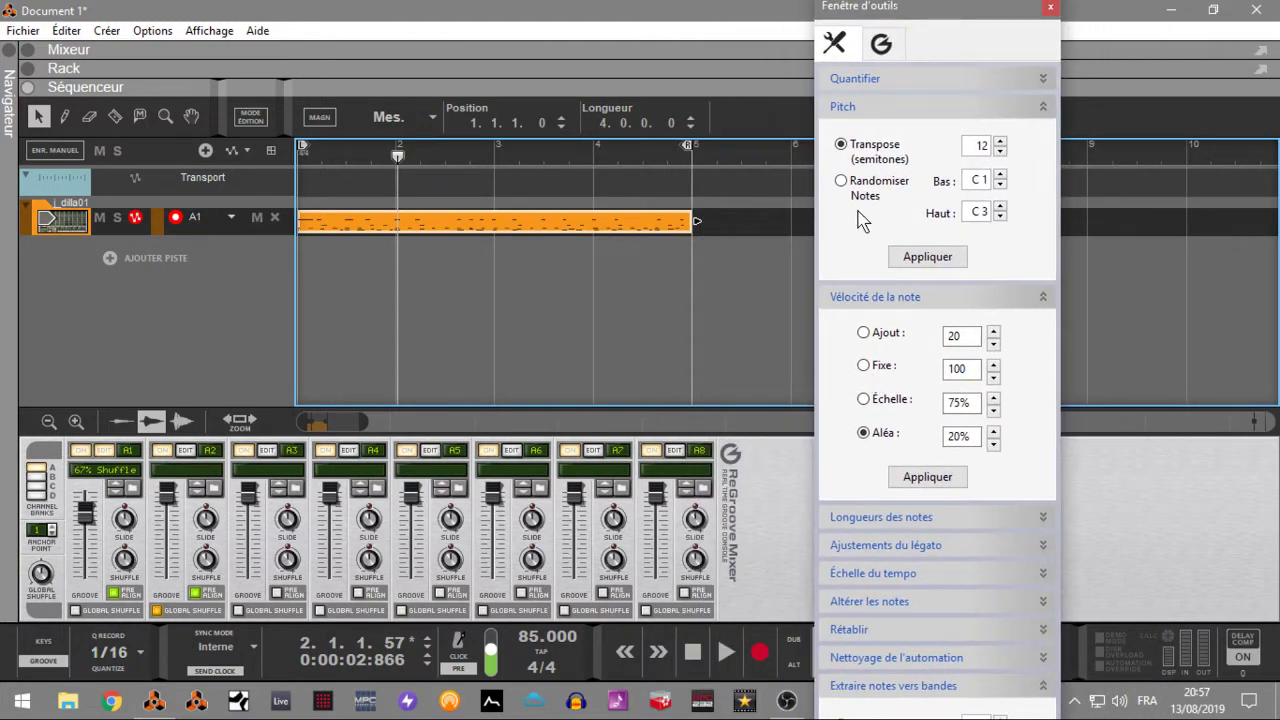
{"action": "left_click", "coordinate": [1043, 107]}
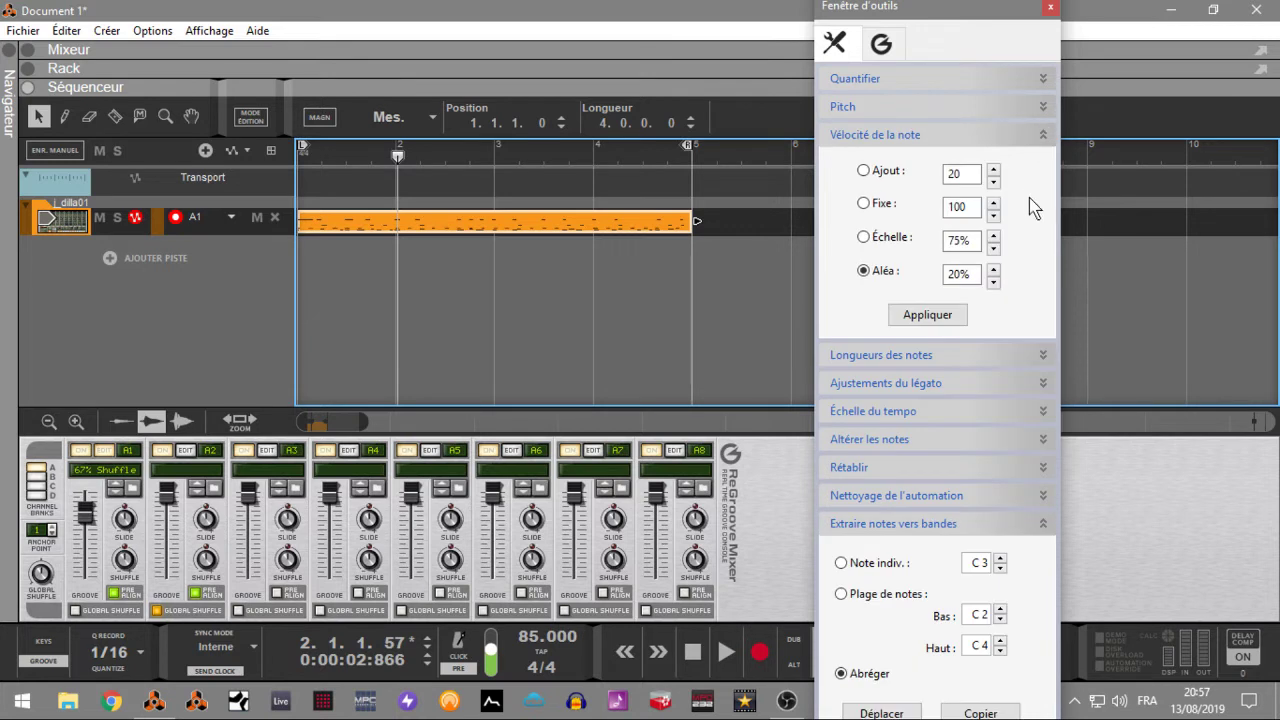
{"action": "left_click", "coordinate": [1042, 137]}
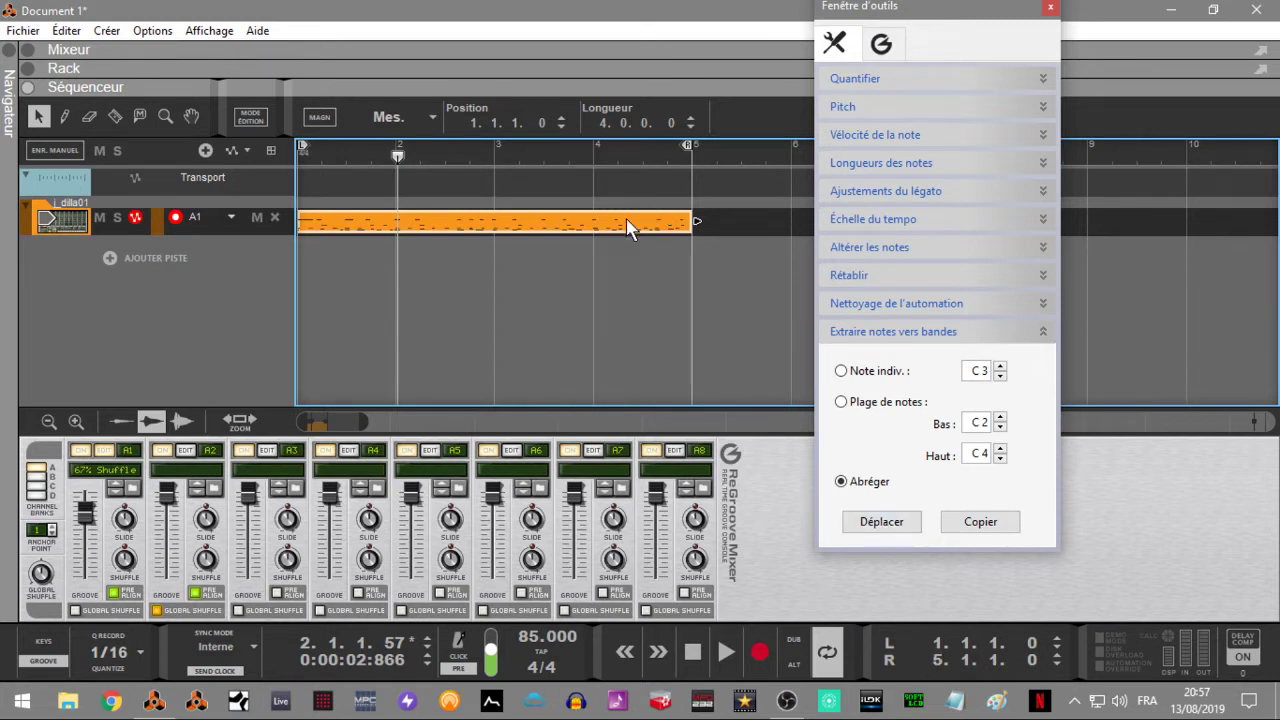
{"action": "left_click", "coordinate": [876, 526]}
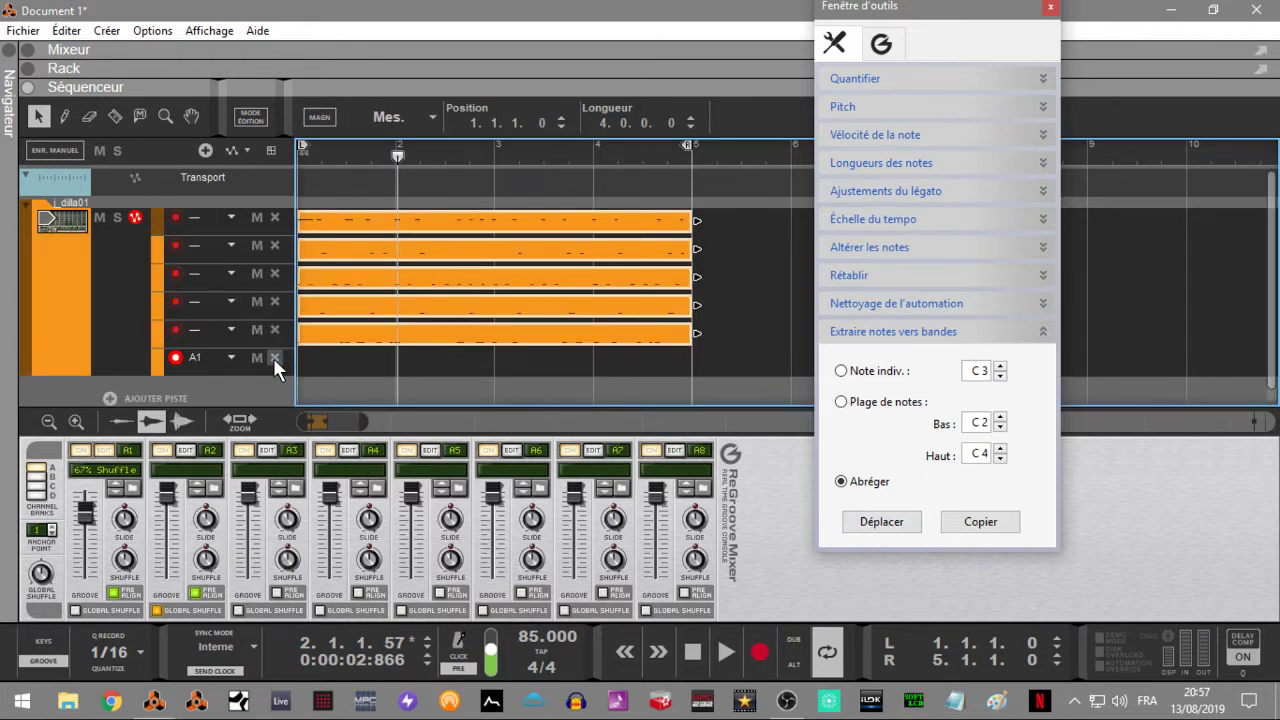
{"action": "left_click", "coordinate": [274, 357]}
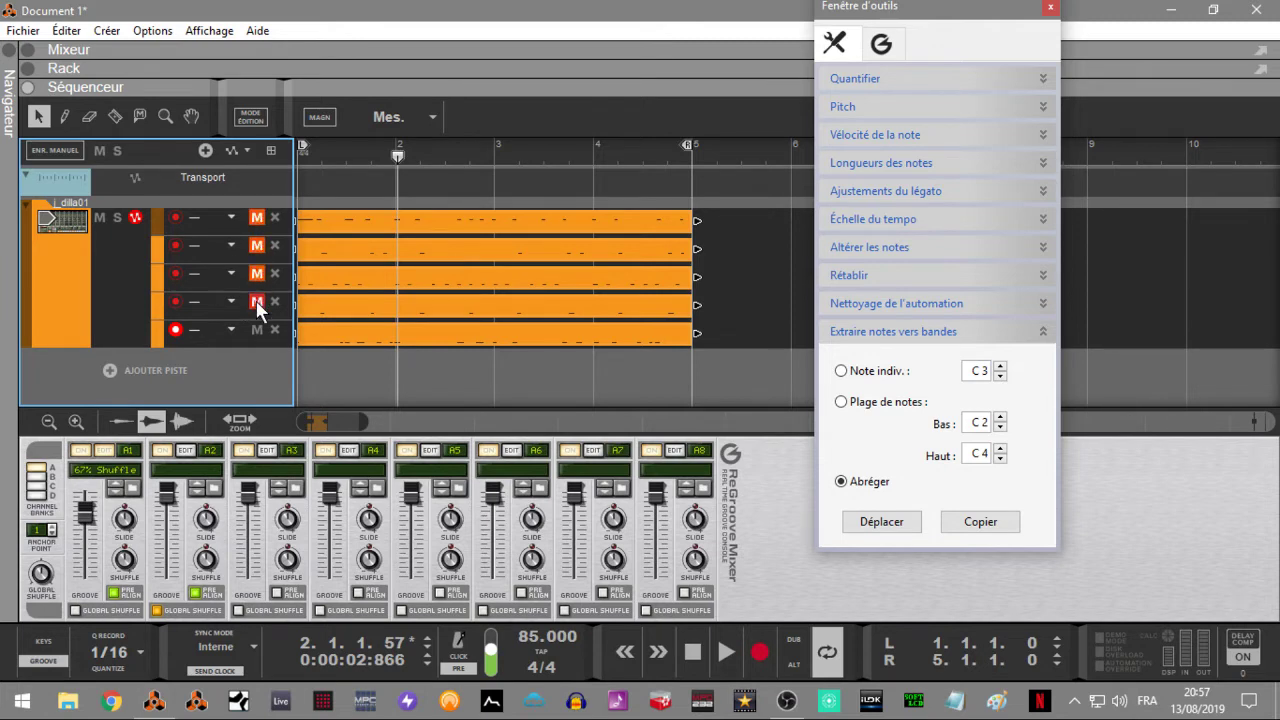
Play the loop with only the lowest note lane audible, and unmute the other four lanes one by one from bottom to top.
{"action": "key", "text": "space"}
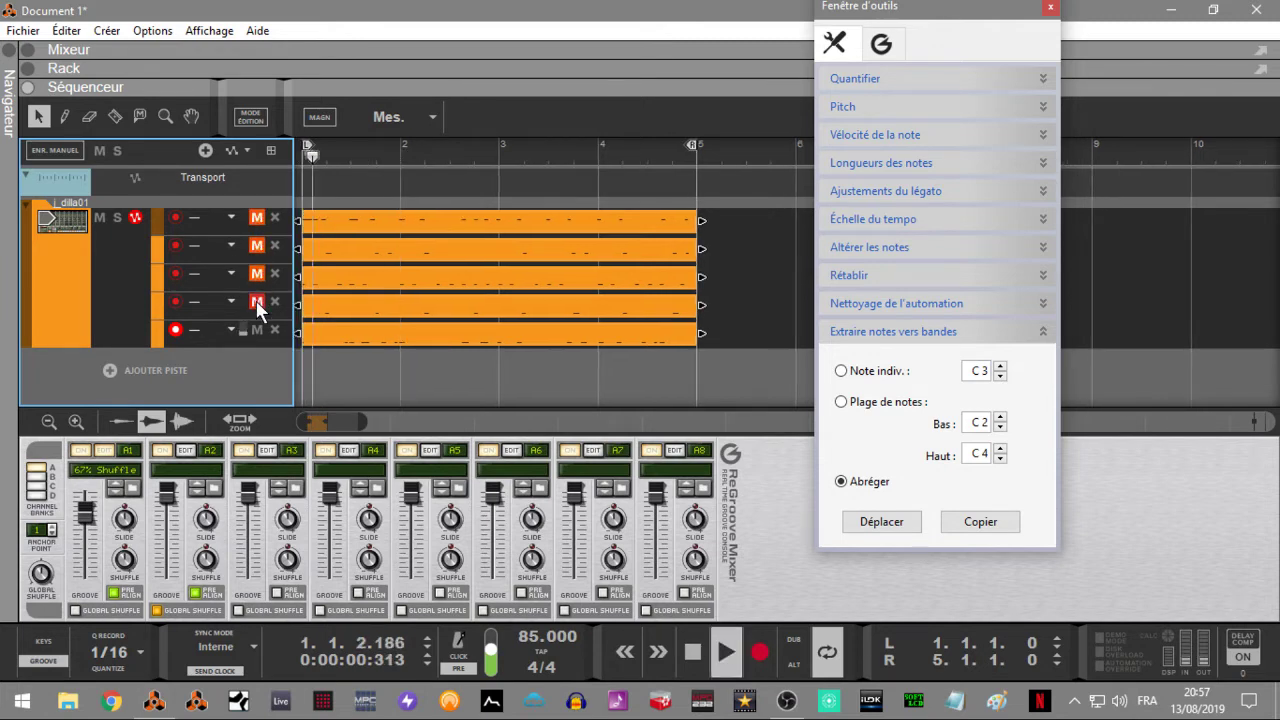
{"action": "left_click", "coordinate": [259, 302]}
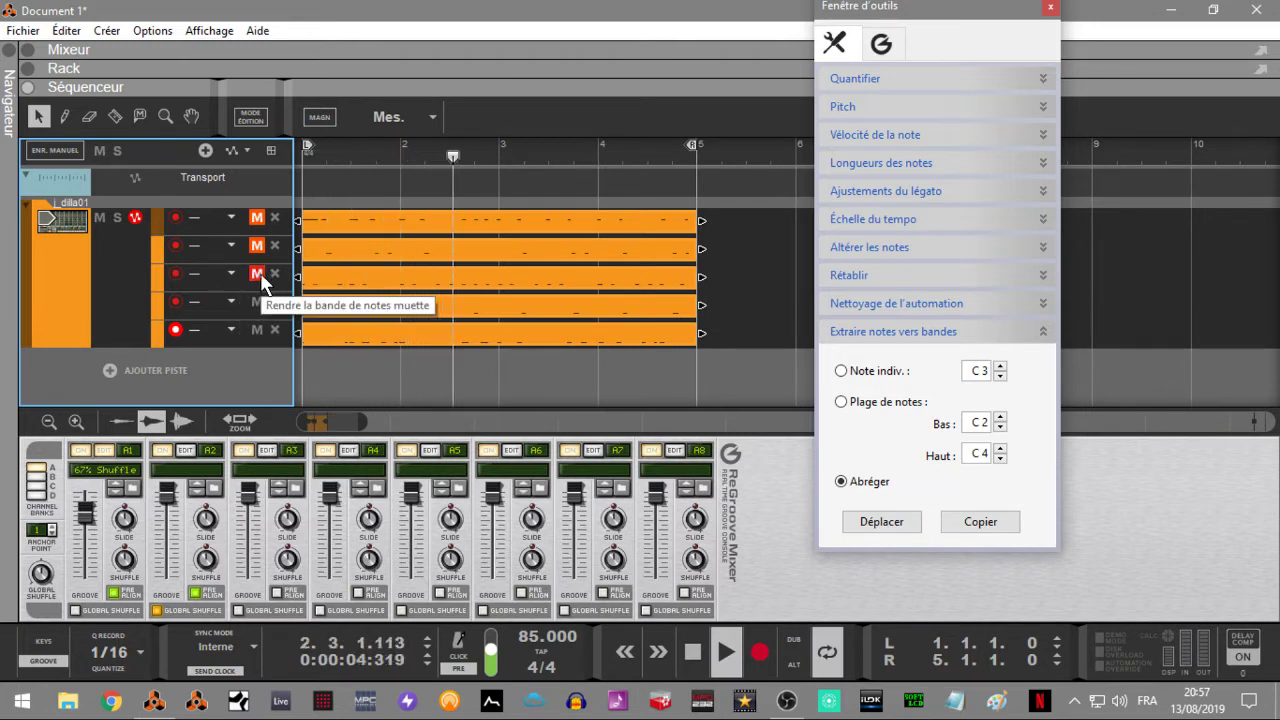
{"action": "left_click", "coordinate": [259, 275]}
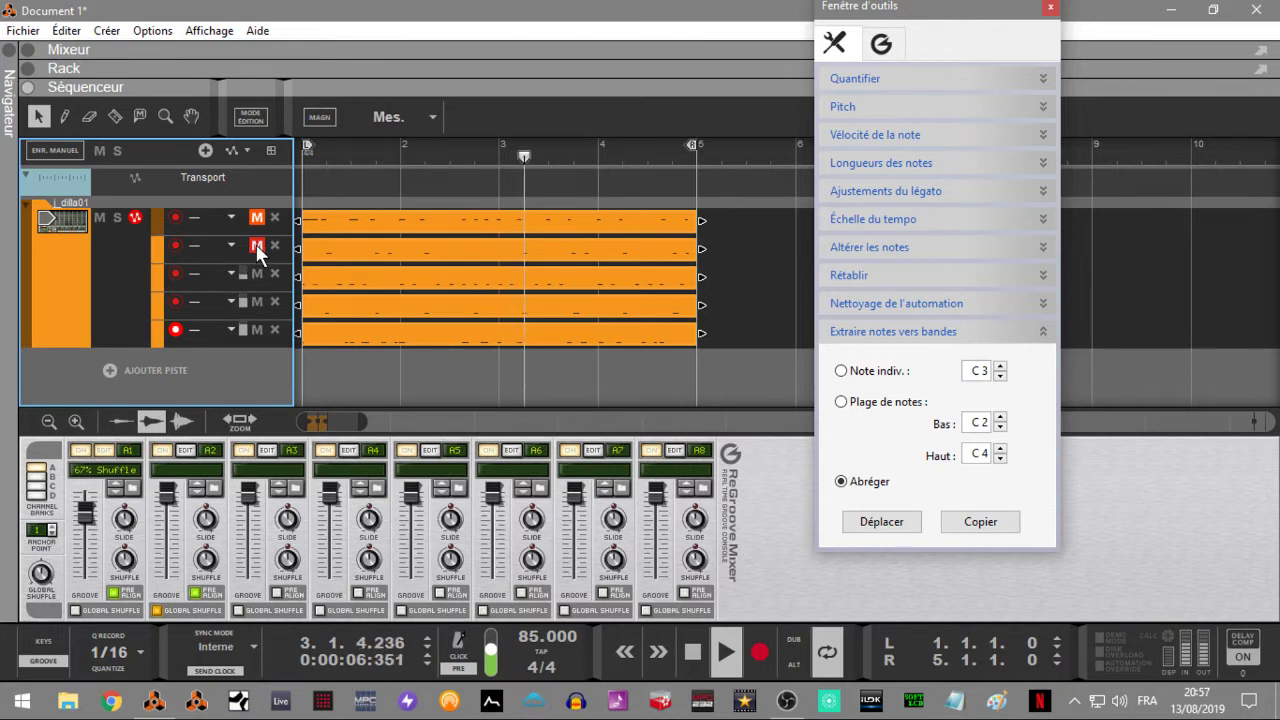
{"action": "left_click", "coordinate": [256, 246]}
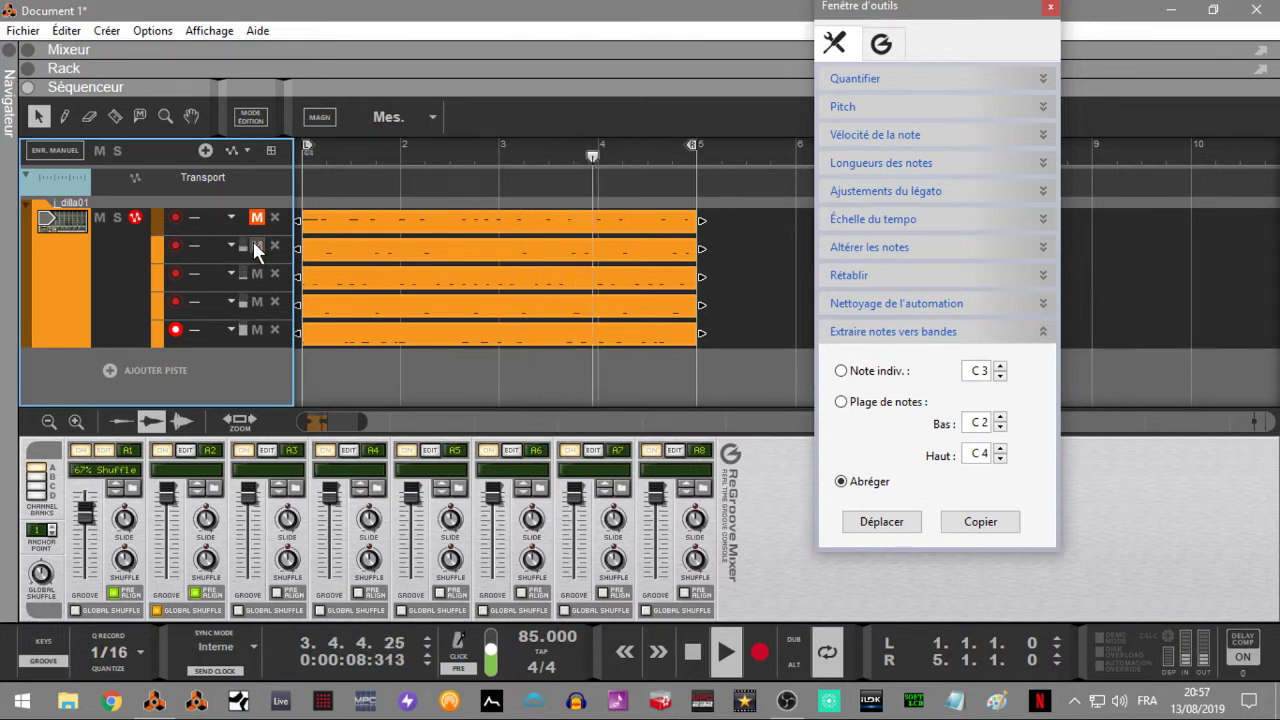
{"action": "left_click", "coordinate": [256, 218]}
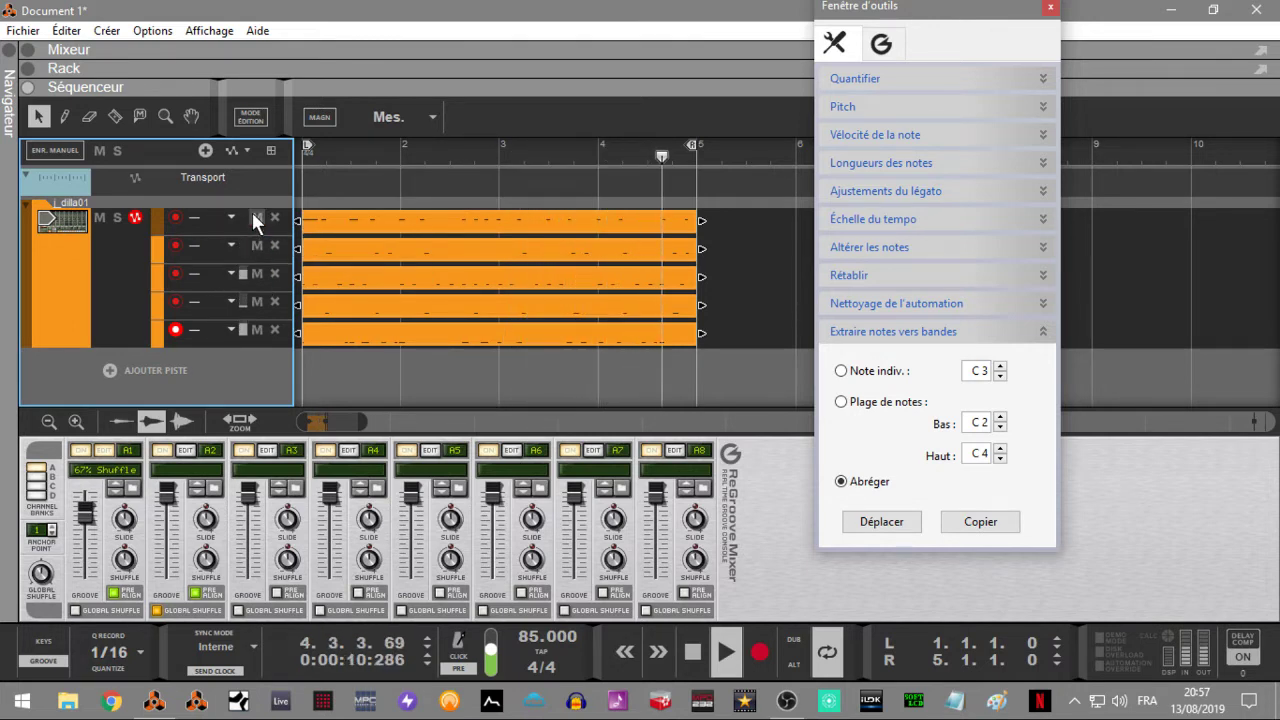
{"action": "left_click", "coordinate": [256, 218]}
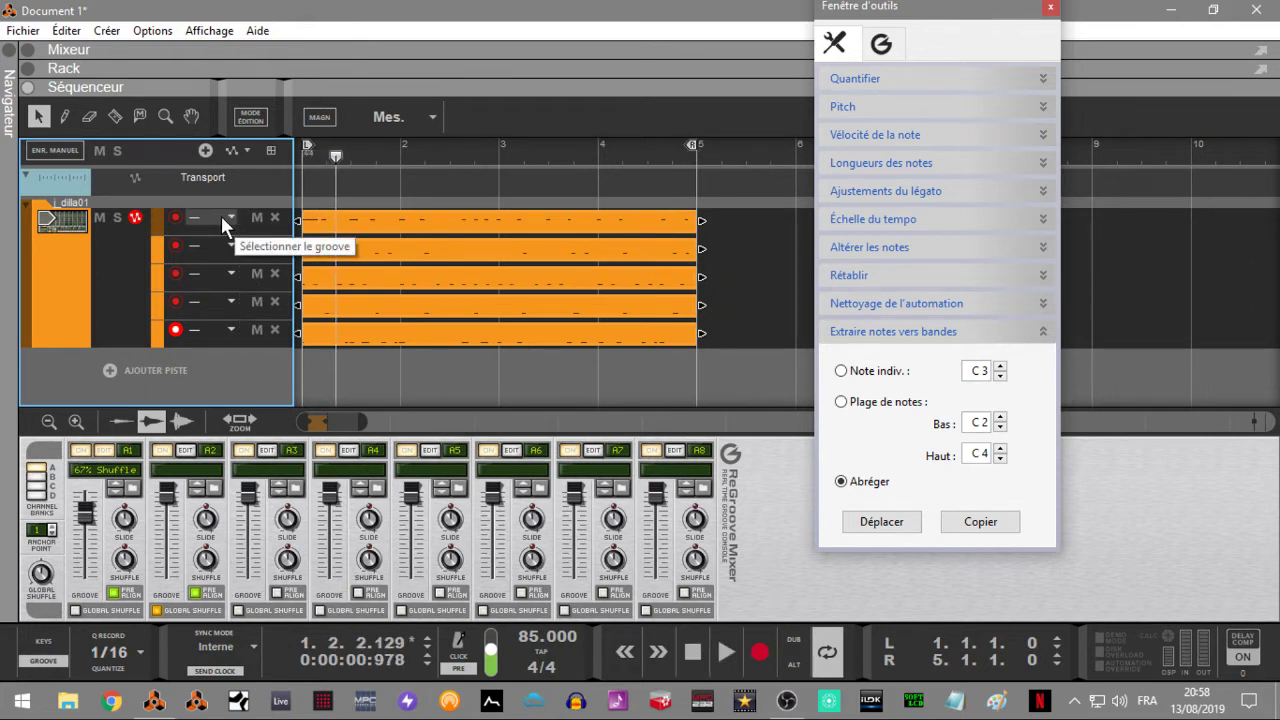
Assign the A1 groove channel, 67% Shuffle, to all five note lanes of the Redrum track.
{"action": "left_click", "coordinate": [222, 216]}
{"action": "mouse_move", "coordinate": [226, 306]}
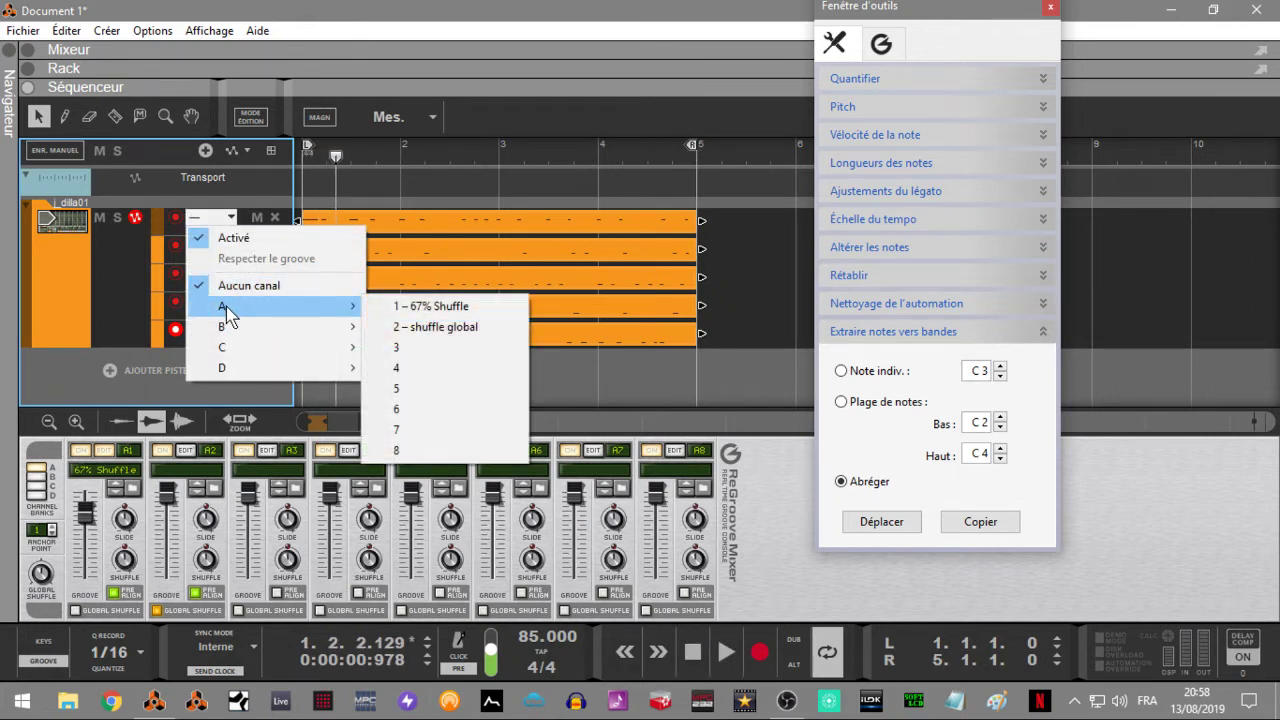
{"action": "left_click", "coordinate": [390, 306]}
{"action": "left_click", "coordinate": [229, 248]}
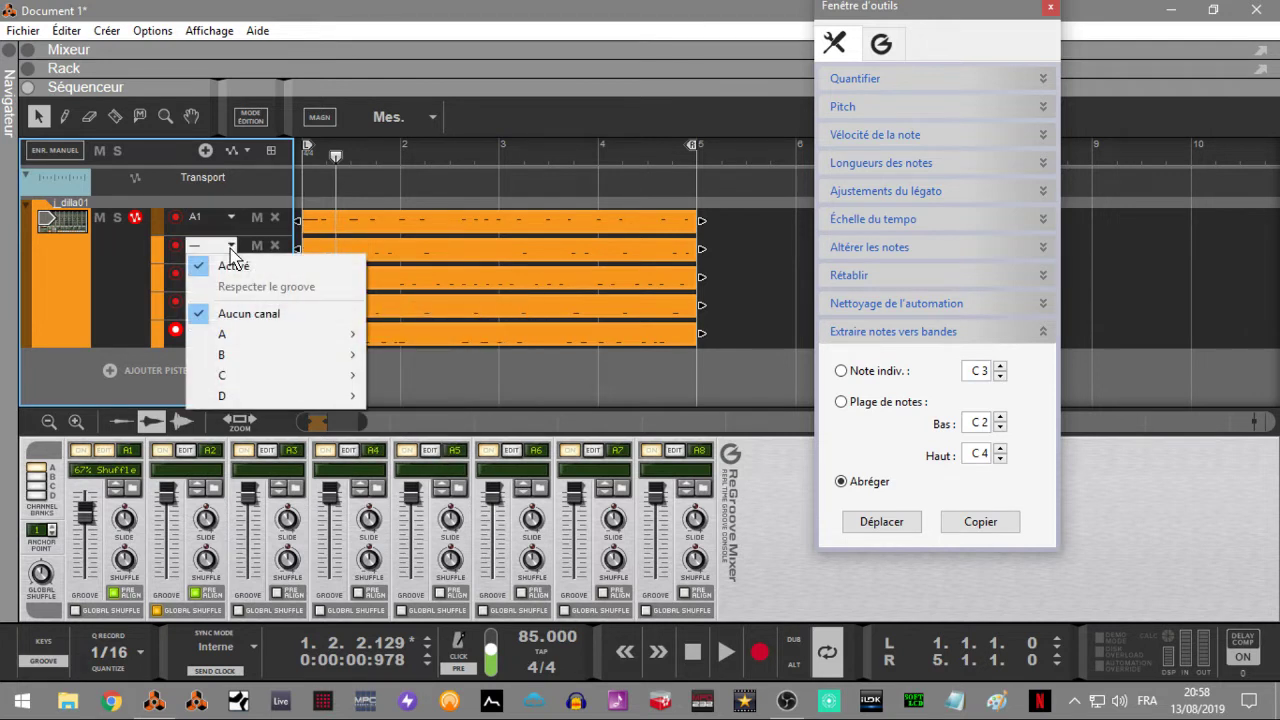
{"action": "mouse_move", "coordinate": [249, 334]}
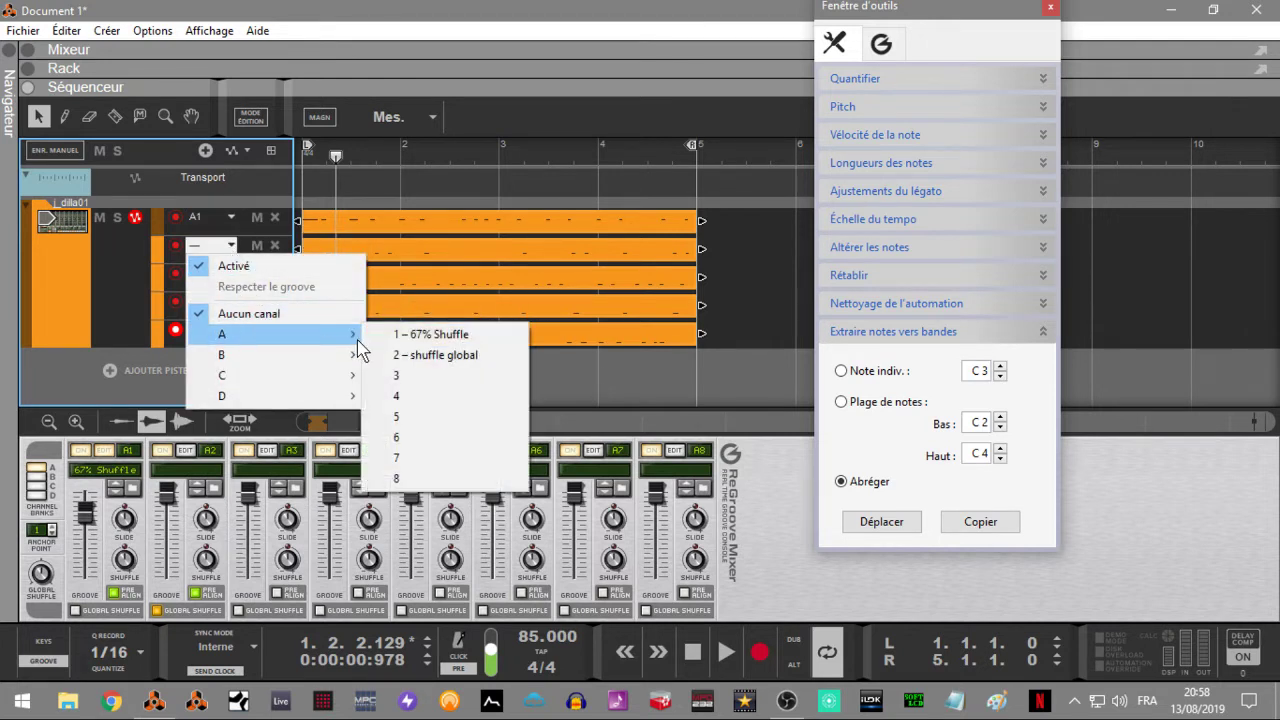
{"action": "left_click", "coordinate": [414, 334]}
{"action": "left_click", "coordinate": [231, 272]}
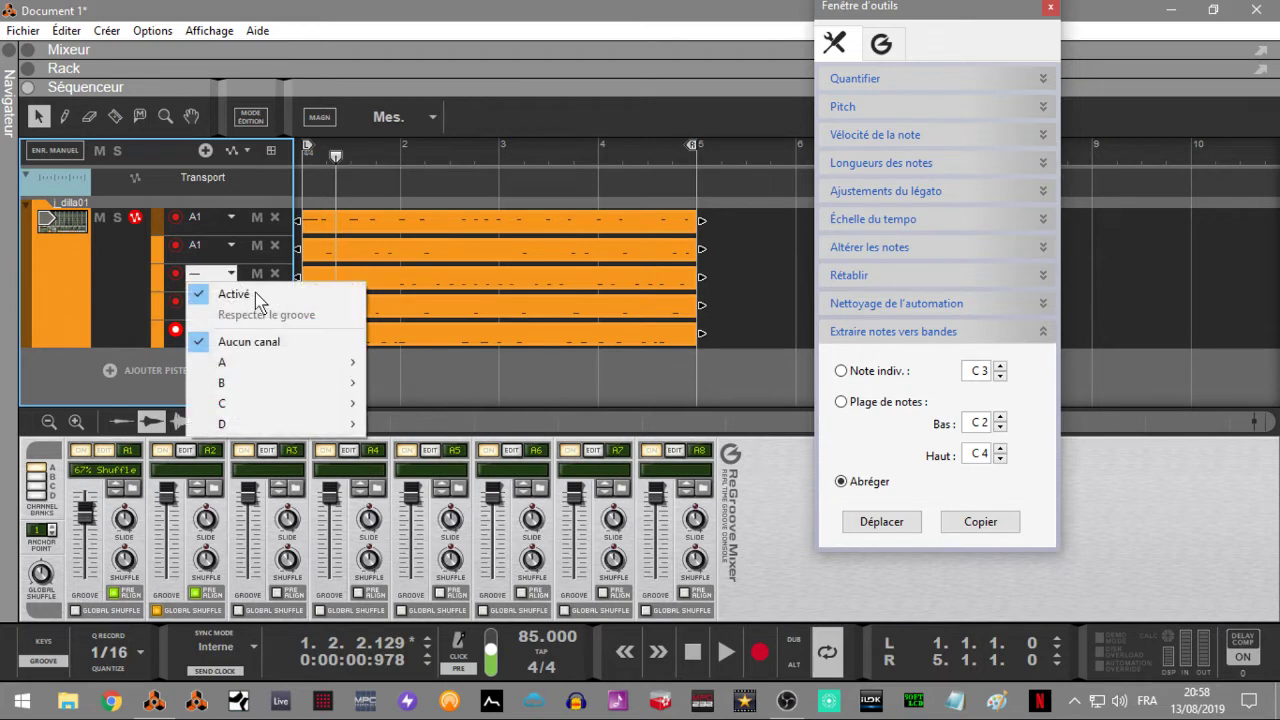
{"action": "mouse_move", "coordinate": [317, 361]}
{"action": "left_click", "coordinate": [441, 366]}
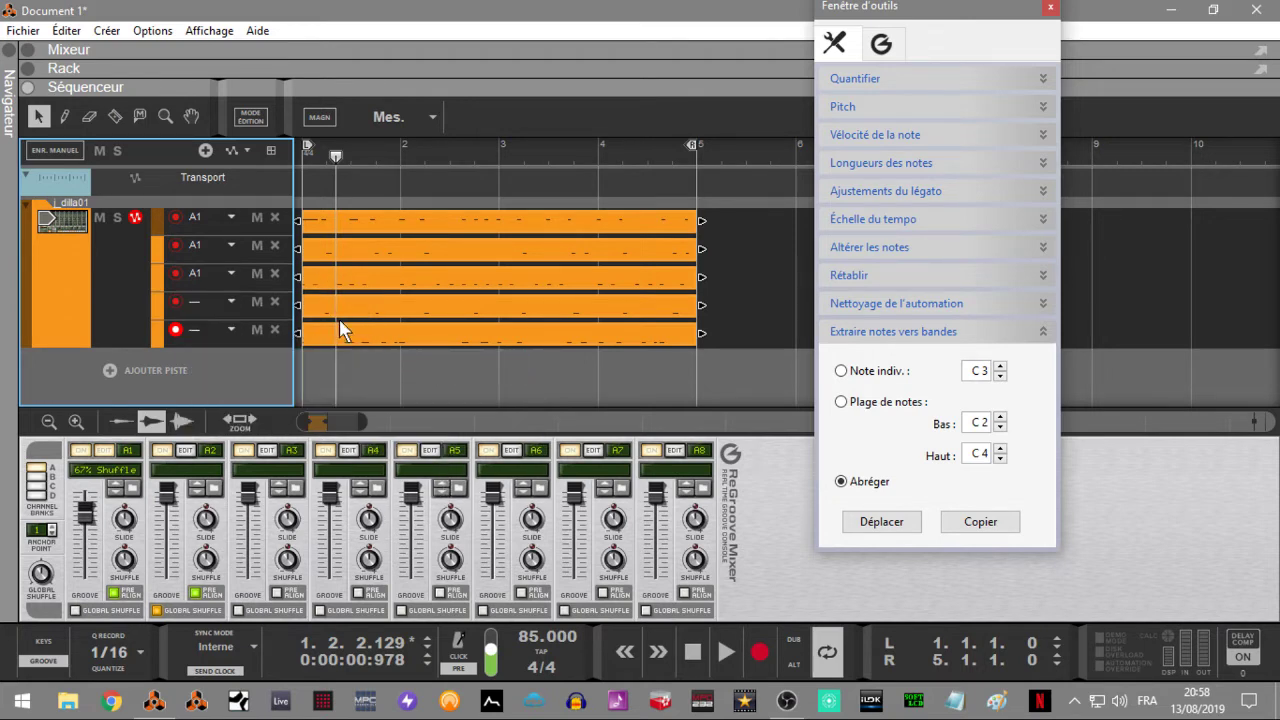
{"action": "left_click", "coordinate": [236, 298]}
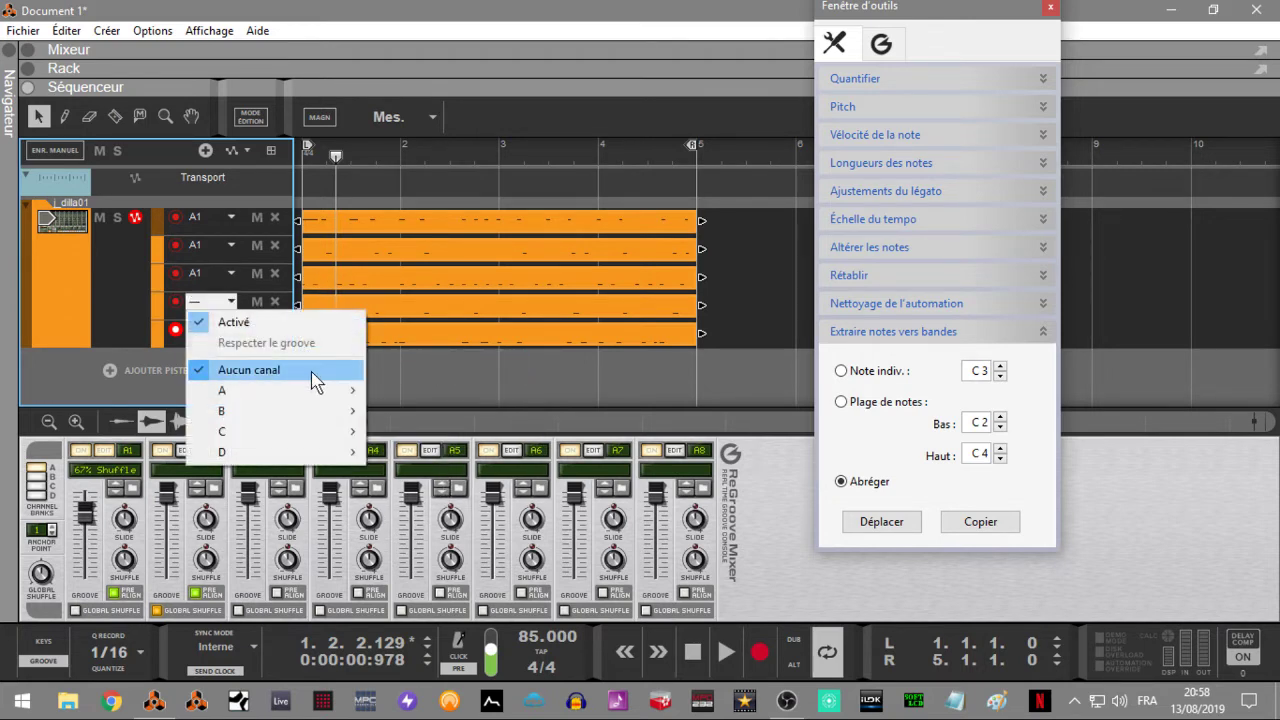
{"action": "mouse_move", "coordinate": [318, 391]}
{"action": "left_click", "coordinate": [425, 390]}
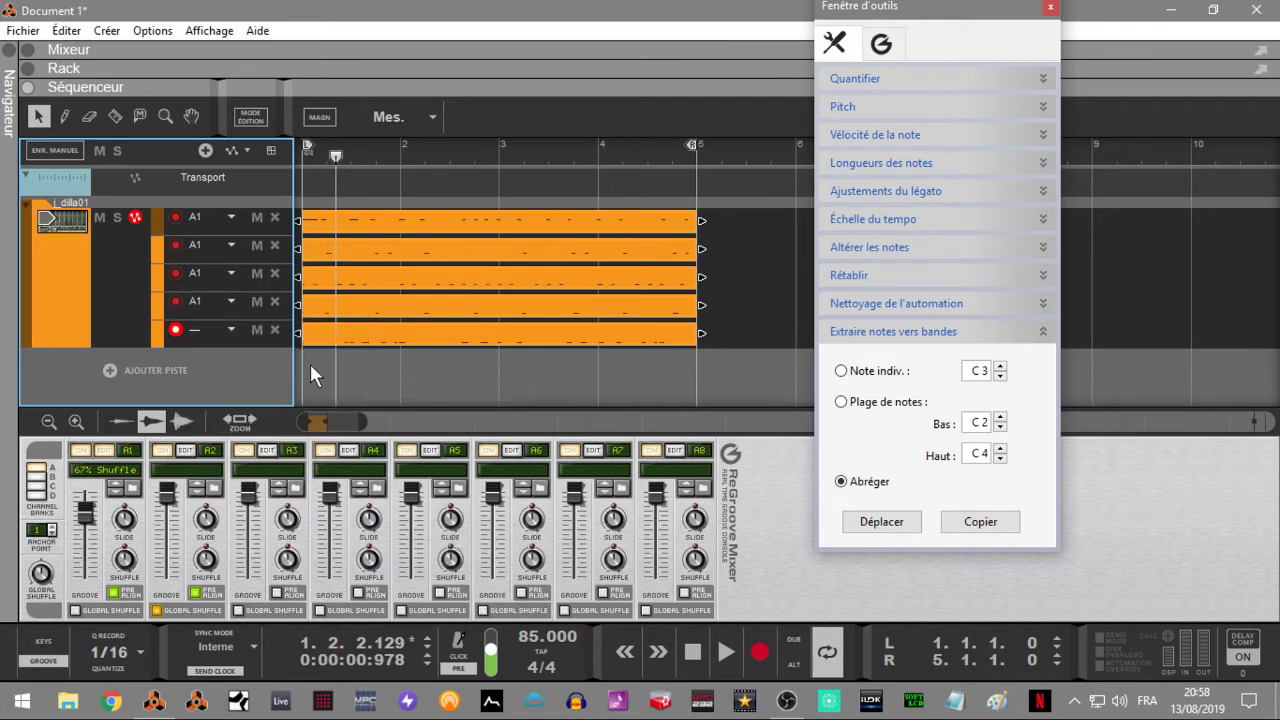
{"action": "left_click", "coordinate": [238, 331]}
{"action": "mouse_move", "coordinate": [281, 428]}
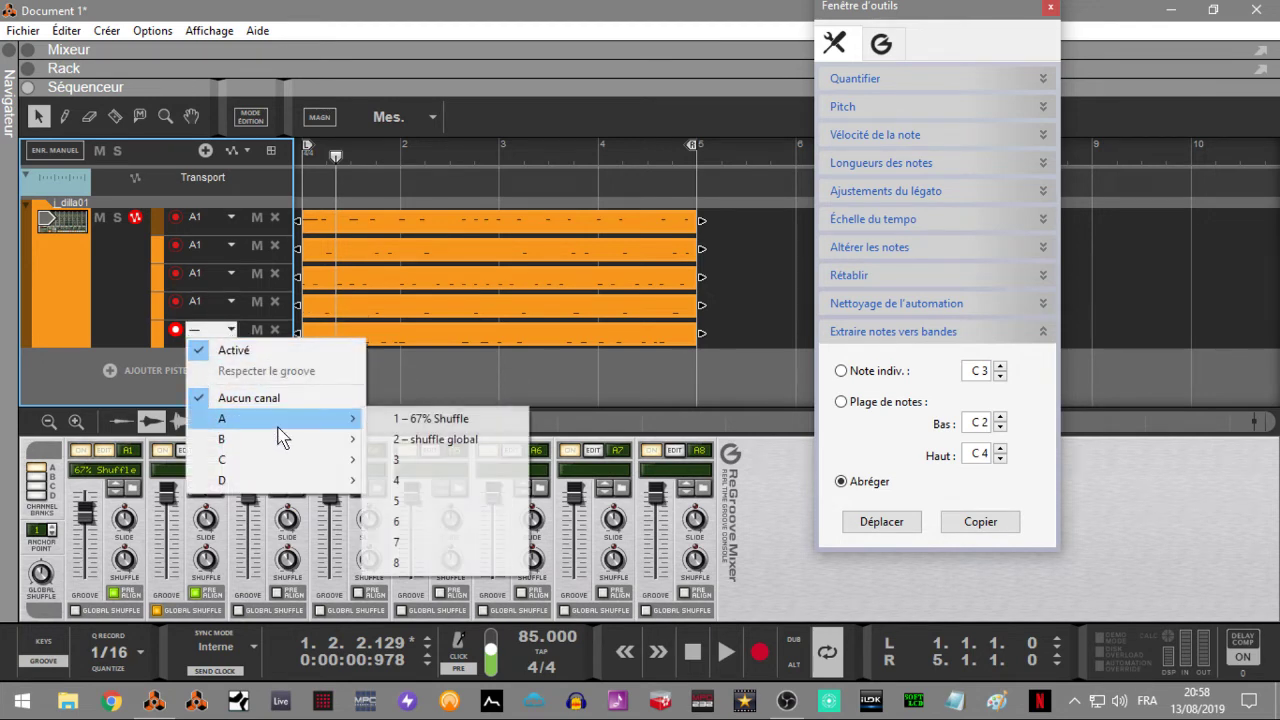
{"action": "left_click", "coordinate": [400, 427]}
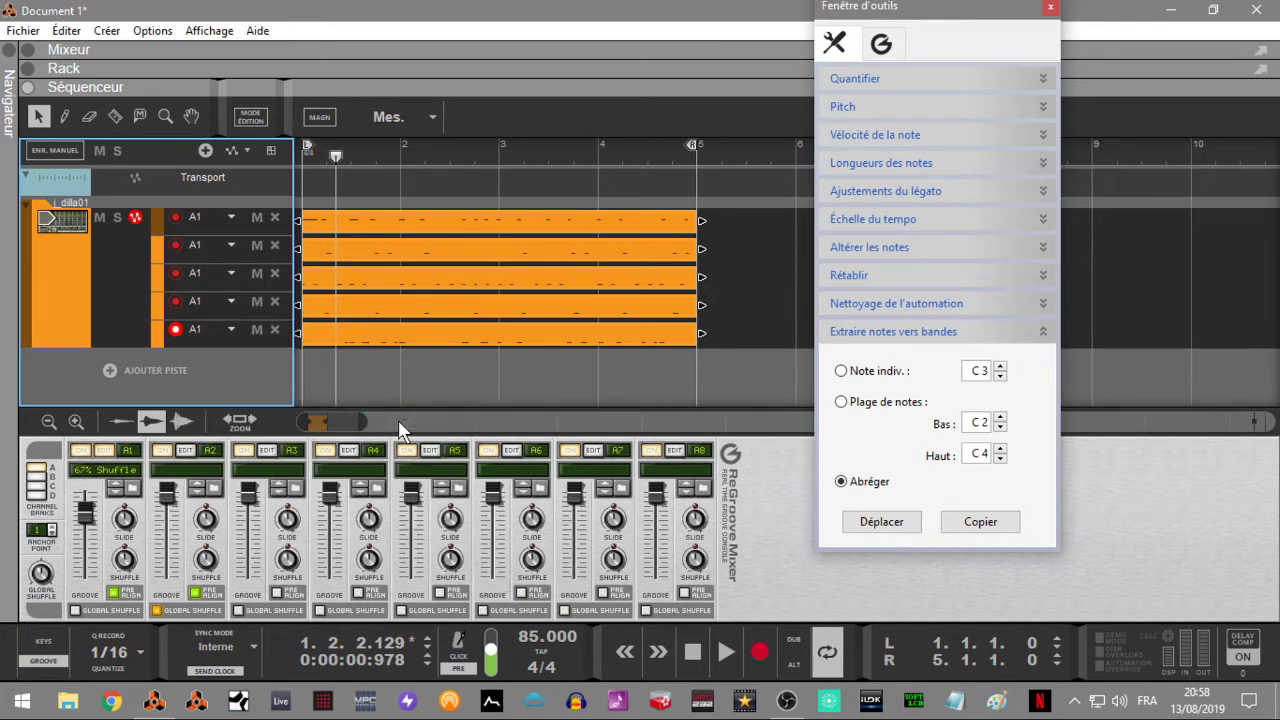
Audition the five-lane drum loop with the A1 groove applied, and stop playback.
{"action": "key", "text": "space"}
{"action": "key", "text": "space"}
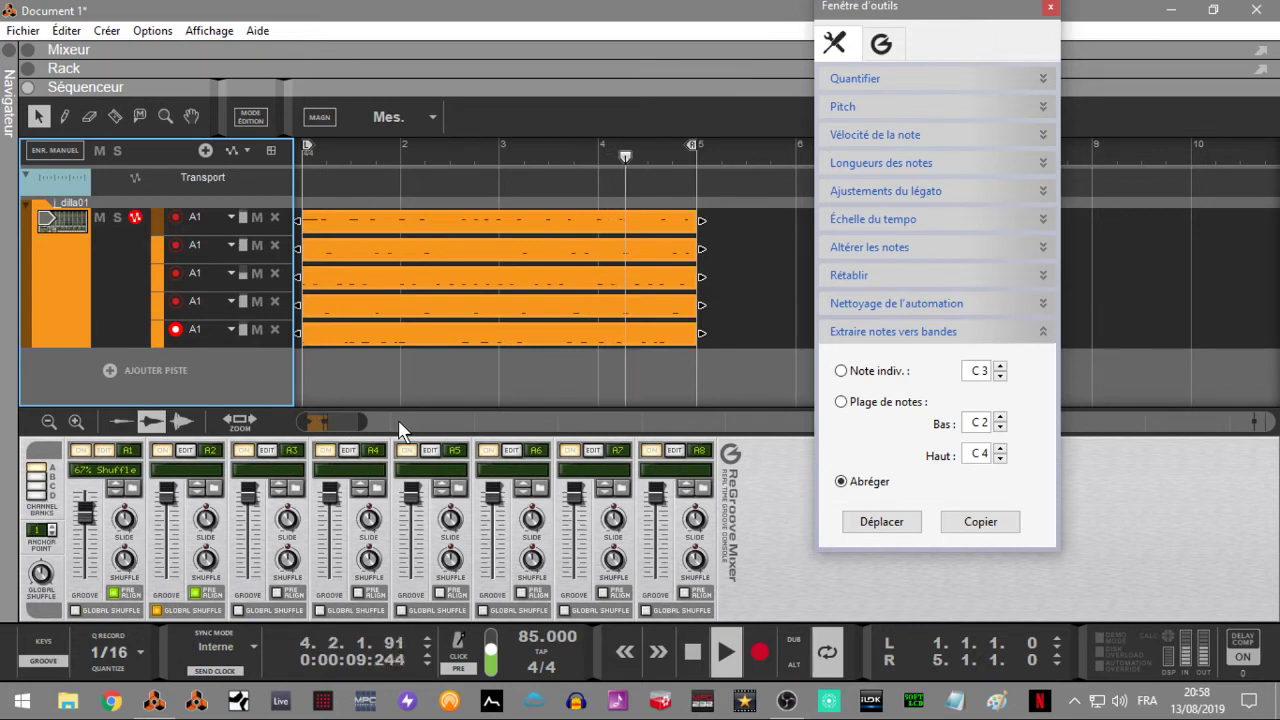
{"action": "key", "text": "space"}
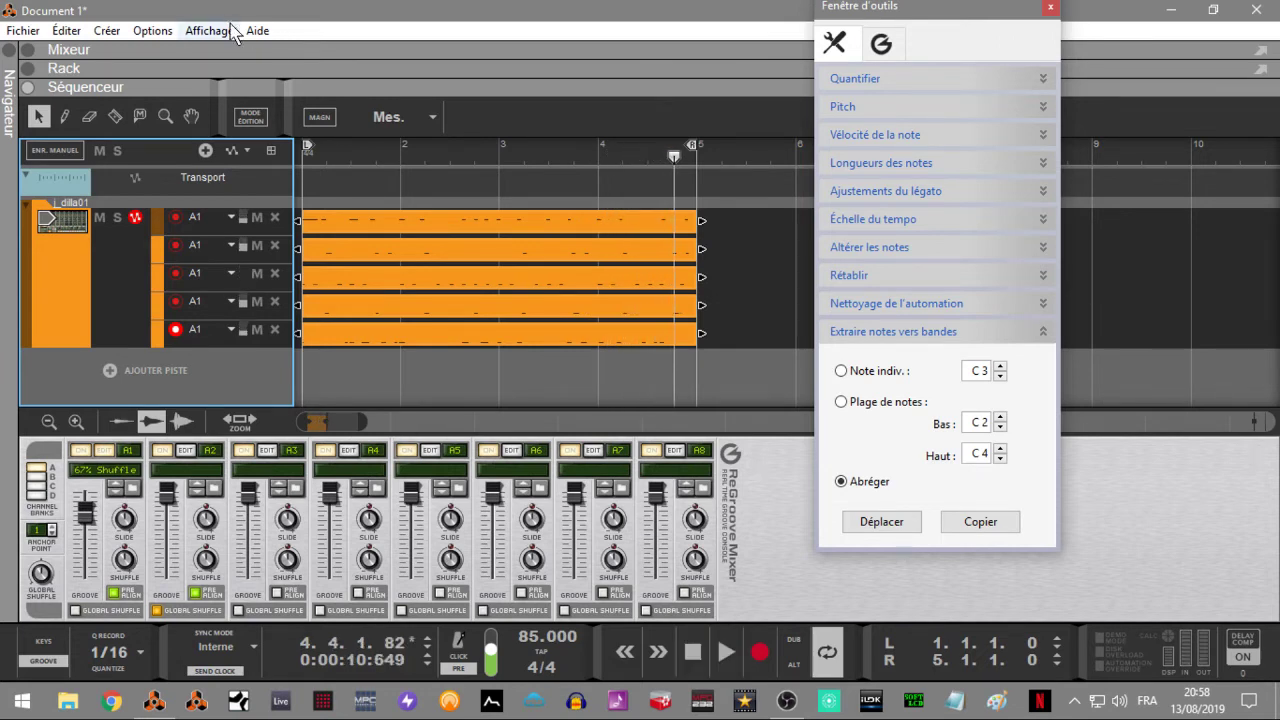
Show the Redrum device in an enlarged rack view, with the sequencer, the Tool window and the ReGroove mixer hidden.
{"action": "left_click", "coordinate": [25, 74]}
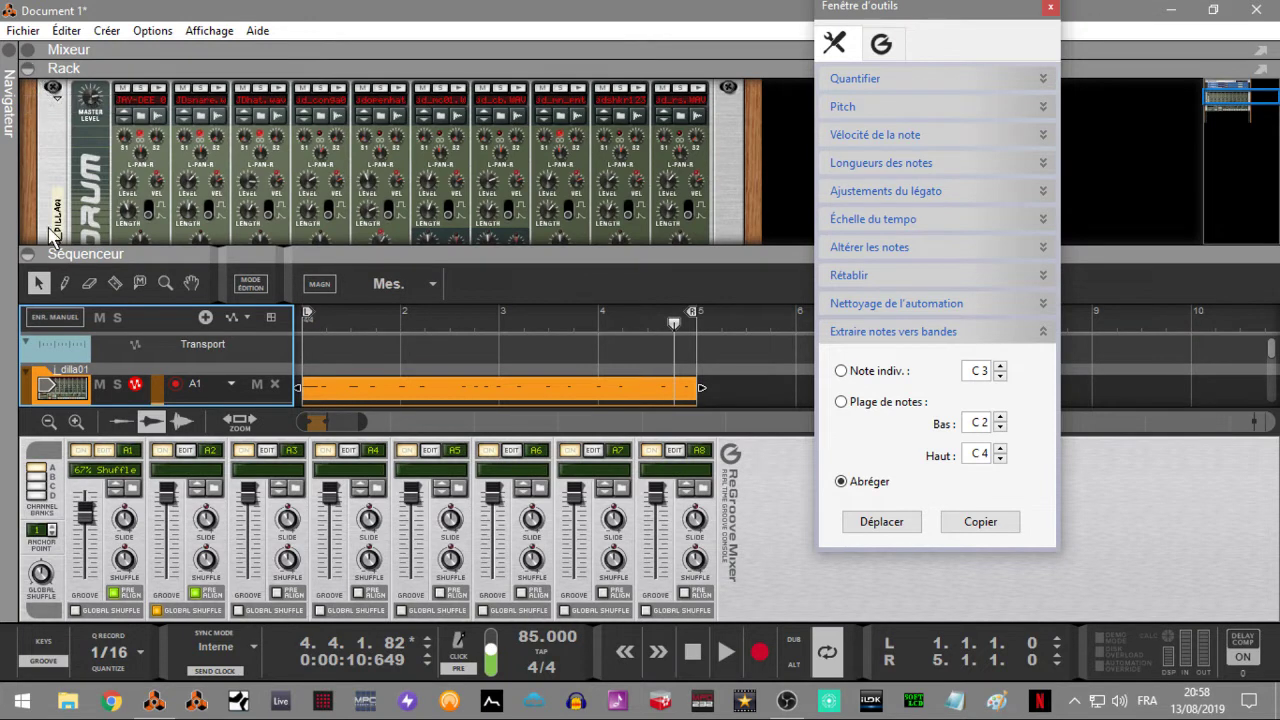
{"action": "left_click", "coordinate": [33, 258]}
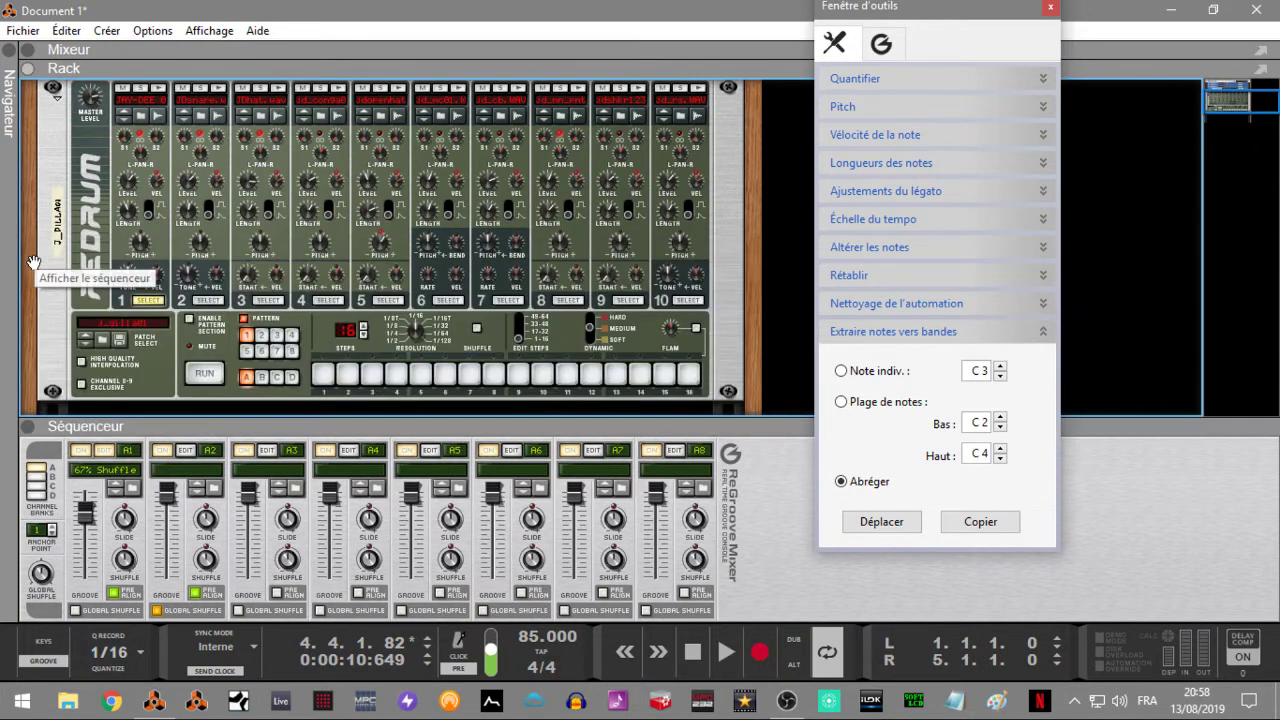
{"action": "left_click", "coordinate": [1050, 7]}
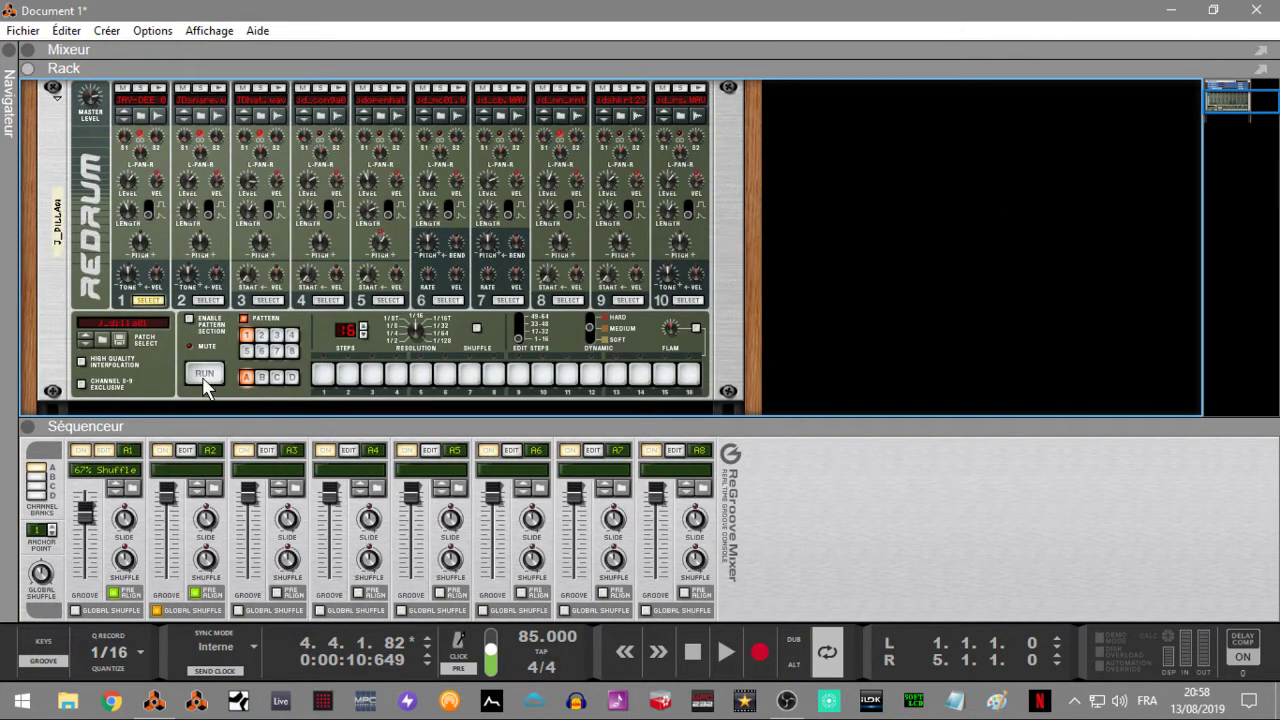
{"action": "left_click", "coordinate": [43, 662]}
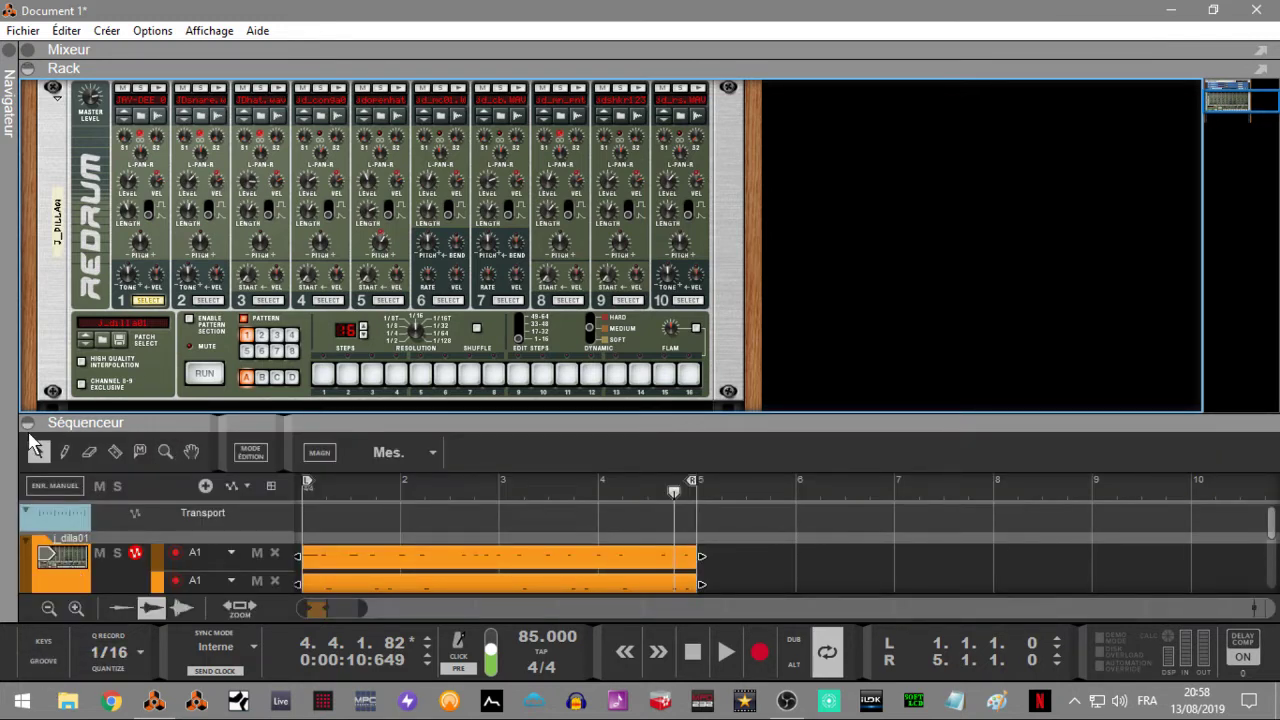
{"action": "left_click", "coordinate": [28, 422]}
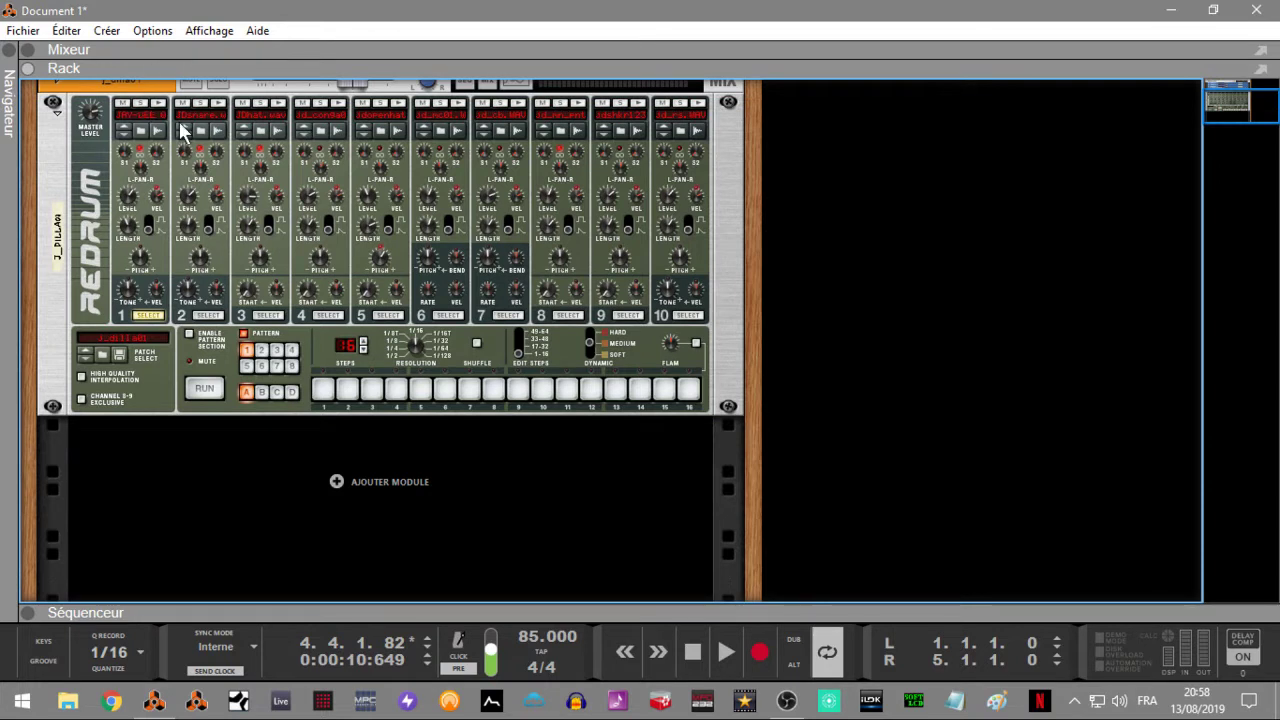
Play the drum loop briefly from the start to see which Redrum channels trigger, and stop playback.
{"action": "key", "text": "KP_0"}
{"action": "key", "text": "space"}
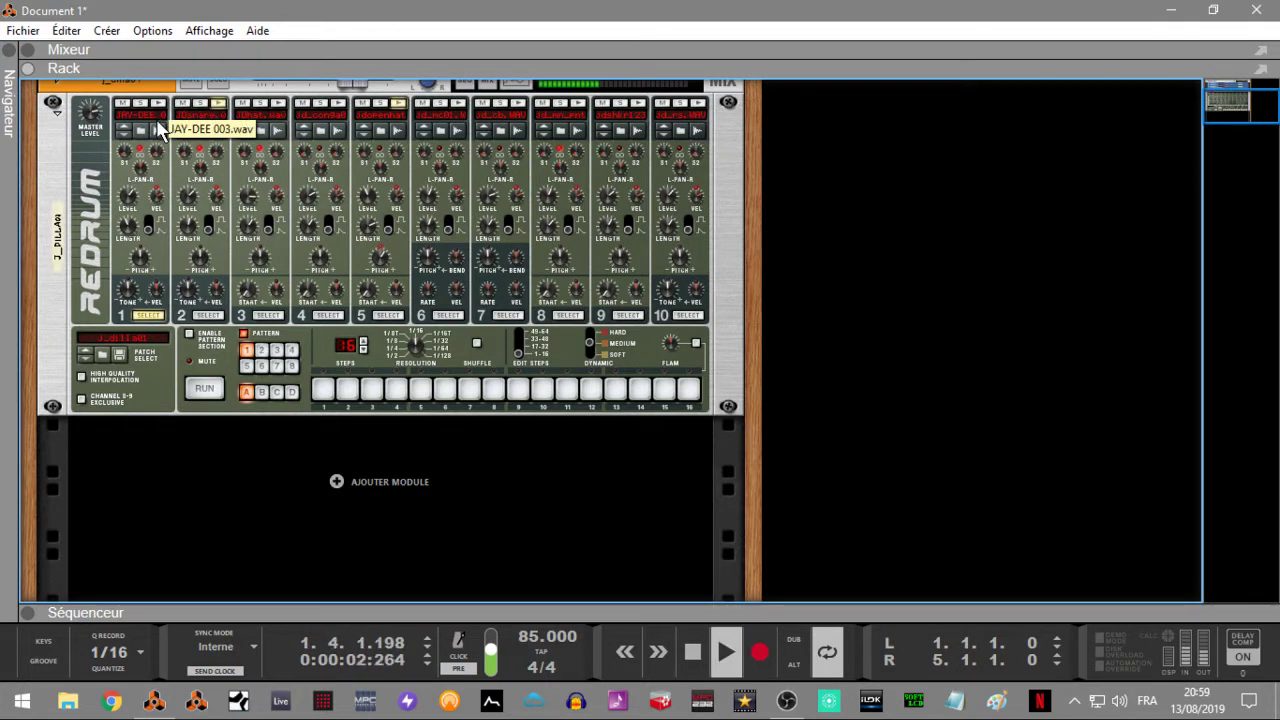
{"action": "key", "text": "space"}
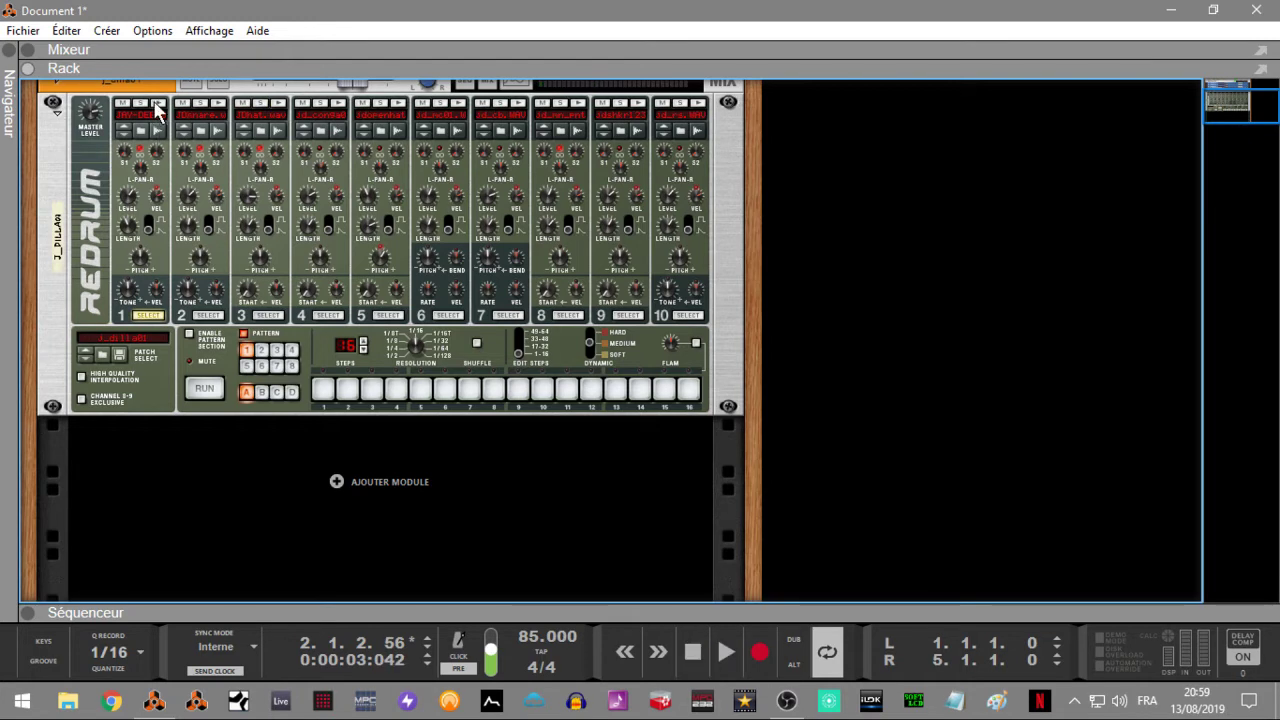
{"action": "key", "text": "Tab"}
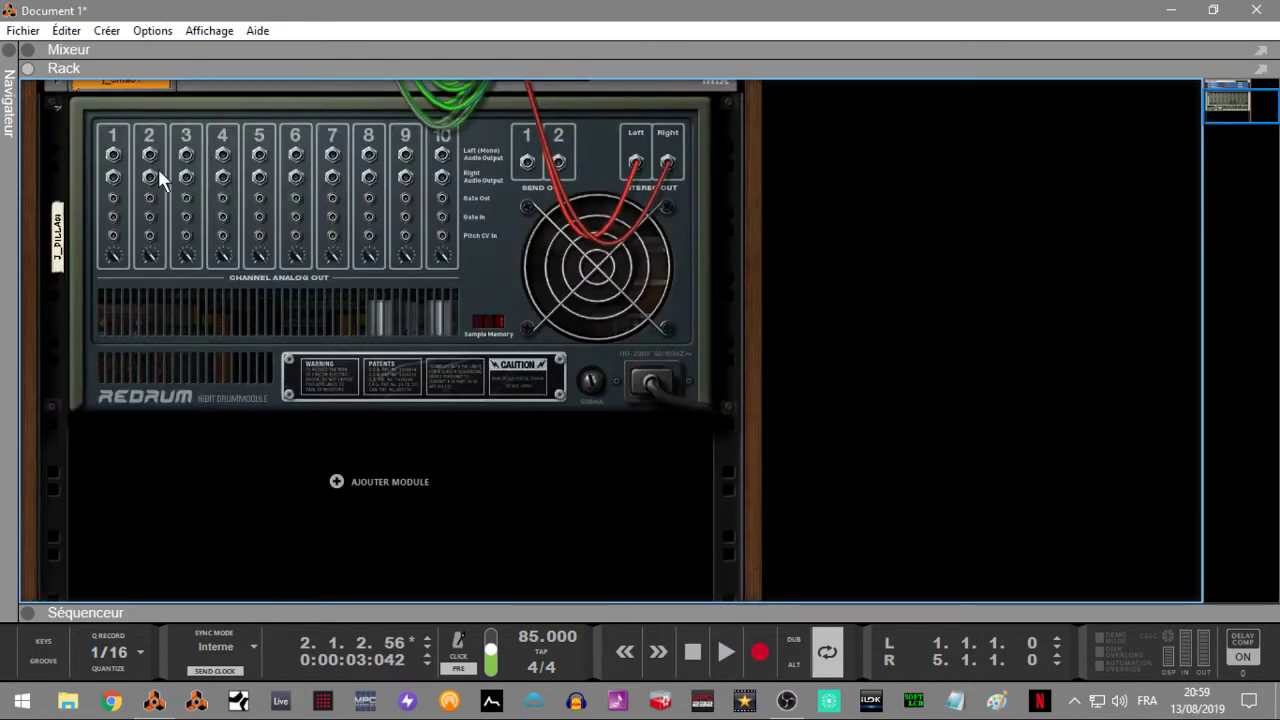
{"action": "left_click", "coordinate": [114, 158]}
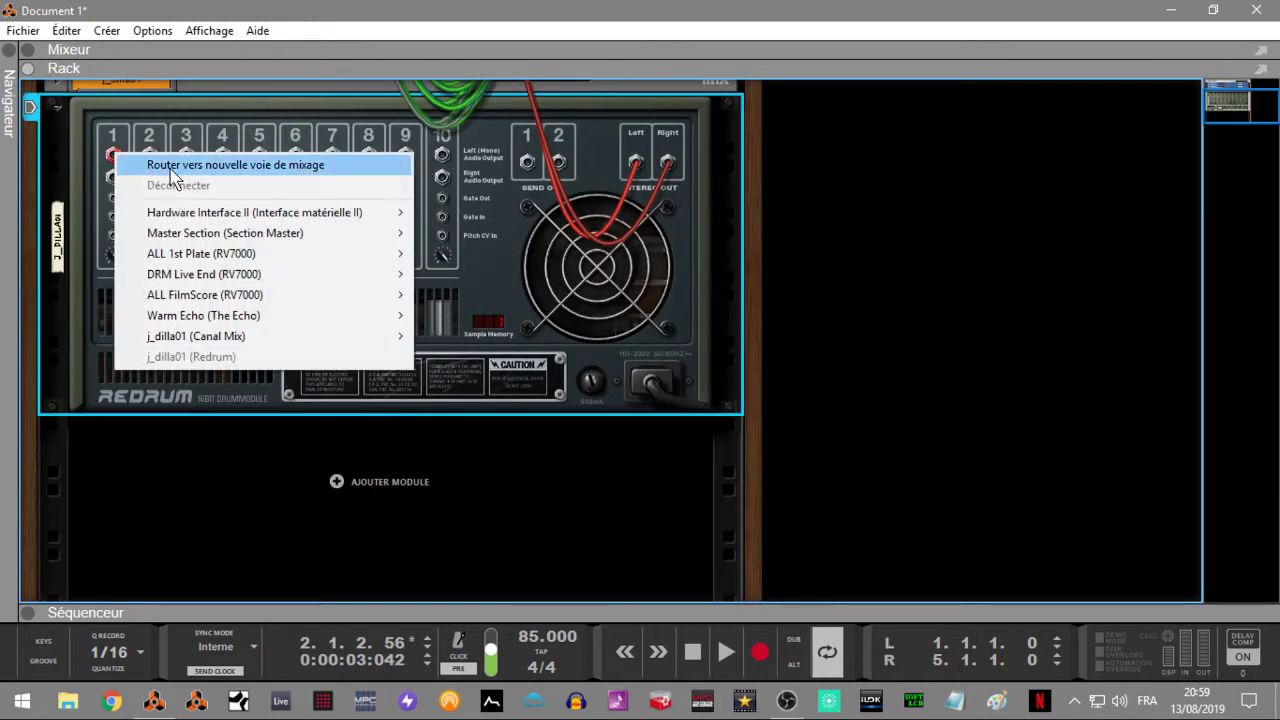
{"action": "mouse_move", "coordinate": [188, 217]}
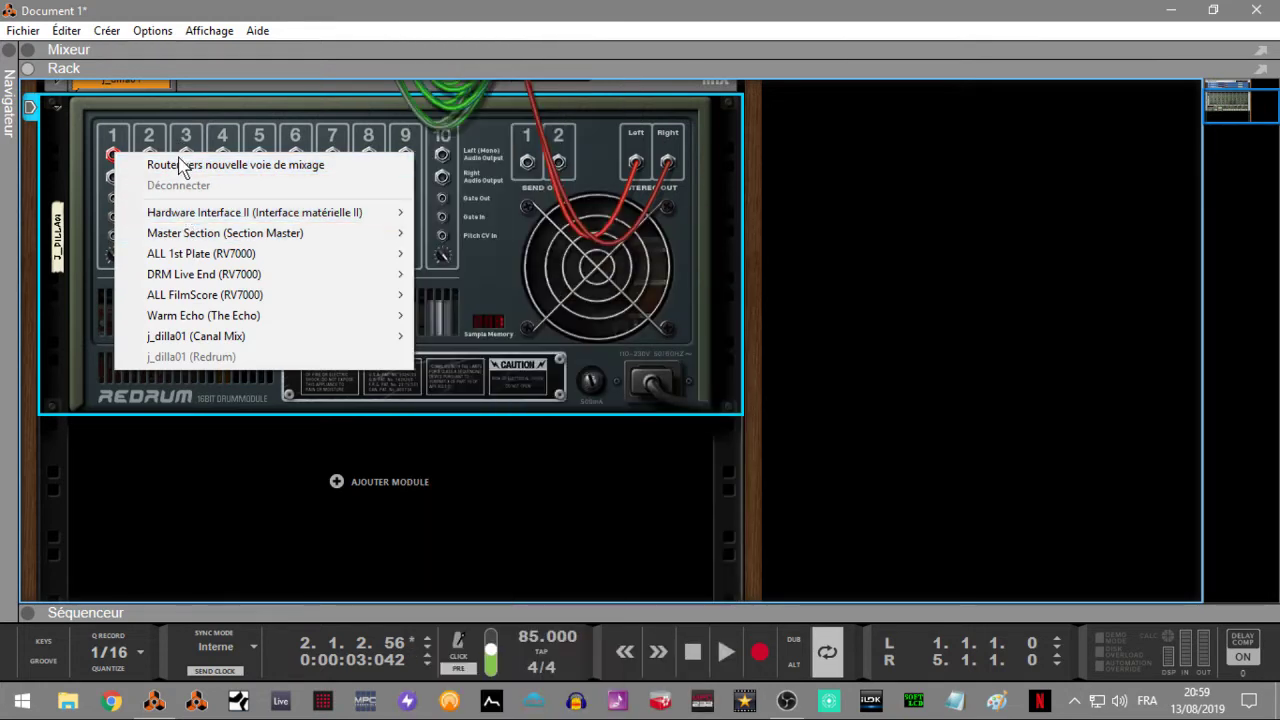
{"action": "left_click", "coordinate": [265, 170]}
{"action": "key", "text": "Tab"}
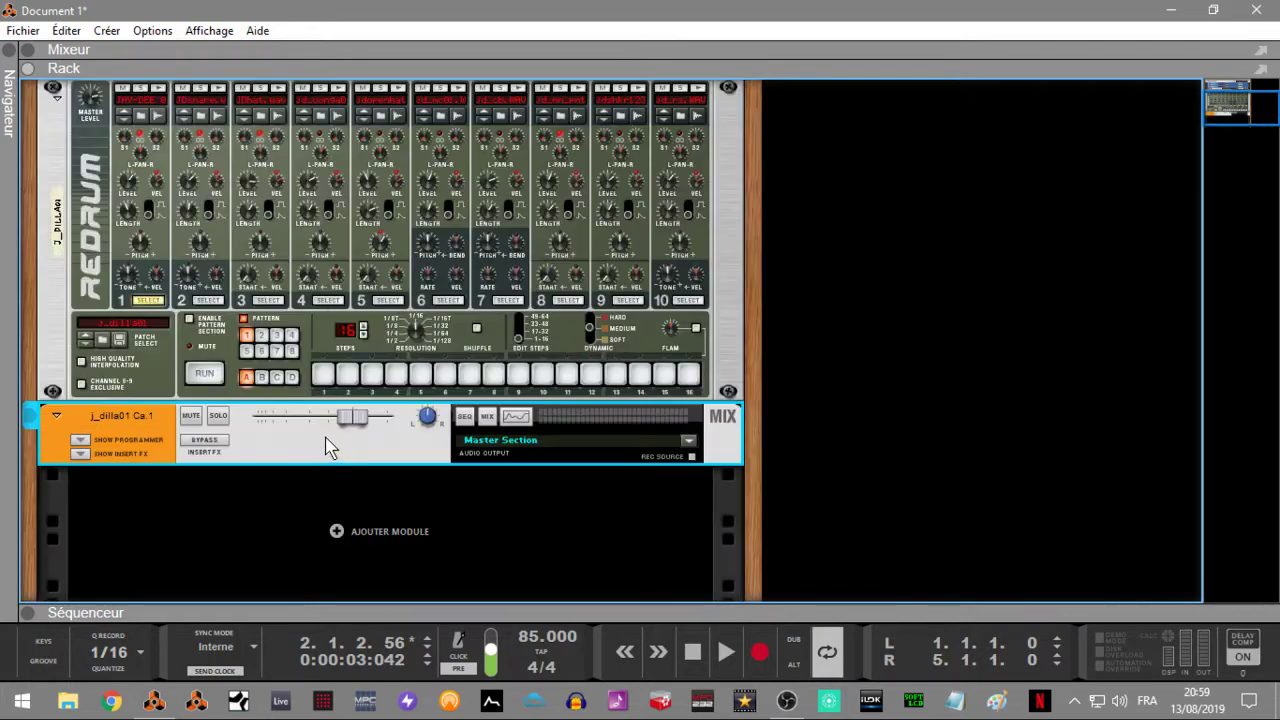
{"action": "key", "text": "Tab"}
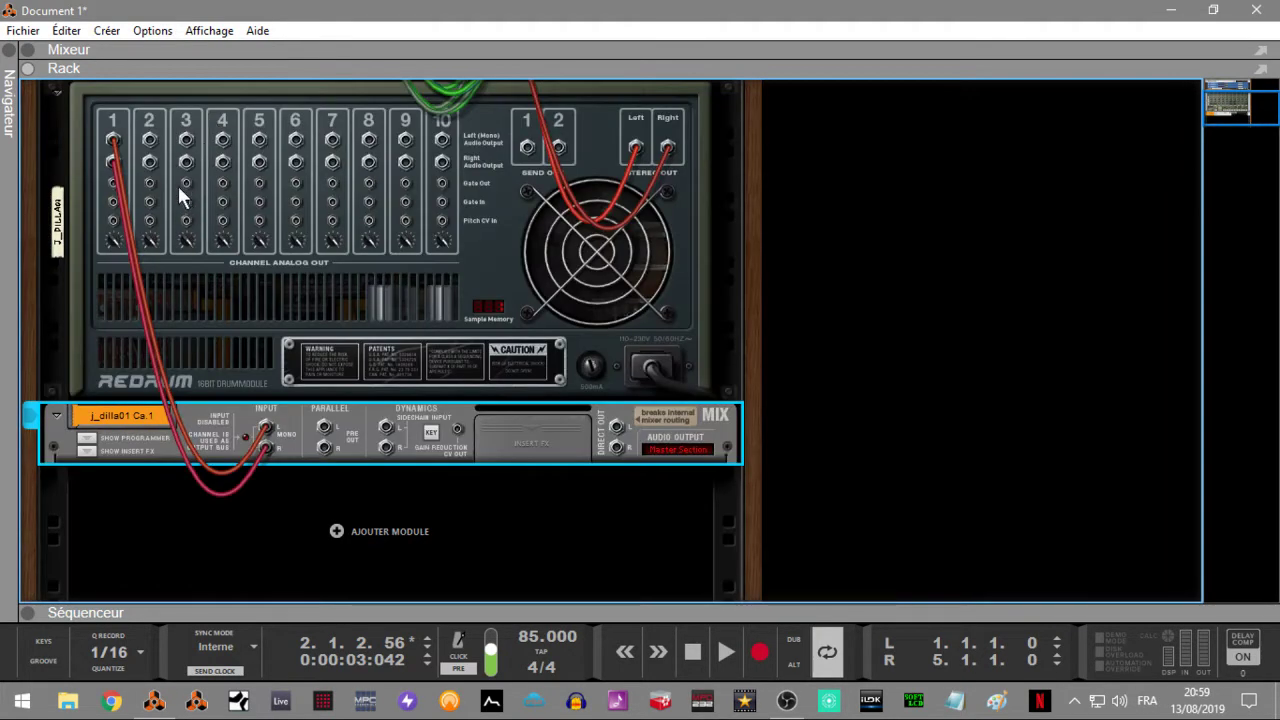
{"action": "right_click", "coordinate": [152, 136]}
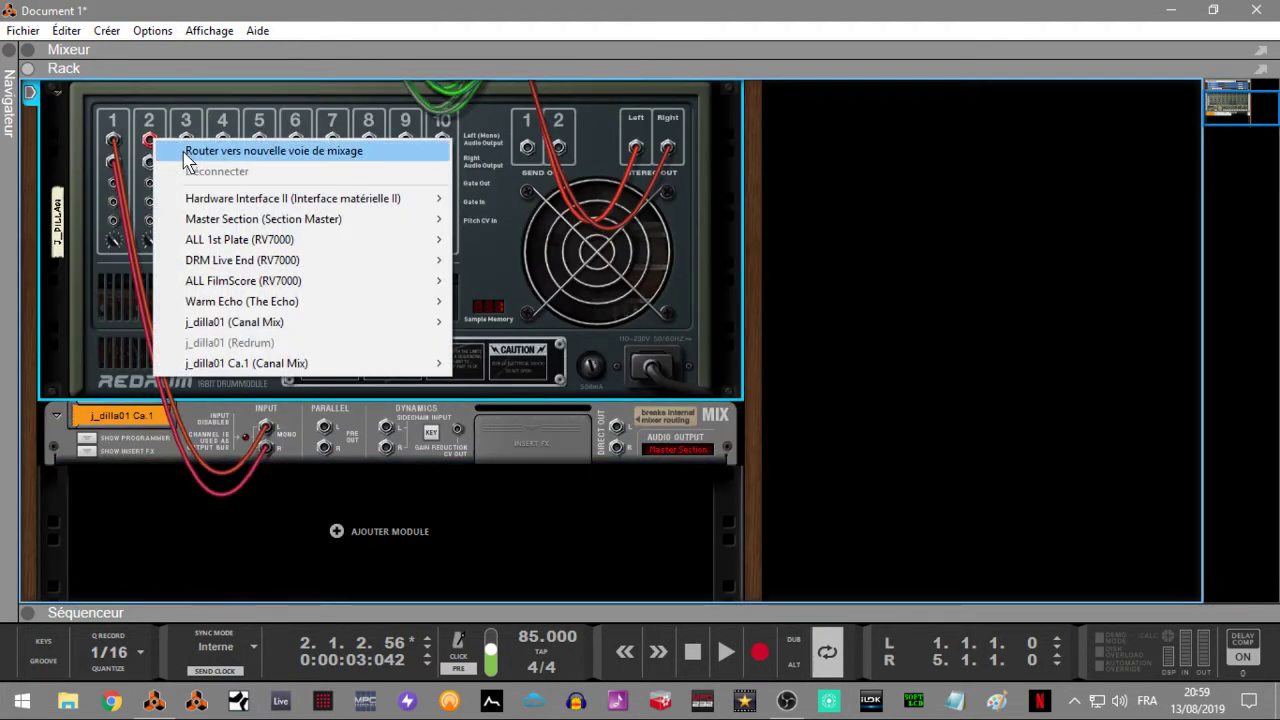
{"action": "left_click", "coordinate": [185, 149]}
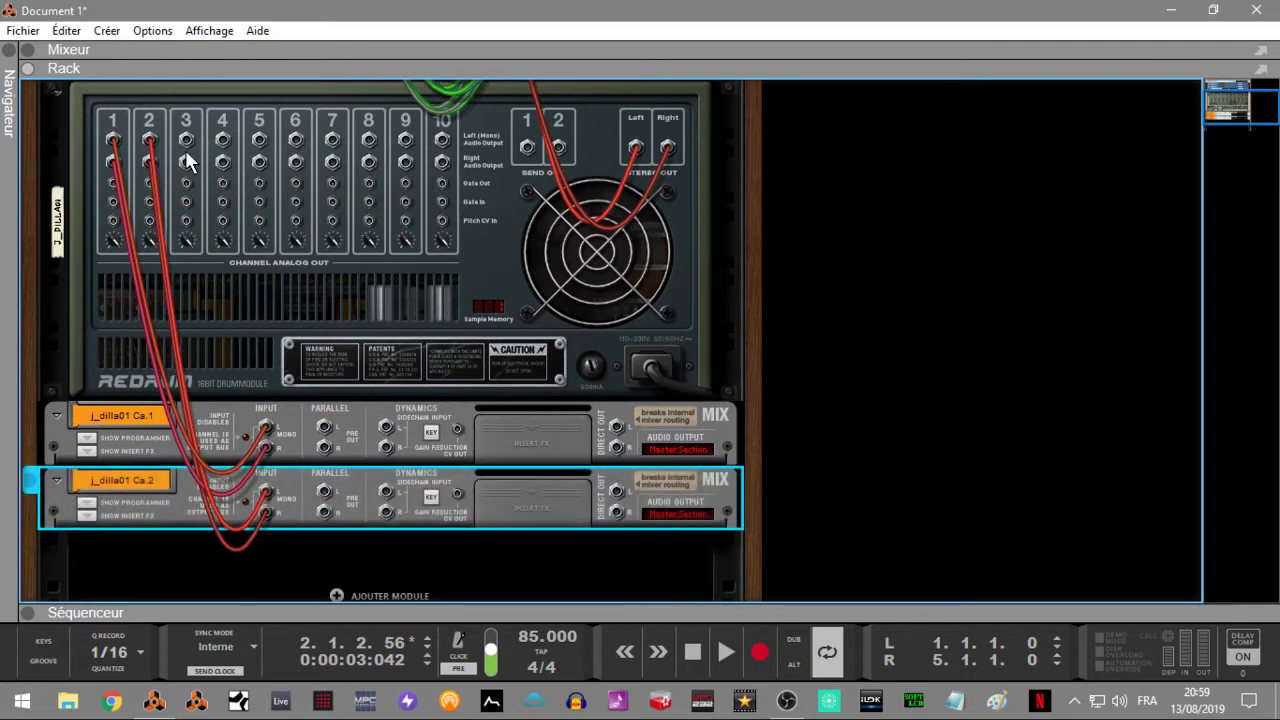
{"action": "key", "text": "Tab"}
Play the loop and check which other Redrum channels trigger and which mix channels receive signal.
{"action": "key", "text": "space"}
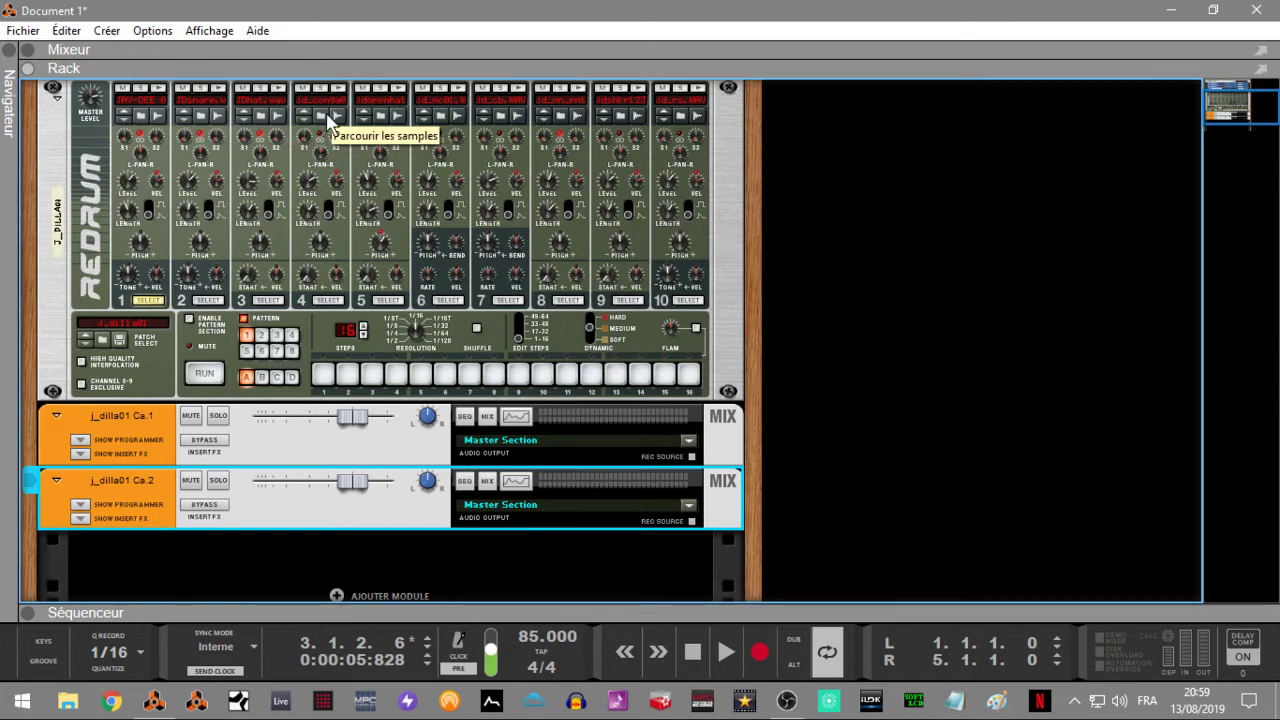
{"action": "key", "text": "space"}
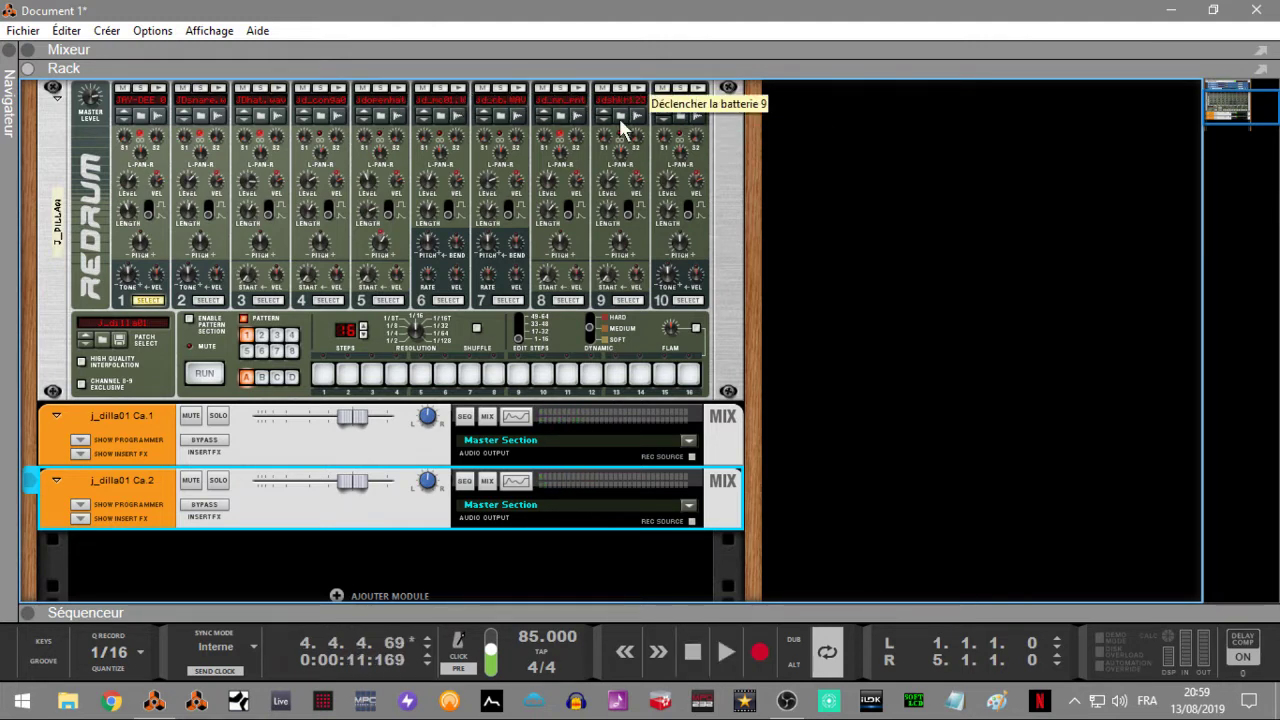
{"action": "key", "text": "Tab"}
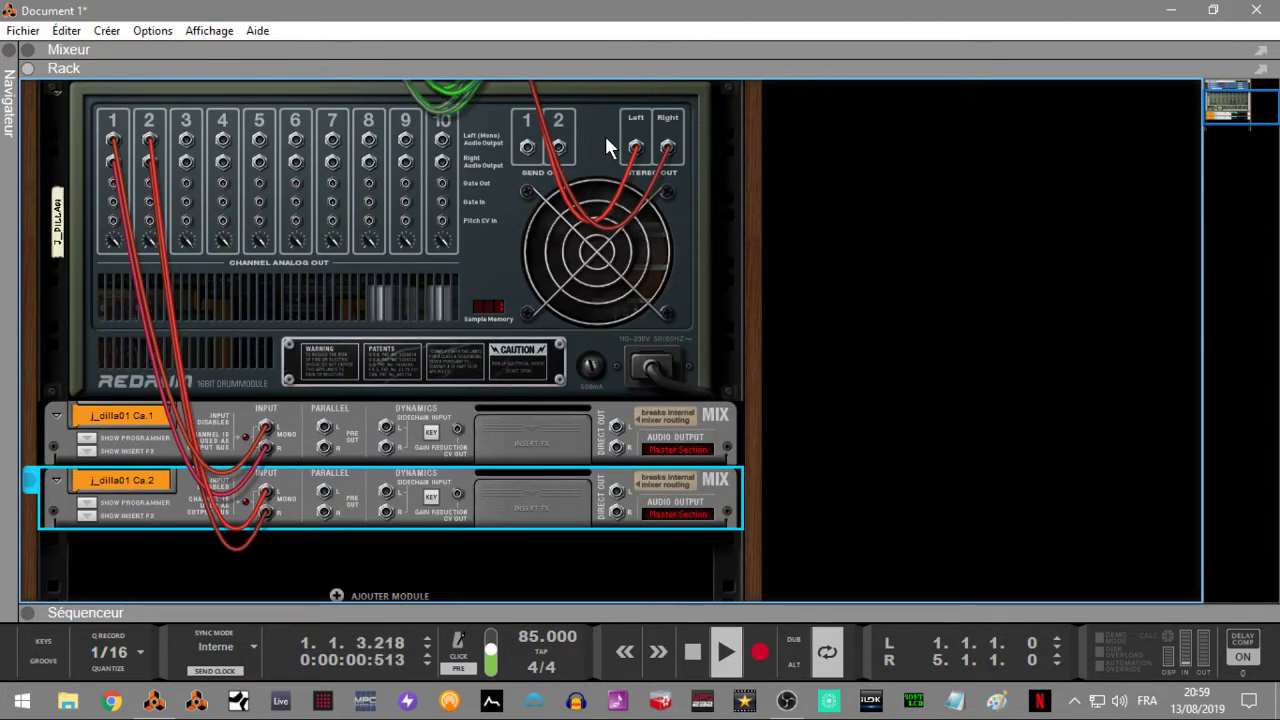
{"action": "key", "text": "Tab"}
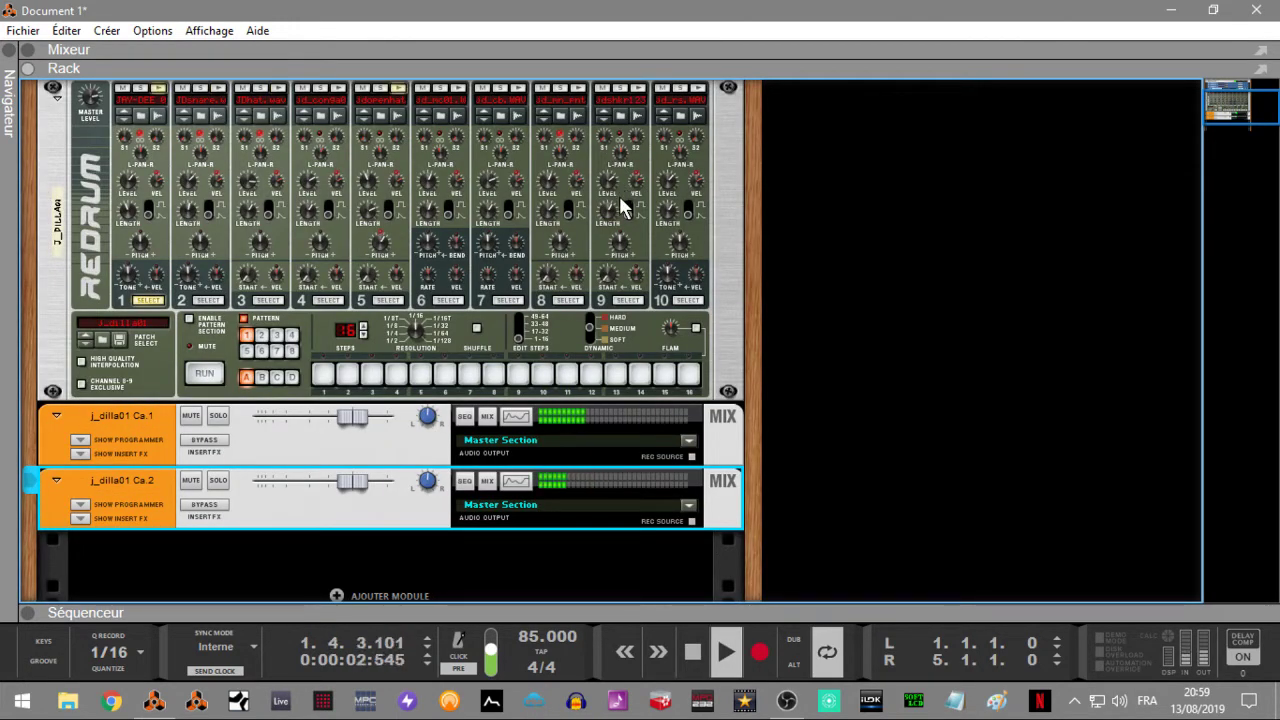
{"action": "key", "text": "Tab"}
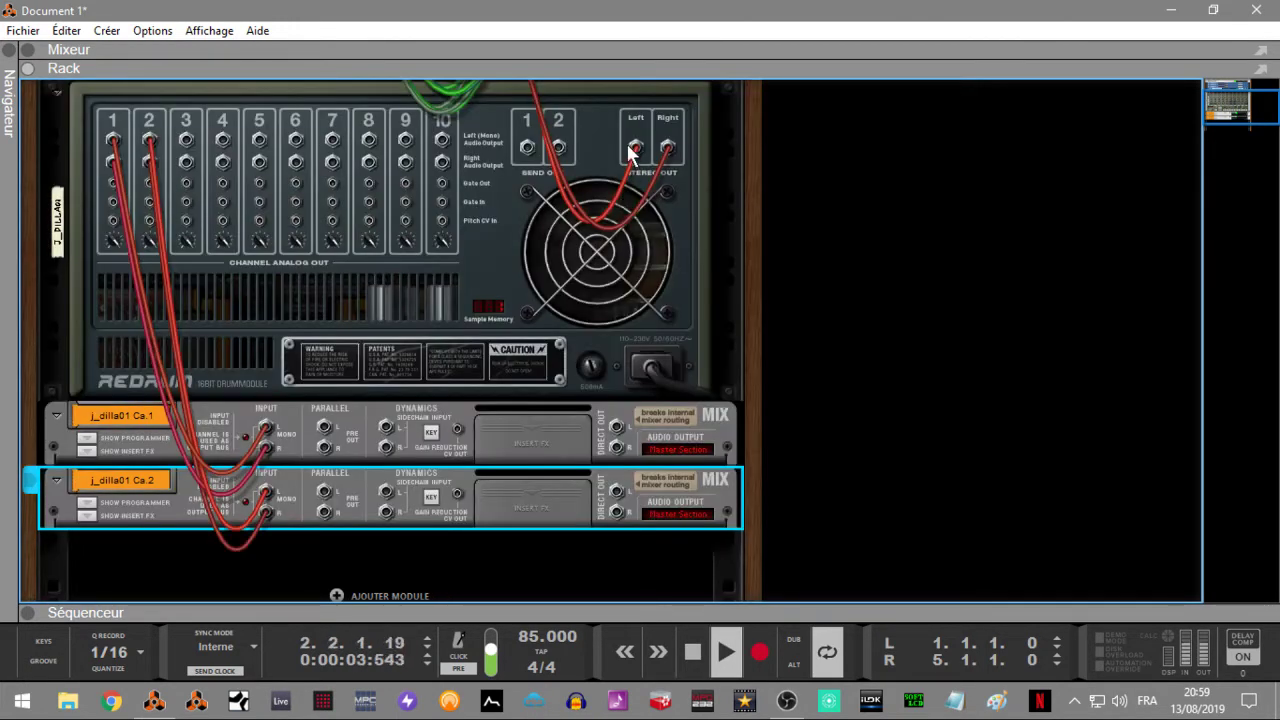
{"action": "right_click", "coordinate": [407, 140]}
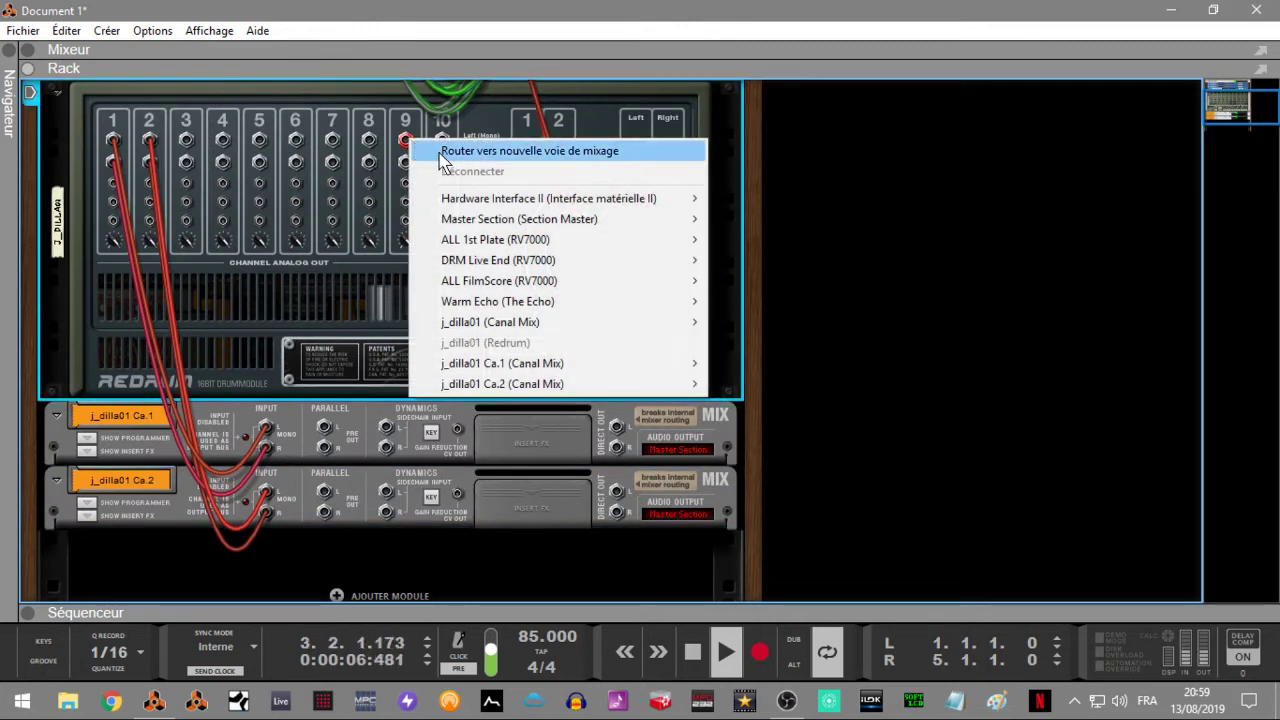
{"action": "left_click", "coordinate": [440, 152]}
{"action": "key", "text": "Tab"}
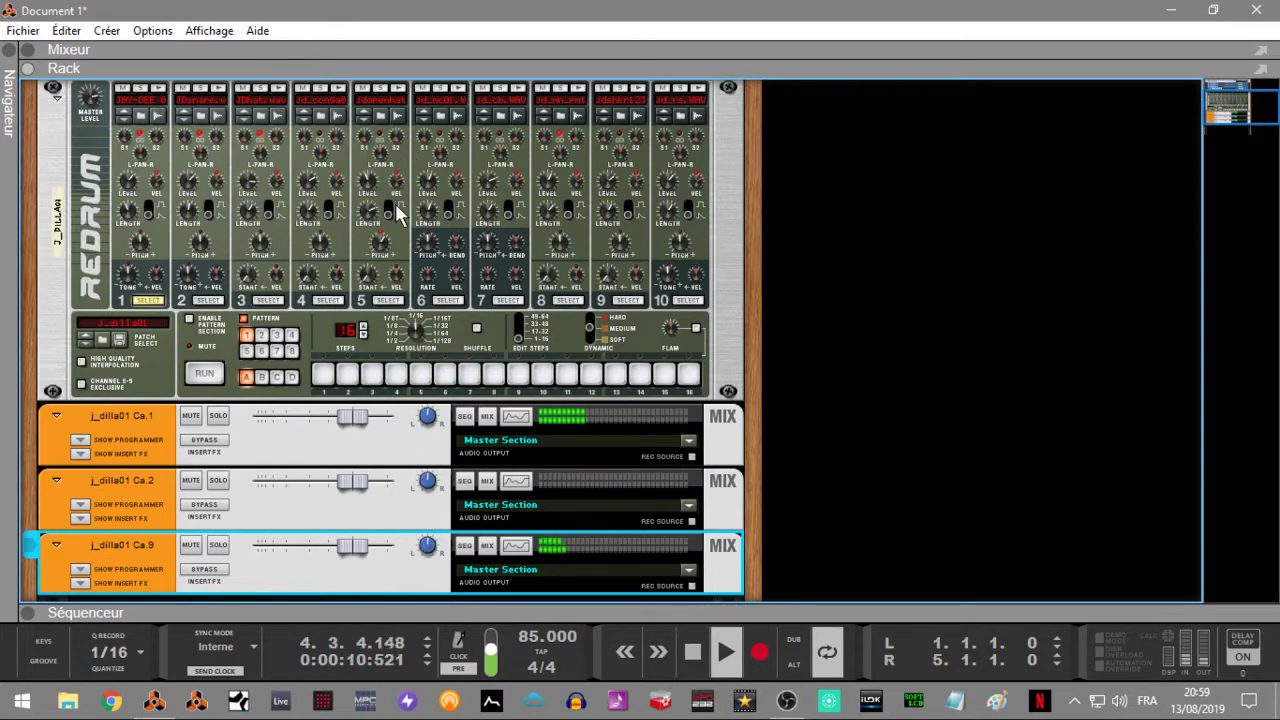
Move the main j_dilla01 mix channel between Redrum and the j_dilla01 Ca.1 channel, and unfold it.
{"action": "scroll", "coordinate": [1145, 152], "scroll_direction": "up", "scroll_amount": 5}
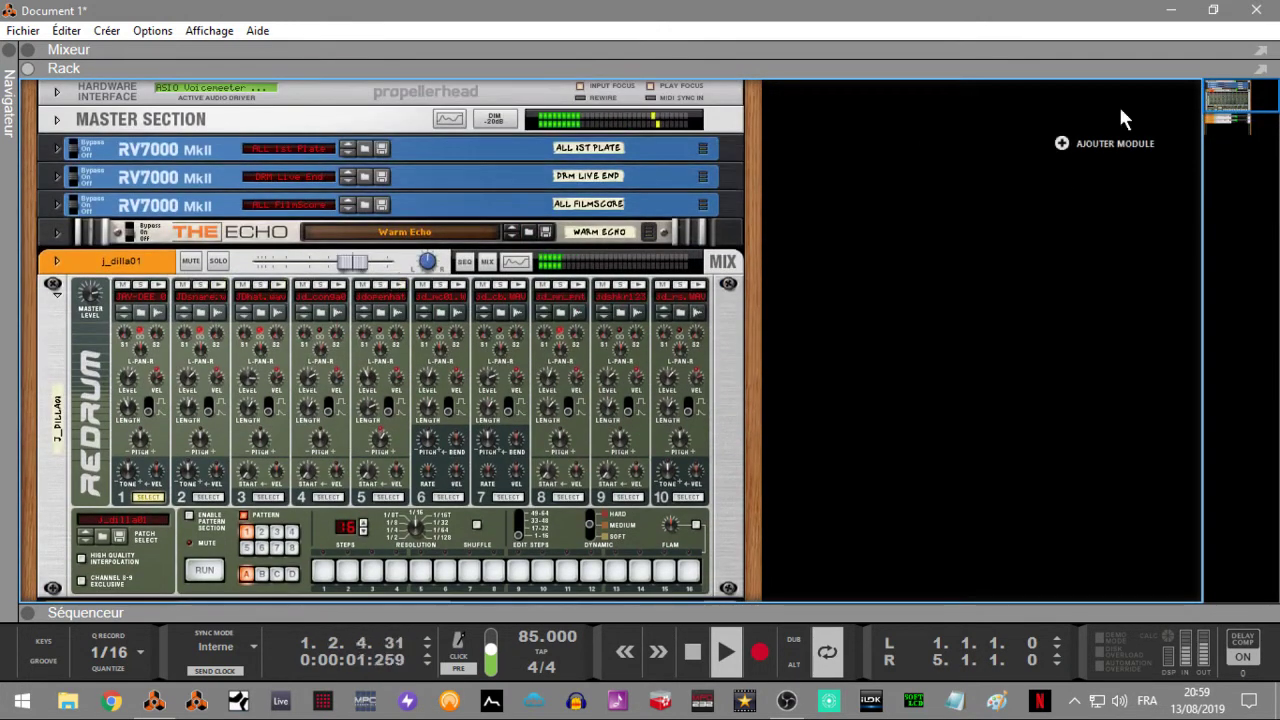
{"action": "mouse_move", "coordinate": [100, 266]}
{"action": "left_mouse_down"}
{"action": "mouse_move", "coordinate": [115, 585]}
{"action": "mouse_move", "coordinate": [145, 437]}
{"action": "mouse_move", "coordinate": [121, 469]}
{"action": "mouse_move", "coordinate": [92, 473]}
{"action": "left_mouse_up"}
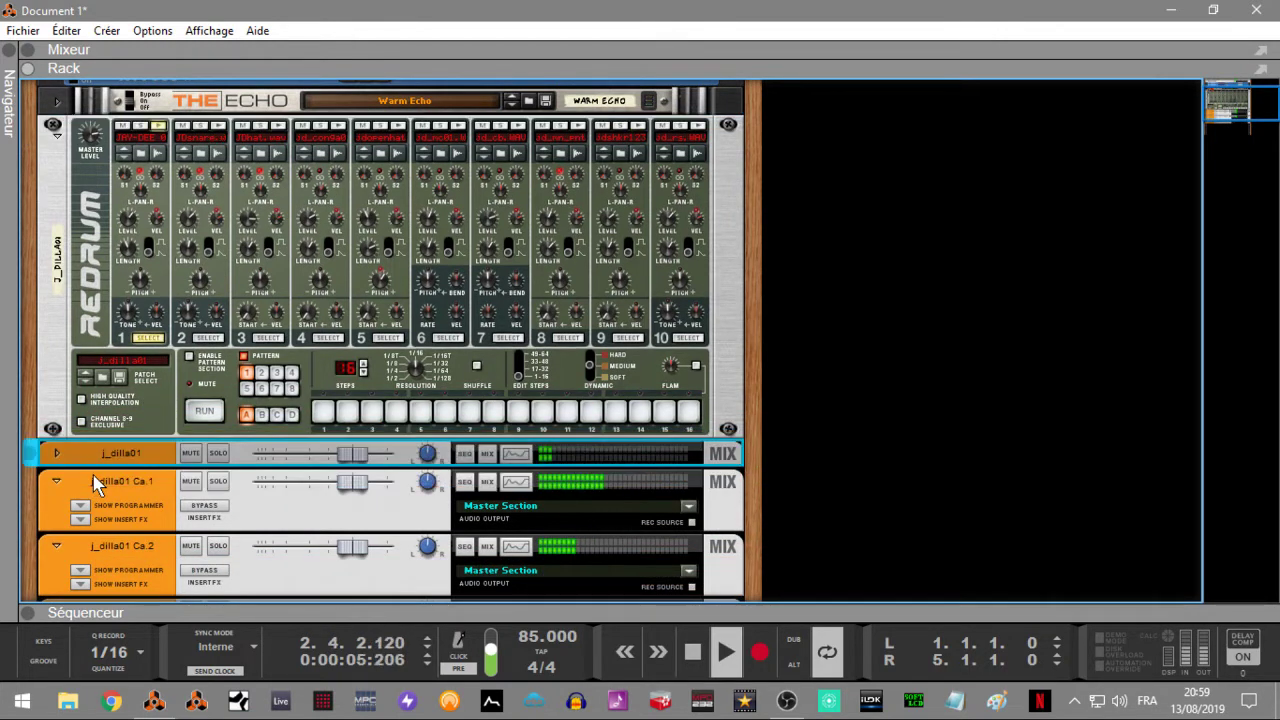
{"action": "left_click", "coordinate": [56, 453]}
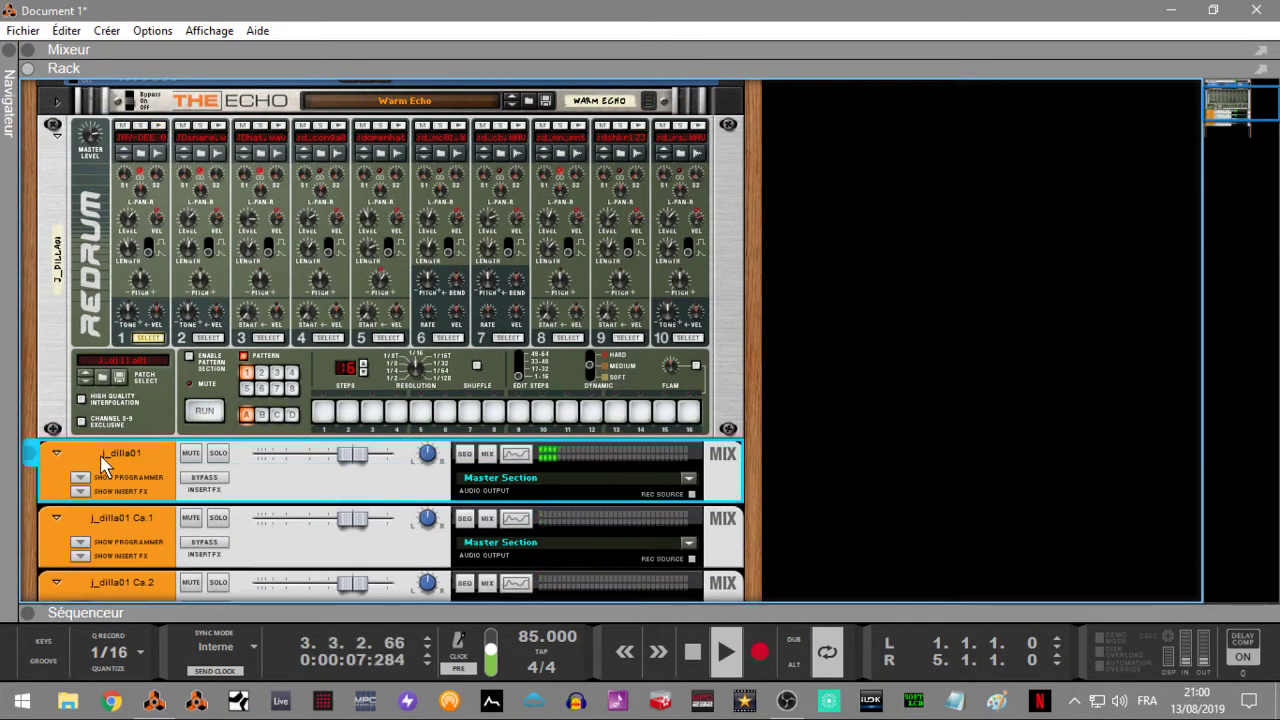
Solo the j_dilla01 mix channel, add Ca.1, Ca.2 and Ca.9 to the solo one by one, and stop playback.
{"action": "left_click", "coordinate": [218, 453]}
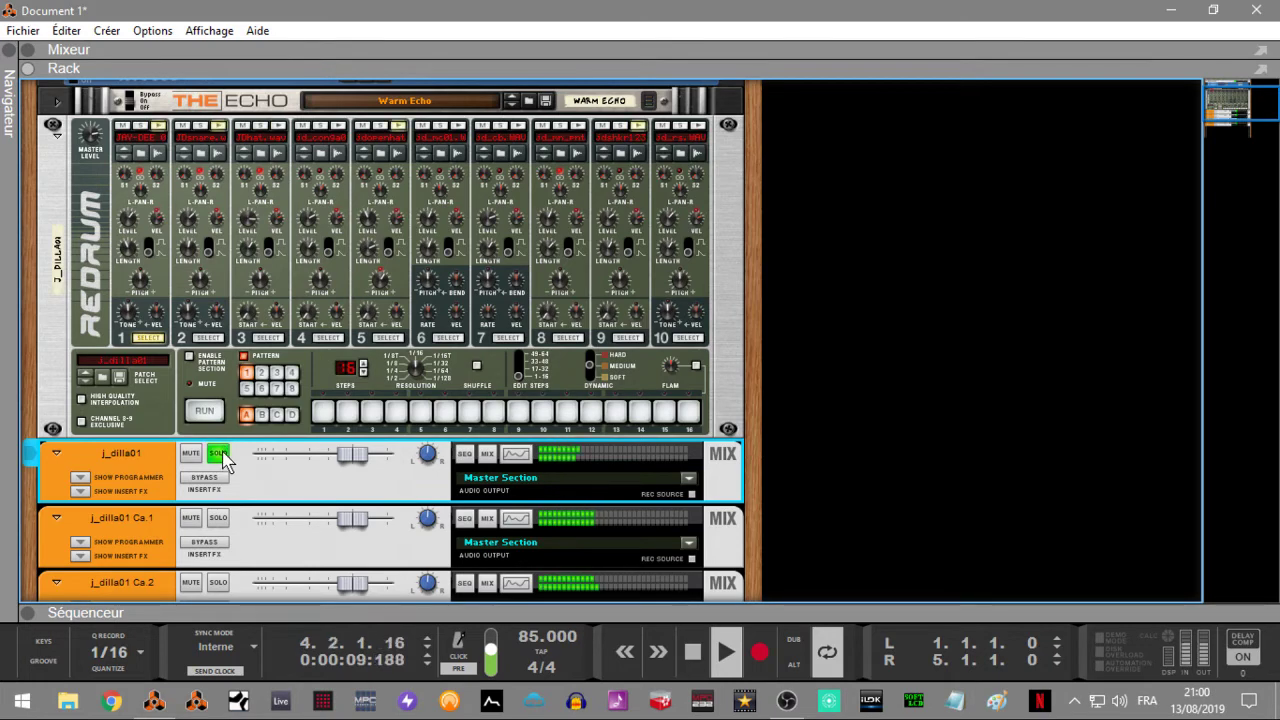
{"action": "left_click_drag", "start_coordinate": [1258, 90], "coordinate": [1248, 122]}
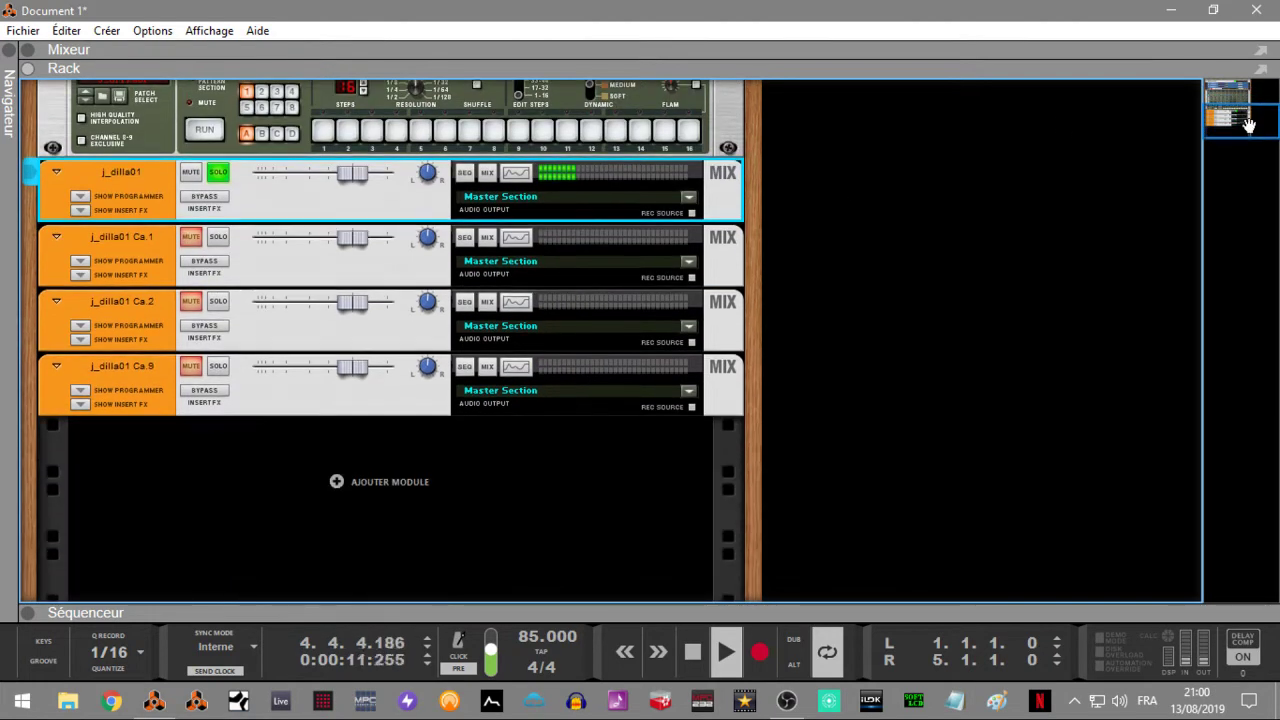
{"action": "left_click", "coordinate": [218, 241]}
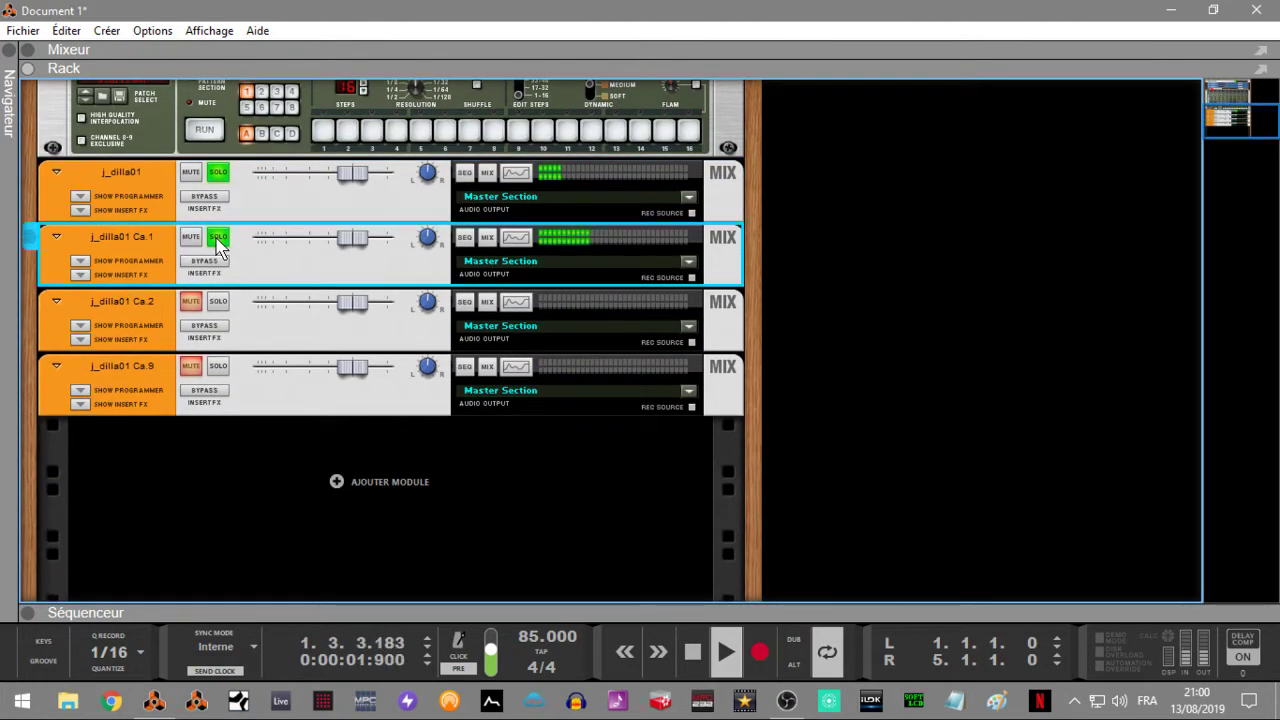
{"action": "left_click", "coordinate": [218, 302]}
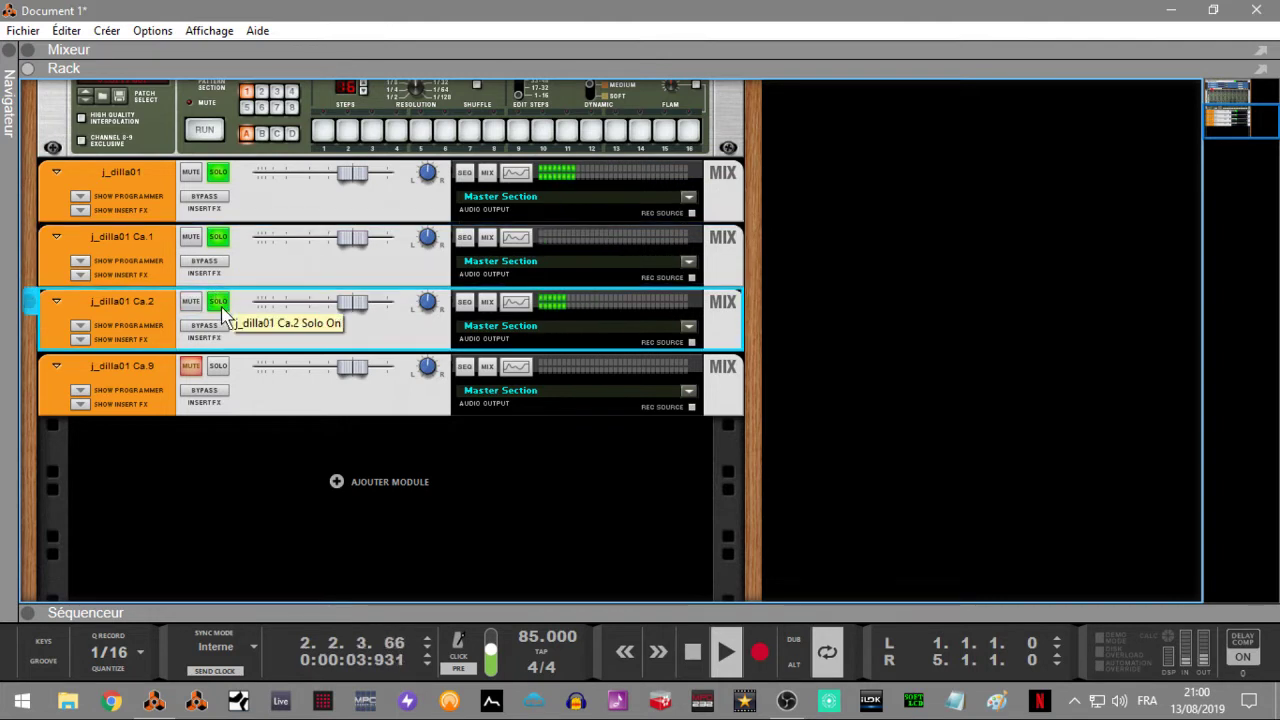
{"action": "left_click", "coordinate": [218, 367]}
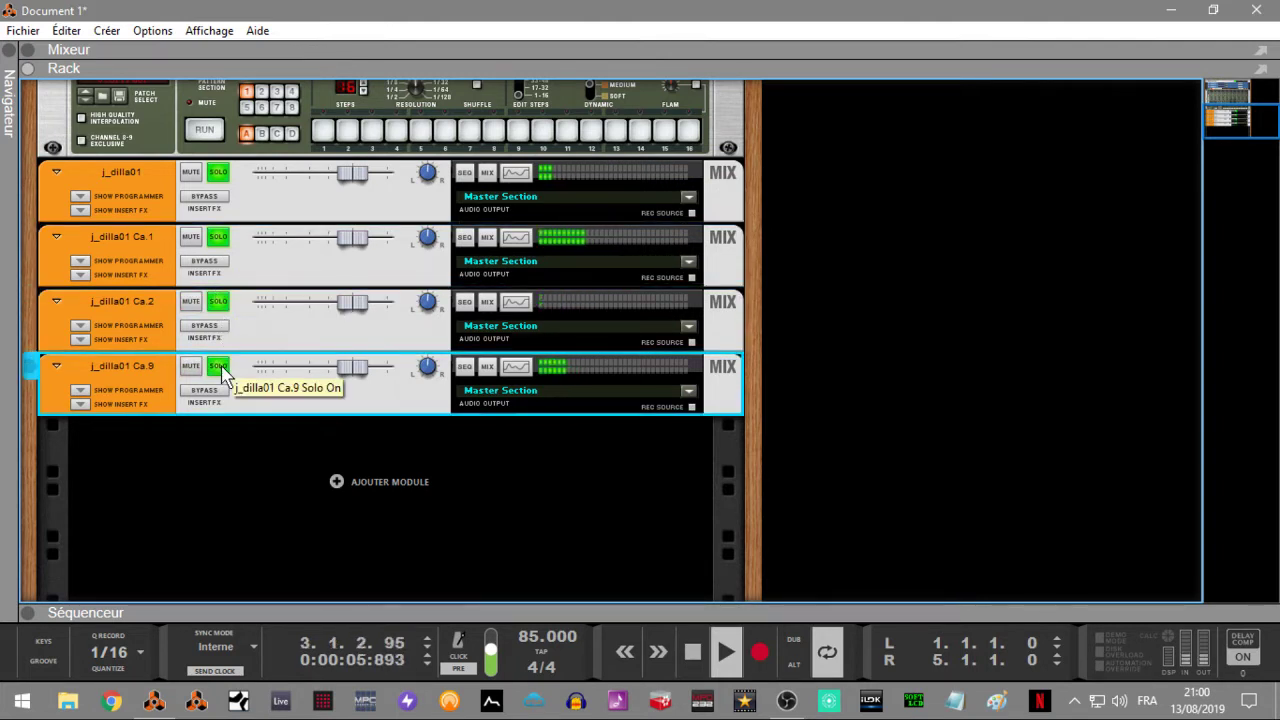
{"action": "key", "text": "space"}
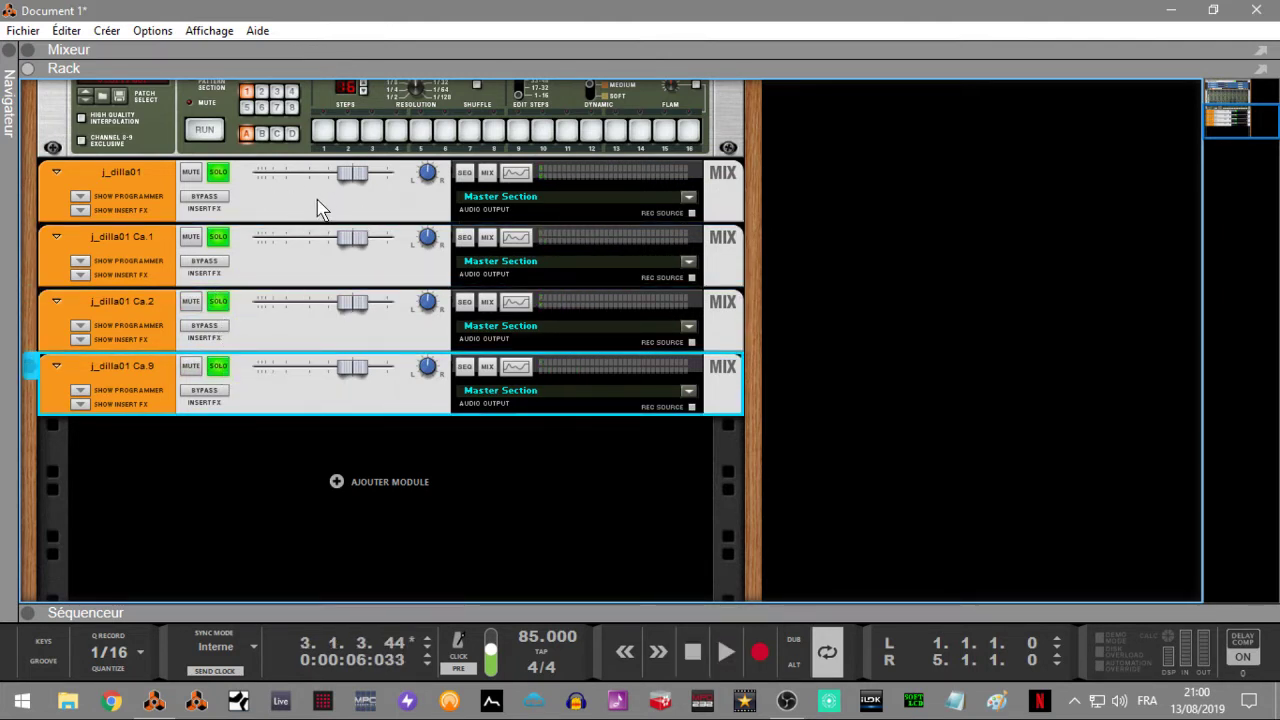
Show the mixer, select all four j_dilla01 channels together, and route them to a new output bus.
{"action": "left_click", "coordinate": [34, 50]}
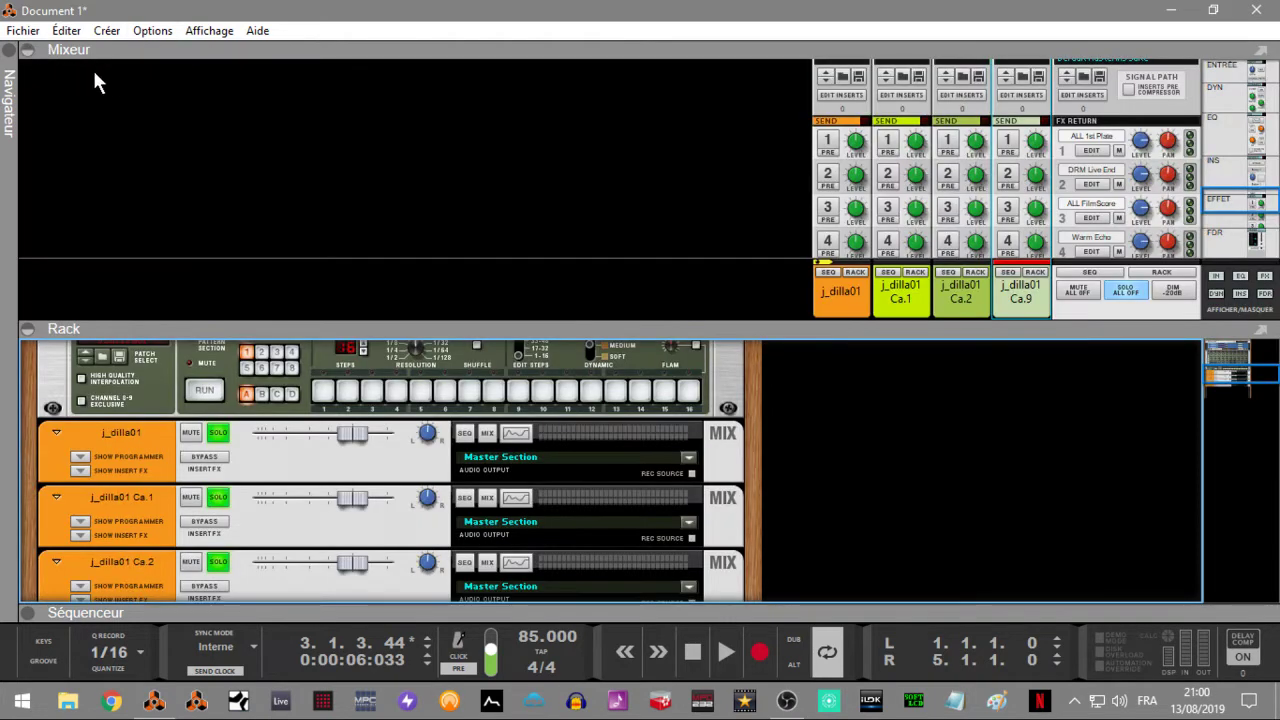
{"action": "left_click", "coordinate": [860, 296]}
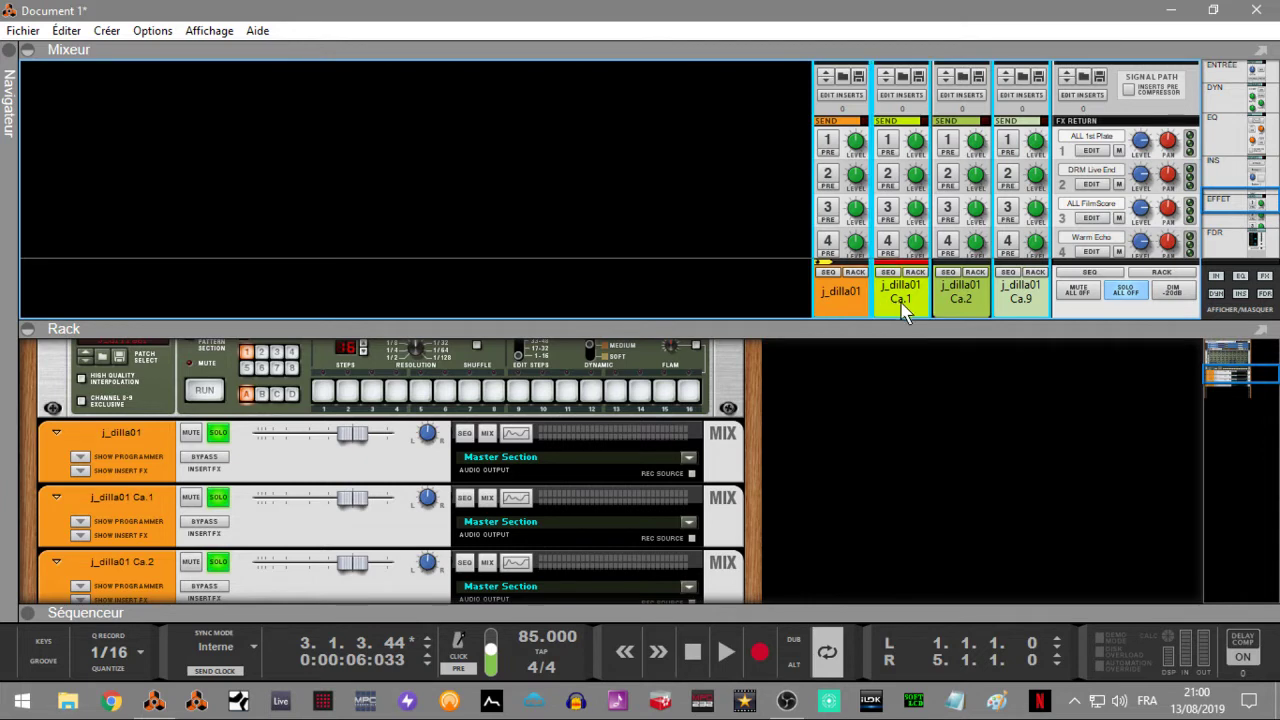
{"action": "left_click", "coordinate": [982, 310], "text": "shift"}
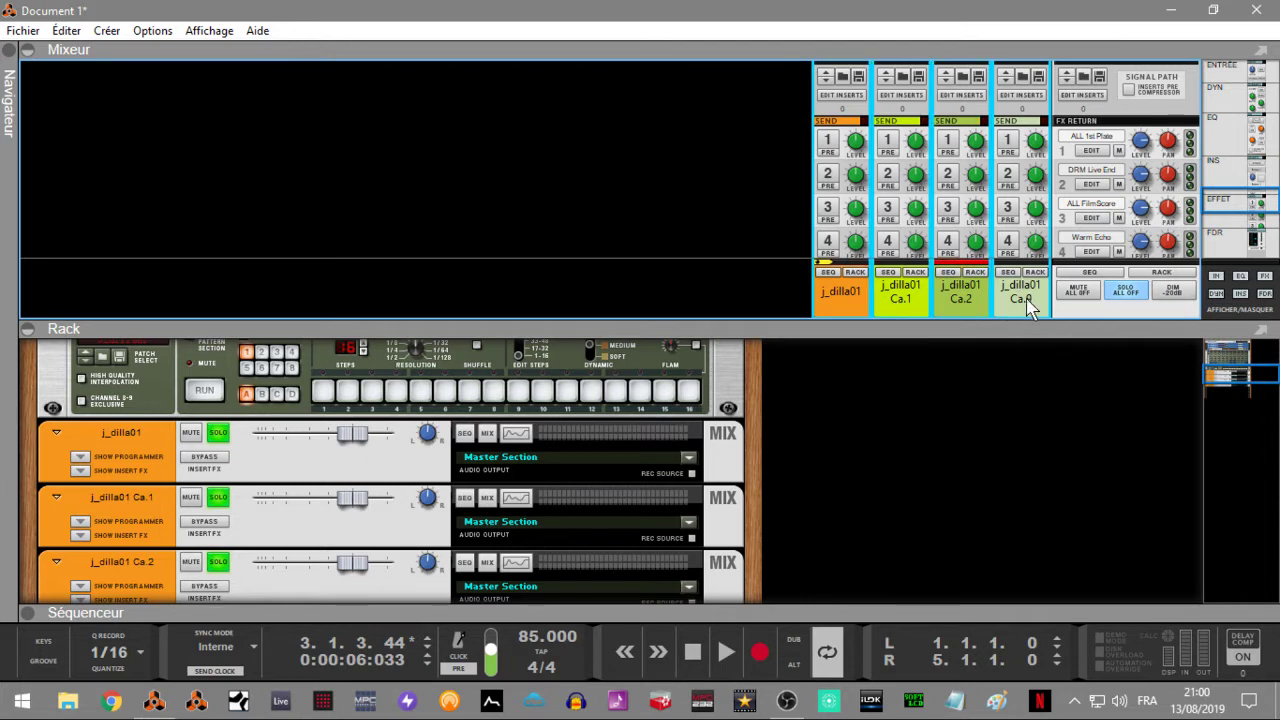
{"action": "right_click", "coordinate": [1027, 300]}
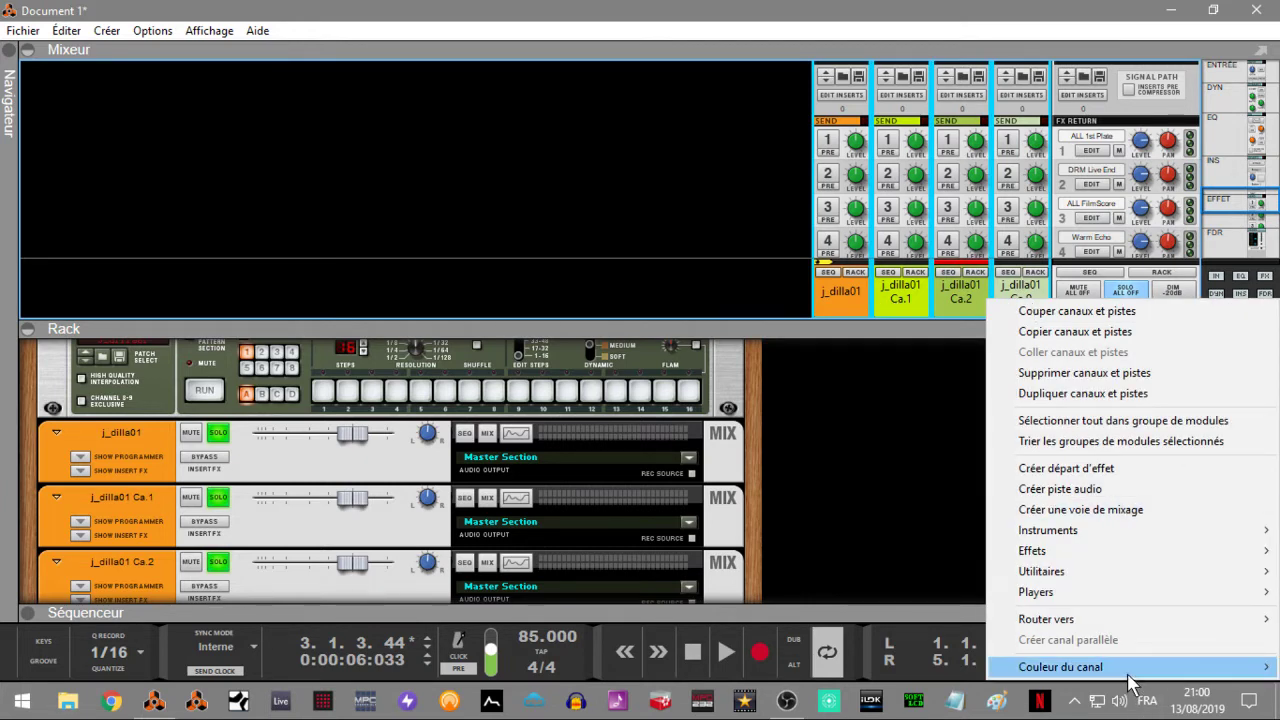
{"action": "mouse_move", "coordinate": [1128, 674]}
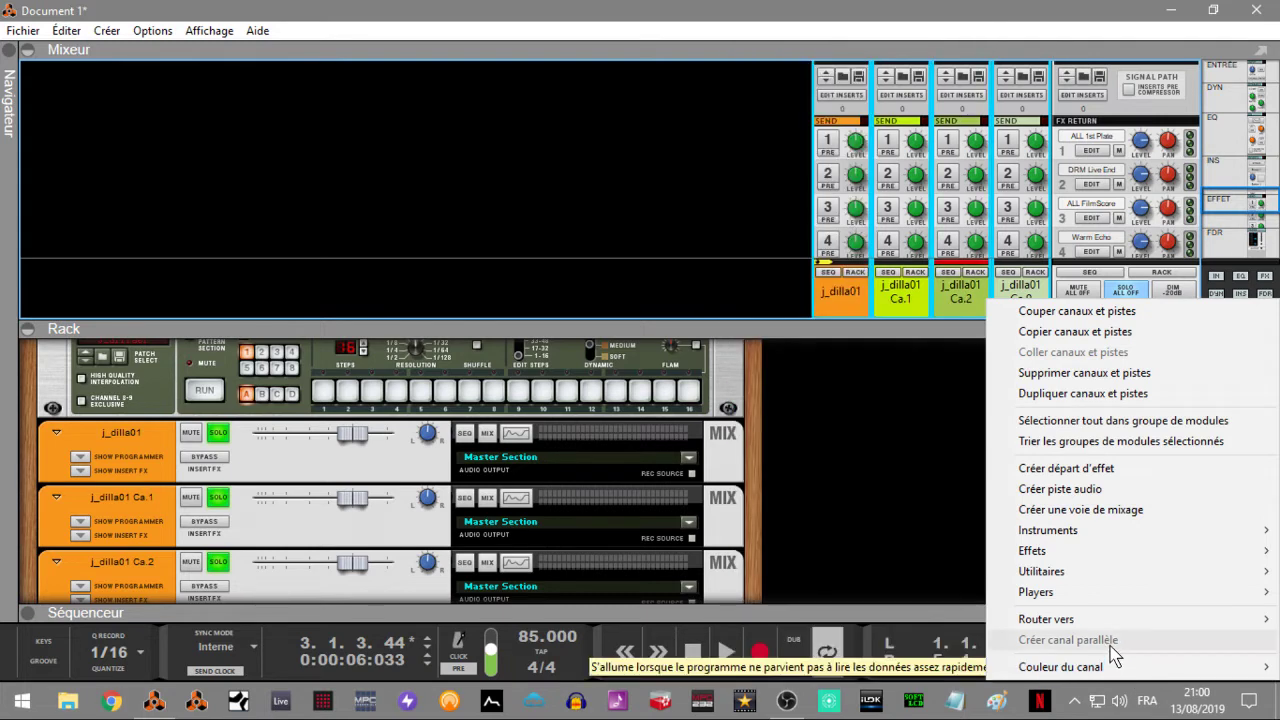
{"action": "mouse_move", "coordinate": [1120, 592]}
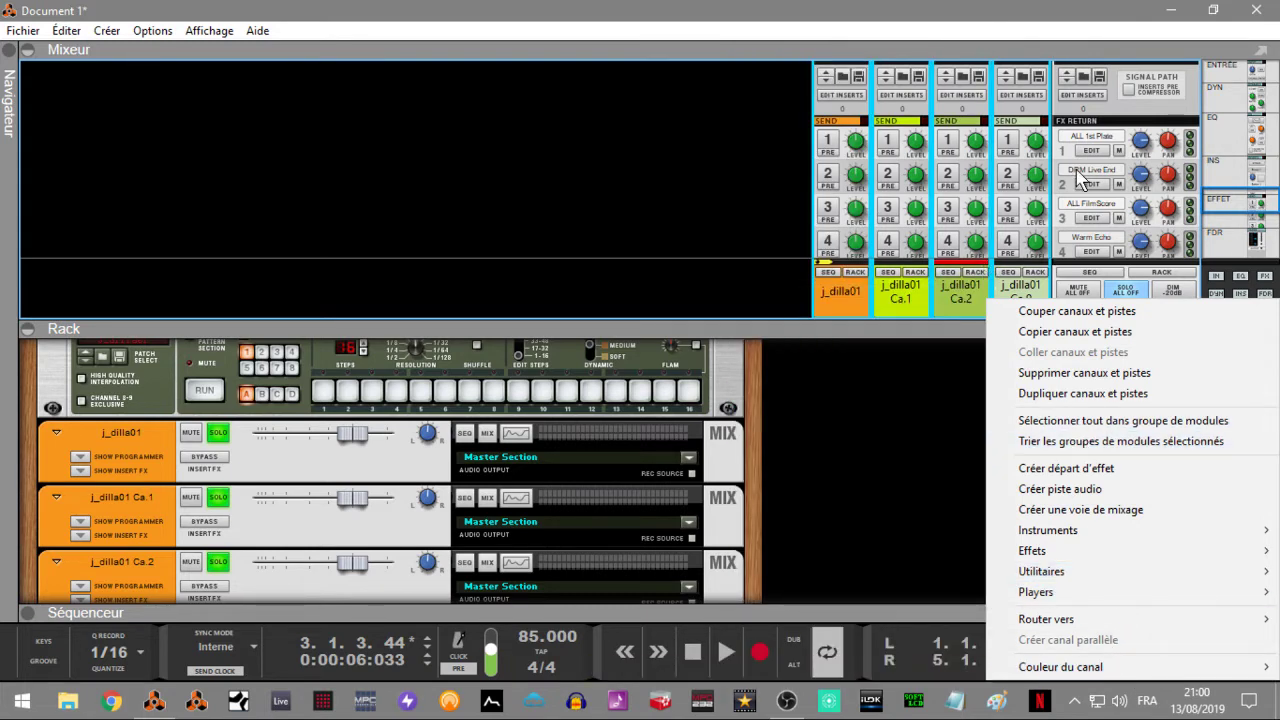
{"action": "left_click_drag", "start_coordinate": [1236, 200], "coordinate": [1230, 250]}
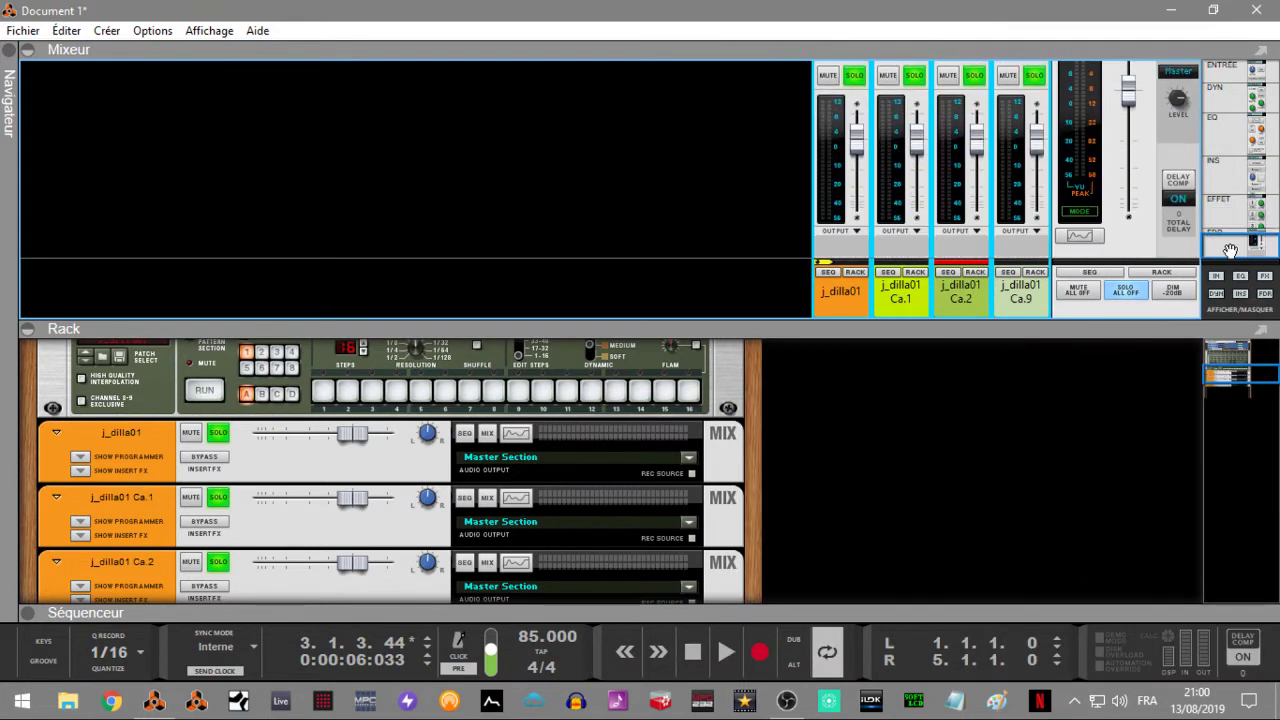
{"action": "right_click", "coordinate": [1042, 240]}
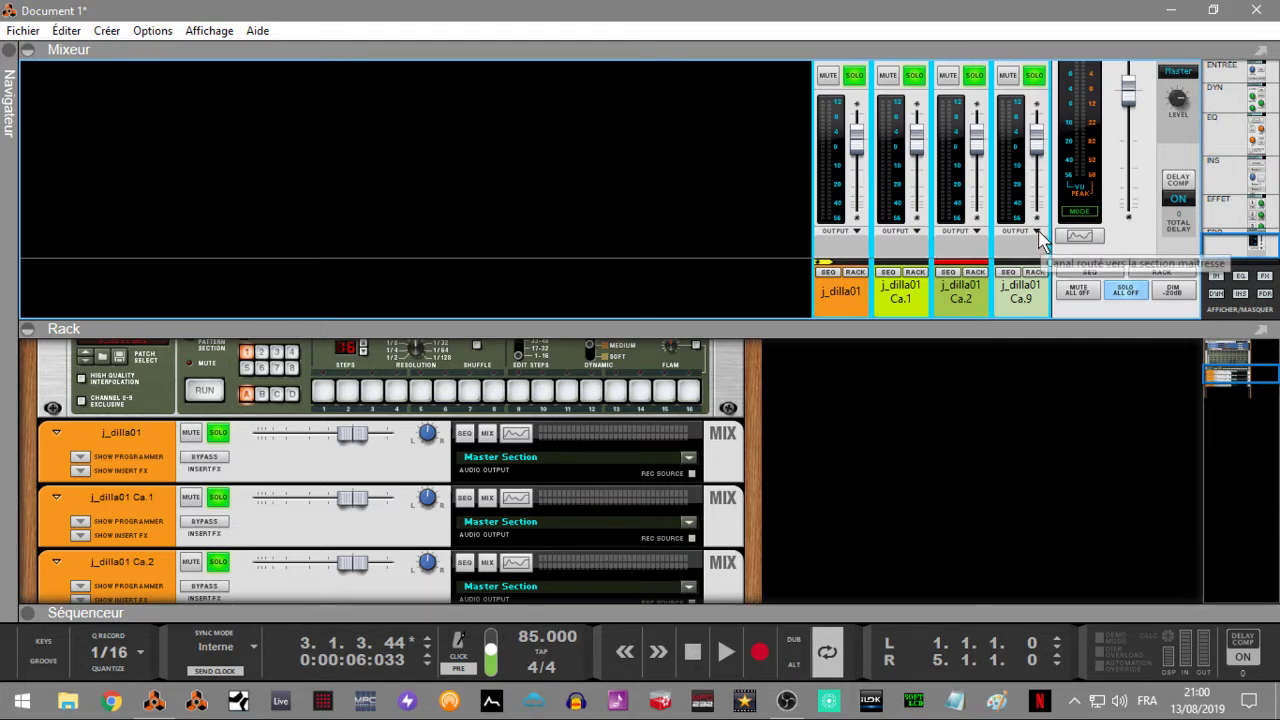
{"action": "left_click", "coordinate": [1088, 255]}
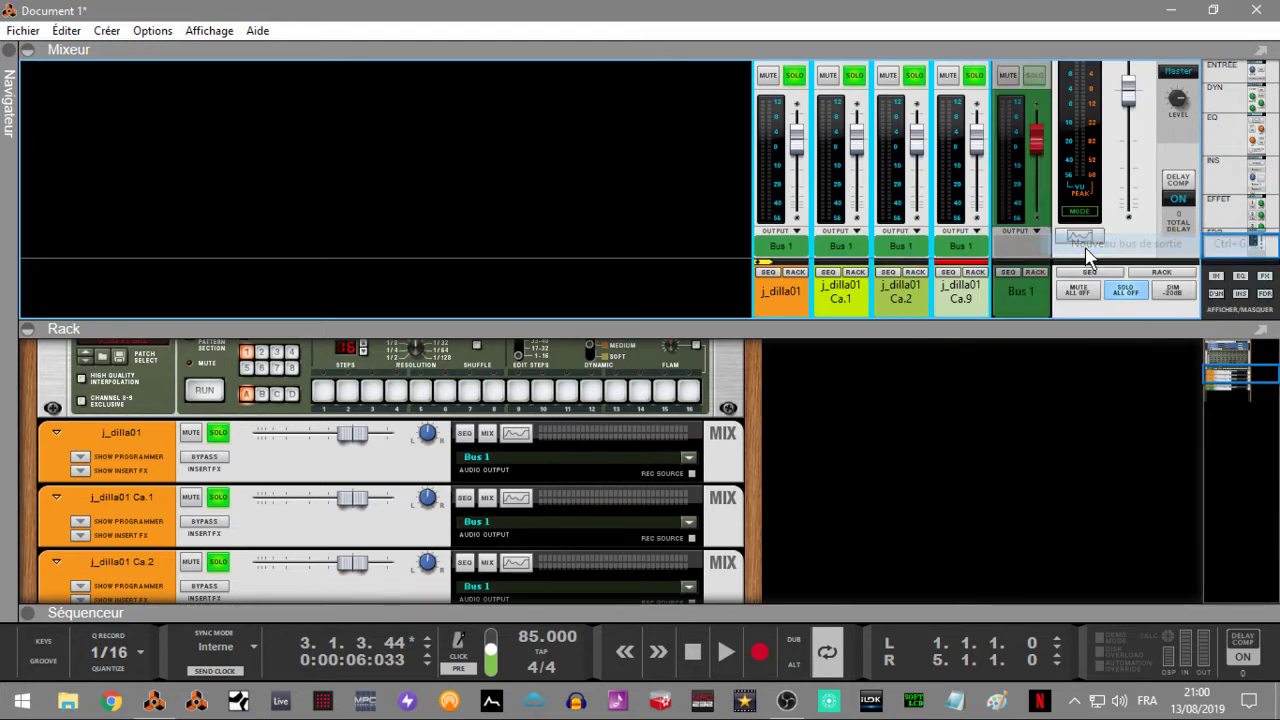
Name the new output bus DRUMS, and recolour it together with the four j_dilla01 channels dark grey.
{"action": "double_click", "coordinate": [1022, 291]}
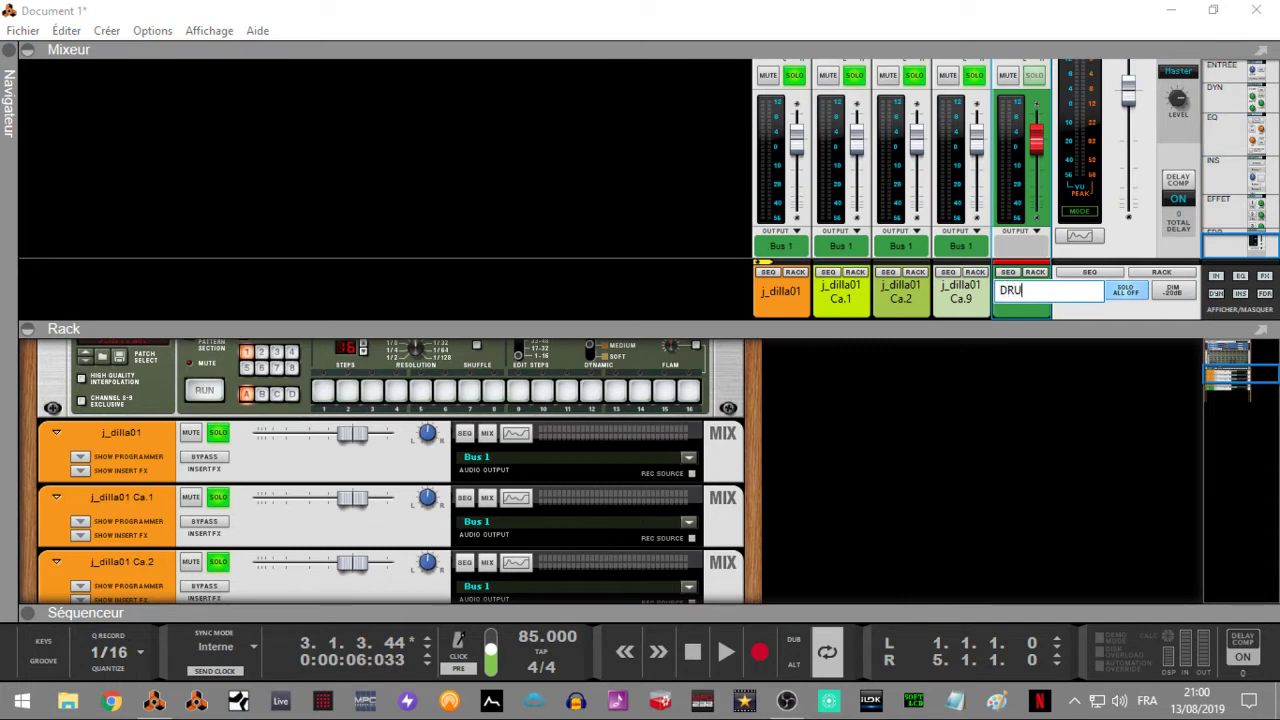
{"action": "key", "text": "Return"}
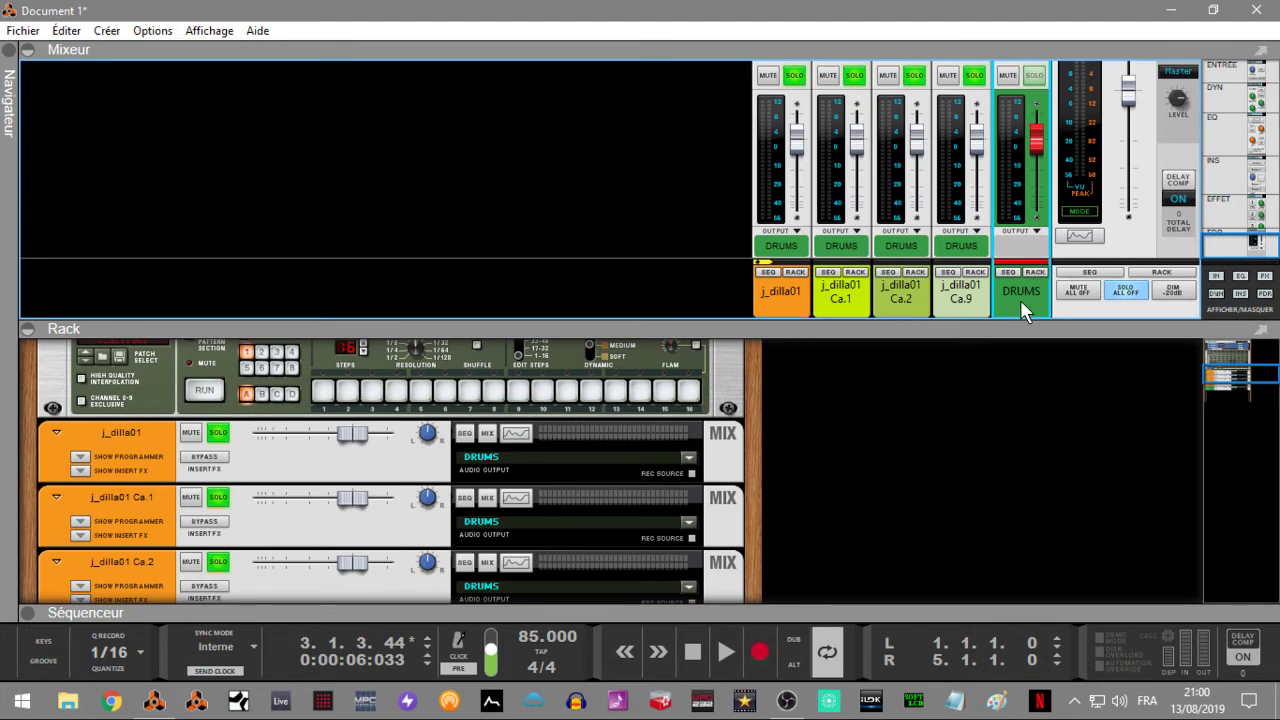
{"action": "left_click", "coordinate": [796, 294]}
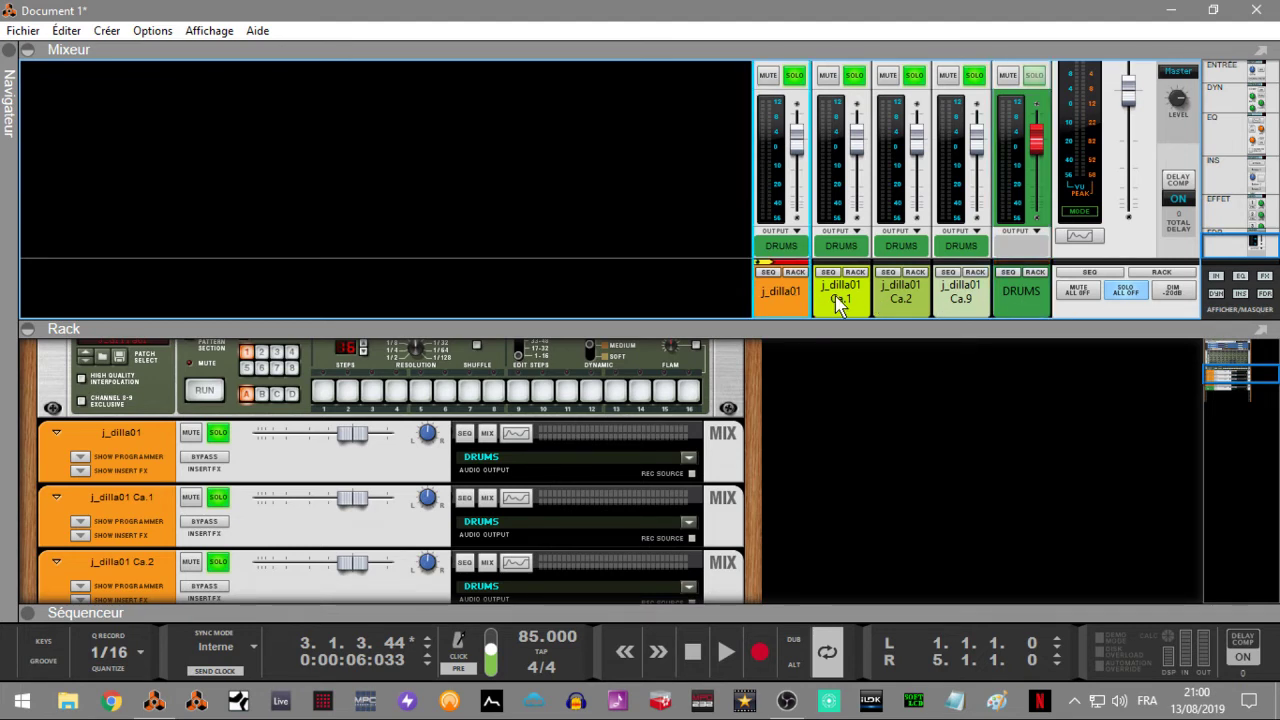
{"action": "left_click", "coordinate": [833, 305], "text": "shift"}
{"action": "left_click", "coordinate": [894, 297], "text": "shift"}
{"action": "left_click", "coordinate": [958, 297], "text": "shift"}
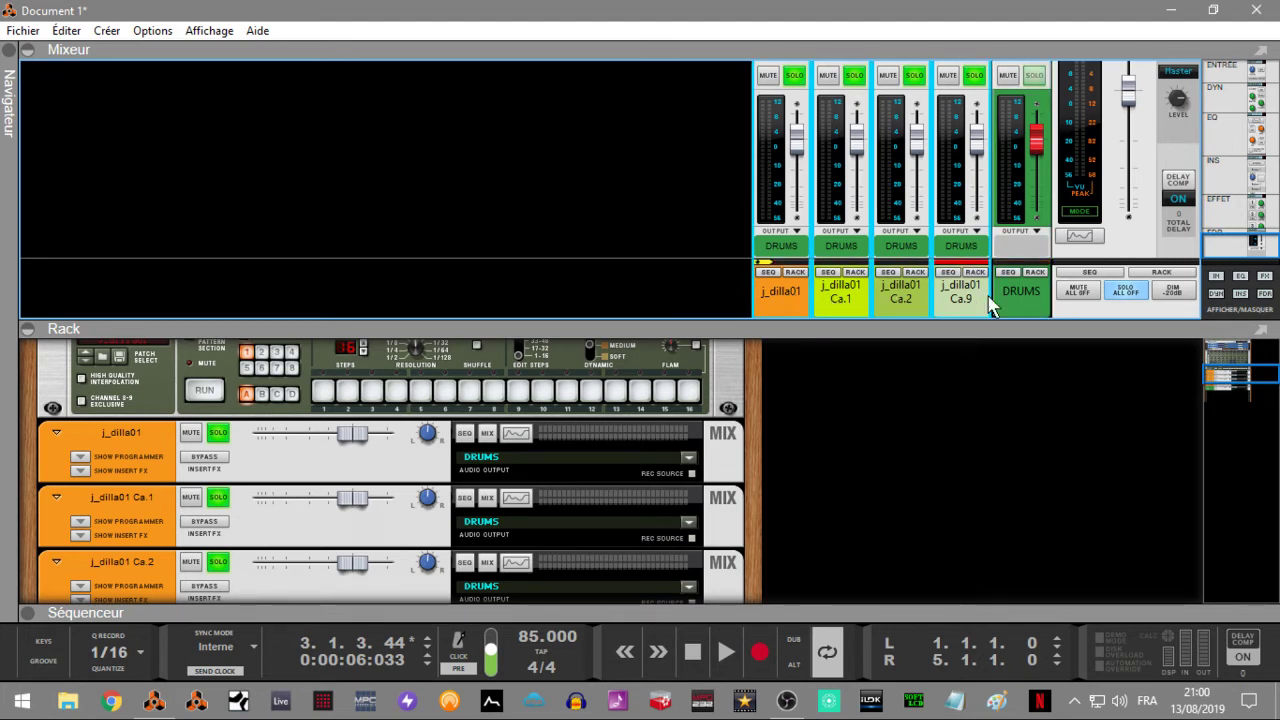
{"action": "left_click", "coordinate": [1022, 300], "text": "shift"}
{"action": "right_click", "coordinate": [1022, 291]}
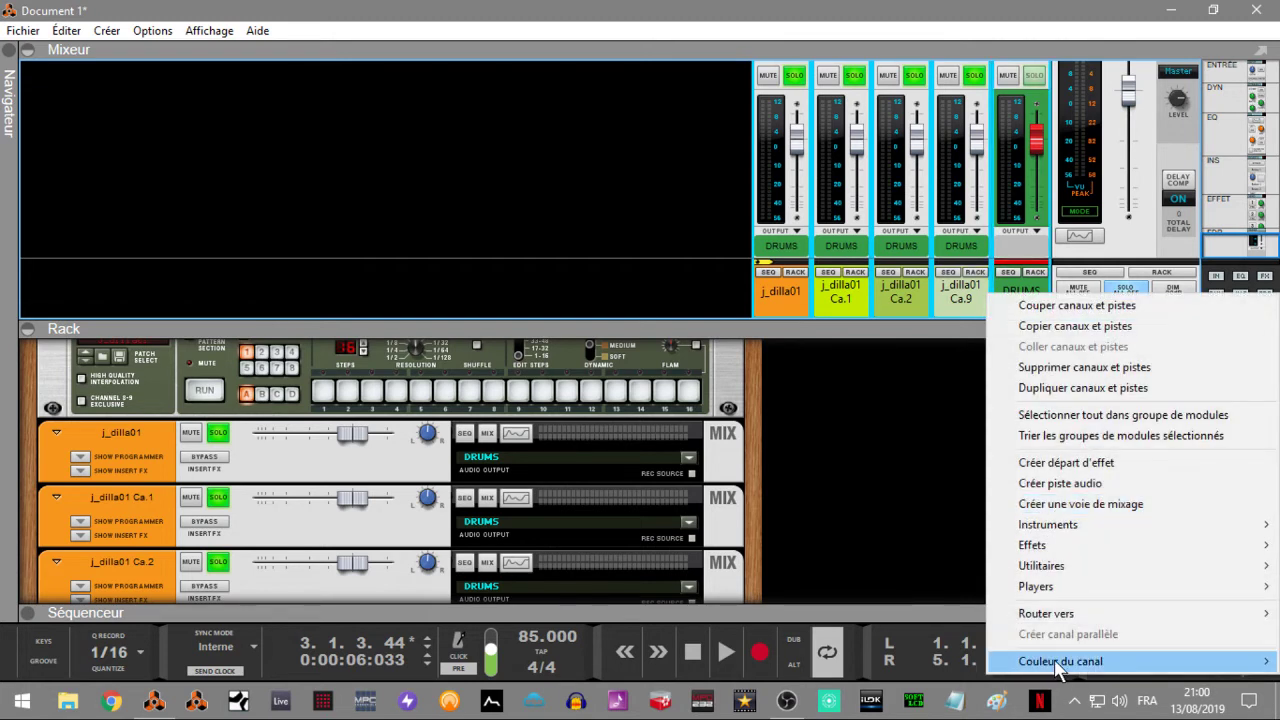
{"action": "mouse_move", "coordinate": [1056, 664]}
{"action": "left_click", "coordinate": [820, 643]}
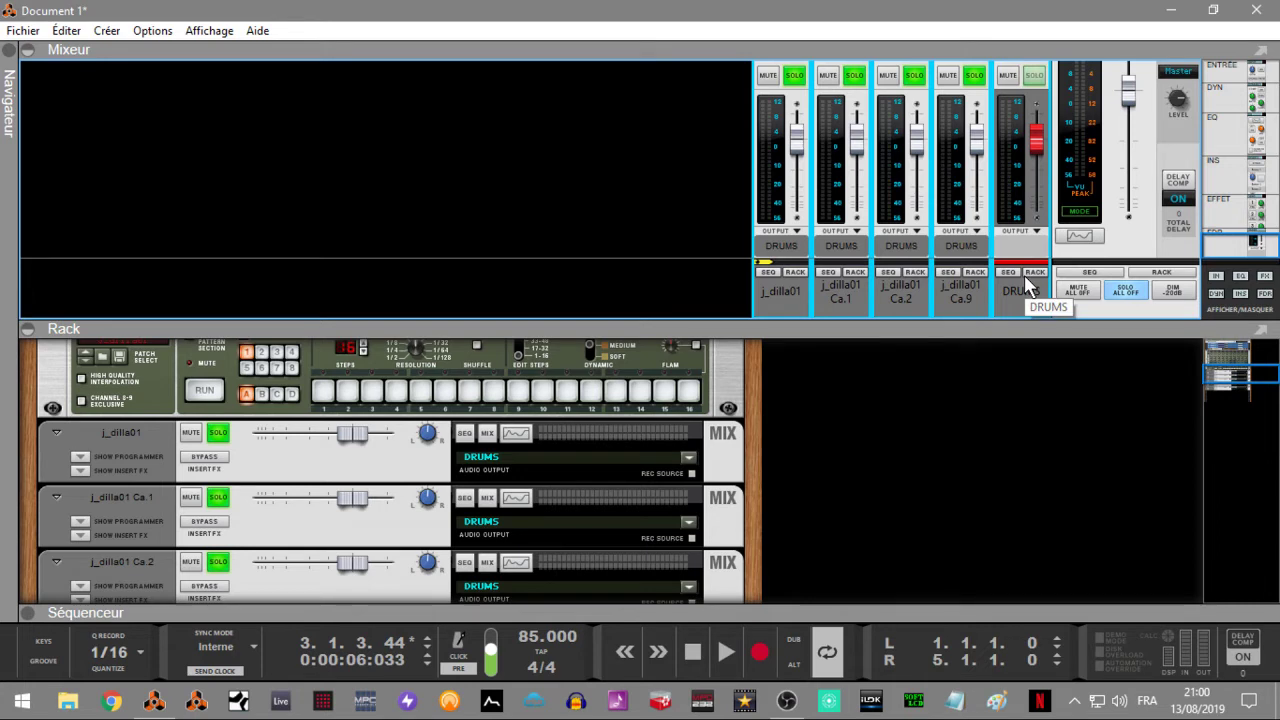
Play the loop while hiding the main mixer and showing the ReGroove mixer below the rack, and stop playback.
{"action": "key", "text": "space"}
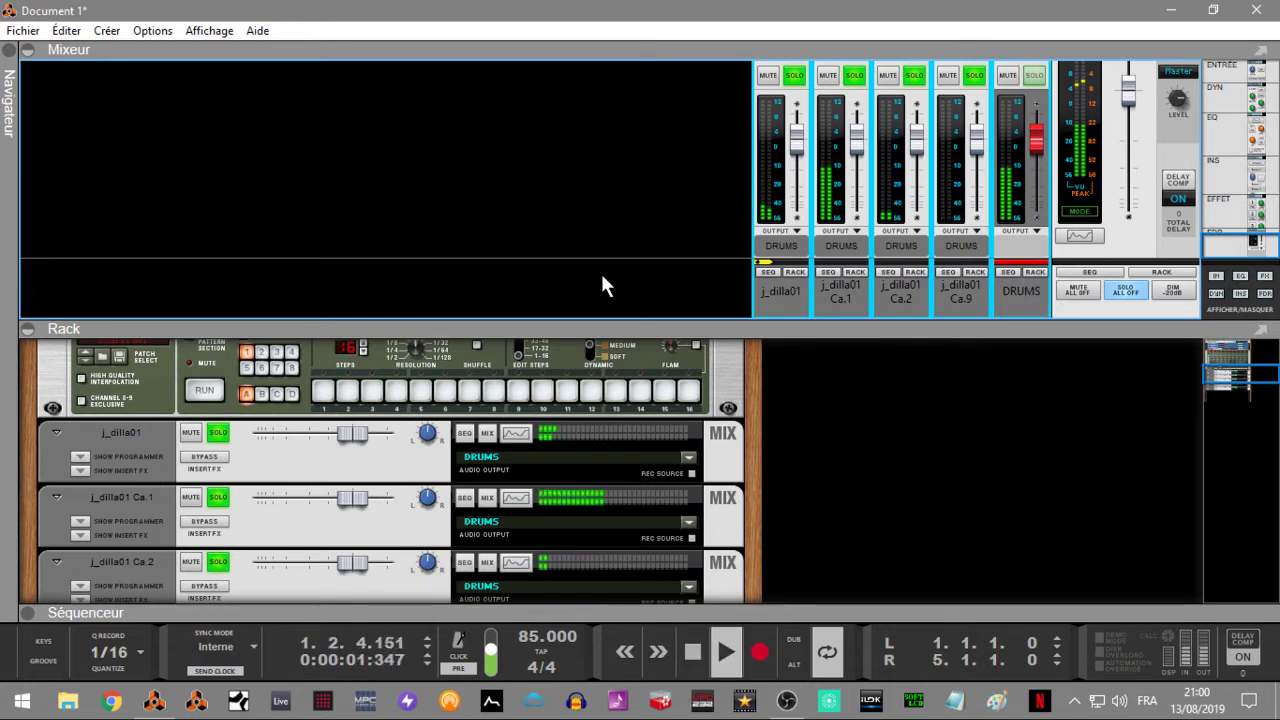
{"action": "left_click", "coordinate": [28, 49]}
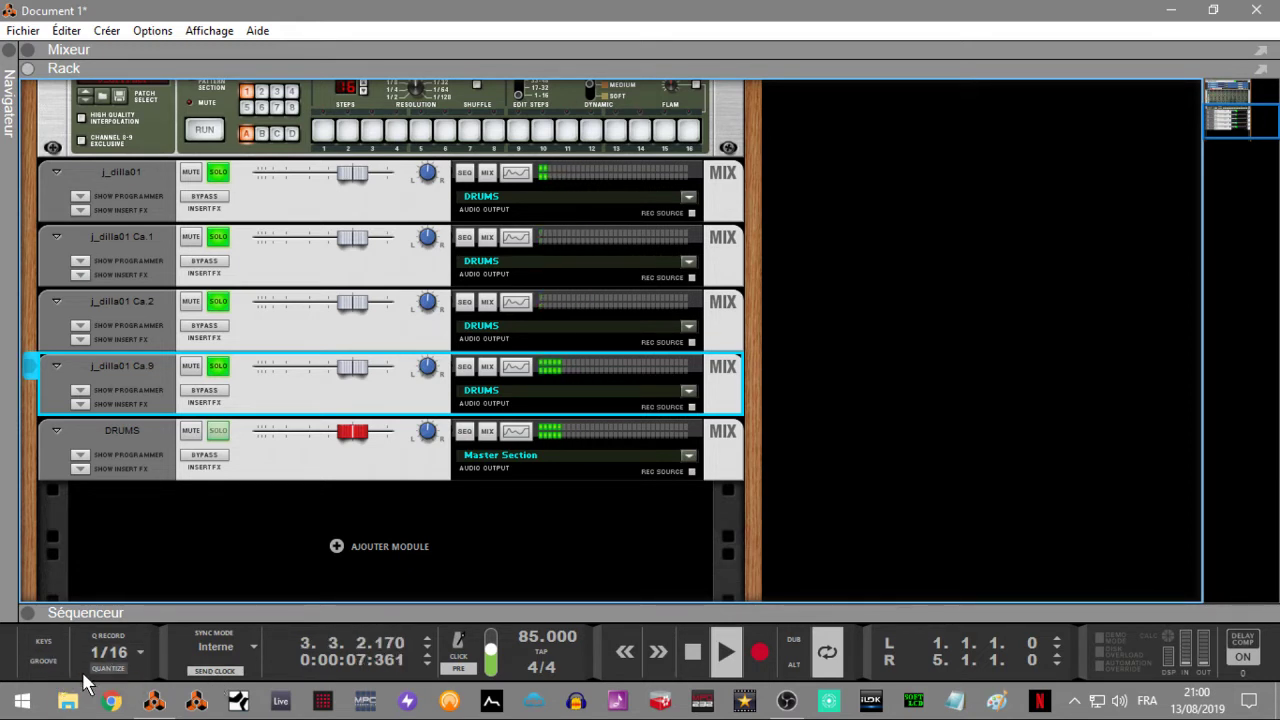
{"action": "left_click", "coordinate": [43, 661]}
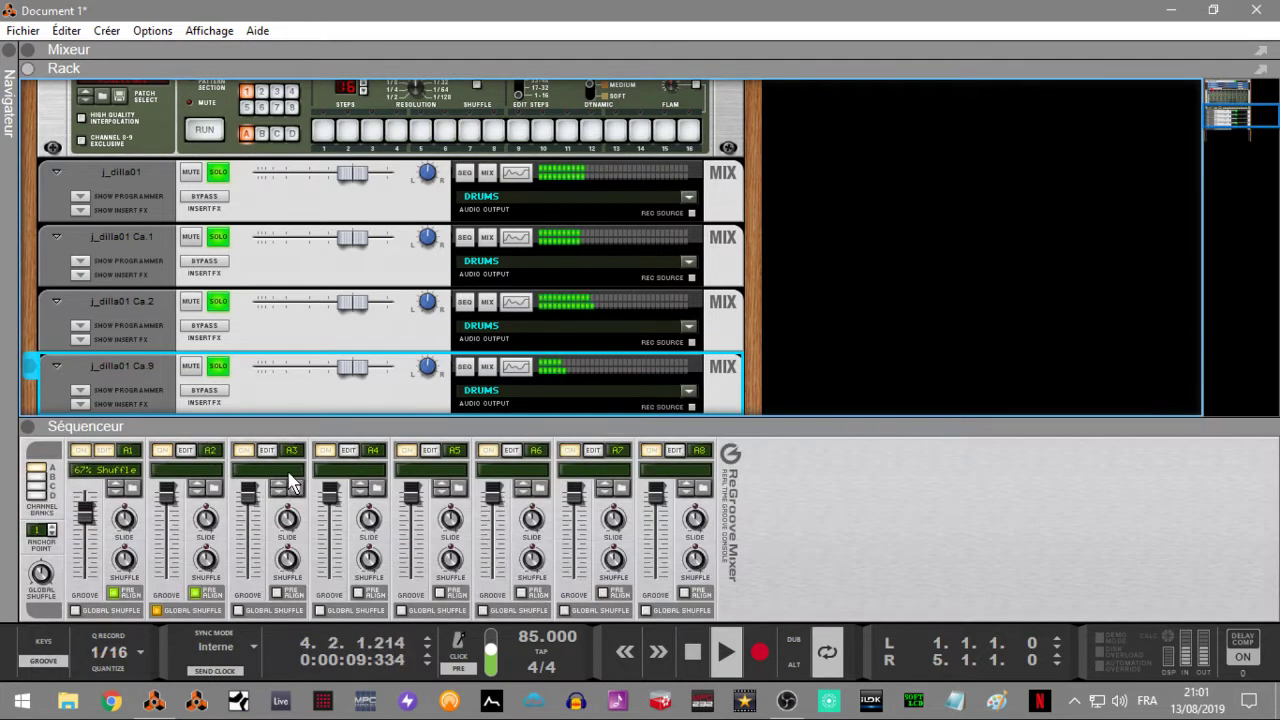
{"action": "left_click", "coordinate": [845, 168]}
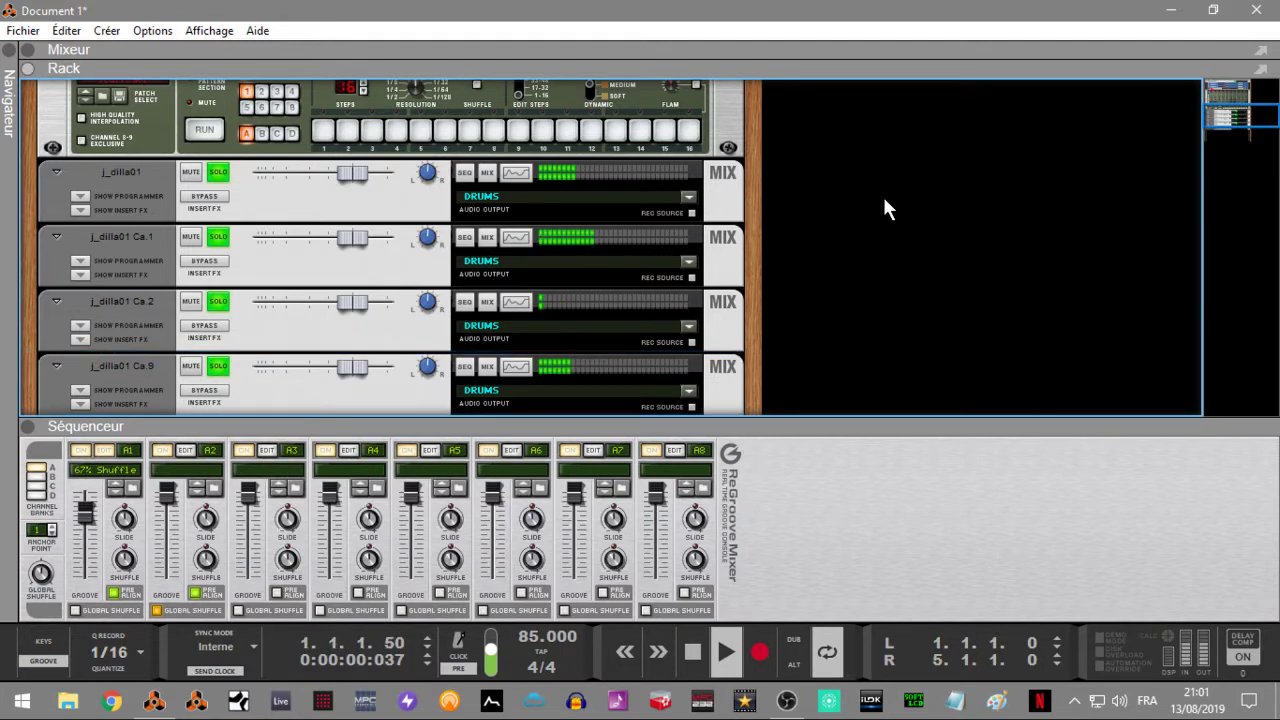
{"action": "key", "text": "space"}
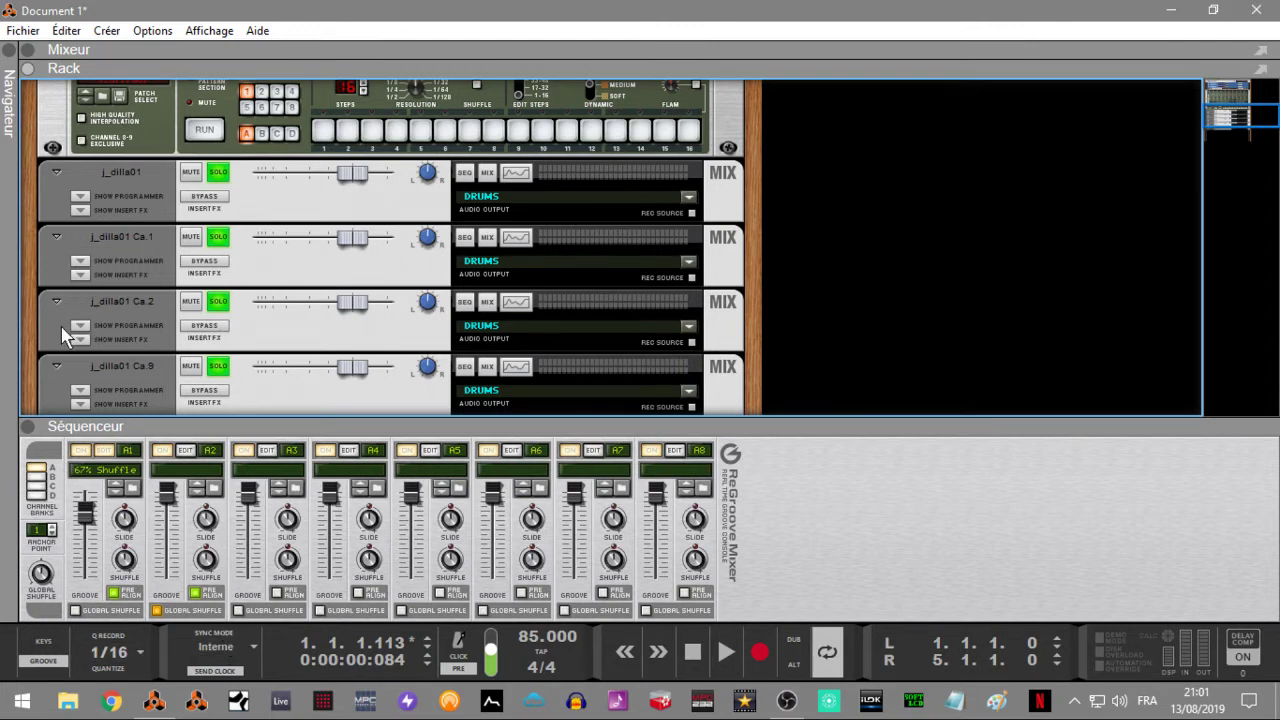
Show the sequencer in place of the rack, and inspect the groove settings of ReGroove channel A1.
{"action": "left_click", "coordinate": [27, 427]}
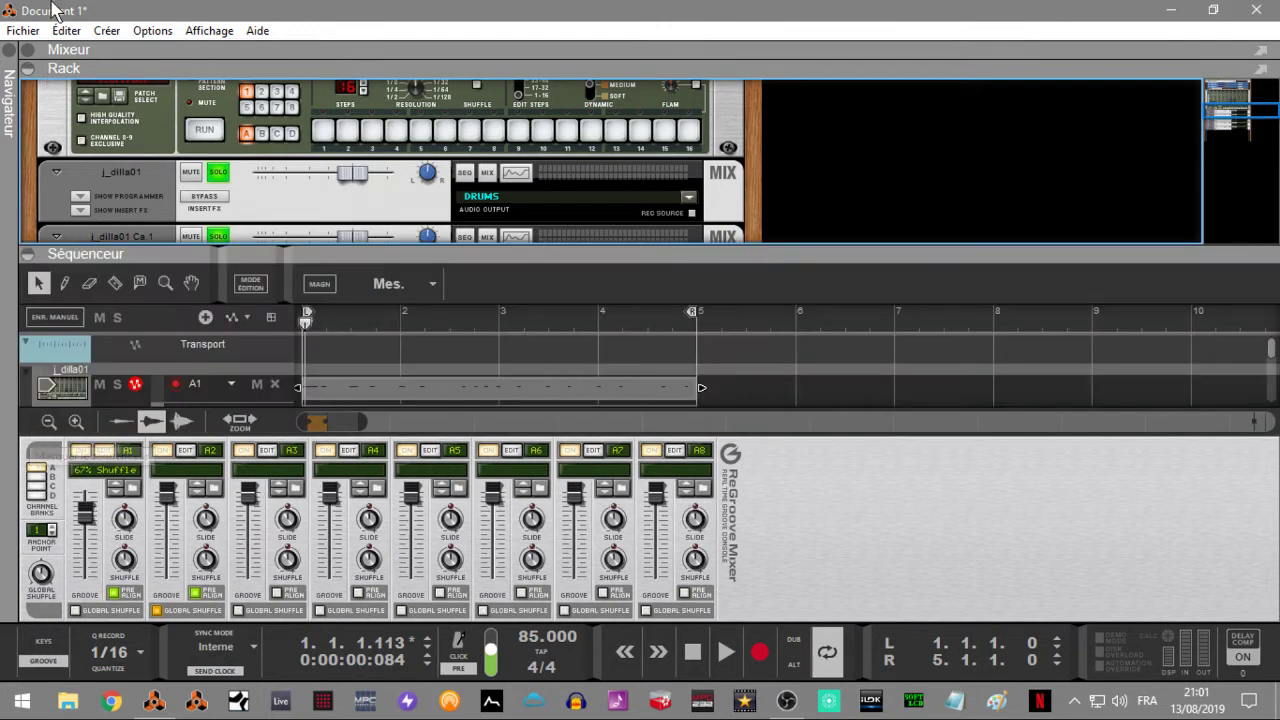
{"action": "left_click", "coordinate": [28, 69]}
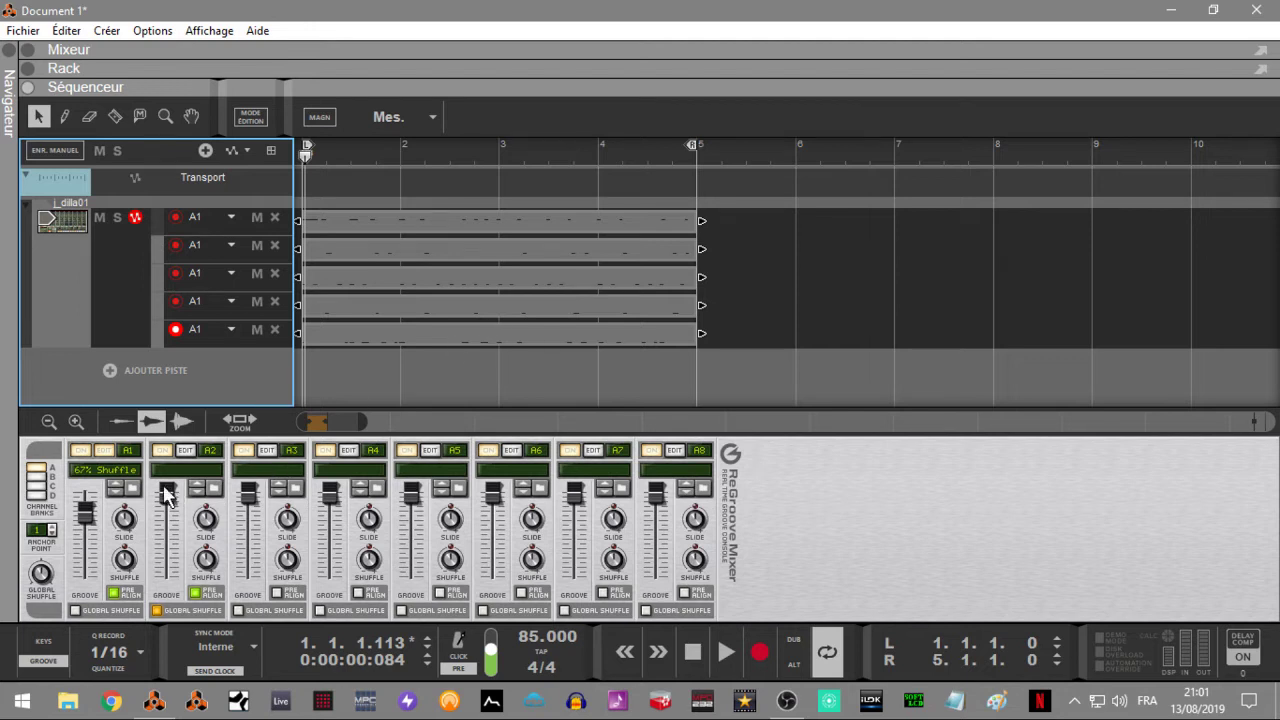
{"action": "left_click", "coordinate": [105, 451]}
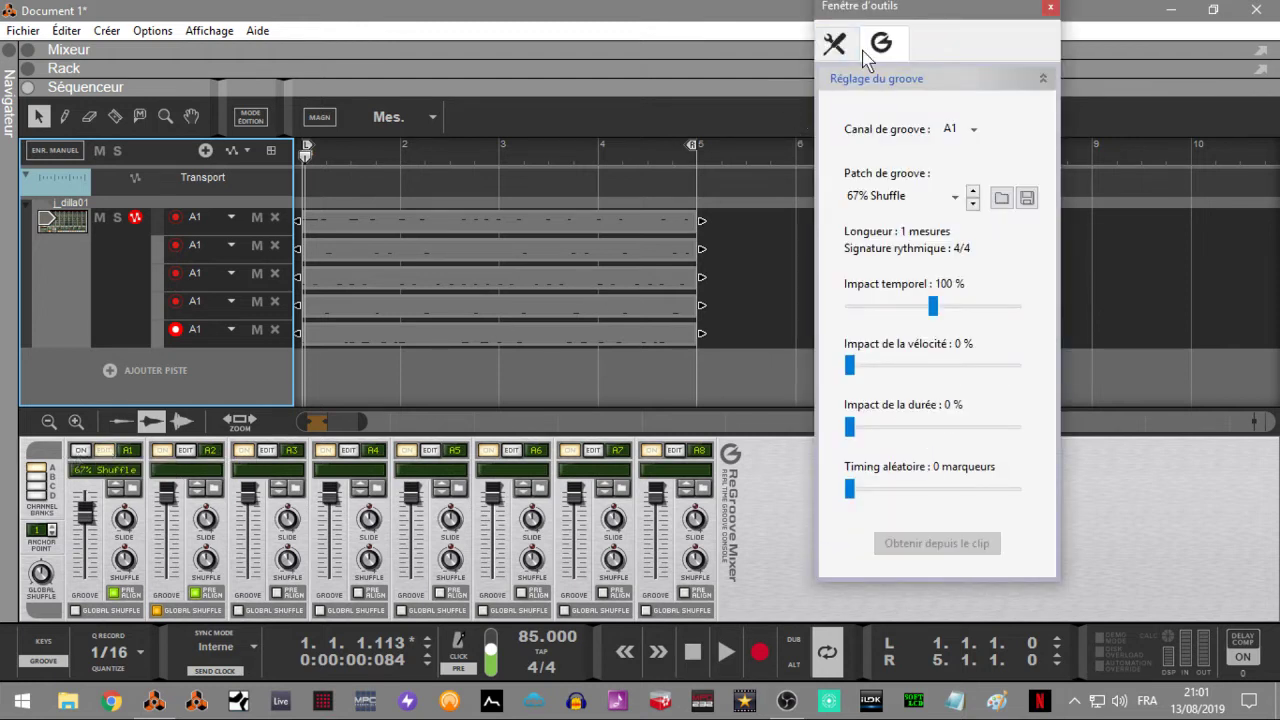
{"action": "left_click", "coordinate": [1051, 8]}
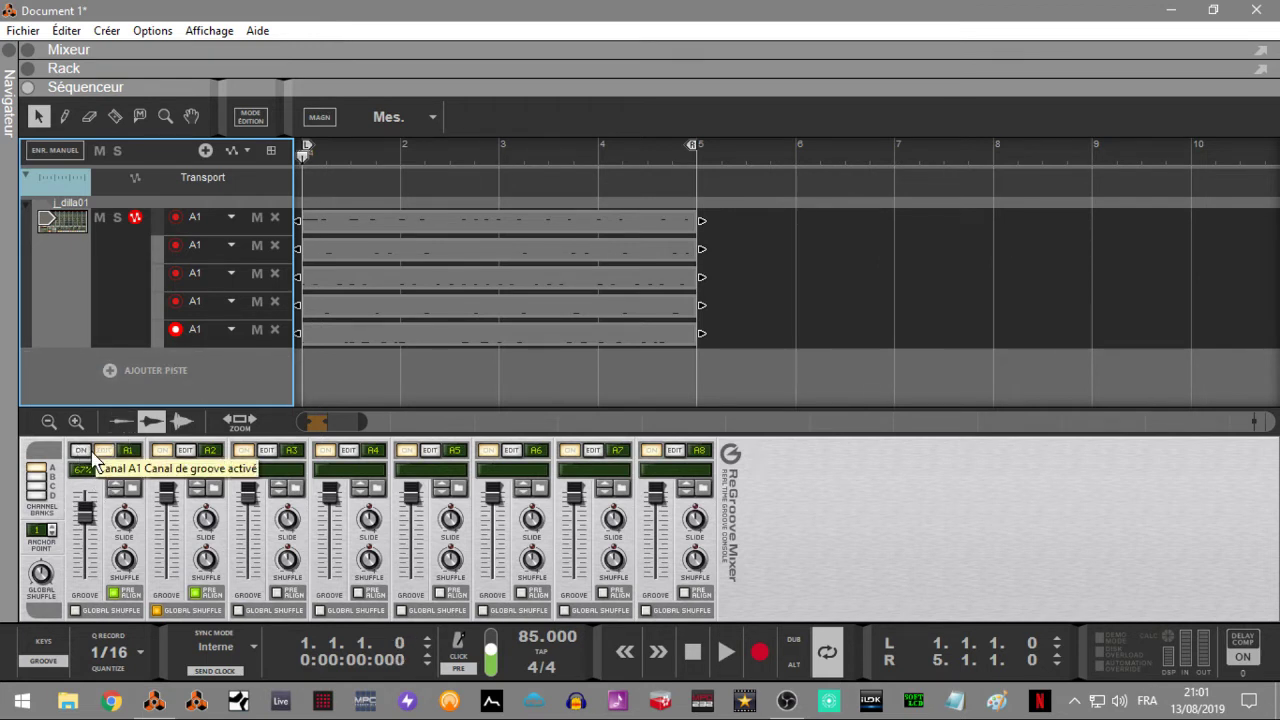
Play the loop with groove channel A1 switched off and again with it on to compare the feel.
{"action": "key", "text": "space"}
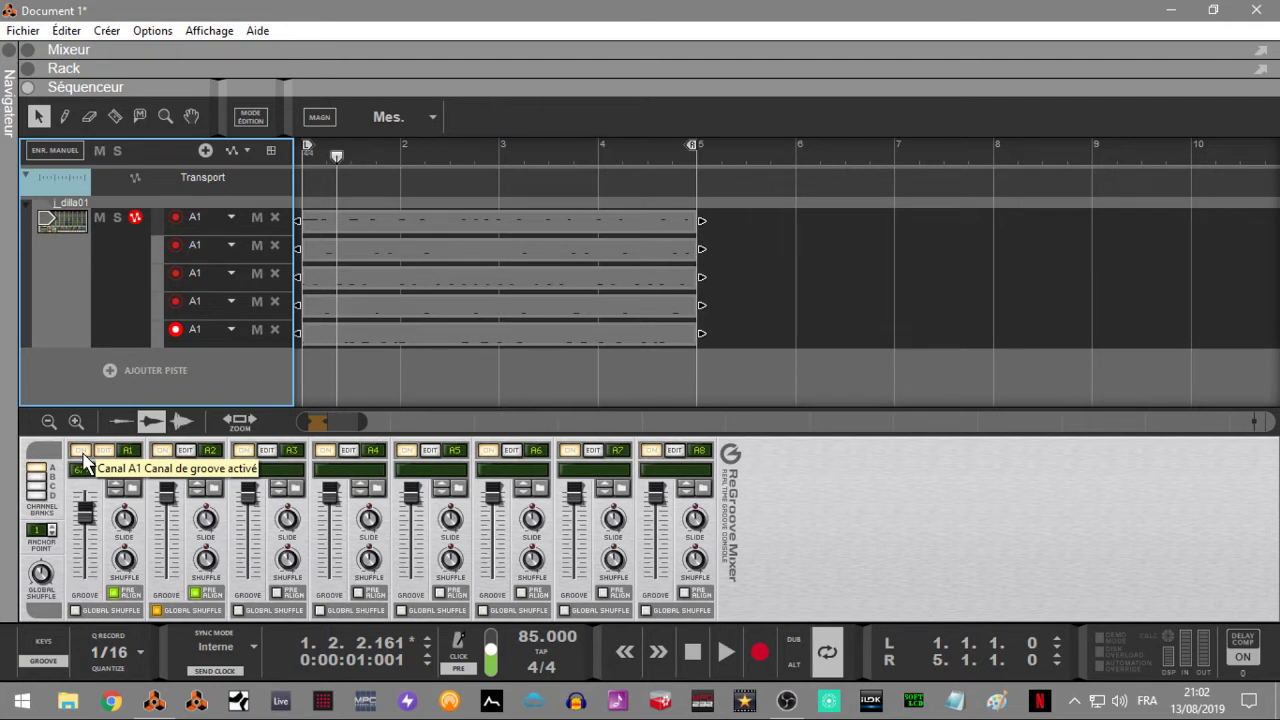
{"action": "key", "text": "space"}
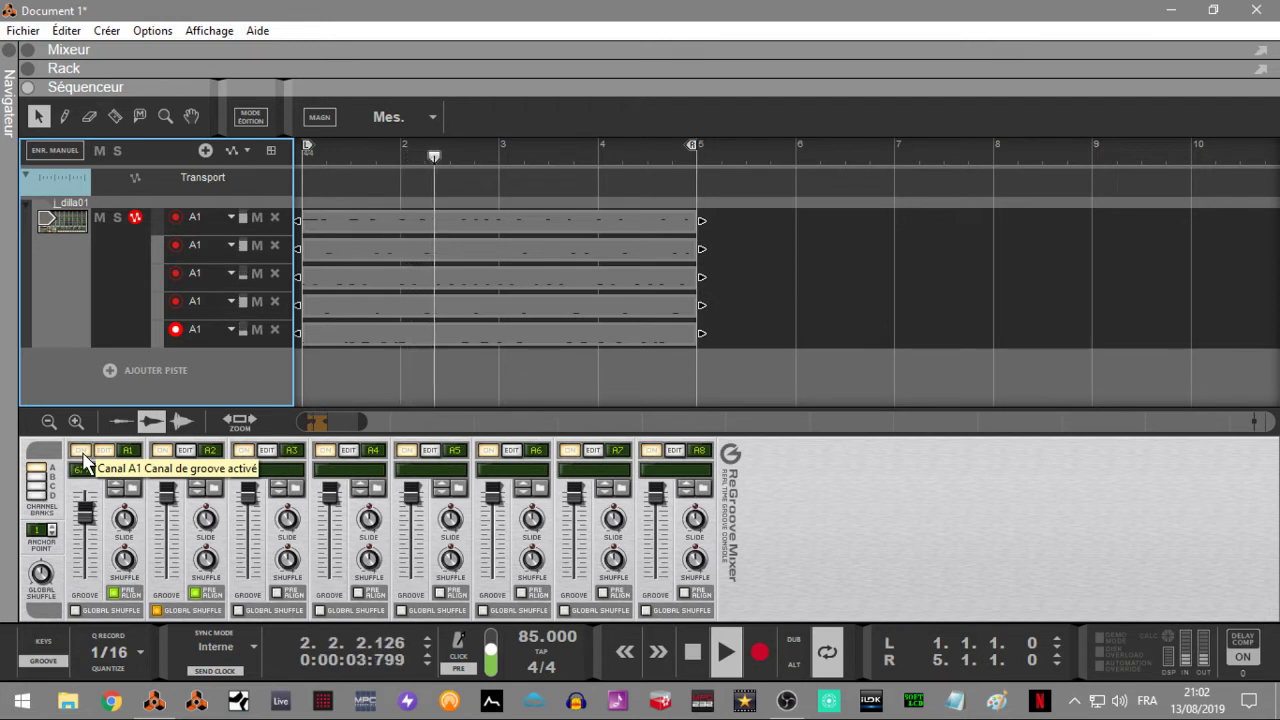
{"action": "key", "text": "space"}
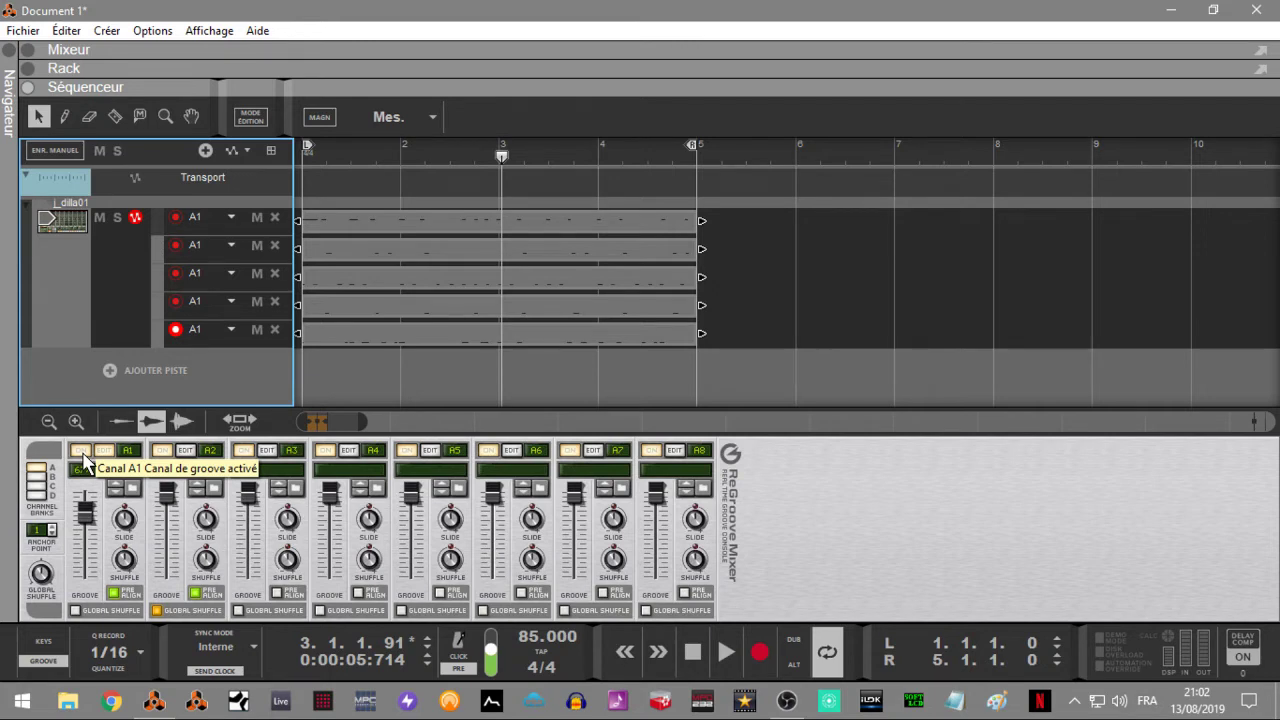
Hide the sequencer, the ReGroove mixer and the rack, leaving only the main mixer displayed.
{"action": "left_click", "coordinate": [29, 87]}
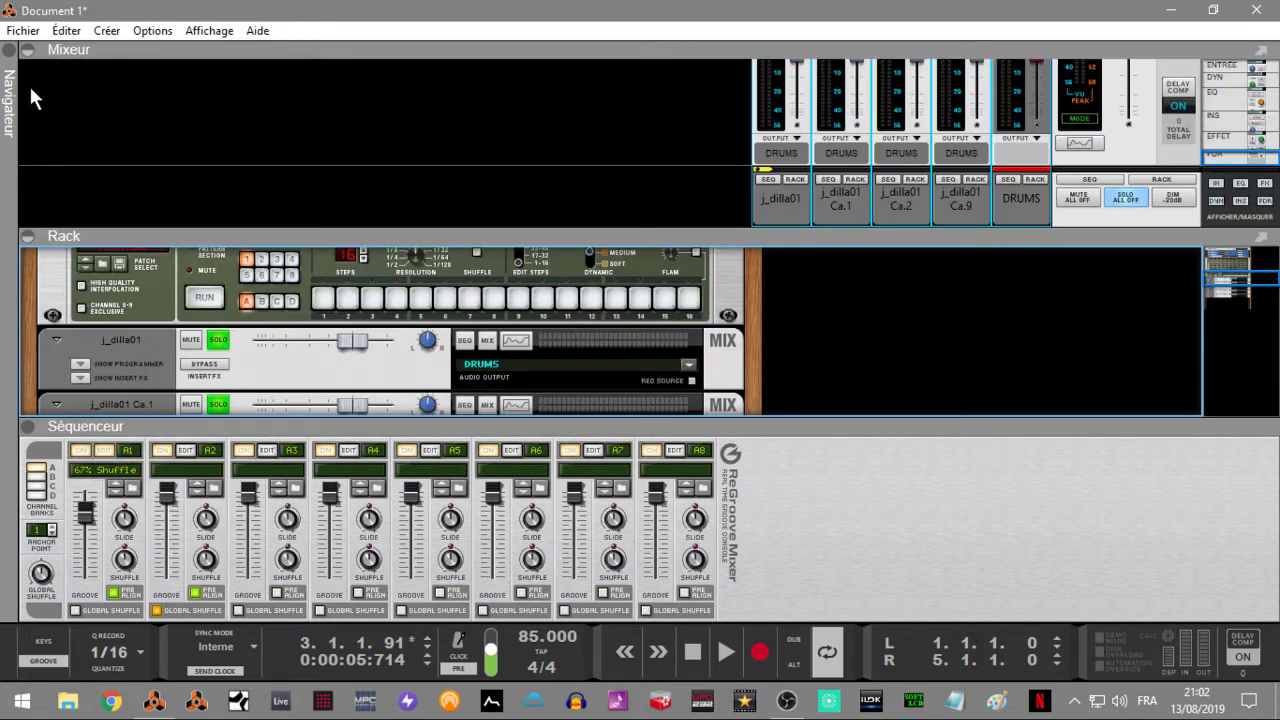
{"action": "left_click", "coordinate": [33, 428]}
{"action": "left_click", "coordinate": [31, 257]}
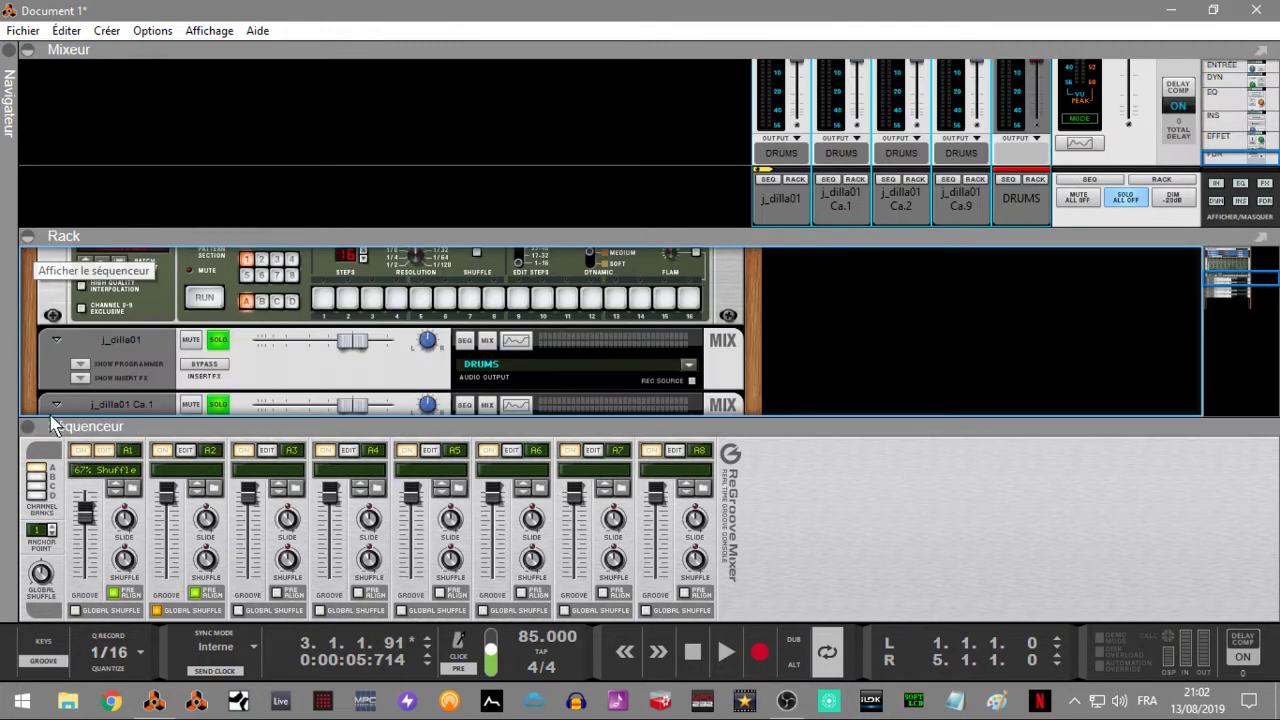
{"action": "left_click", "coordinate": [31, 428]}
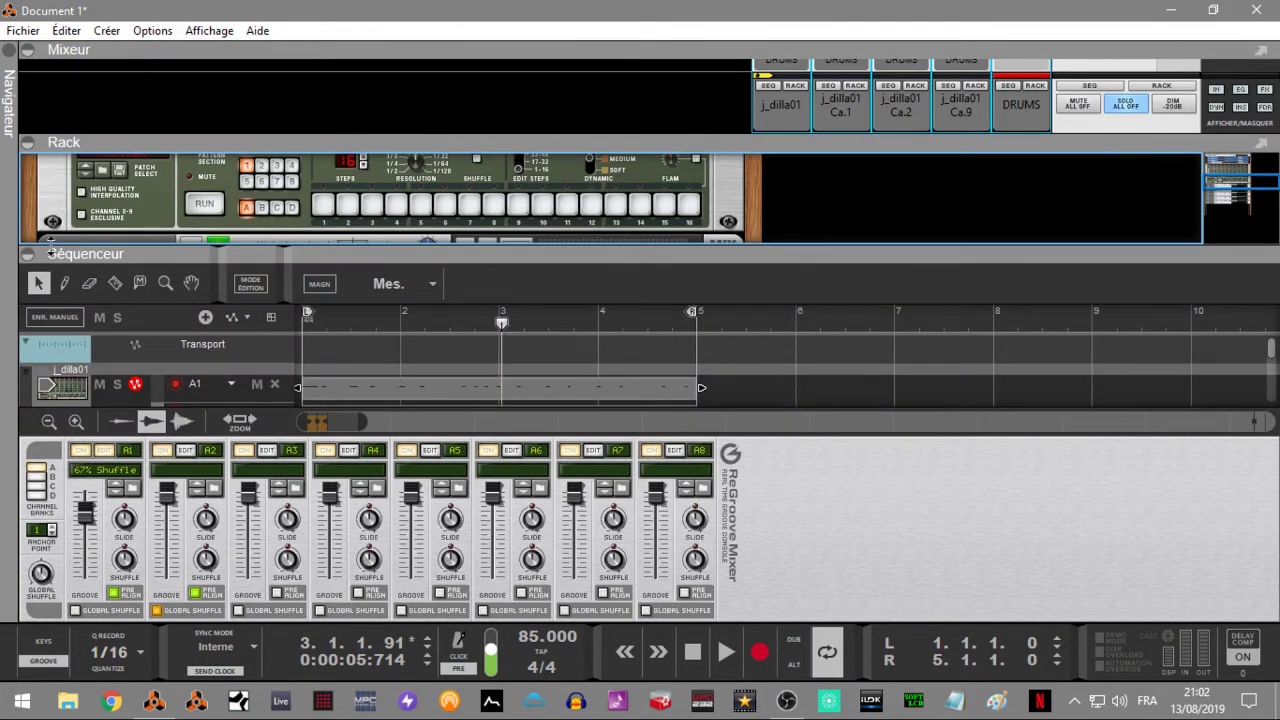
{"action": "left_click", "coordinate": [33, 255]}
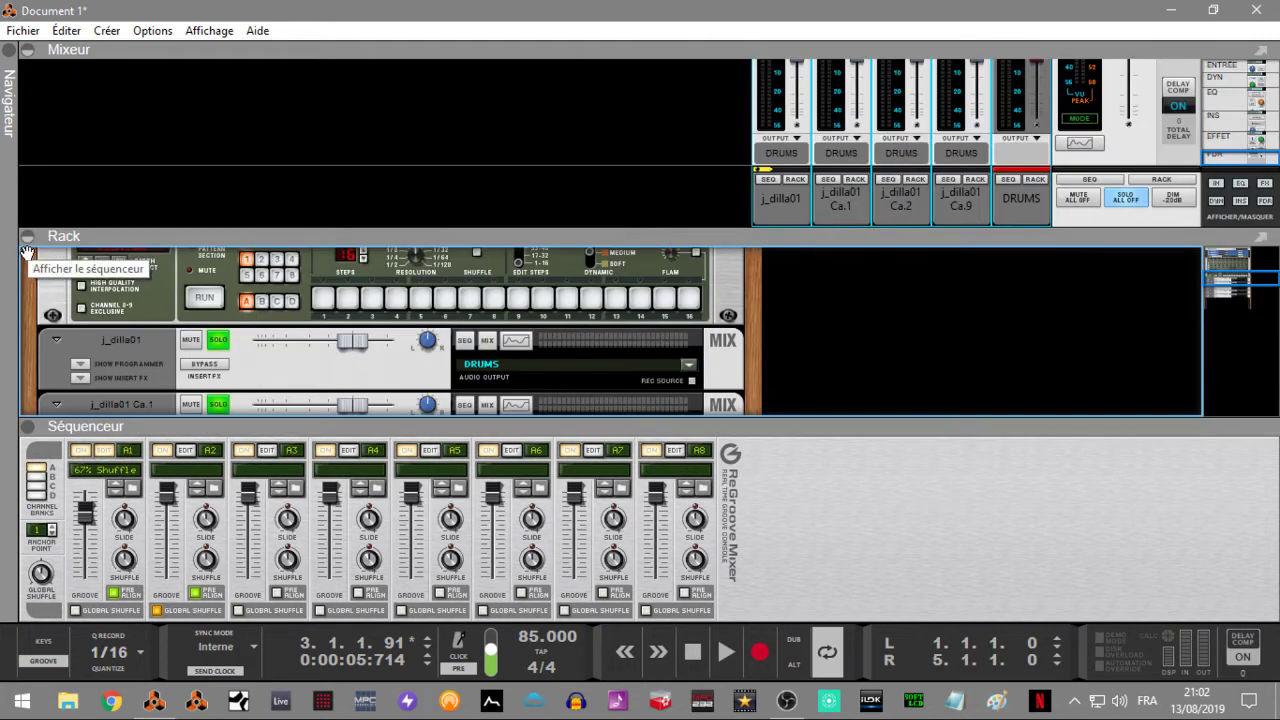
{"action": "left_click", "coordinate": [40, 664]}
{"action": "left_click", "coordinate": [38, 424]}
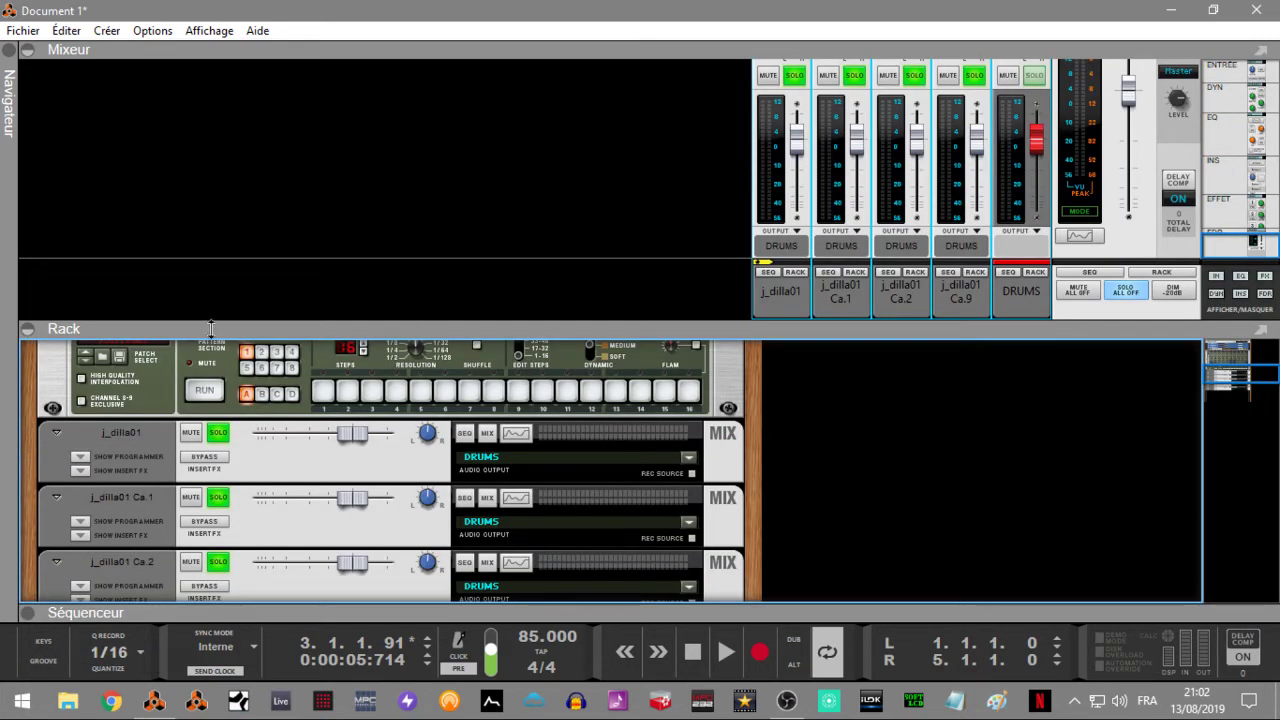
{"action": "left_click", "coordinate": [27, 330]}
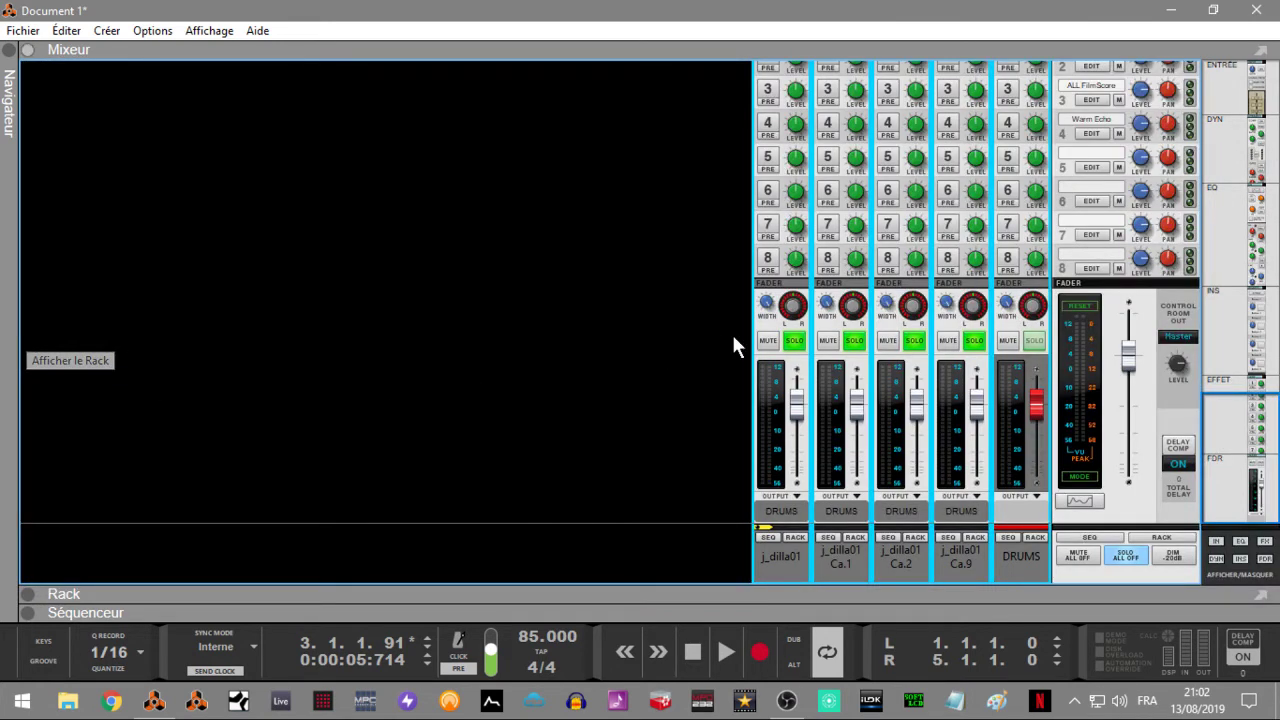
Clear all solos, play the loop, and solo Ca.9, Ca.2 and Ca.1 in turn, narrowing the stereo width of Ca.2 and Ca.1.
{"action": "left_click", "coordinate": [1124, 556]}
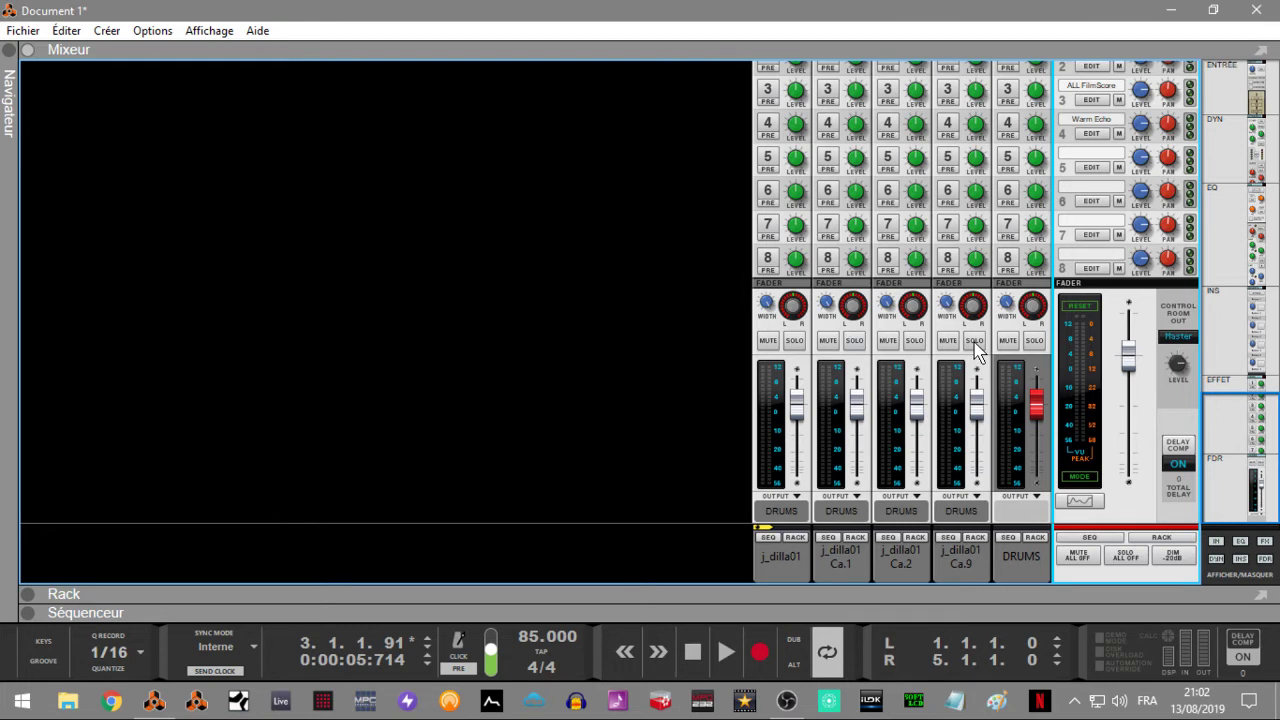
{"action": "key", "text": "space"}
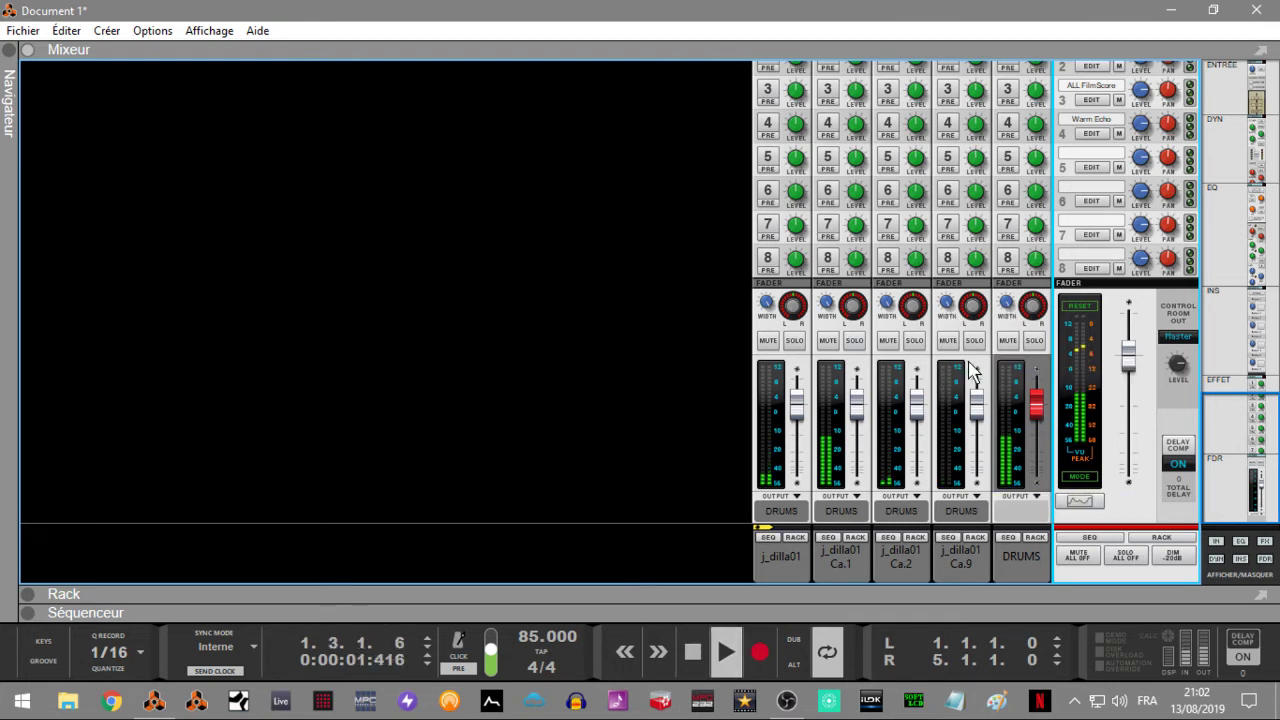
{"action": "left_click", "coordinate": [975, 342]}
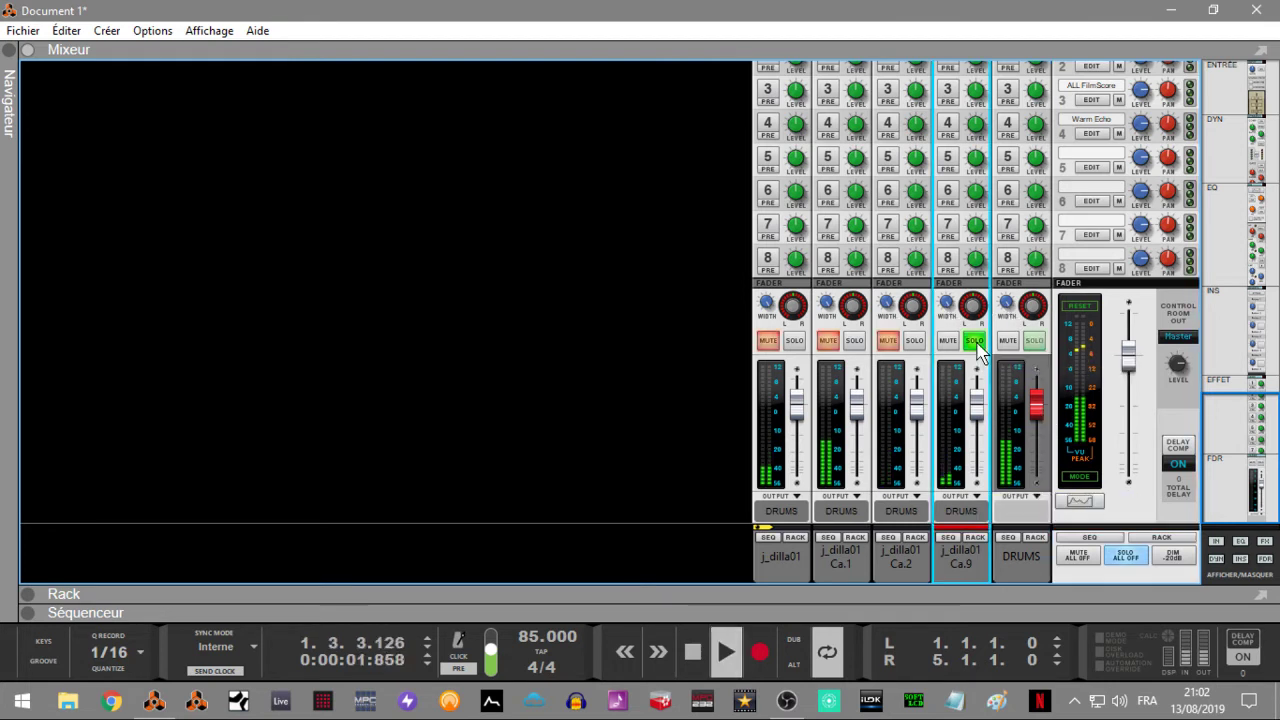
{"action": "left_click", "coordinate": [914, 341]}
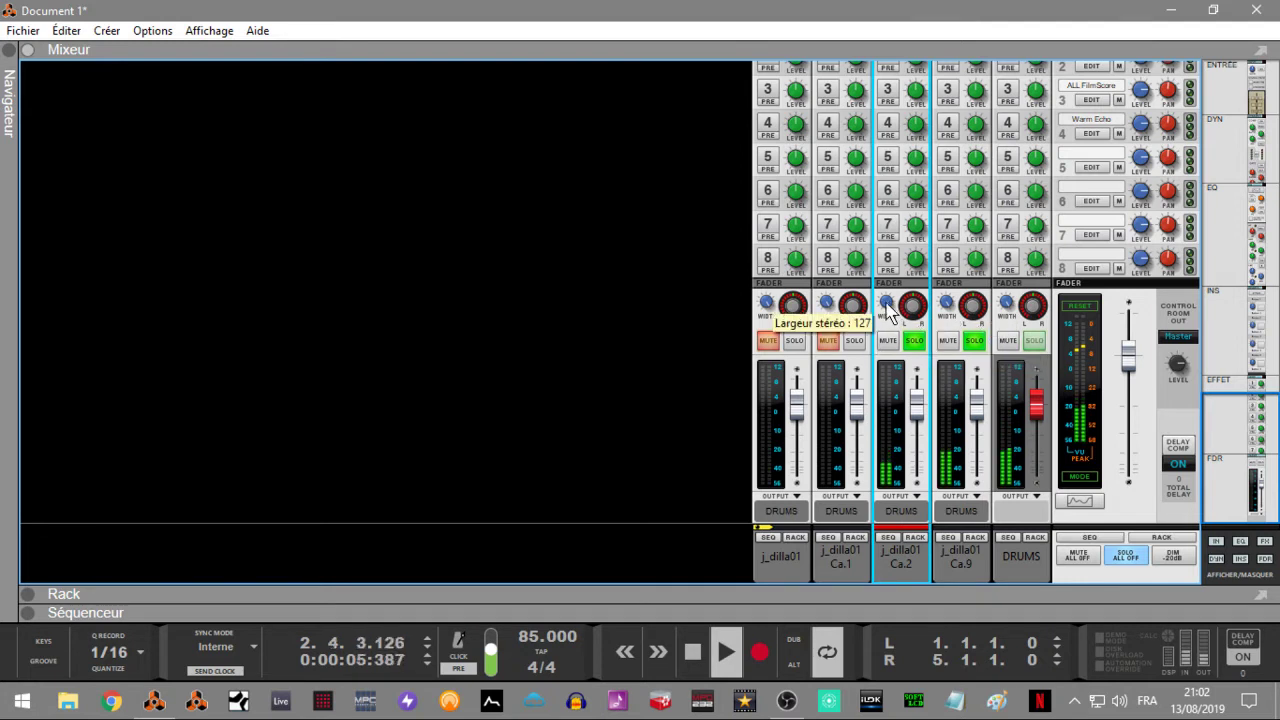
{"action": "left_click", "coordinate": [855, 342]}
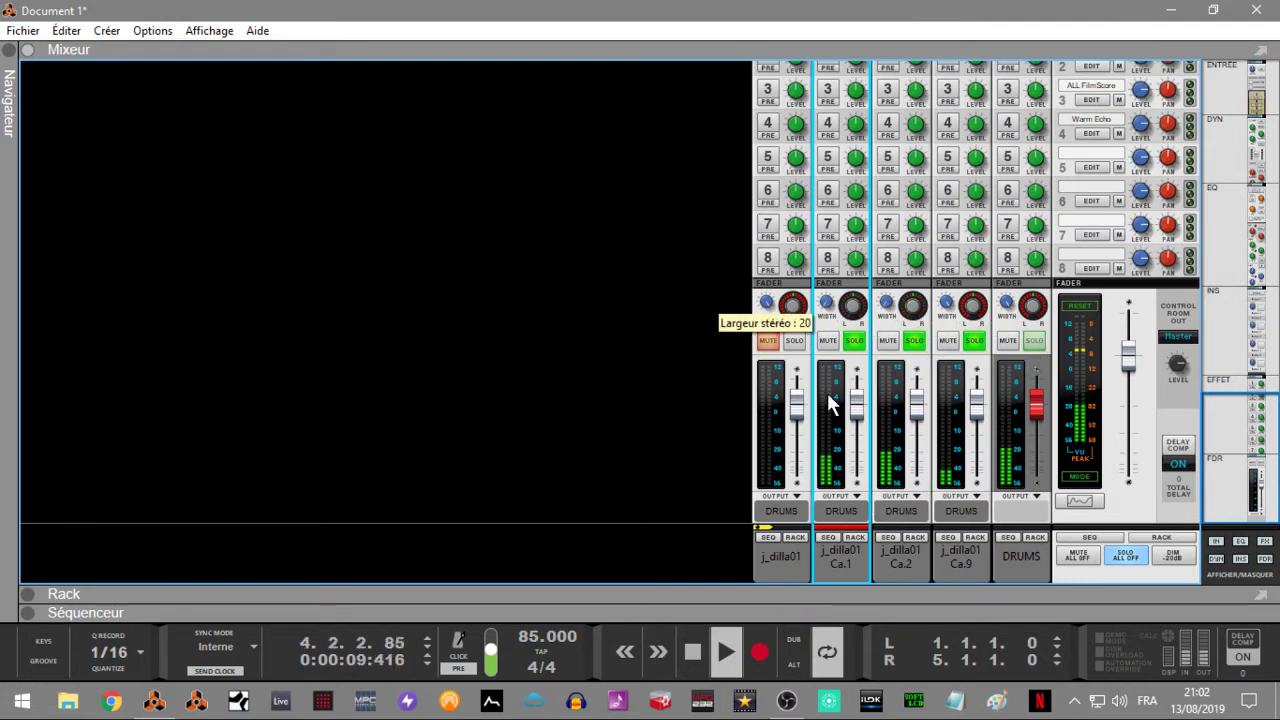
Add the main j_dilla01 channel to the solo, lower its level to about -4.23 dB, and stop playback.
{"action": "left_click", "coordinate": [794, 341]}
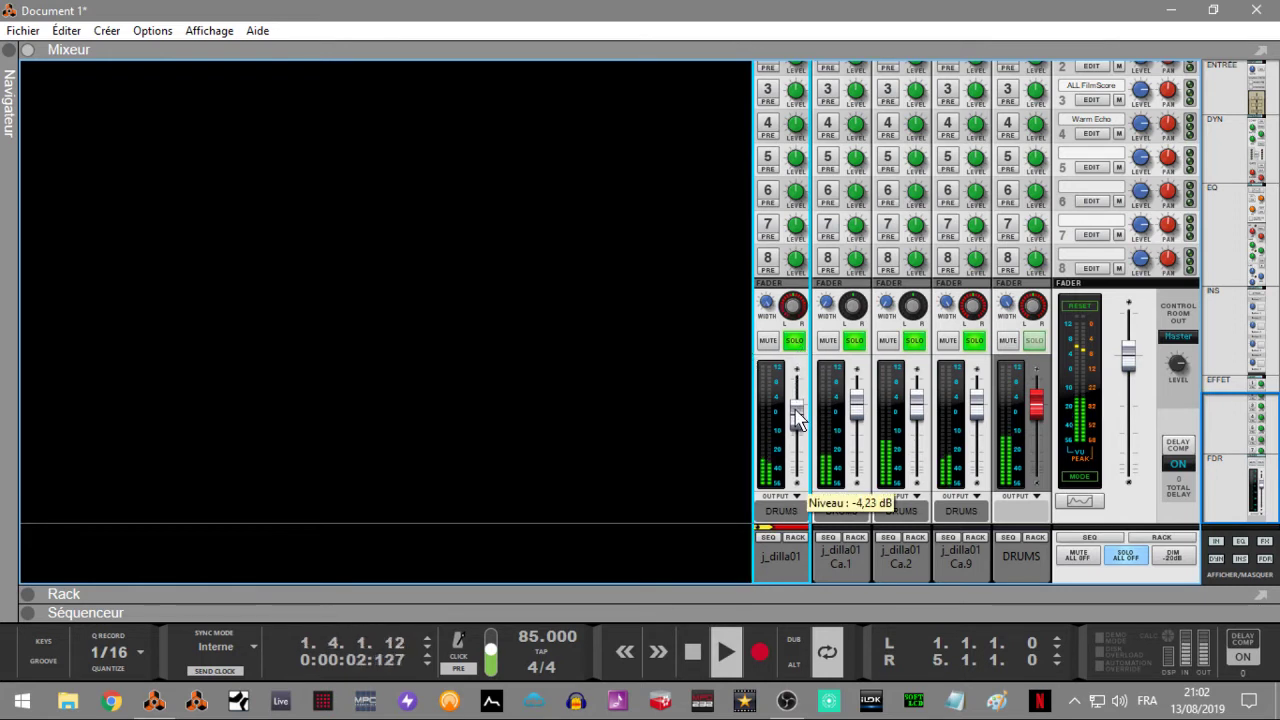
{"action": "key", "text": "space"}
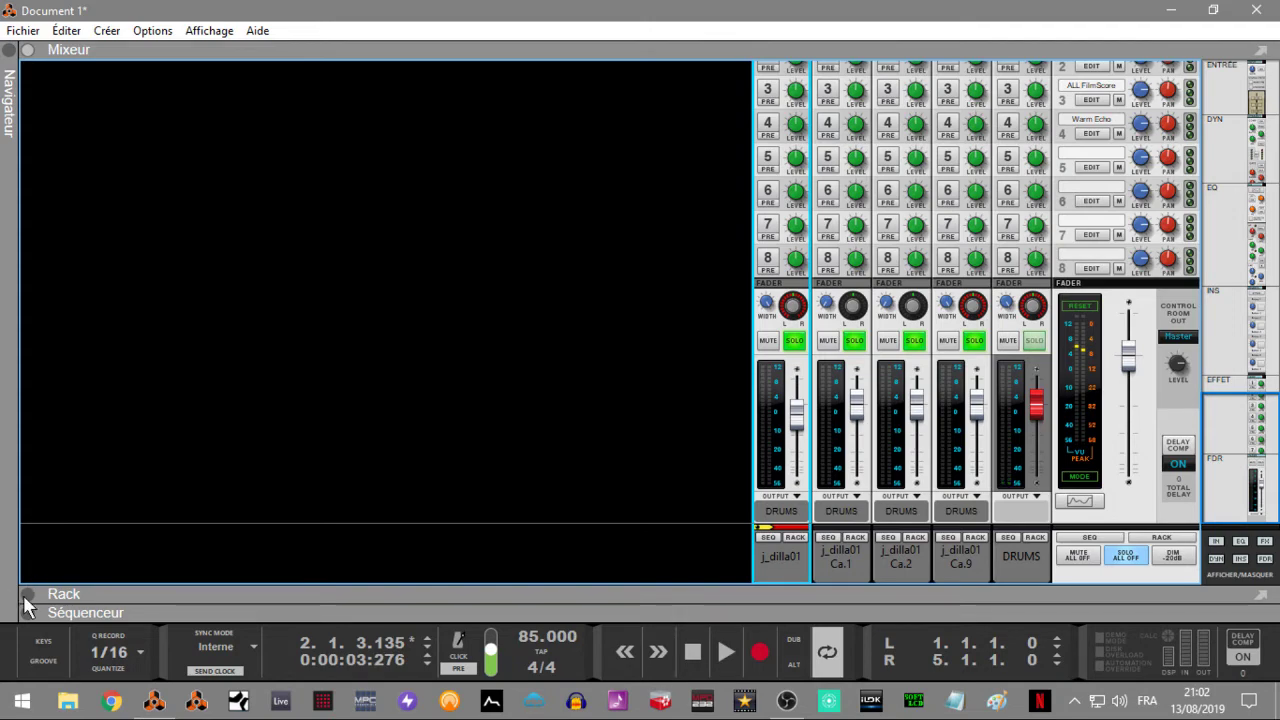
Show the rack and the browser, and bring the Redrum of the j_dilla01 channel into view in the rack.
{"action": "left_click", "coordinate": [27, 594]}
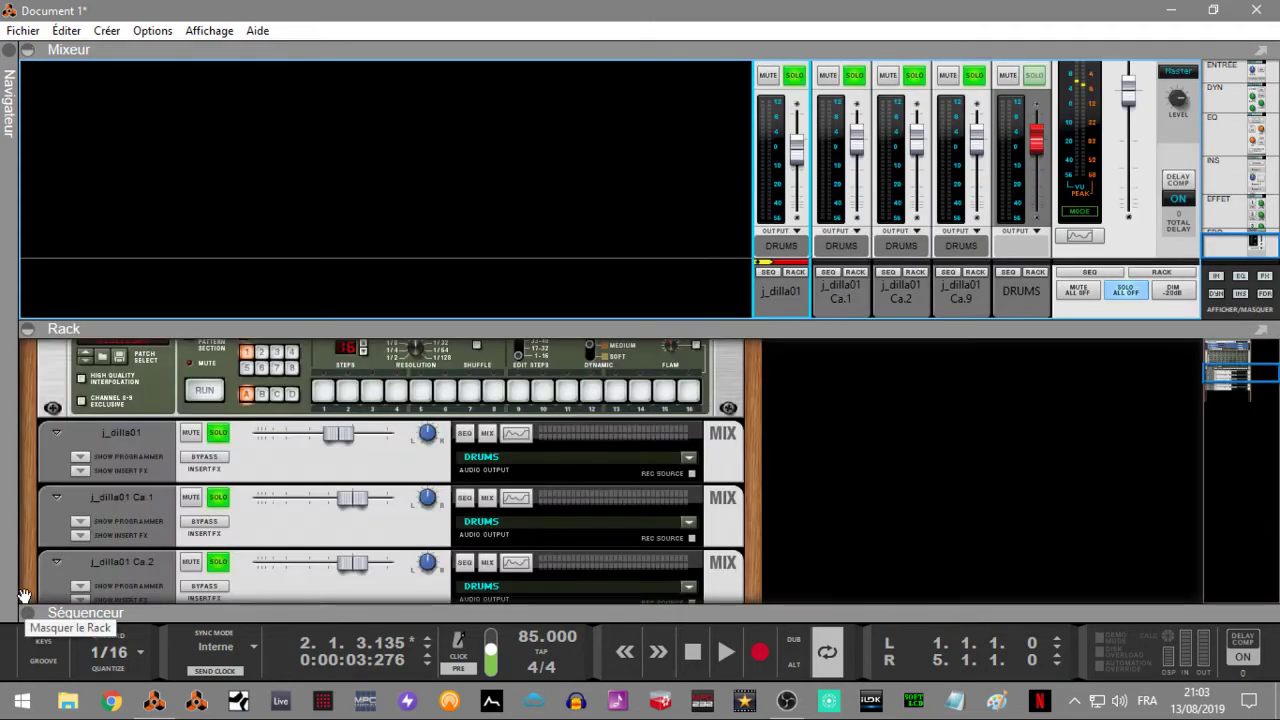
{"action": "left_click", "coordinate": [5, 50]}
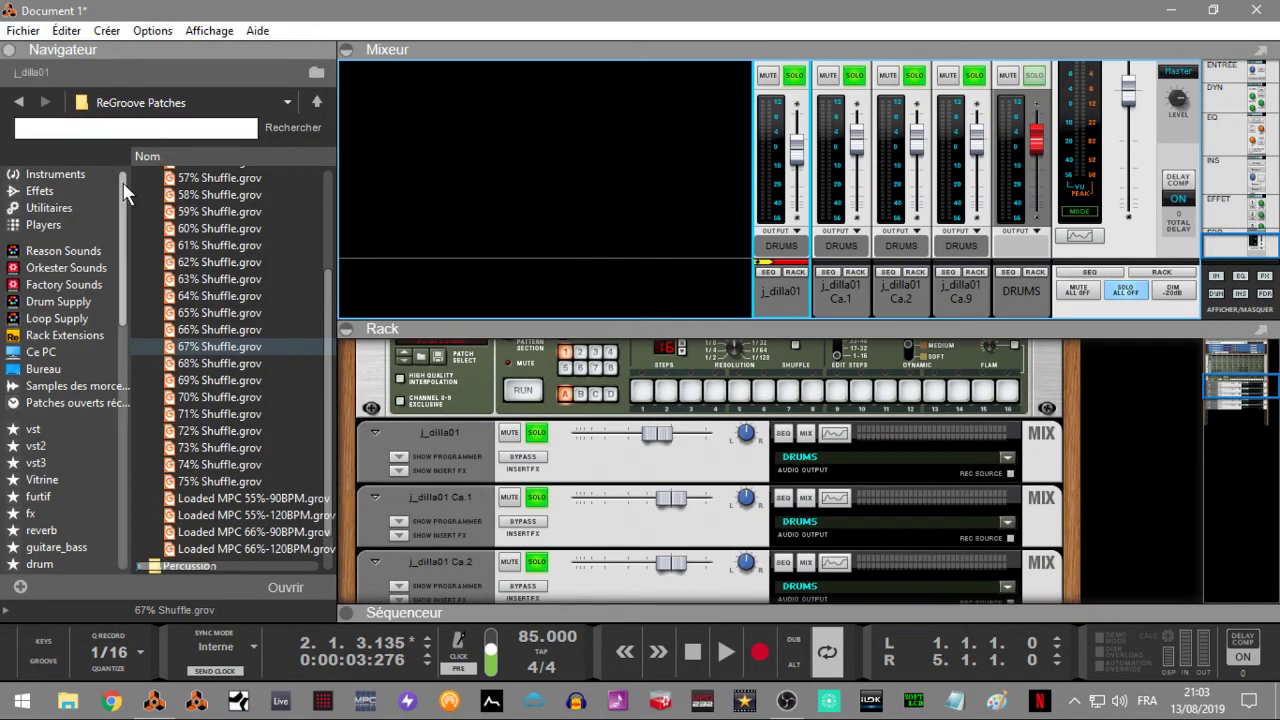
{"action": "left_click", "coordinate": [795, 273]}
{"action": "left_click", "coordinate": [767, 273]}
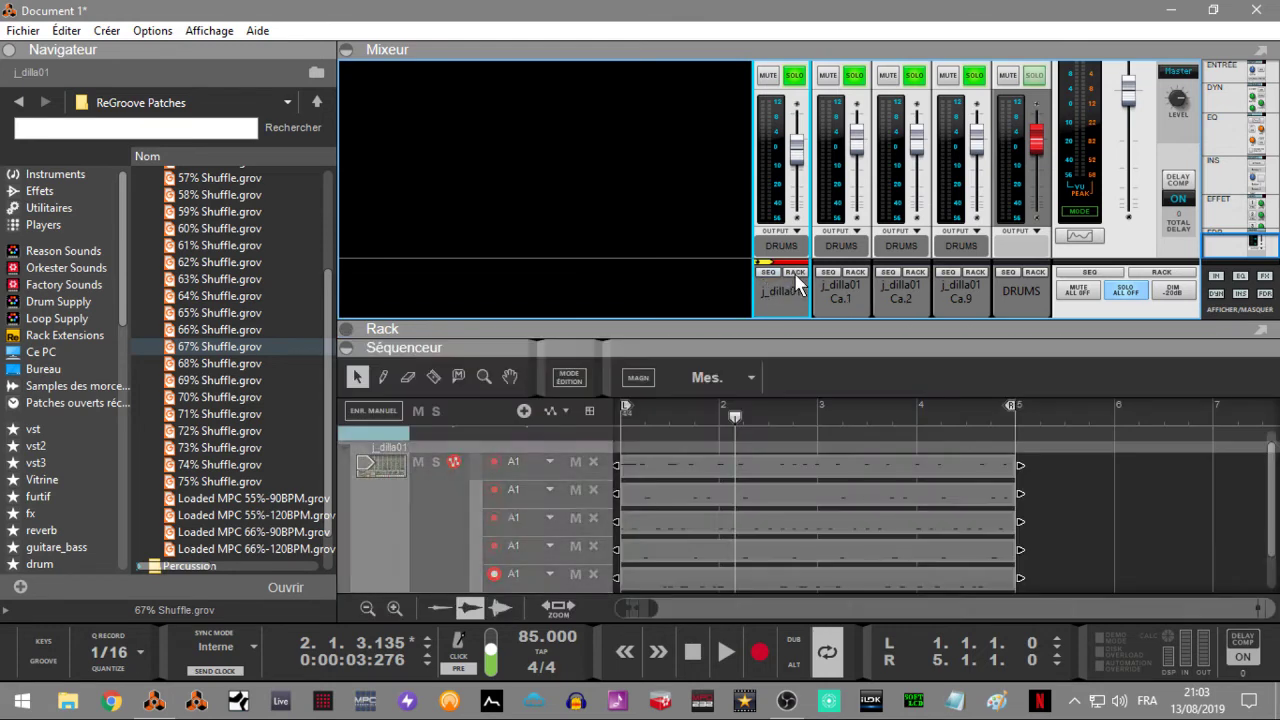
{"action": "left_click", "coordinate": [795, 273]}
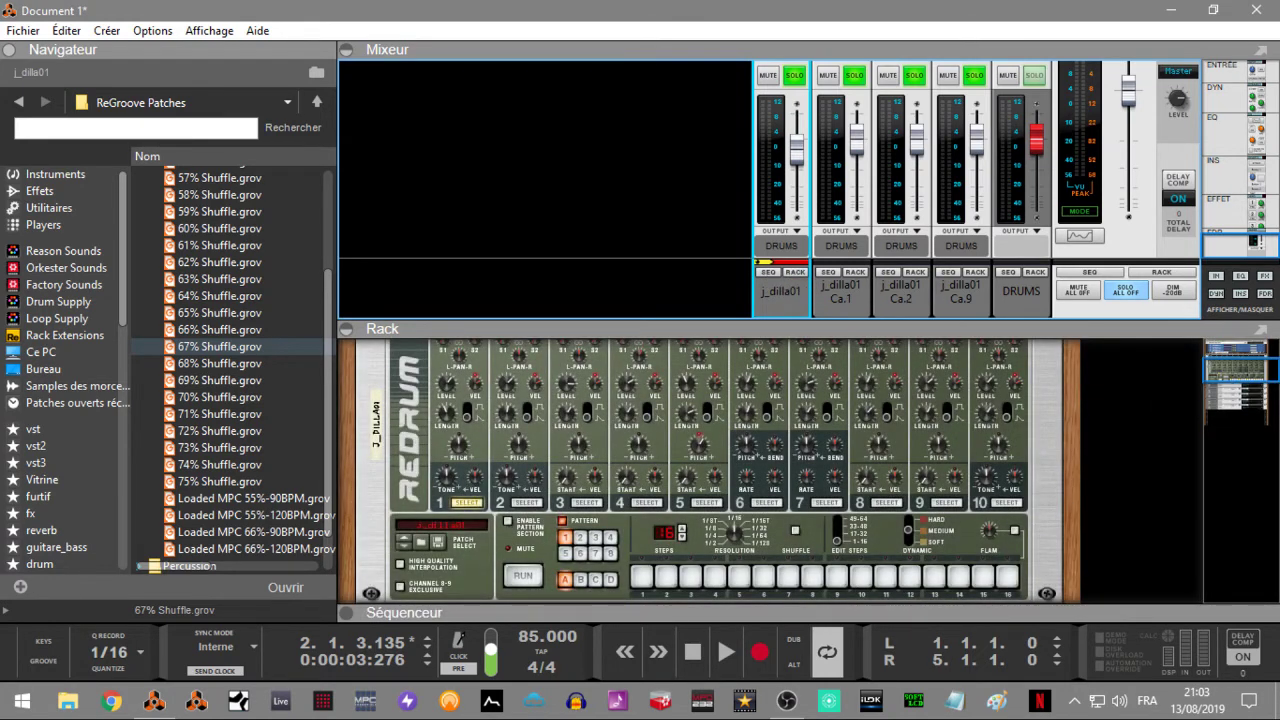
Solo only the main j_dilla01 channel and show the insert FX area of its mix device in the rack.
{"action": "left_click_drag", "start_coordinate": [1200, 373], "coordinate": [1222, 385]}
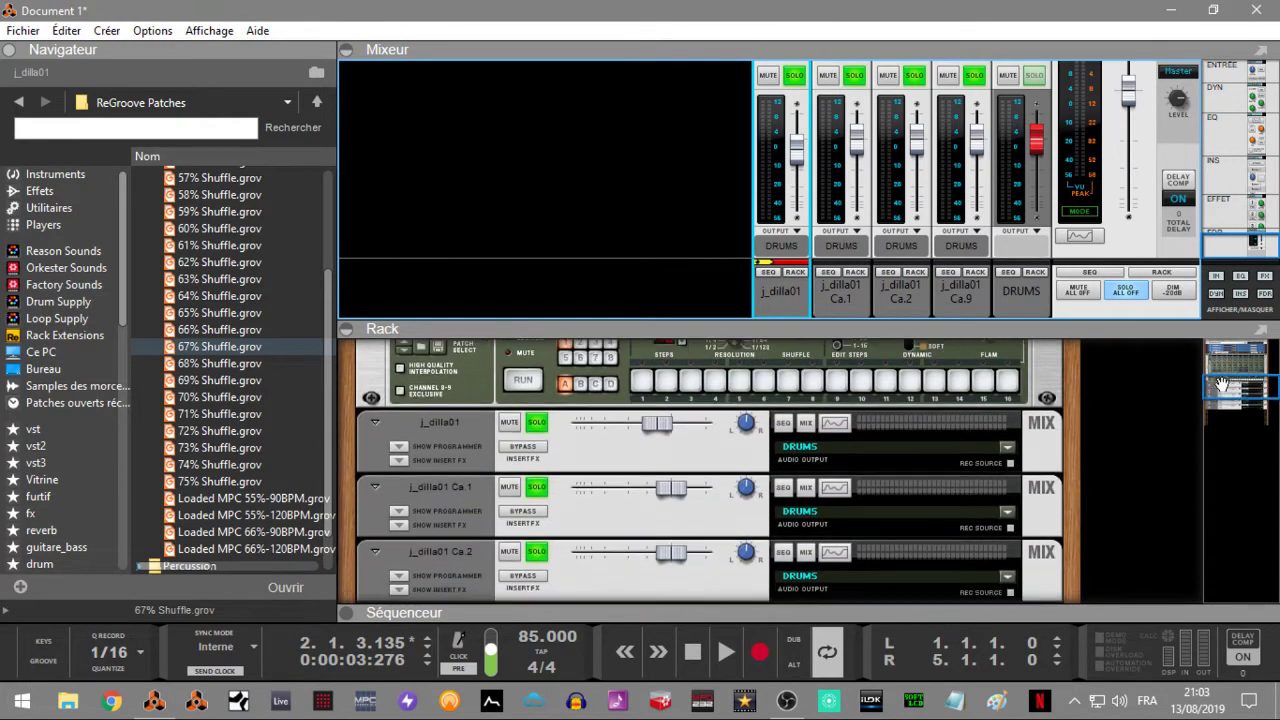
{"action": "left_click", "coordinate": [1124, 290]}
{"action": "left_click", "coordinate": [795, 75]}
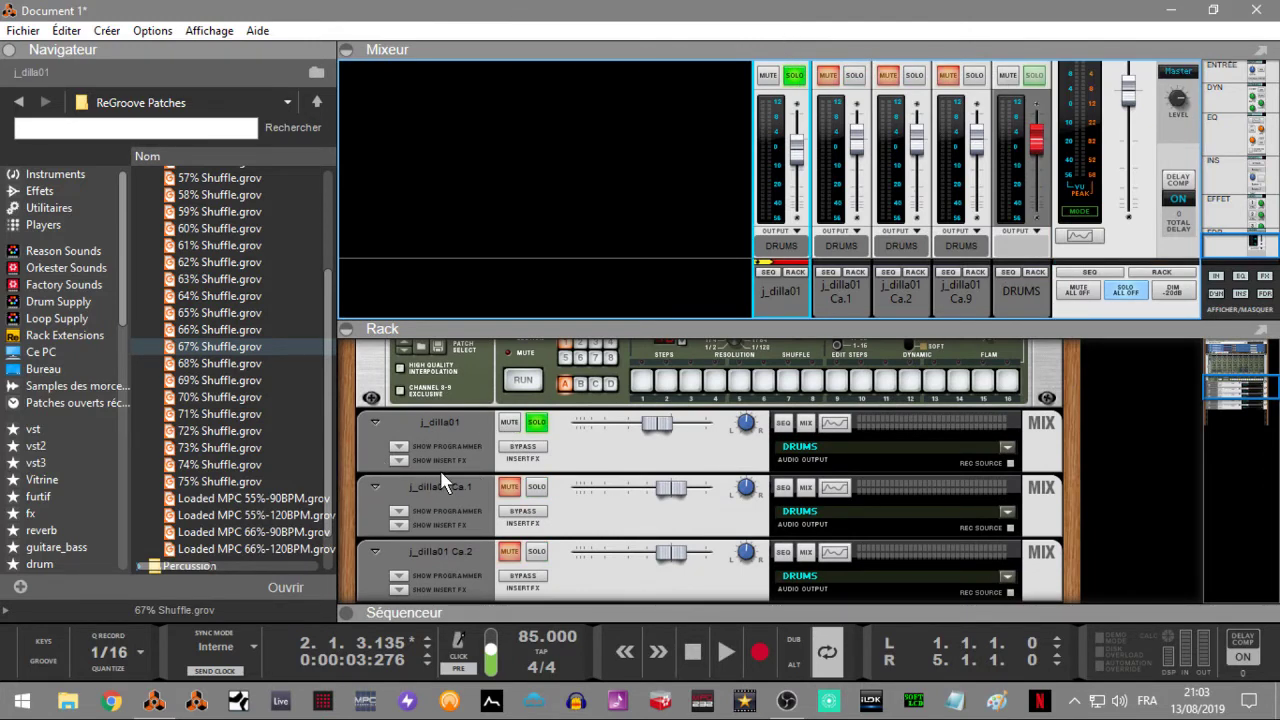
{"action": "left_click", "coordinate": [399, 460]}
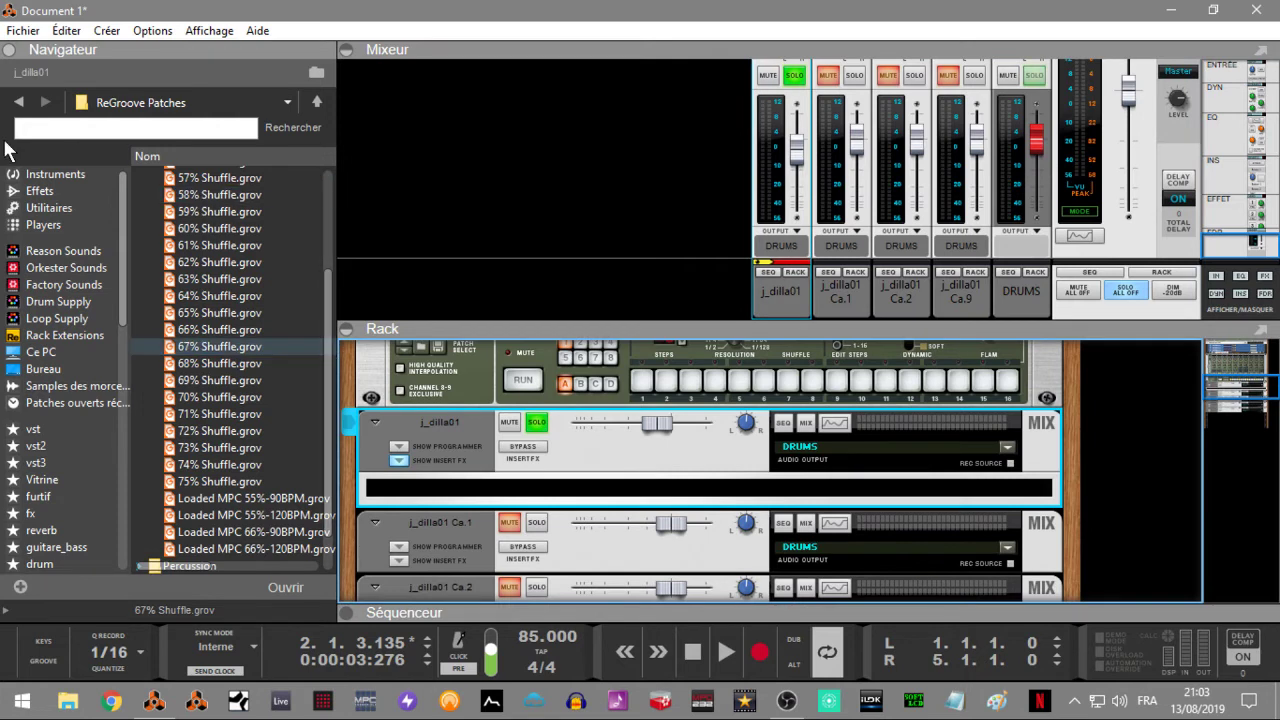
Insert the Cableguys PanCake2-64bit effect into the insert FX area of the j_dilla01 channel.
{"action": "left_click", "coordinate": [30, 193]}
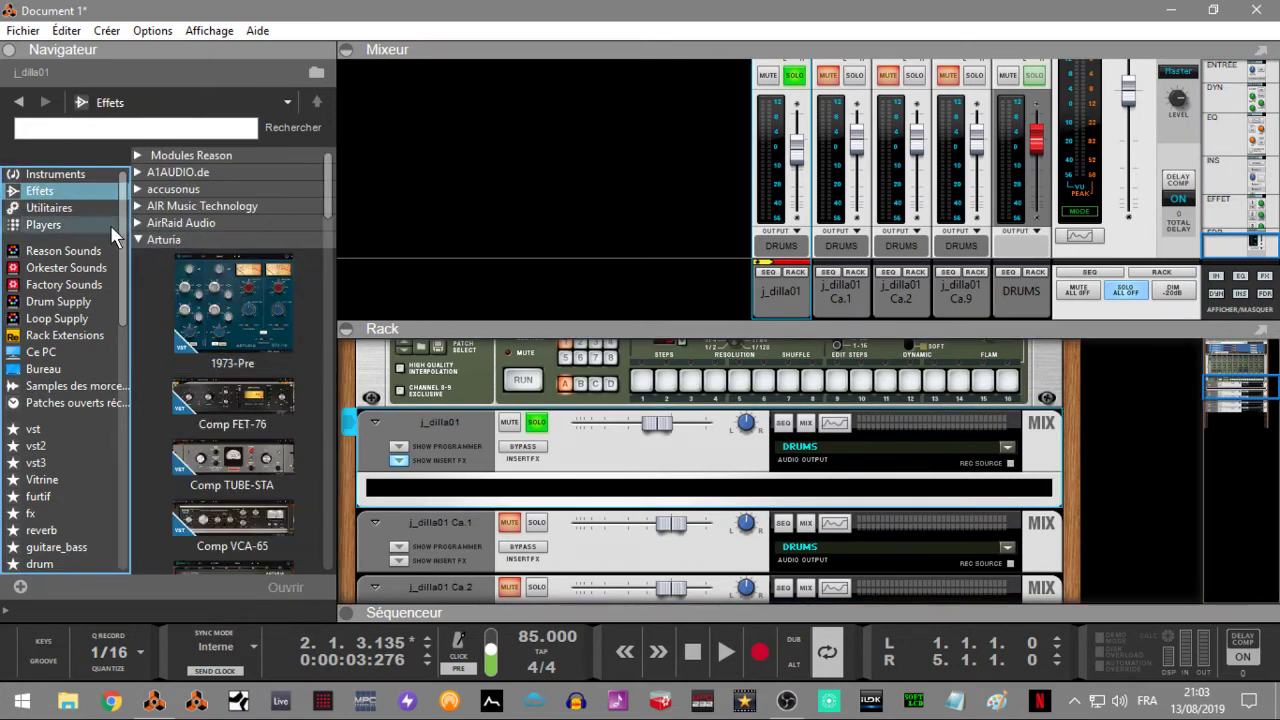
{"action": "left_click", "coordinate": [137, 240]}
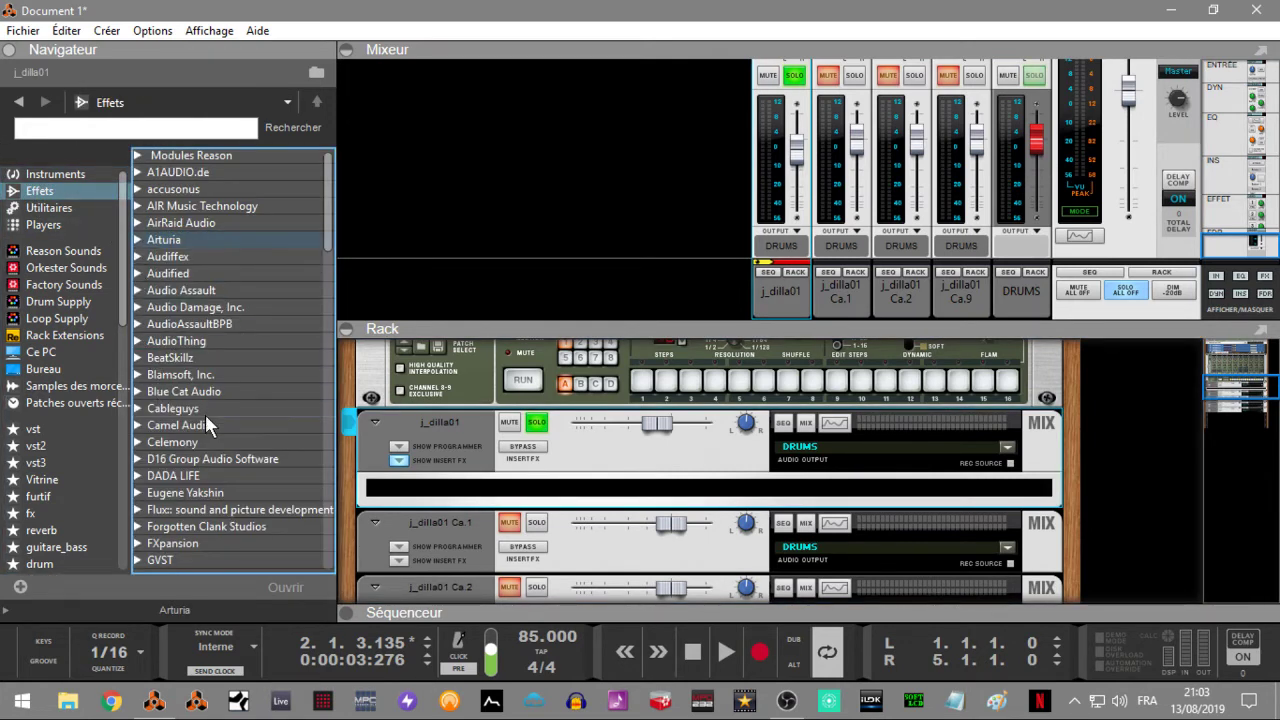
{"action": "left_click", "coordinate": [143, 409]}
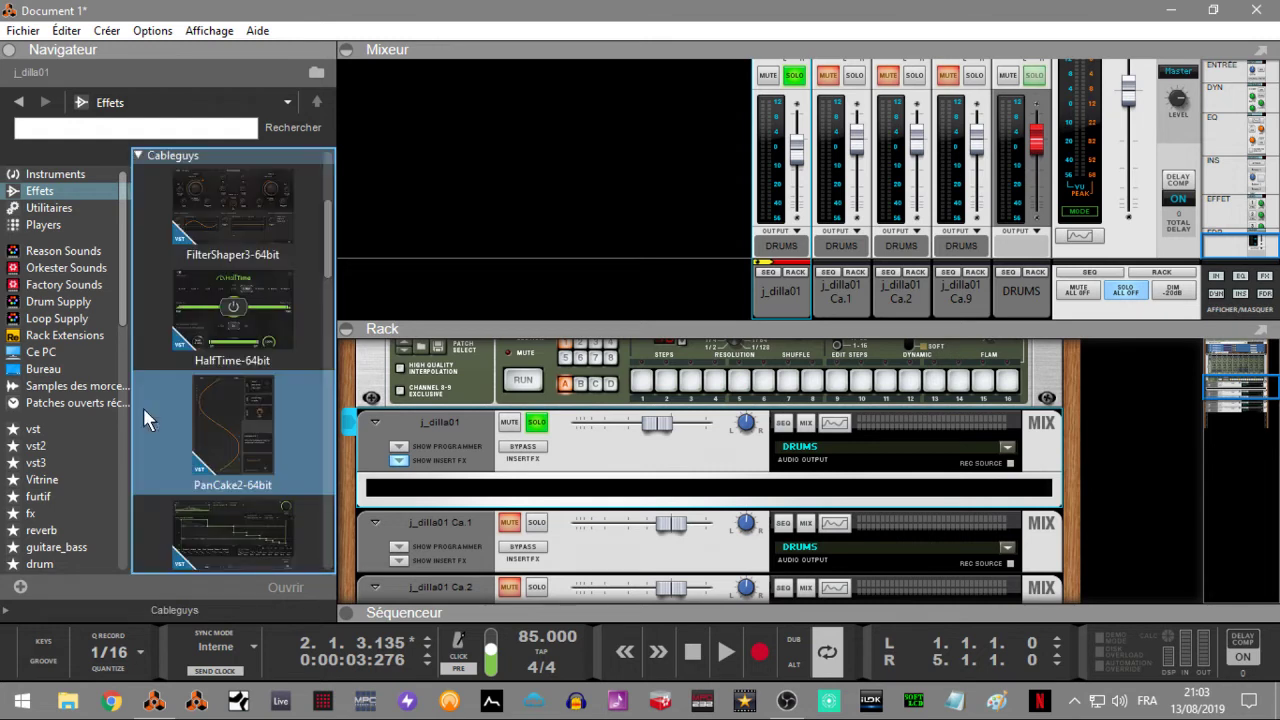
{"action": "left_click_drag", "start_coordinate": [219, 416], "coordinate": [750, 535]}
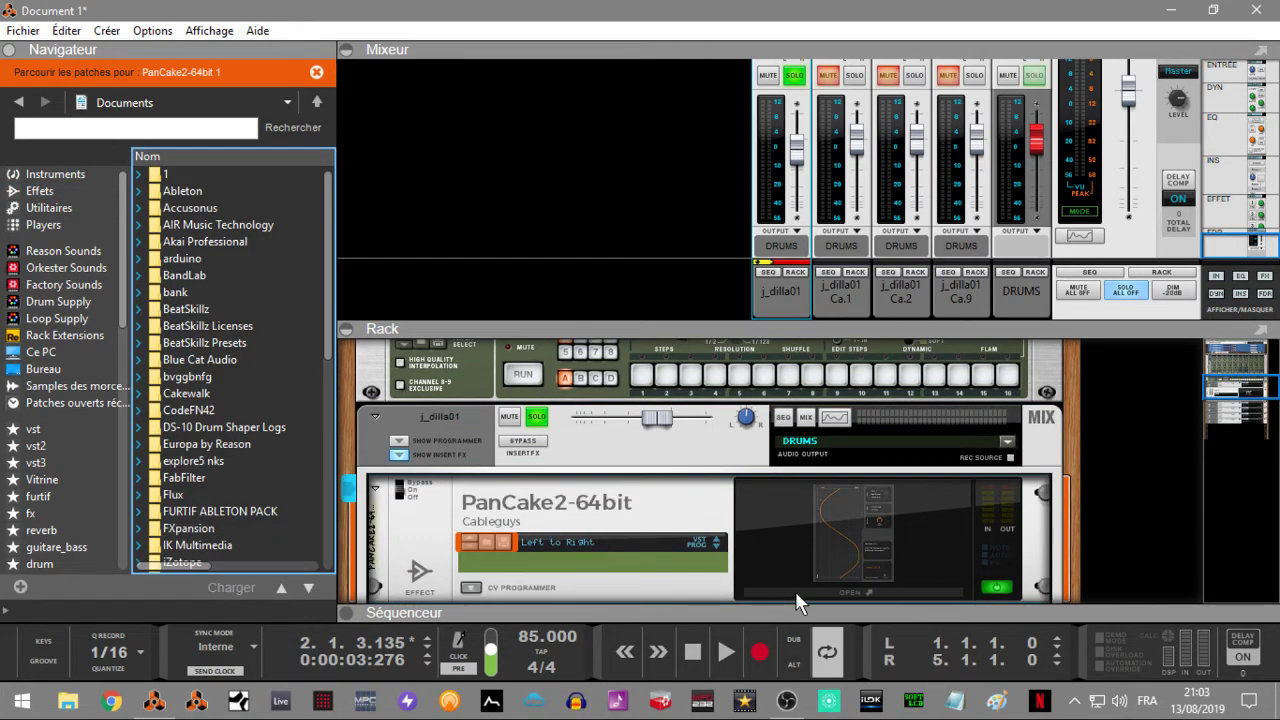
Open PanCake2 during playback, load its Ryhthm program, and close the plug-in window.
{"action": "left_click", "coordinate": [797, 594]}
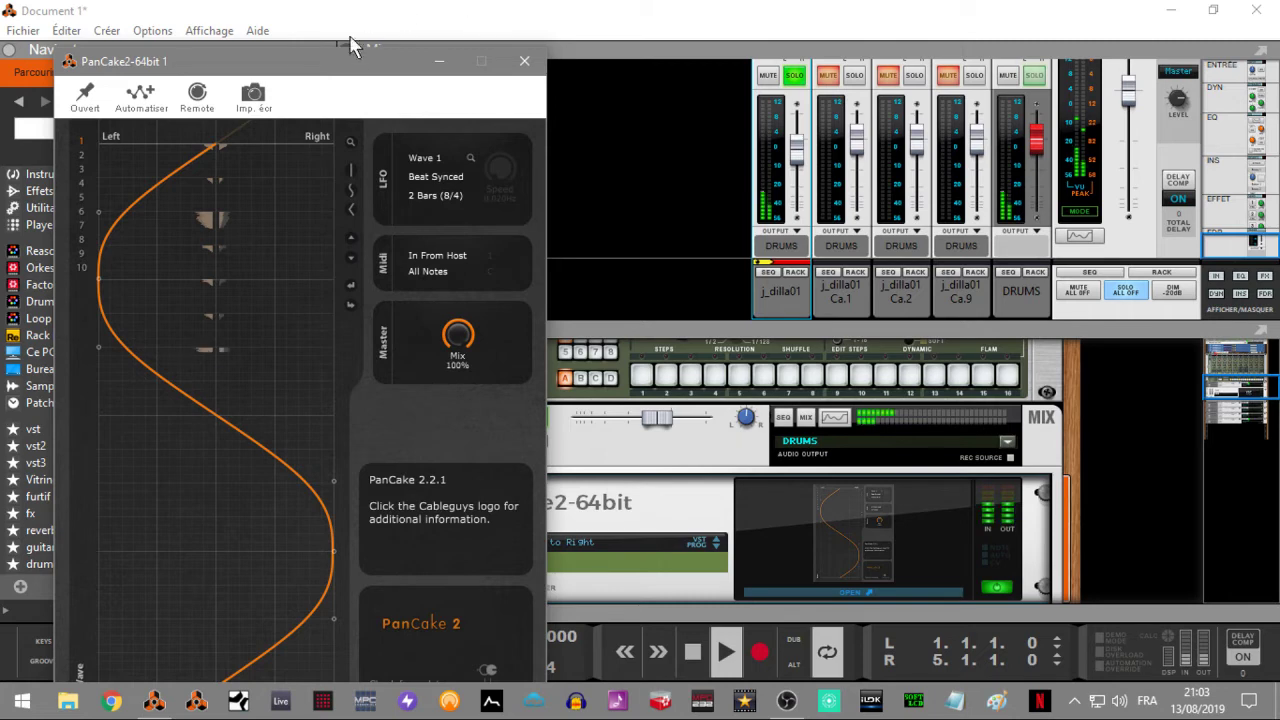
{"action": "left_click_drag", "start_coordinate": [362, 49], "coordinate": [325, 35]}
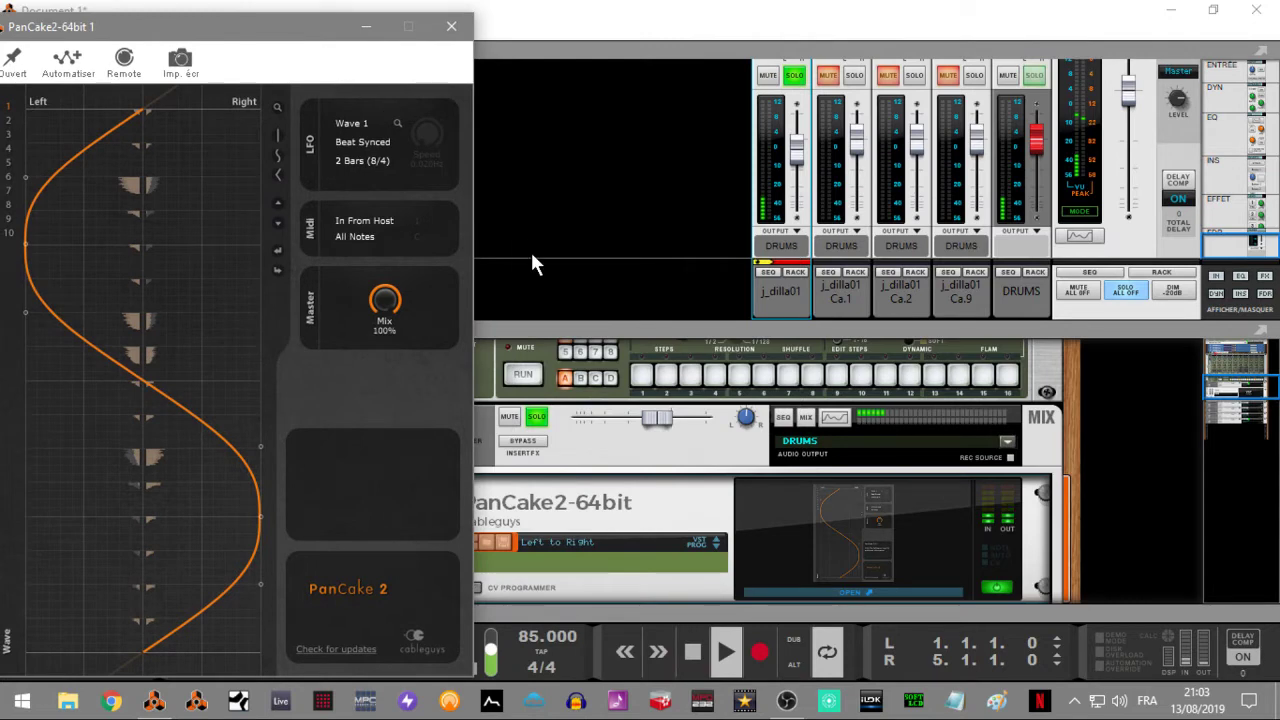
{"action": "left_click", "coordinate": [610, 541]}
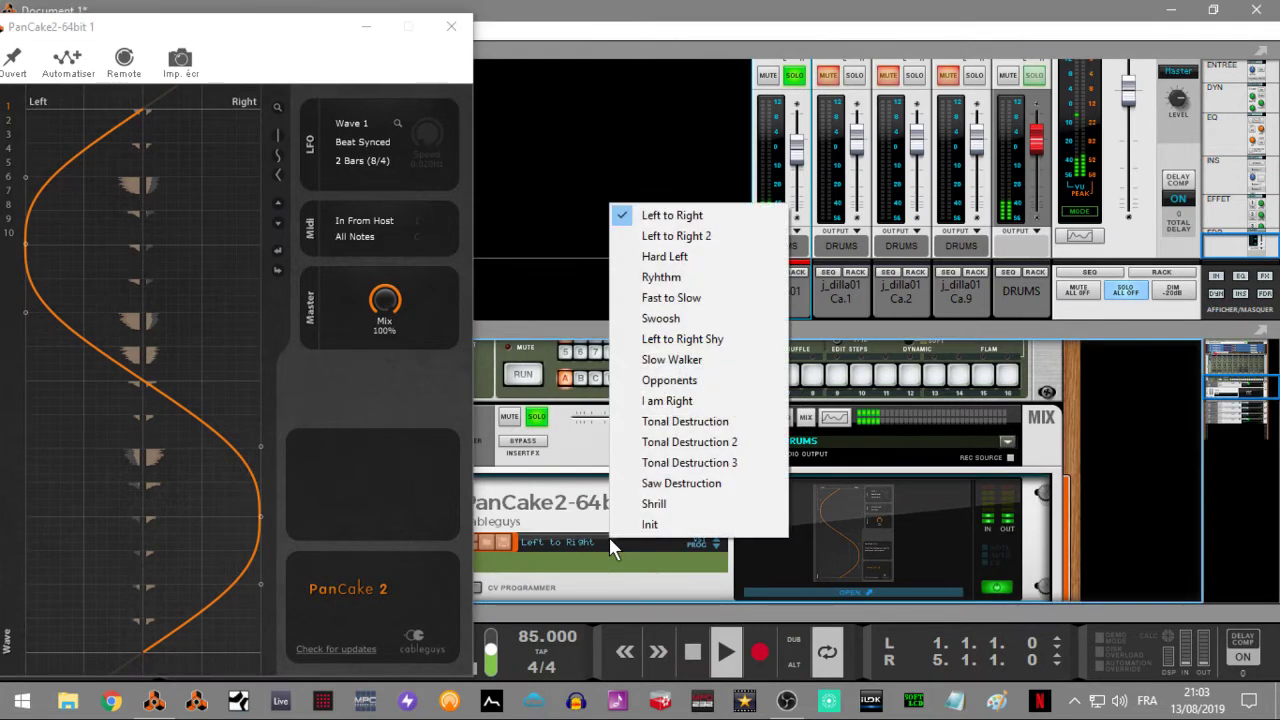
{"action": "left_click", "coordinate": [661, 277]}
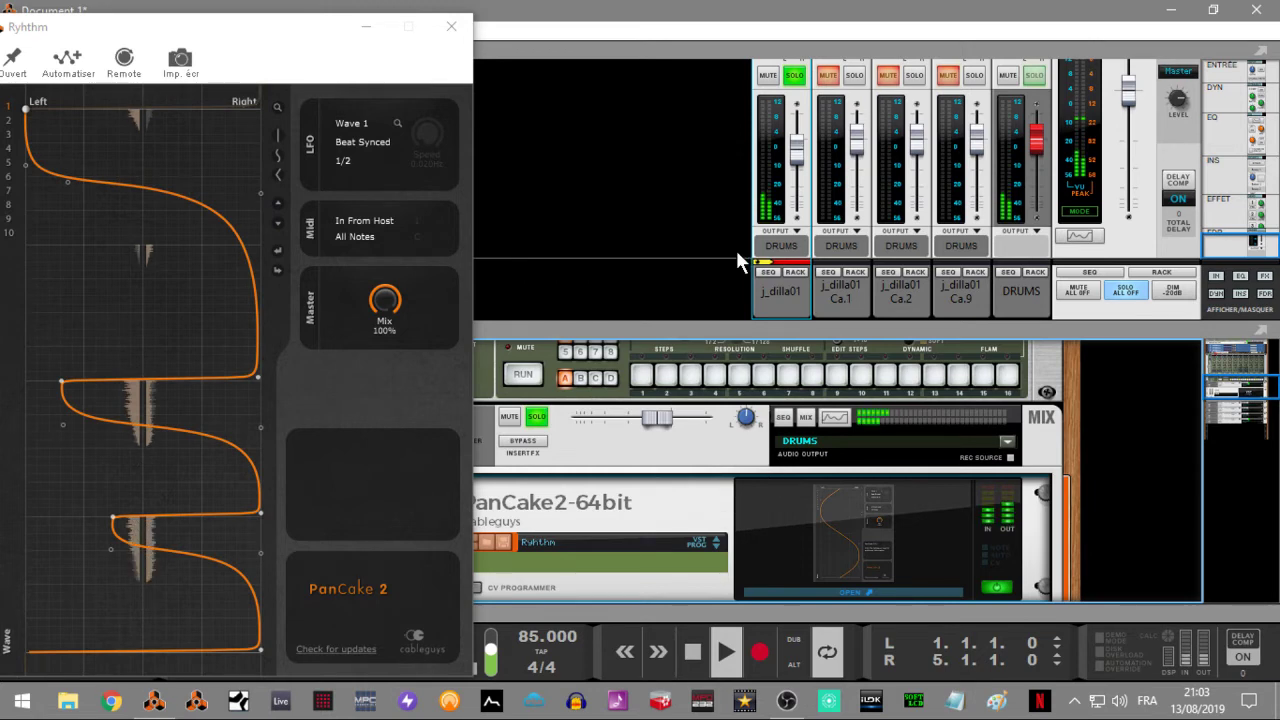
{"action": "left_click", "coordinate": [451, 26]}
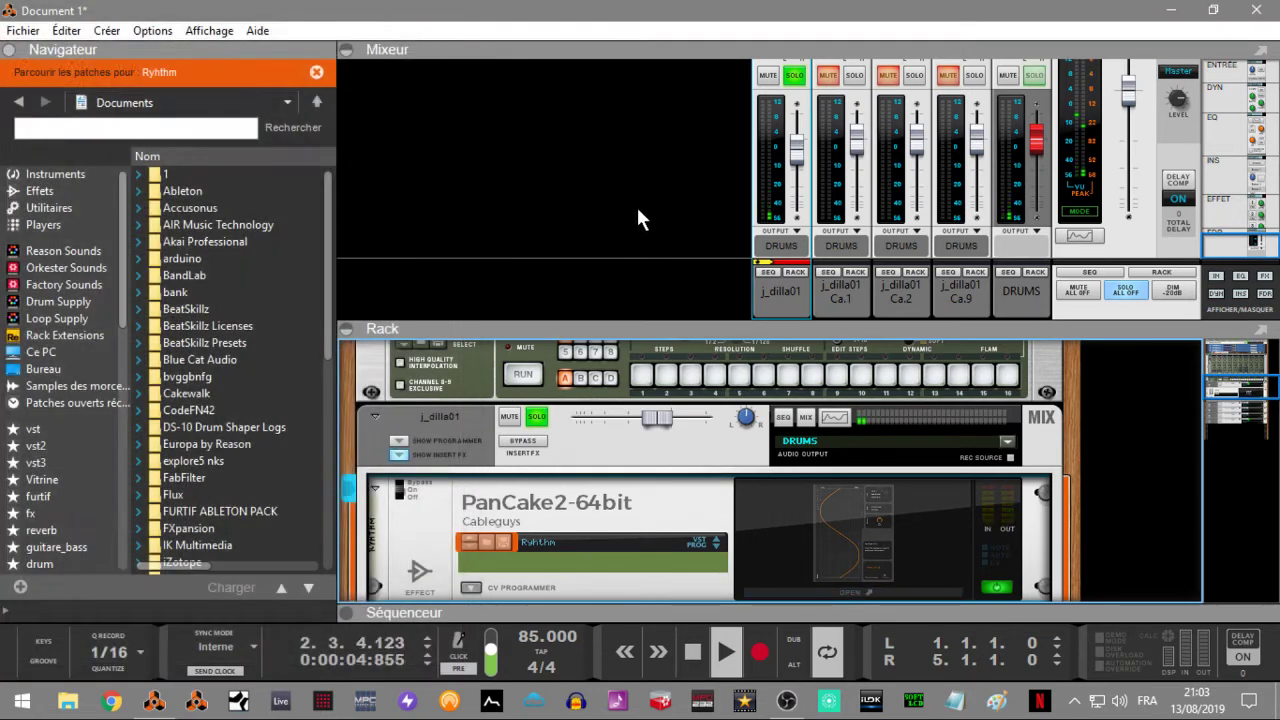
Hide the rack, add Ca.1 and Ca.2 to the soloed channels, and adjust the level of Ca.1.
{"action": "left_click", "coordinate": [345, 328]}
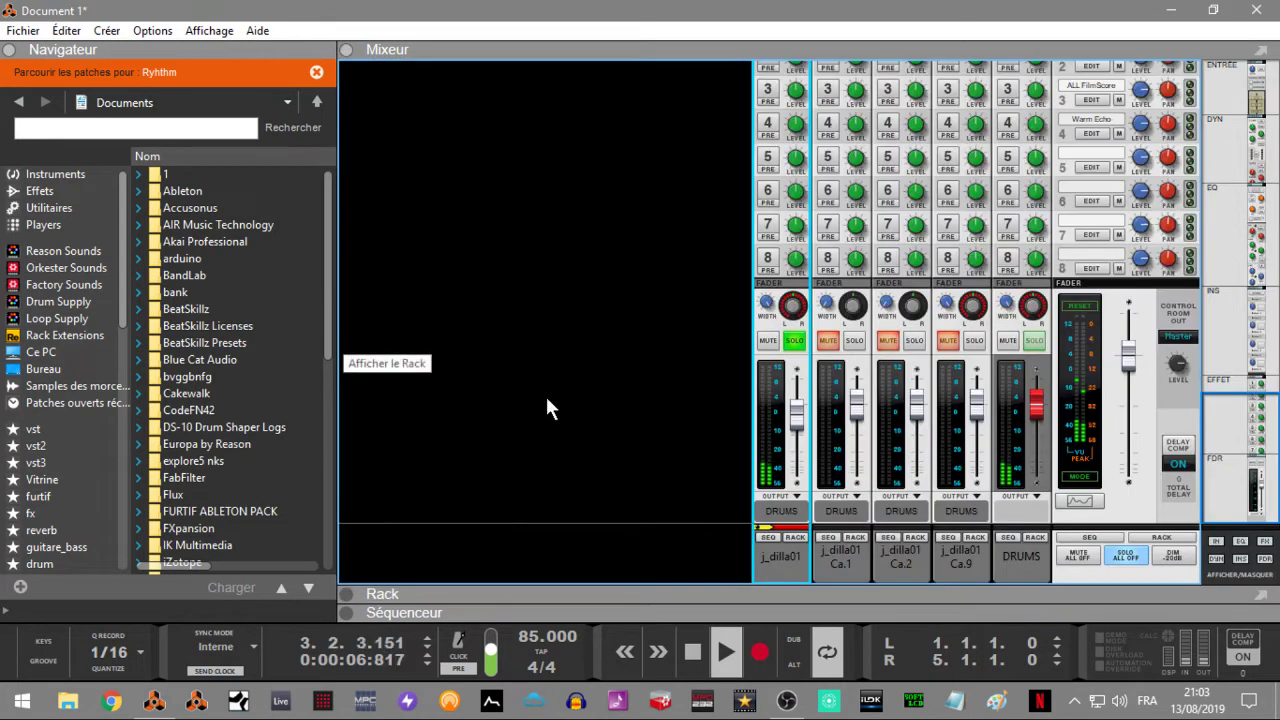
{"action": "left_click", "coordinate": [855, 342]}
{"action": "left_click_drag", "start_coordinate": [858, 414], "coordinate": [860, 405]}
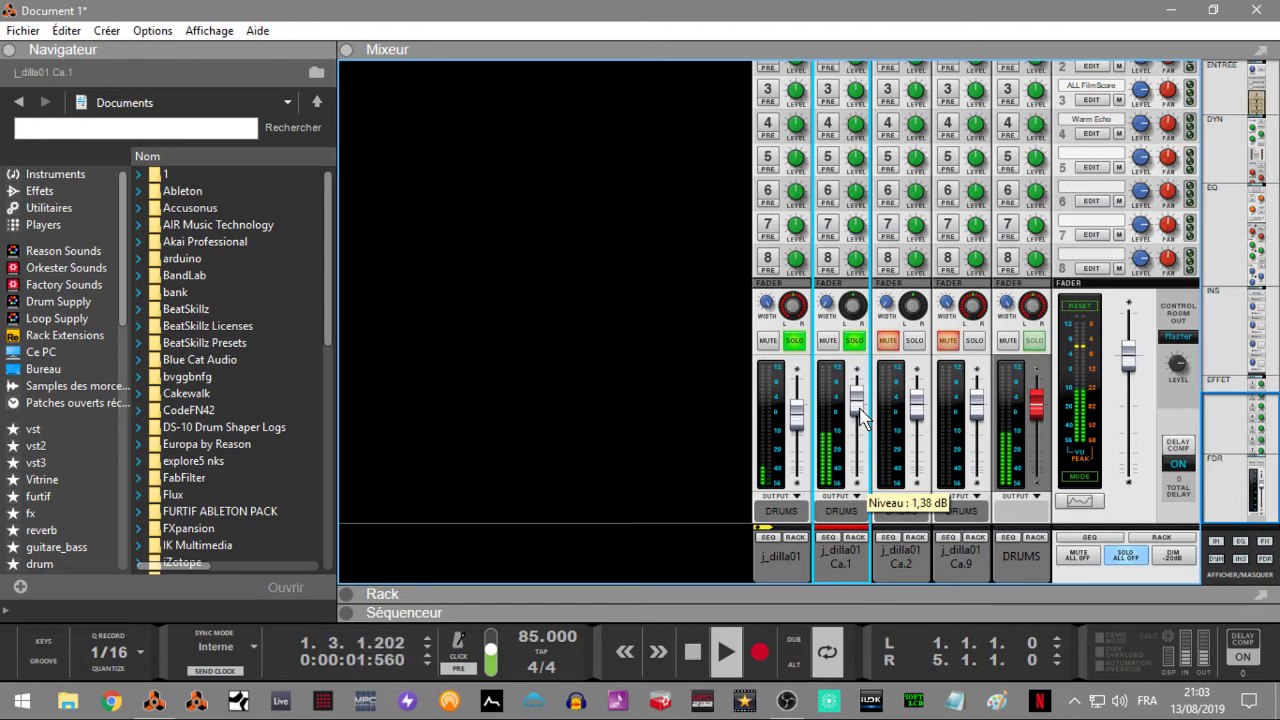
{"action": "left_click", "coordinate": [914, 342]}
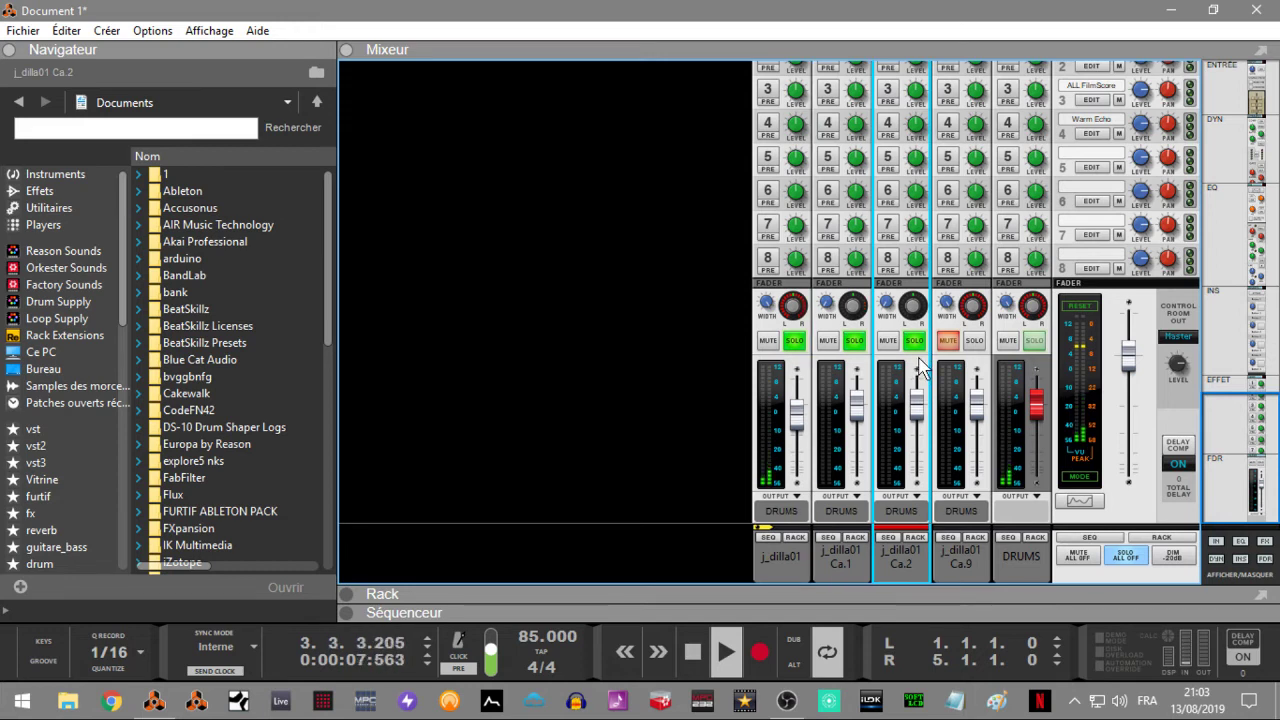
{"action": "mouse_move", "coordinate": [920, 415]}
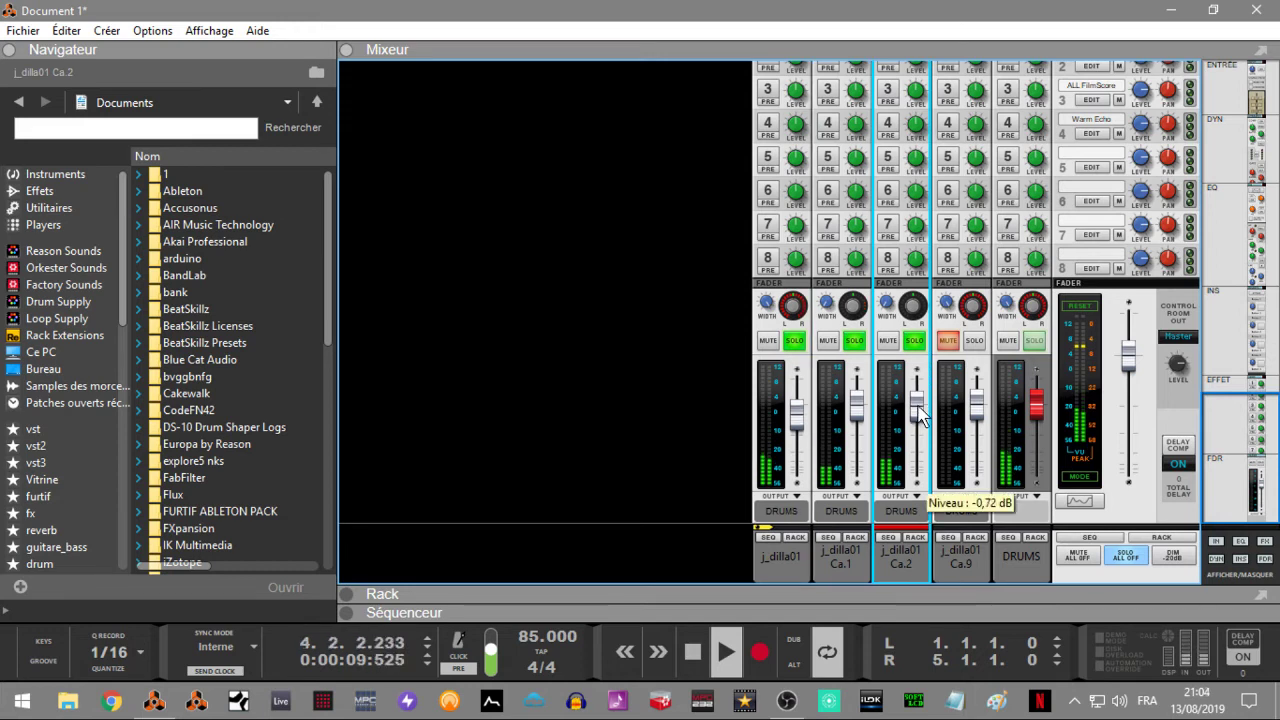
Clear all solos and open the master section's Spectrum EQ window, placing it clear of the mixer channels.
{"action": "left_click", "coordinate": [1126, 555]}
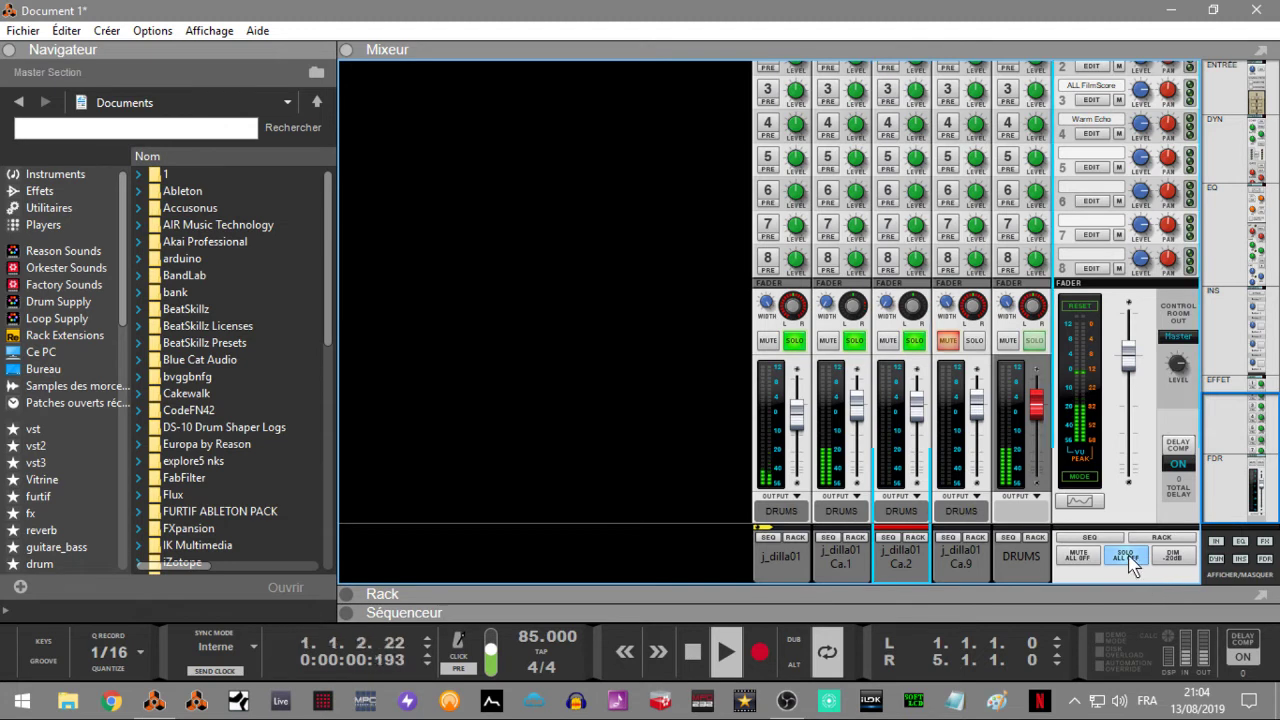
{"action": "left_click", "coordinate": [1080, 500]}
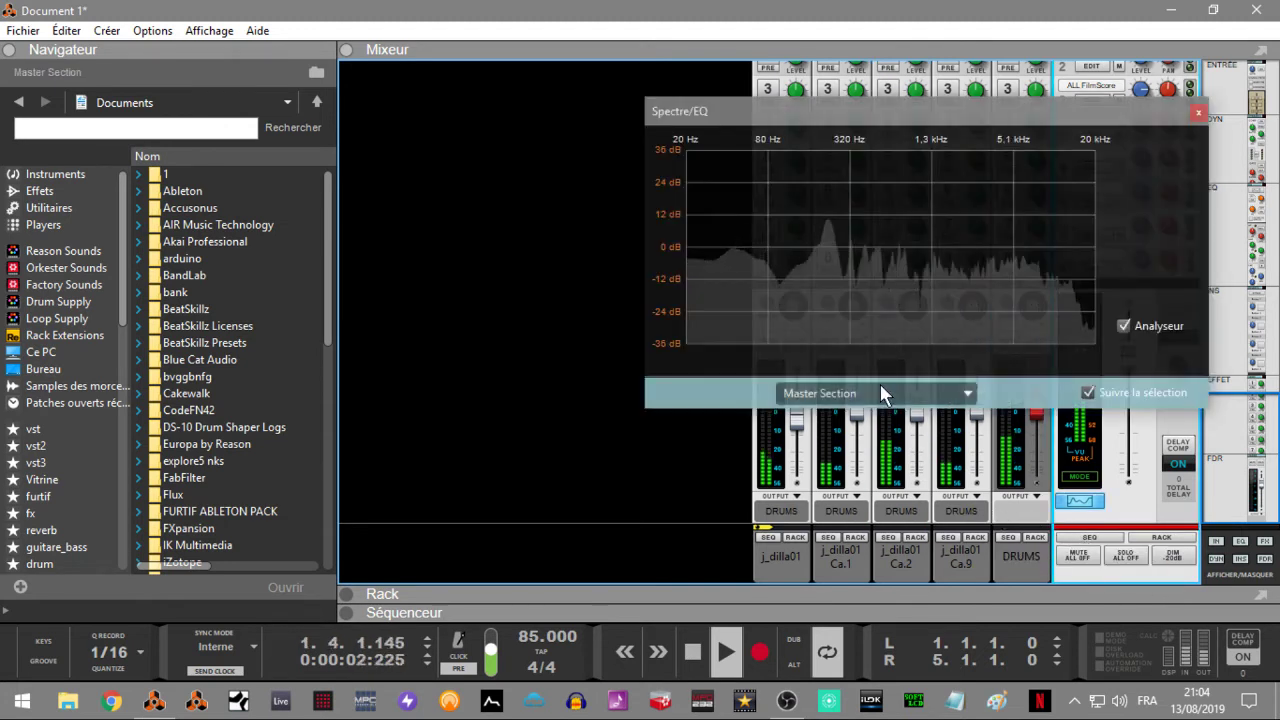
{"action": "left_click_drag", "start_coordinate": [943, 110], "coordinate": [476, 110]}
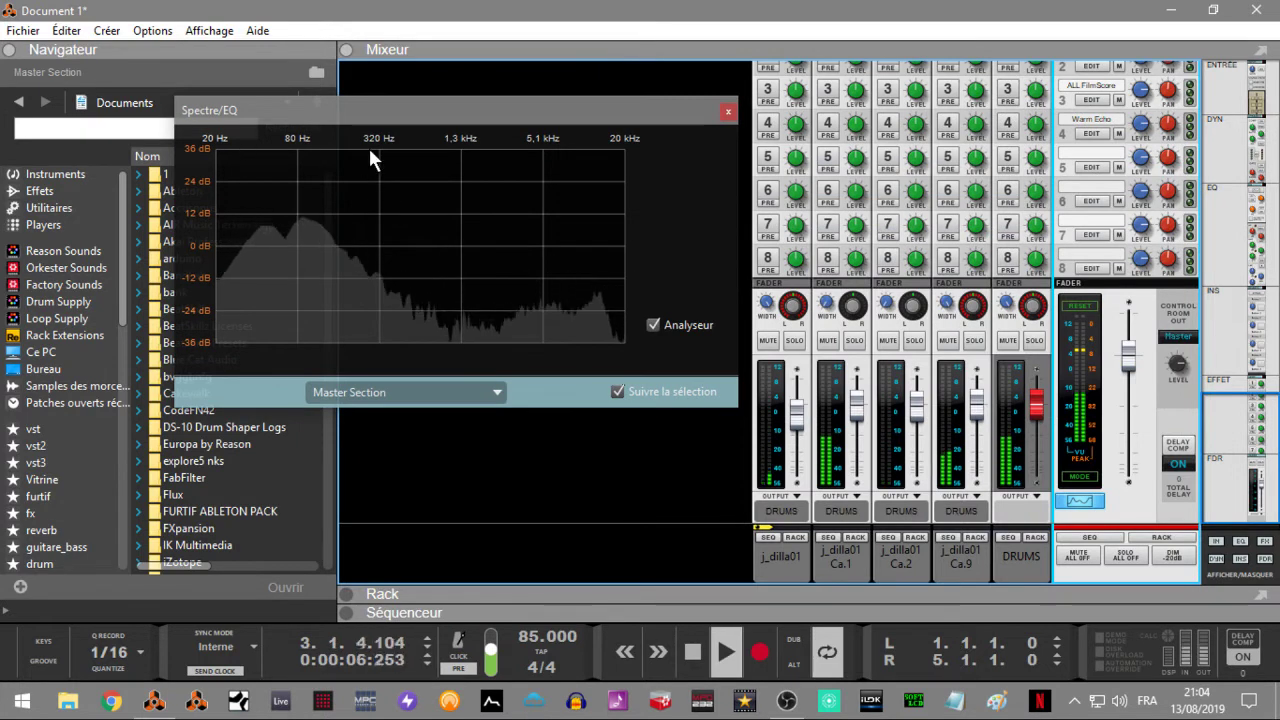
Solo j_dilla01 and enable its high-pass filter at about 660 Hz.
{"action": "left_click", "coordinate": [794, 340]}
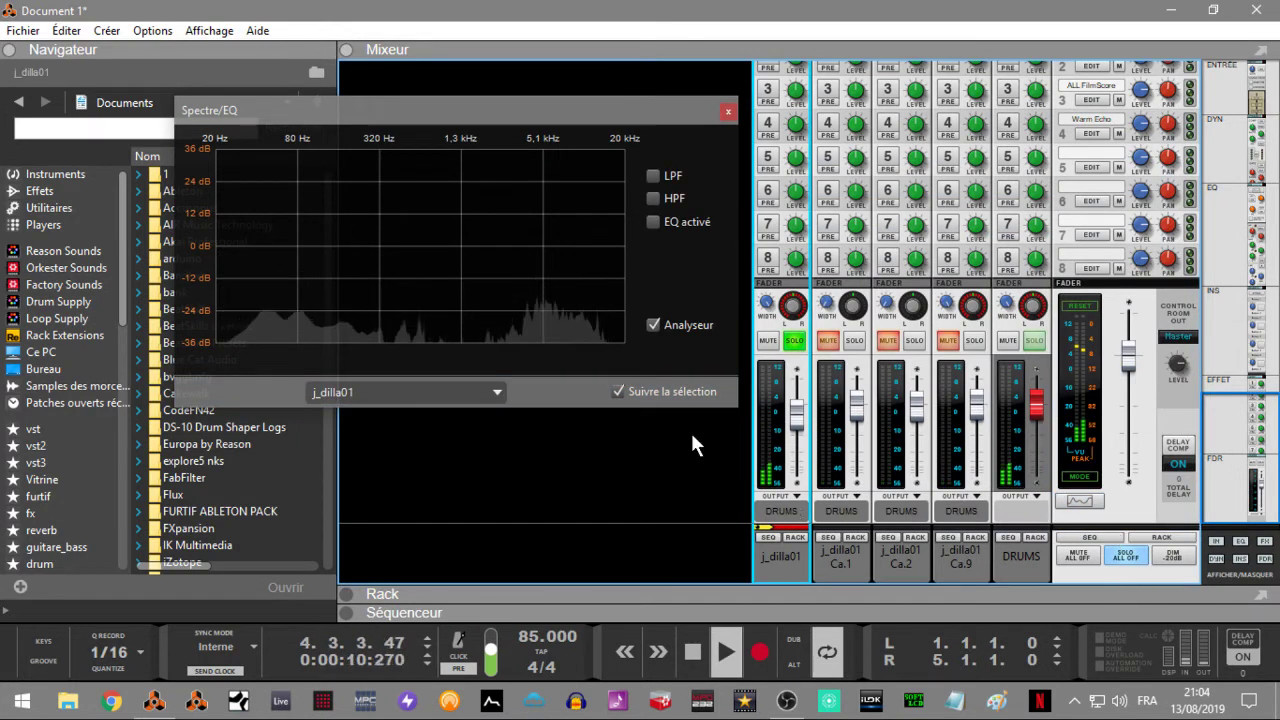
{"action": "left_click", "coordinate": [651, 197]}
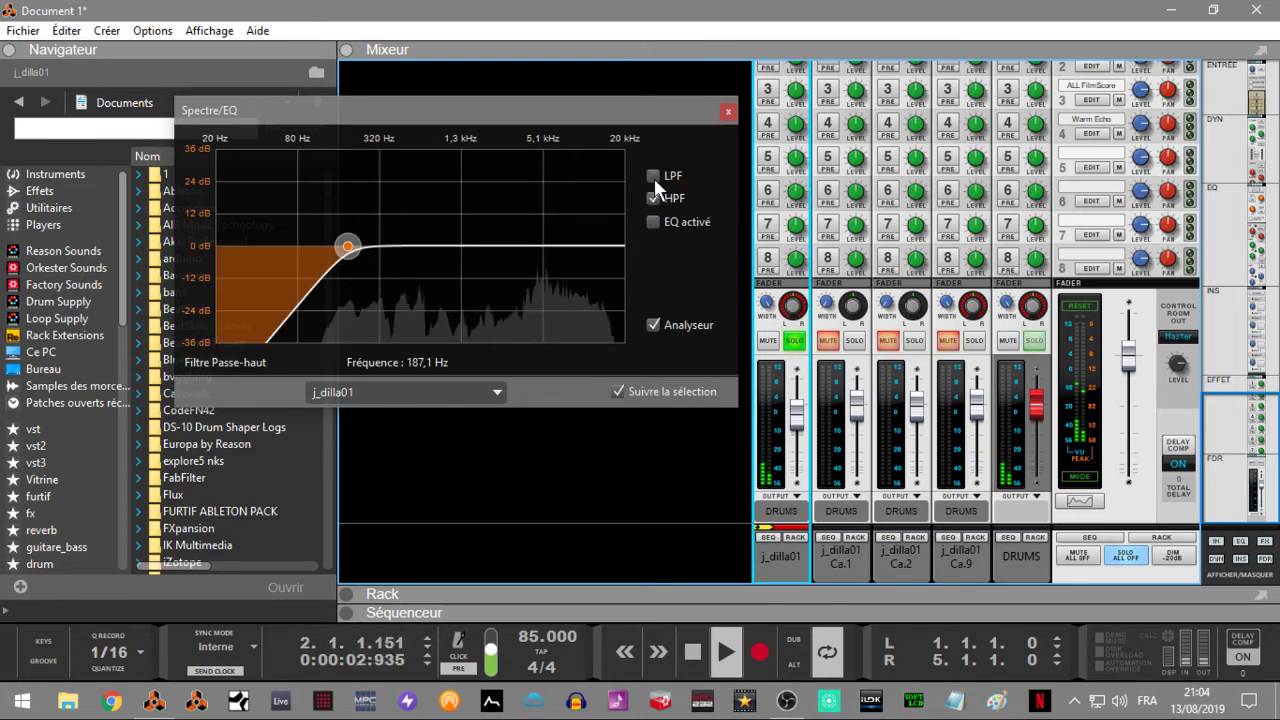
{"action": "left_click_drag", "start_coordinate": [347, 247], "coordinate": [427, 254]}
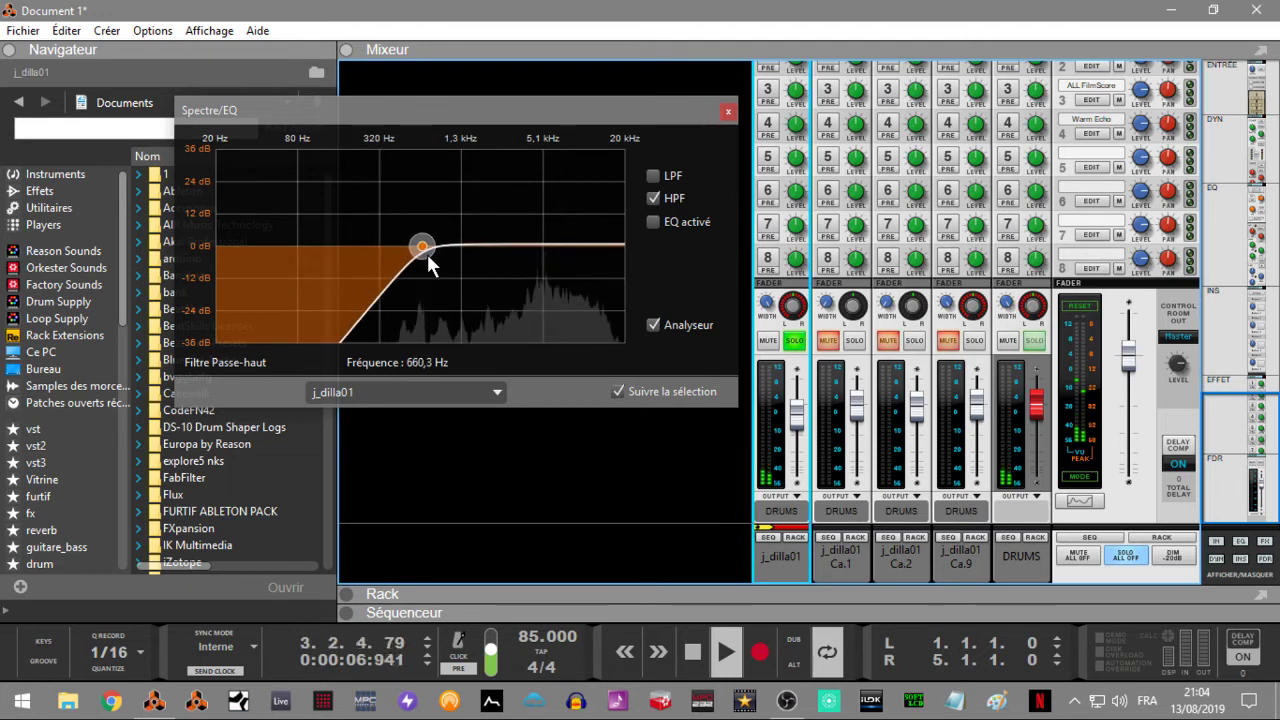
Enable j_dilla01's EQ with E mode and both HF and LF bell modes, and slightly boost the high-mid band near 5 kHz.
{"action": "left_click", "coordinate": [653, 221]}
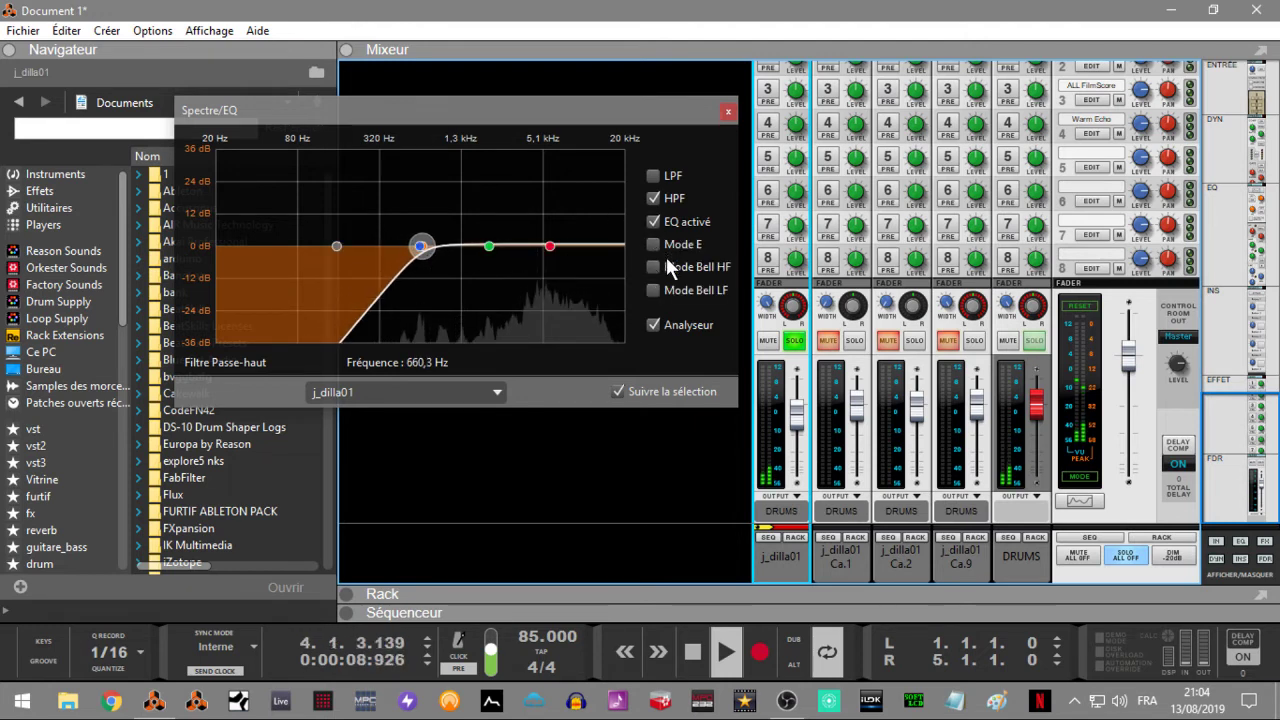
{"action": "left_click", "coordinate": [653, 244]}
{"action": "left_click", "coordinate": [654, 267]}
{"action": "left_click", "coordinate": [653, 290]}
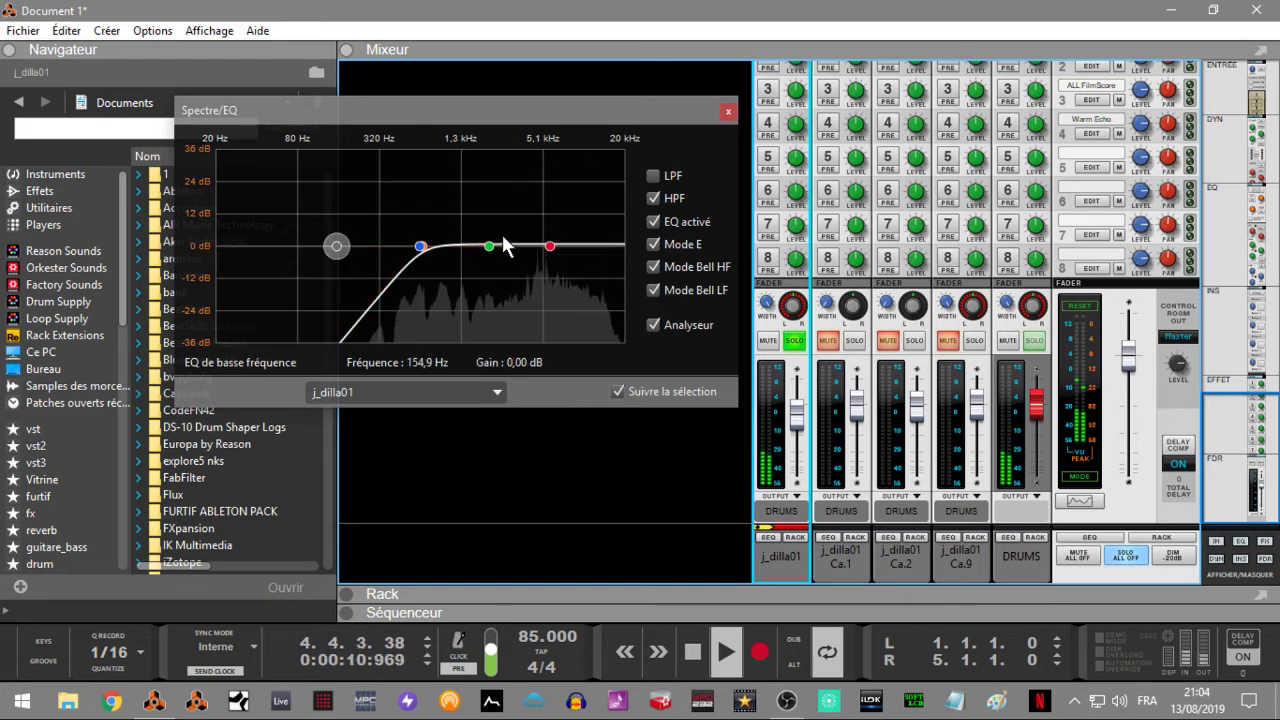
{"action": "left_click_drag", "start_coordinate": [493, 249], "coordinate": [540, 239]}
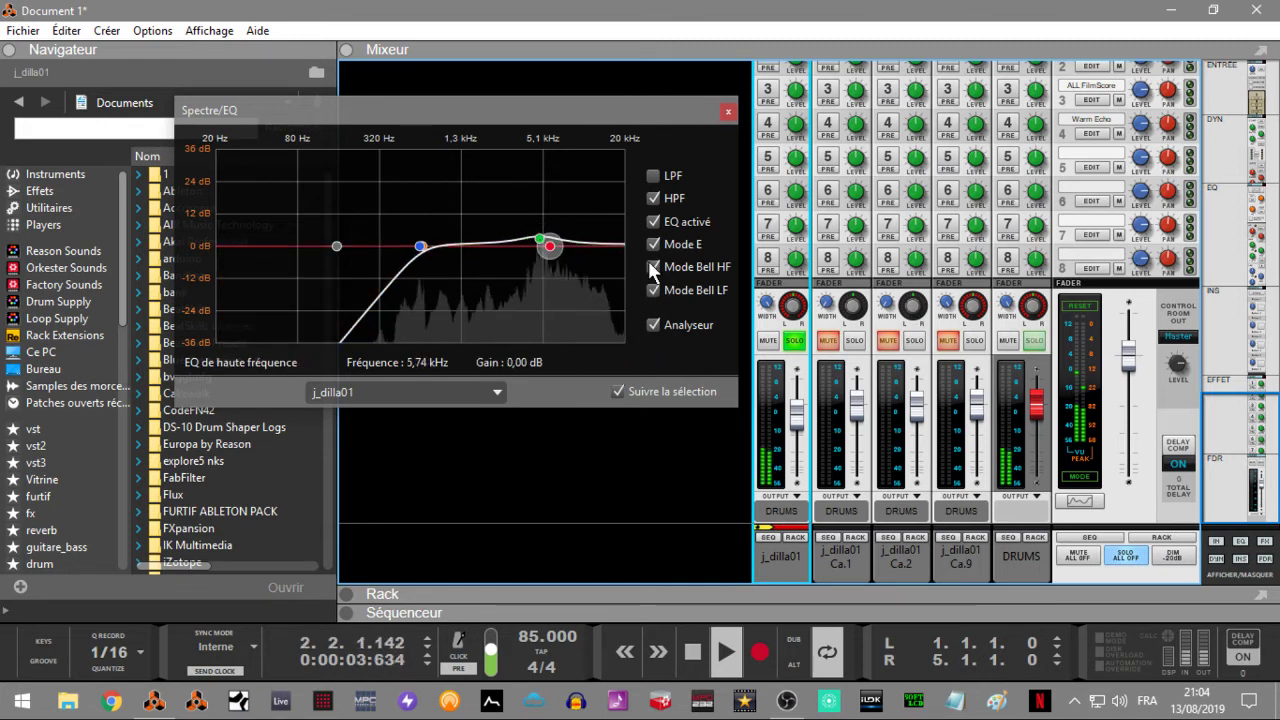
Solo Ca.1, take j_dilla01 out of the solo, and show the spectrum of Ca.1.
{"action": "left_click", "coordinate": [851, 341]}
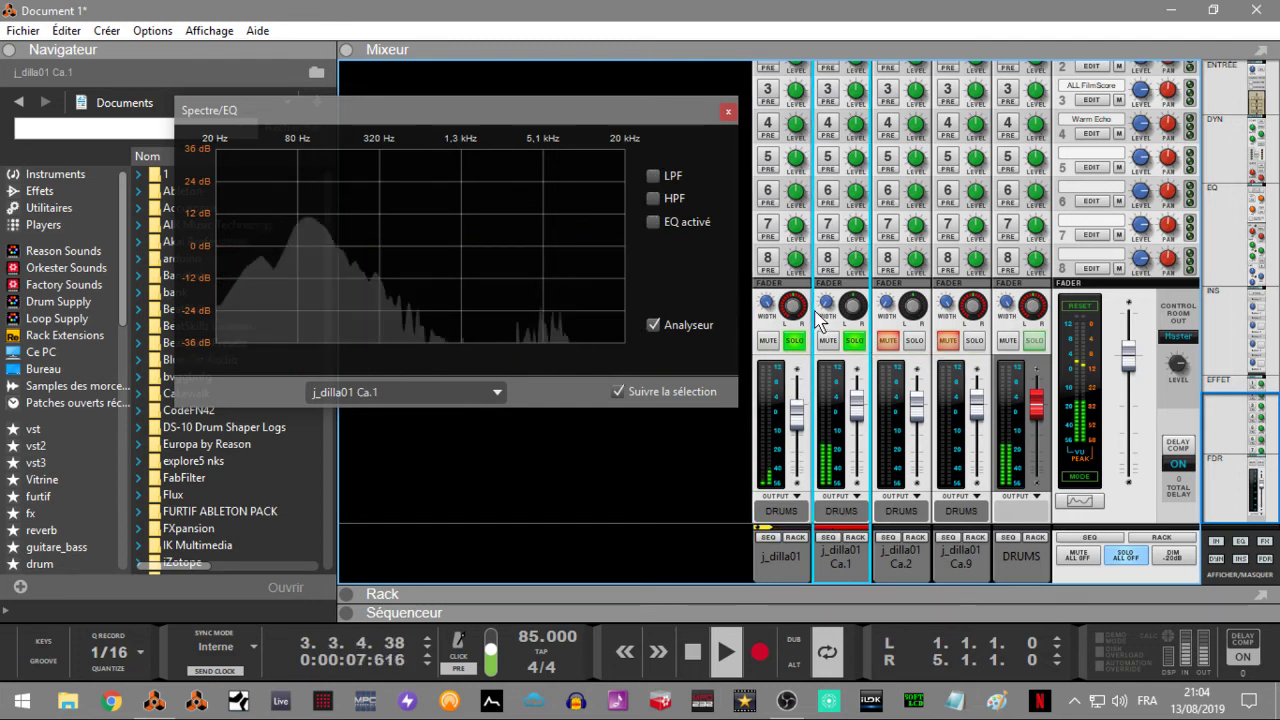
{"action": "left_click", "coordinate": [795, 341]}
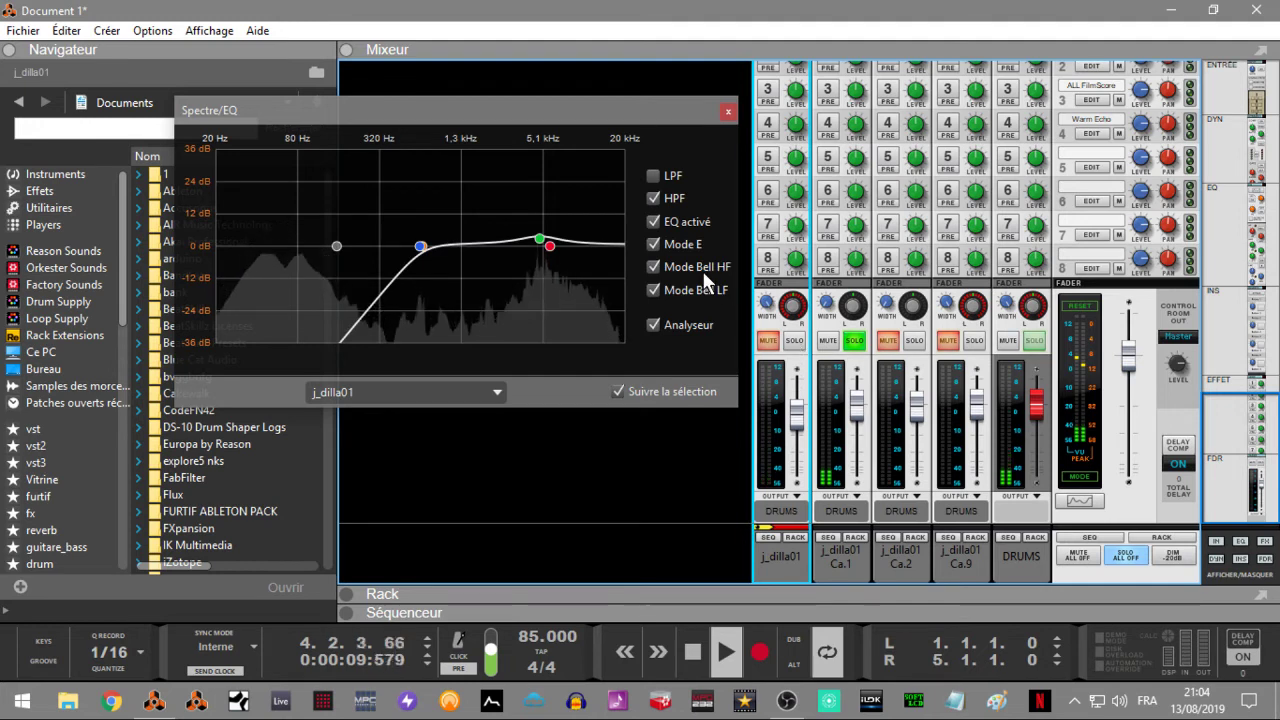
{"action": "left_click", "coordinate": [830, 380]}
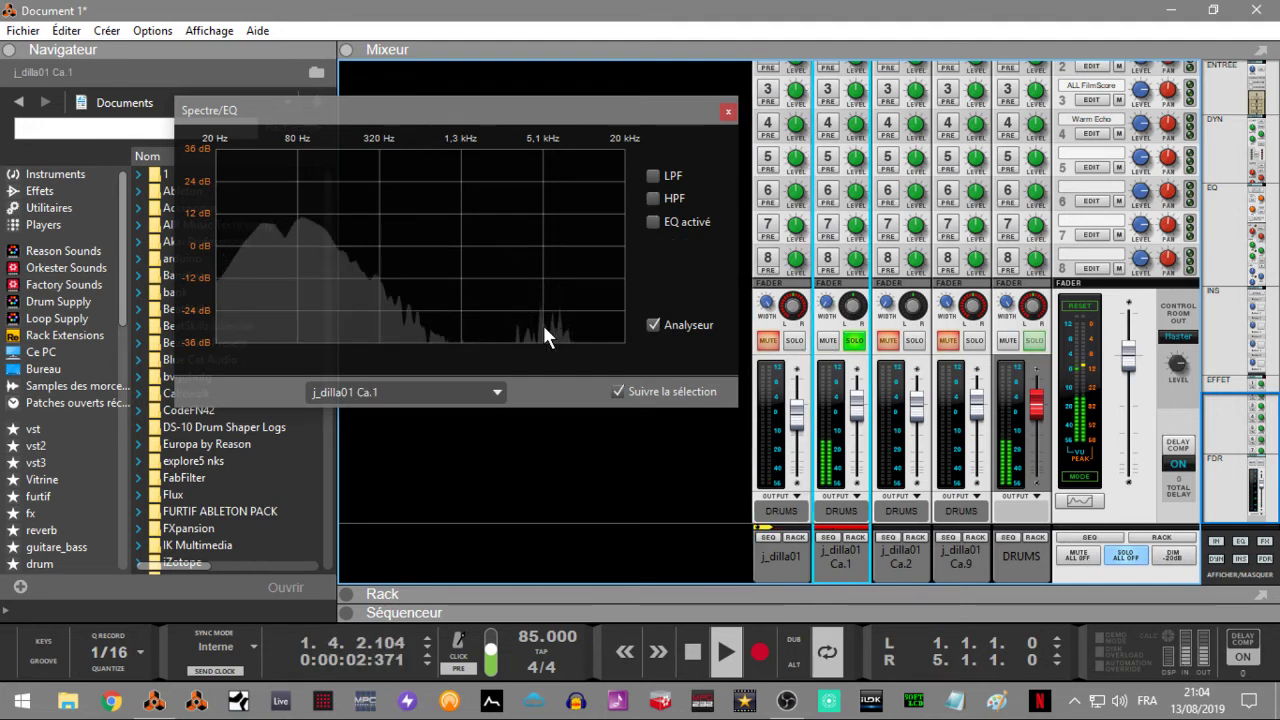
Enable a low-pass filter on Ca.1 at around 3.5 kHz, and try the high-pass filter before switching it back off.
{"action": "left_click", "coordinate": [653, 175]}
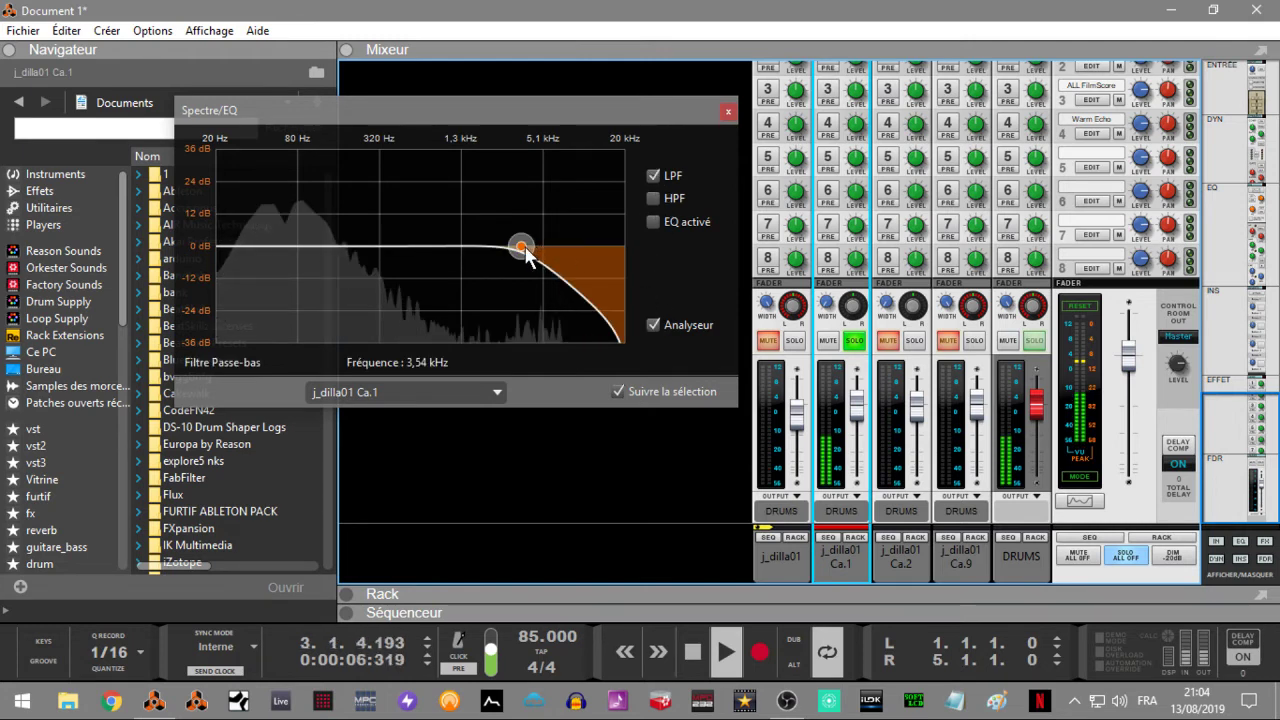
{"action": "mouse_move", "coordinate": [524, 250]}
{"action": "left_mouse_down"}
{"action": "mouse_move", "coordinate": [489, 254]}
{"action": "mouse_move", "coordinate": [515, 256]}
{"action": "left_mouse_up"}
{"action": "left_click", "coordinate": [652, 198]}
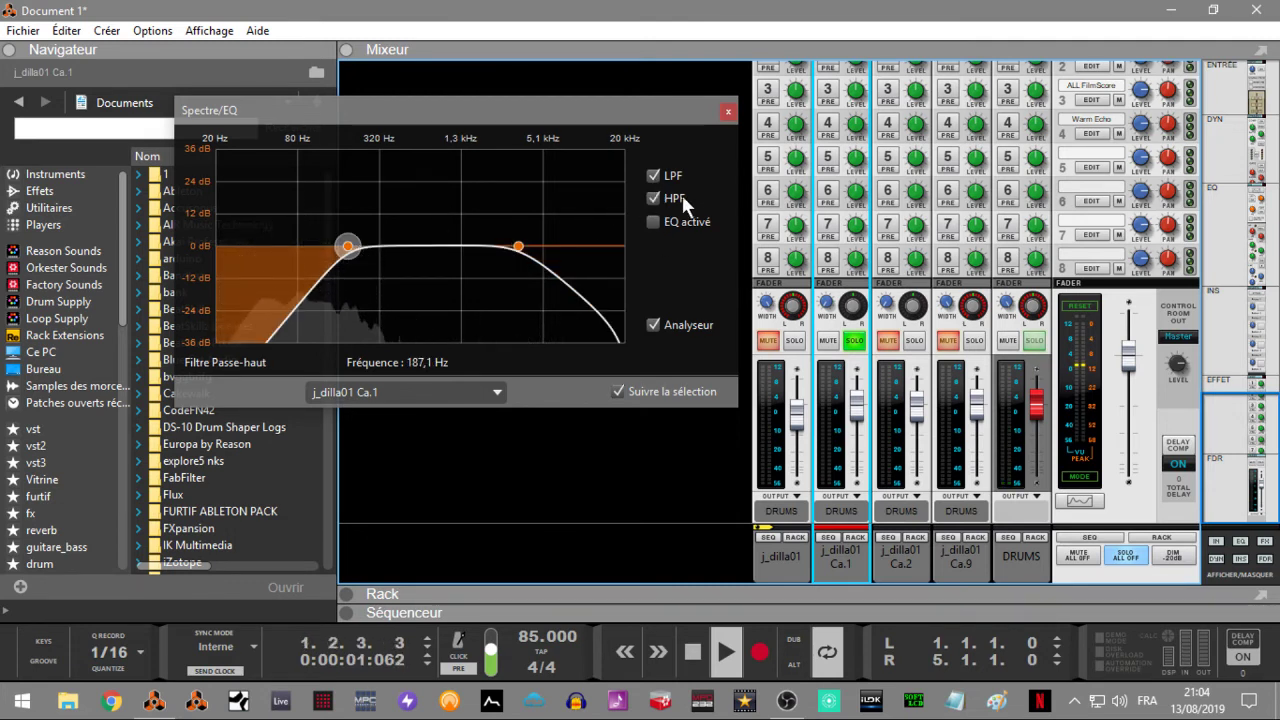
{"action": "left_click", "coordinate": [654, 197]}
Enable the EQ of Ca.1 with E mode and both the HF and LF bell modes.
{"action": "left_click", "coordinate": [655, 222]}
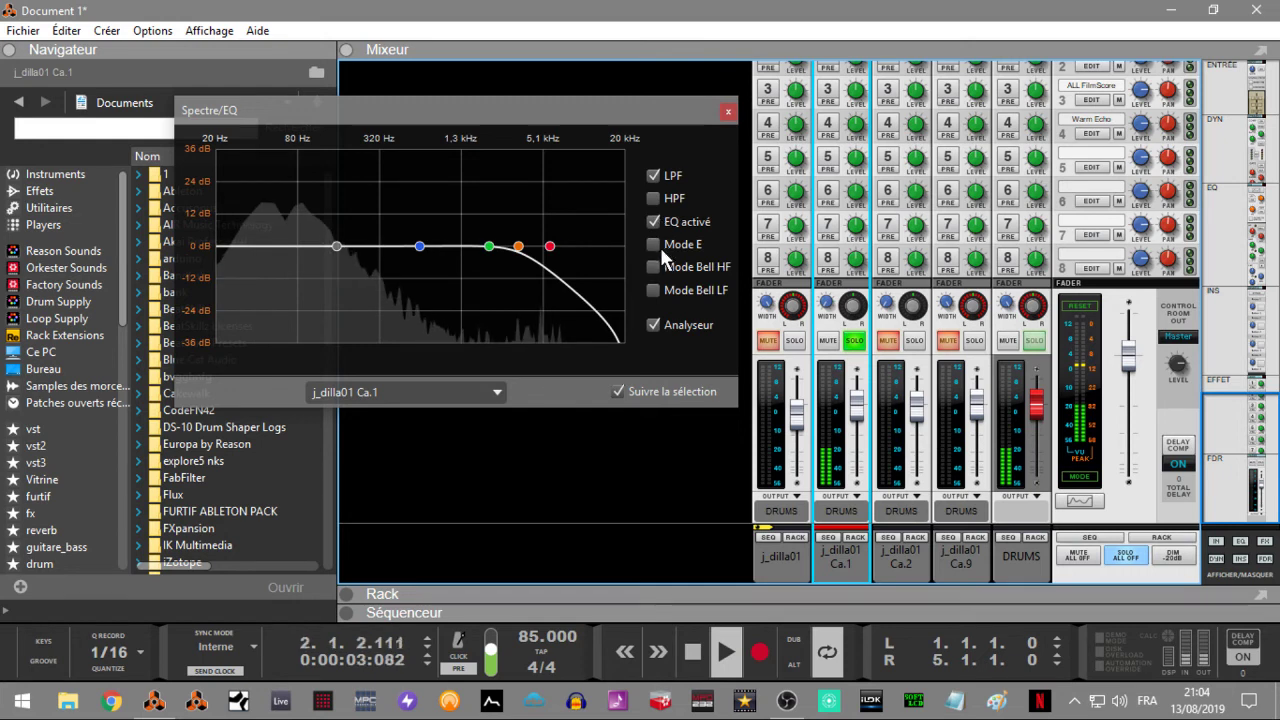
{"action": "left_click", "coordinate": [655, 245]}
{"action": "left_click", "coordinate": [656, 267]}
{"action": "left_click", "coordinate": [656, 290]}
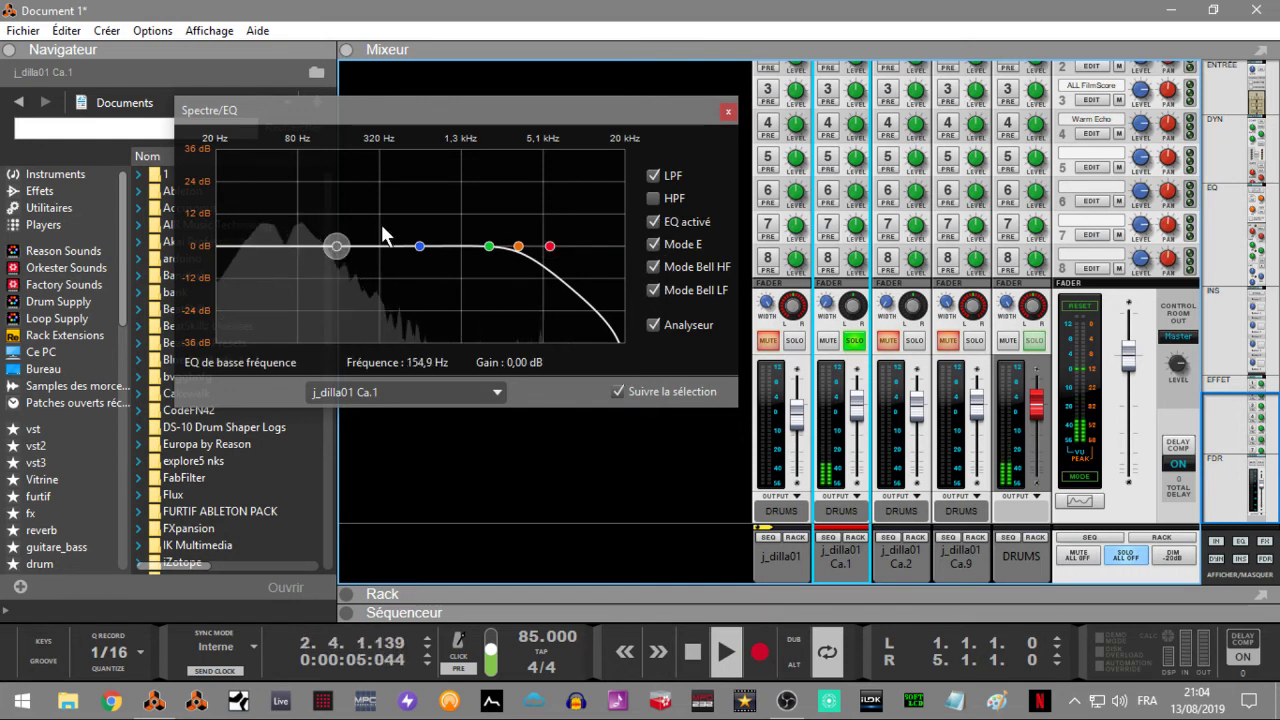
Shape the EQ of Ca.1: low-mids about -15.6 dB at 895 Hz, high-mids about +4.1 dB at 2.28 kHz, lows about +3.2 dB at 80 Hz.
{"action": "left_click_drag", "start_coordinate": [421, 247], "coordinate": [440, 288]}
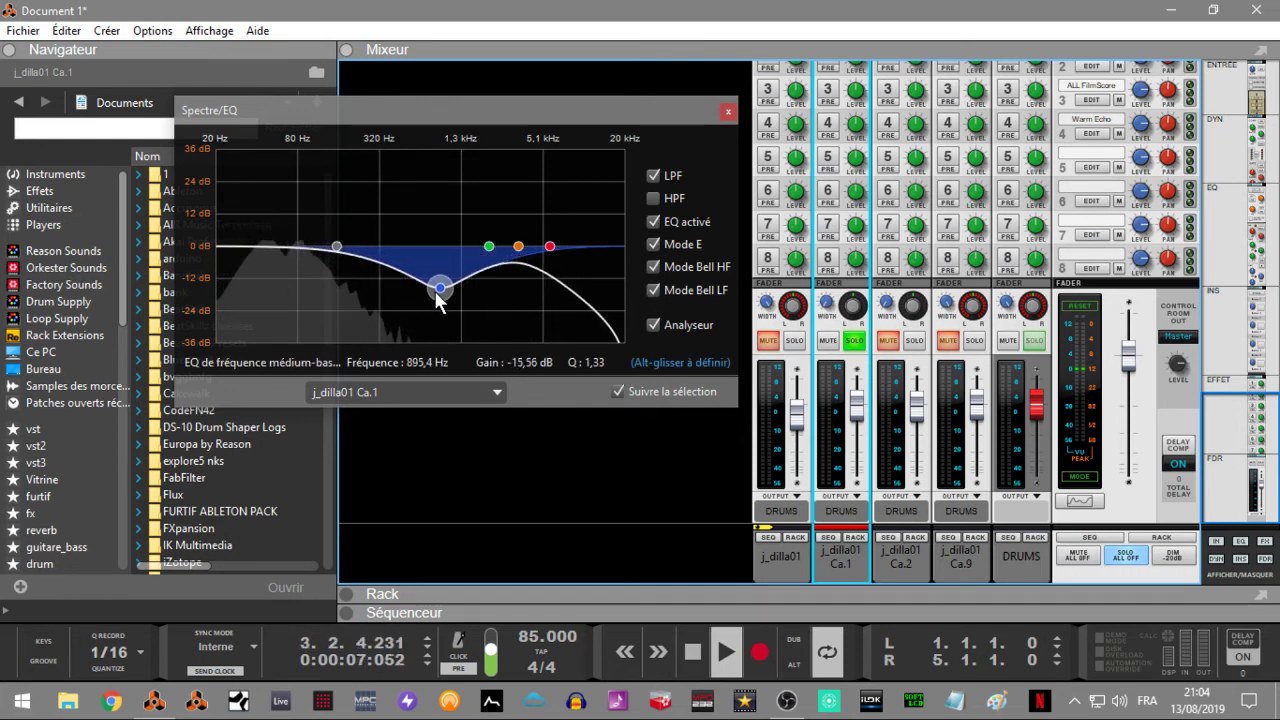
{"action": "left_click_drag", "start_coordinate": [489, 246], "coordinate": [494, 236]}
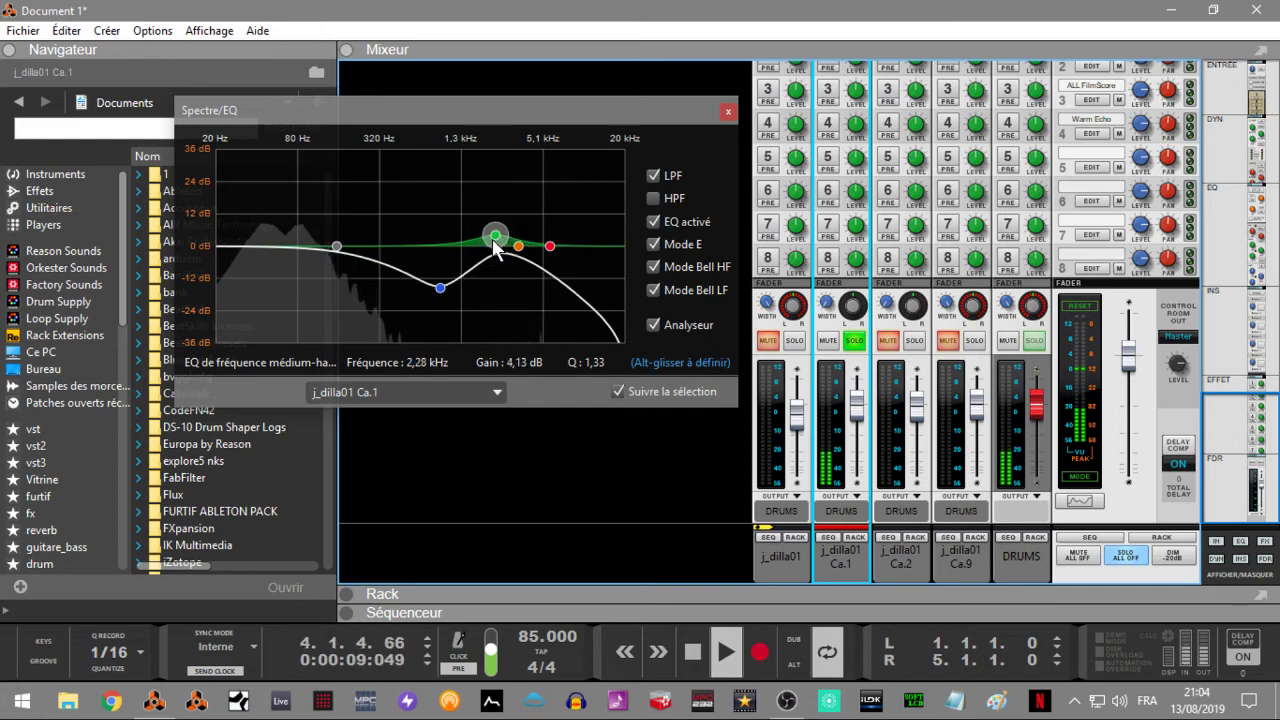
{"action": "left_click_drag", "start_coordinate": [337, 246], "coordinate": [296, 241]}
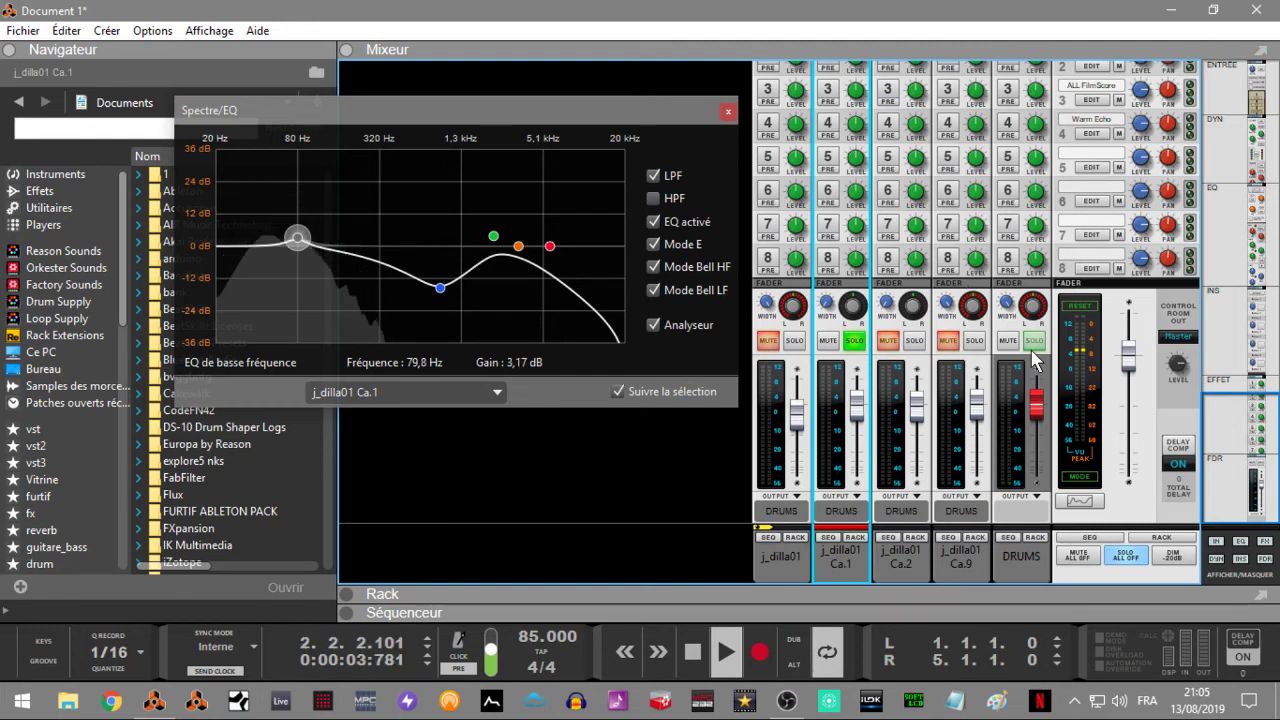
Solo Ca.2 in place of Ca.1 and enable its high-pass filter at about 216 Hz.
{"action": "left_click", "coordinate": [914, 341]}
{"action": "left_click", "coordinate": [889, 383]}
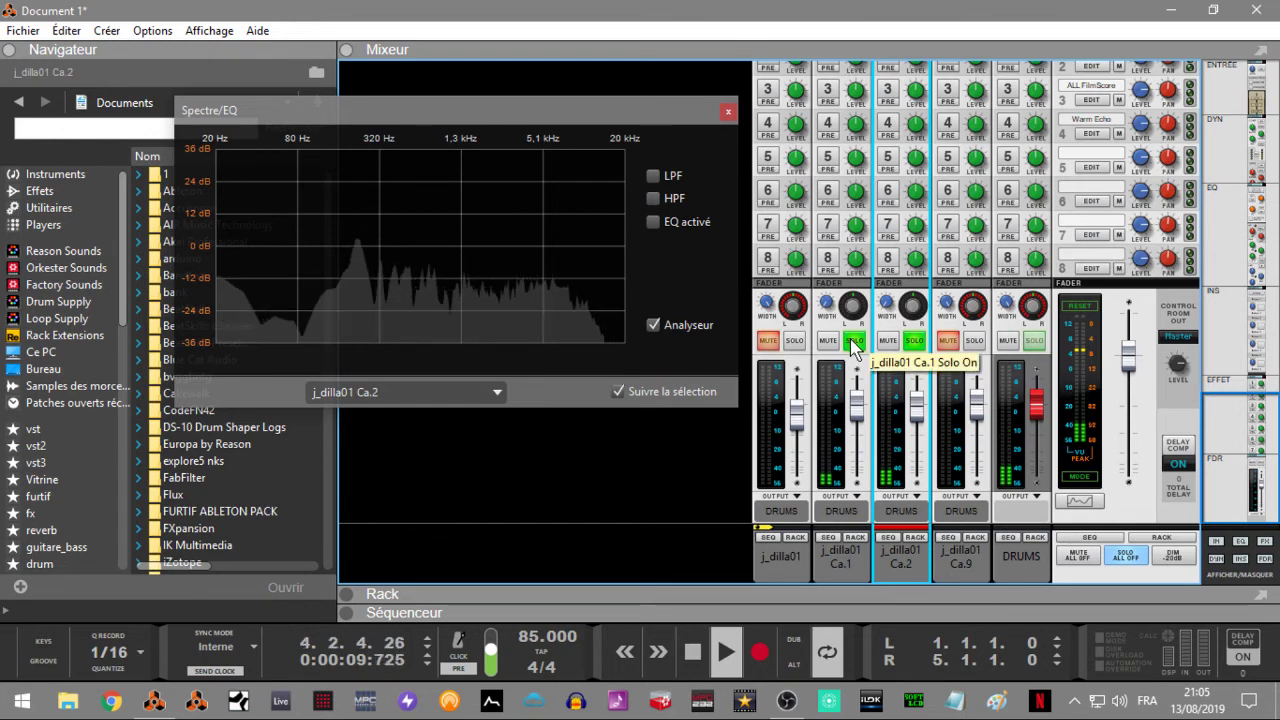
{"action": "left_click", "coordinate": [851, 342]}
{"action": "left_click", "coordinate": [889, 388]}
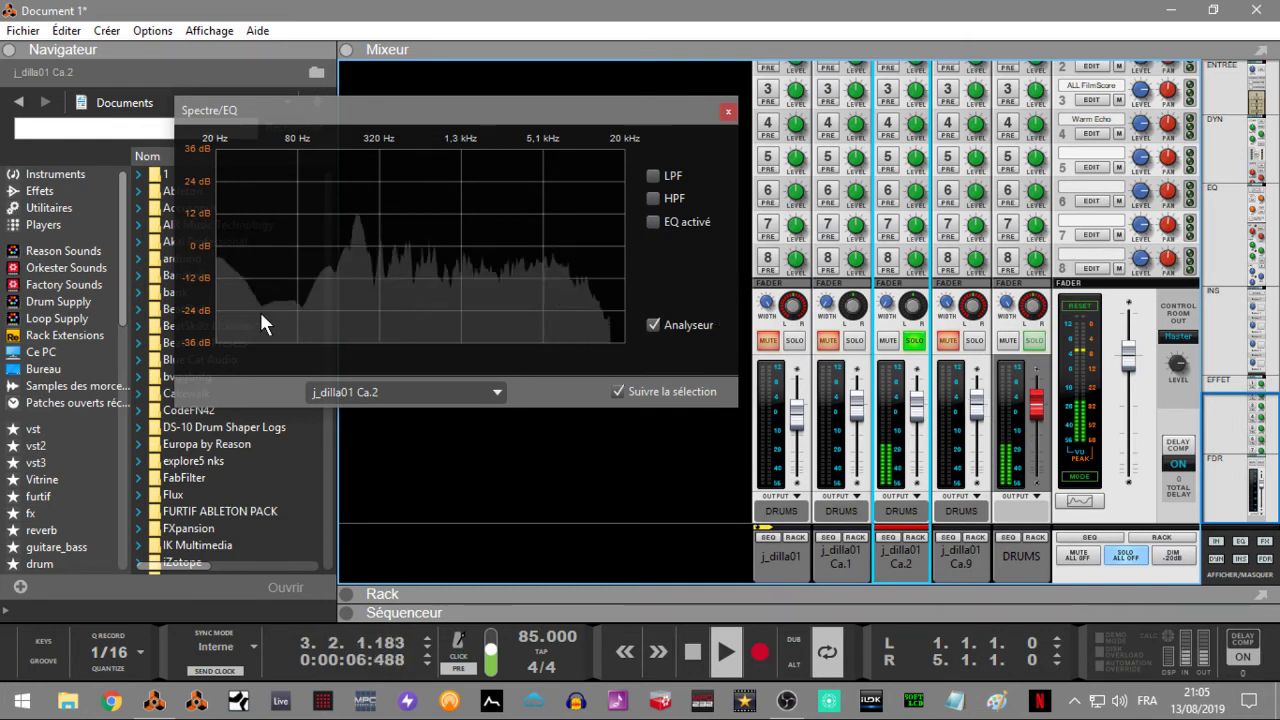
{"action": "left_click", "coordinate": [653, 198]}
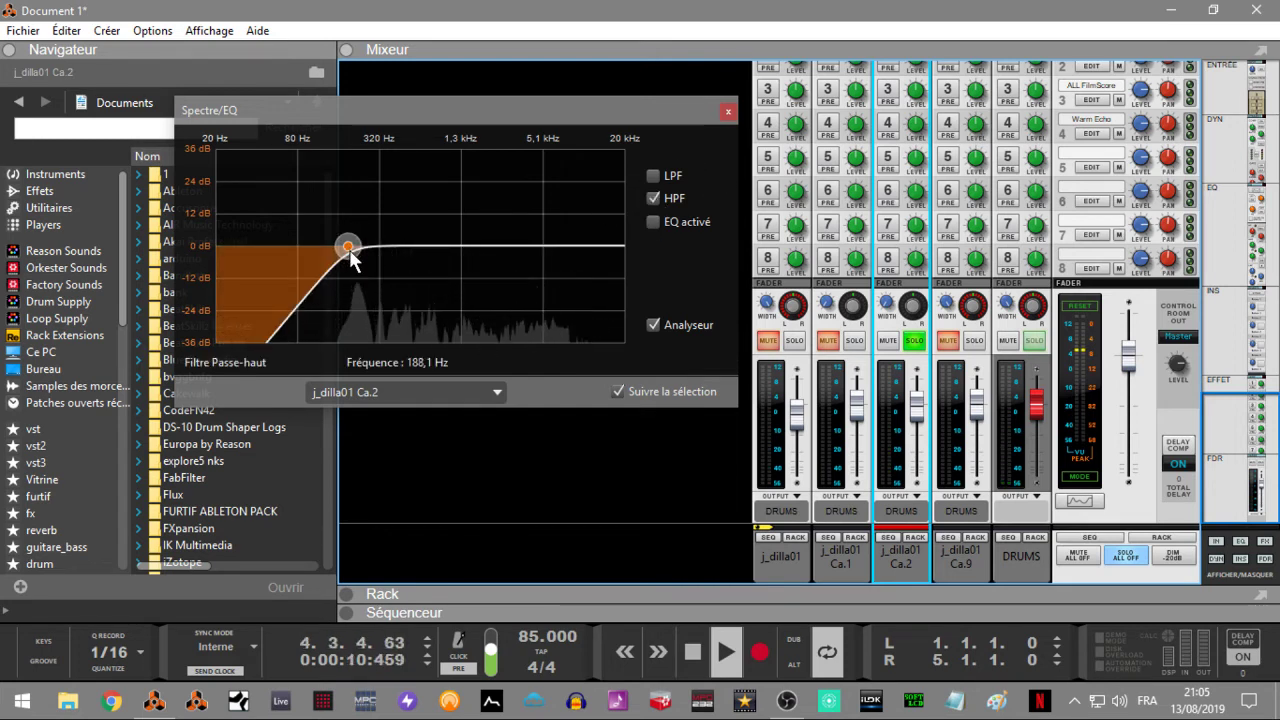
{"action": "mouse_move", "coordinate": [350, 253]}
{"action": "left_mouse_down"}
{"action": "mouse_move", "coordinate": [394, 258]}
{"action": "mouse_move", "coordinate": [357, 251]}
{"action": "left_mouse_up"}
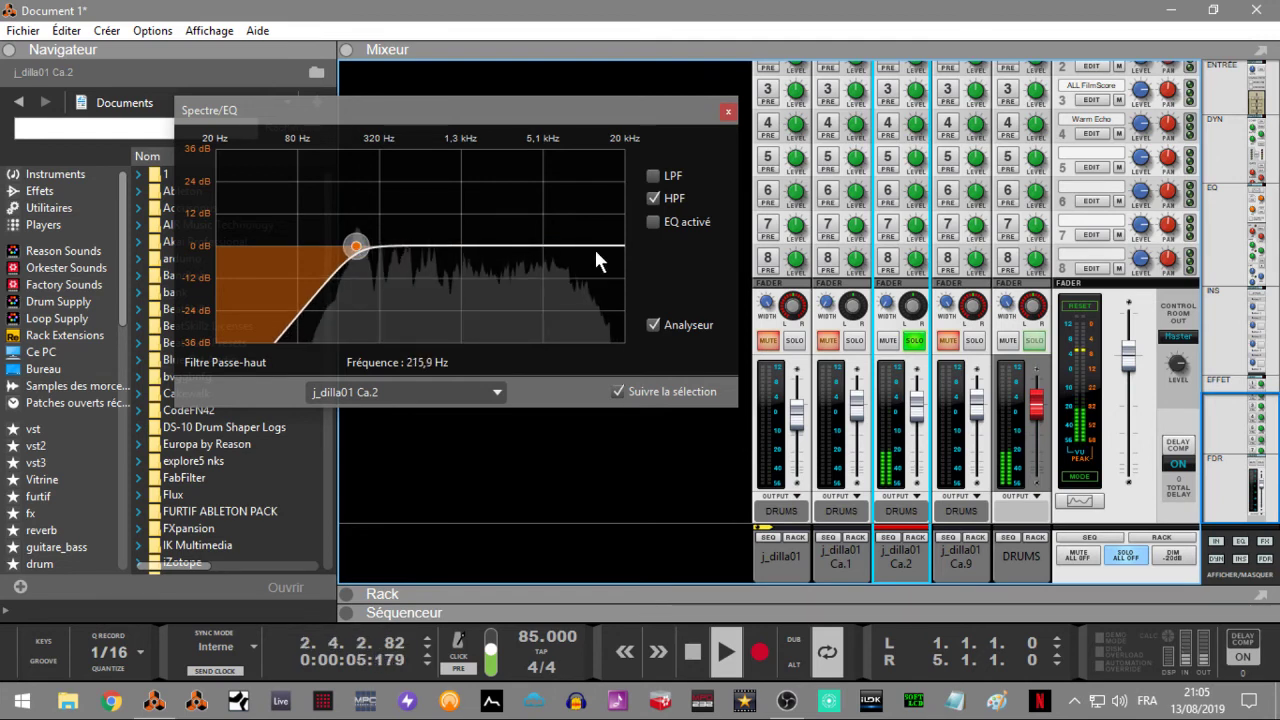
Enable the EQ of Ca.2 with both the HF and LF bell modes.
{"action": "left_click", "coordinate": [651, 219]}
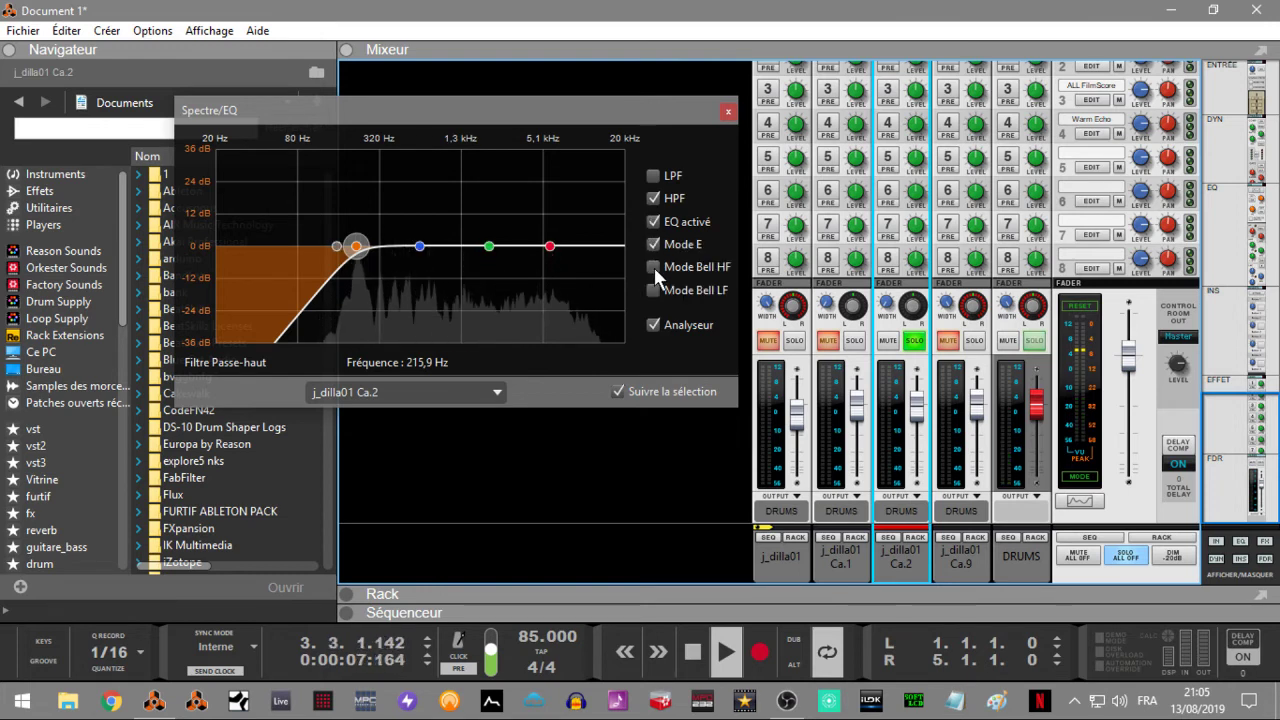
{"action": "left_click", "coordinate": [654, 267]}
{"action": "left_click", "coordinate": [654, 290]}
Low-pass Ca.2 at about 8.6 kHz, cut its high-mids about 2.9 dB at 1.56 kHz and slightly boost its low-mids.
{"action": "left_click", "coordinate": [650, 178]}
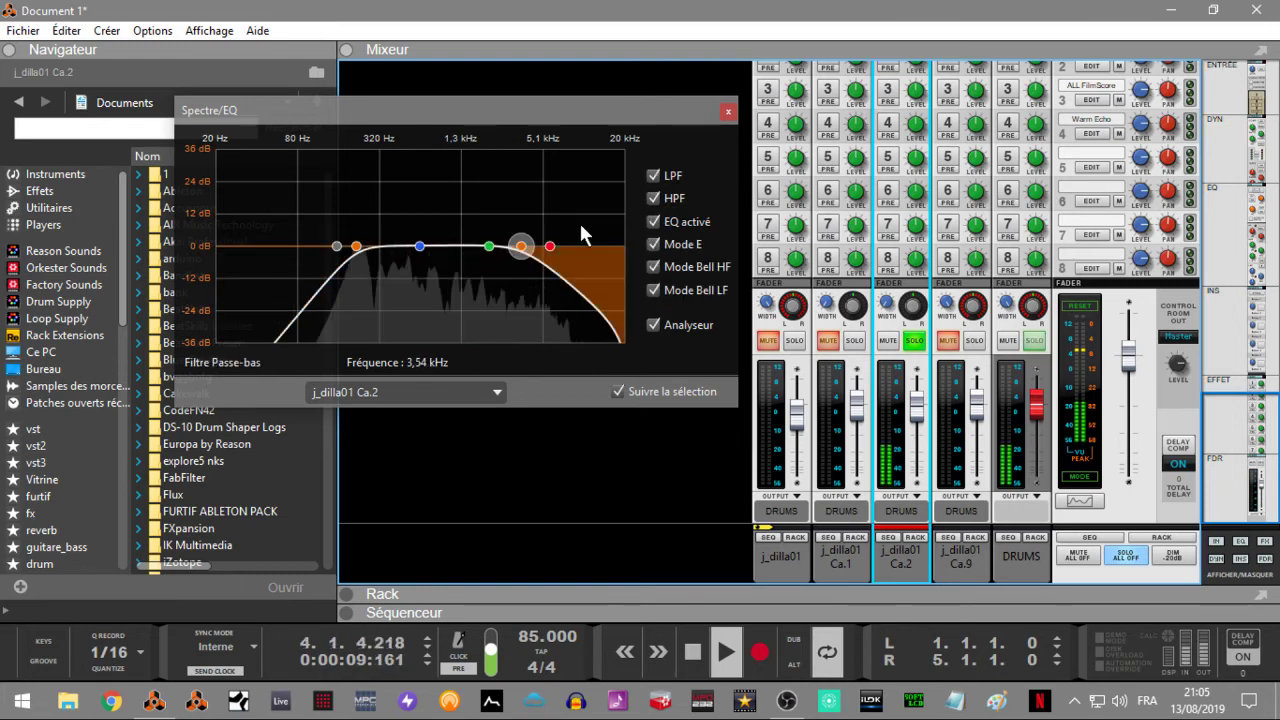
{"action": "mouse_move", "coordinate": [551, 246]}
{"action": "left_mouse_down"}
{"action": "mouse_move", "coordinate": [590, 250]}
{"action": "mouse_move", "coordinate": [575, 250]}
{"action": "left_mouse_up"}
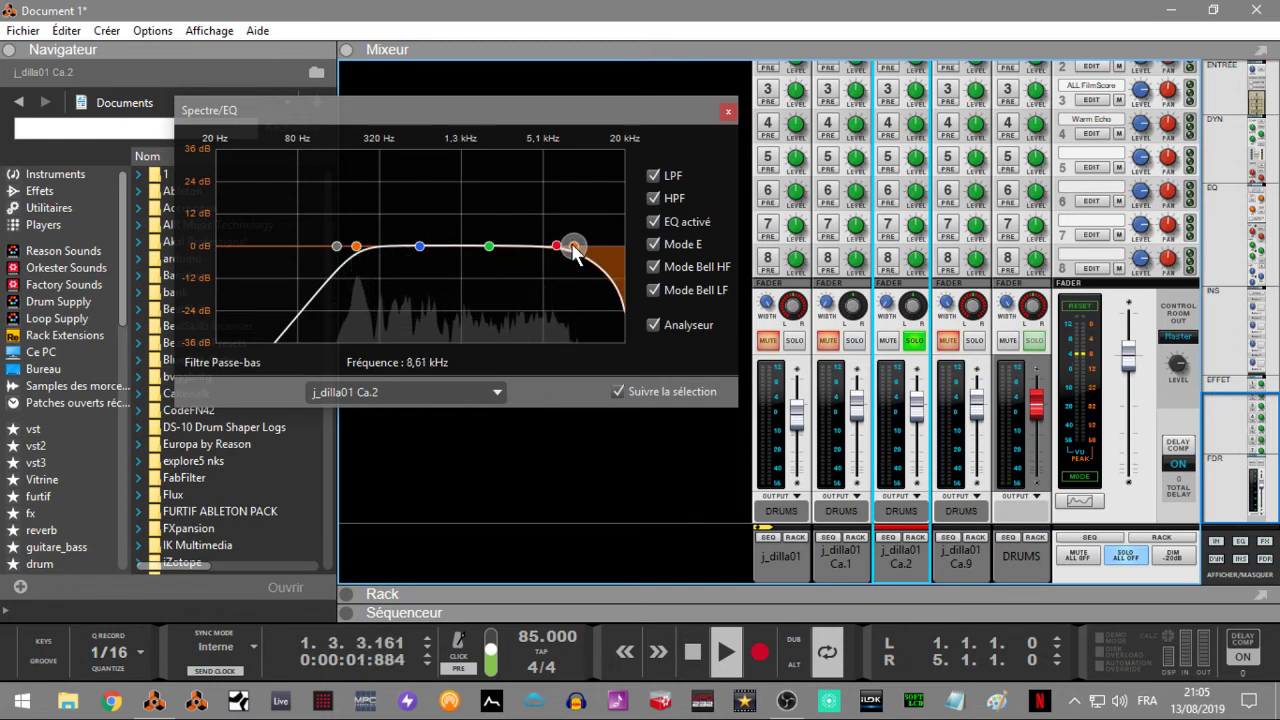
{"action": "mouse_move", "coordinate": [489, 246]}
{"action": "left_mouse_down"}
{"action": "mouse_move", "coordinate": [414, 240]}
{"action": "mouse_move", "coordinate": [483, 240]}
{"action": "mouse_move", "coordinate": [472, 254]}
{"action": "left_mouse_up"}
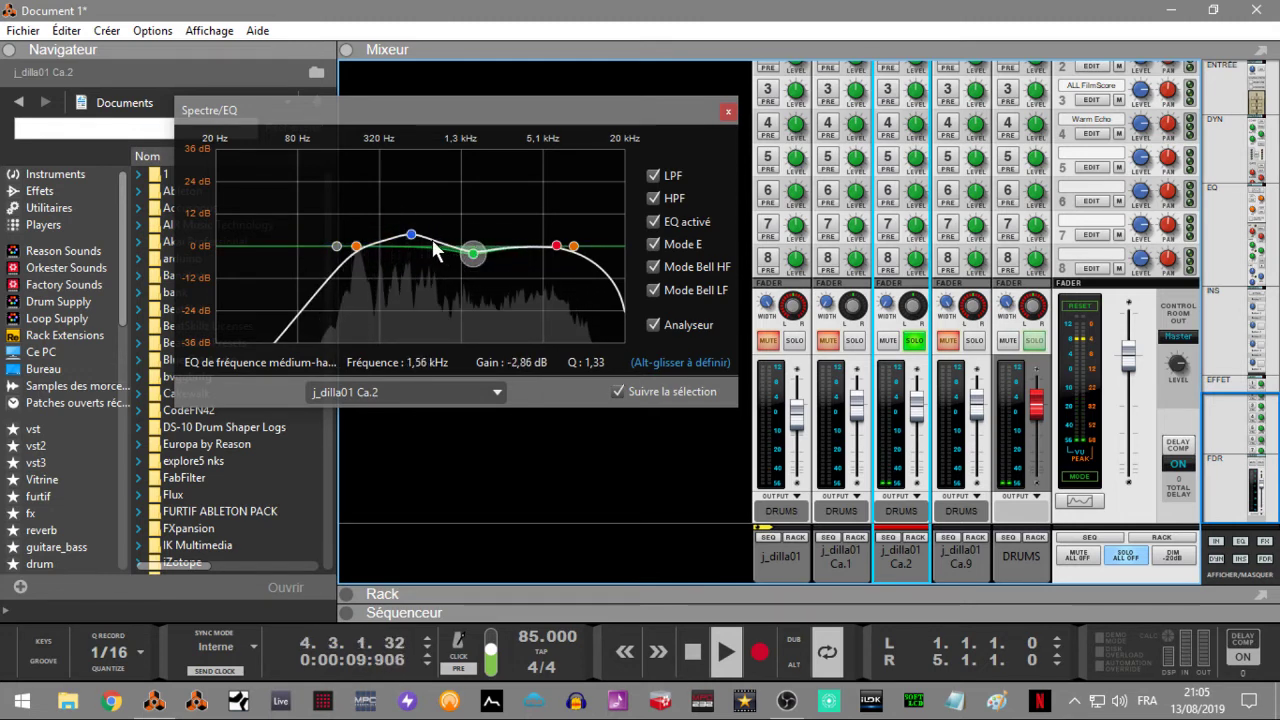
Solo Ca.9 in place of Ca.2 and enable its high-pass filter at about 937 Hz.
{"action": "left_click", "coordinate": [970, 342]}
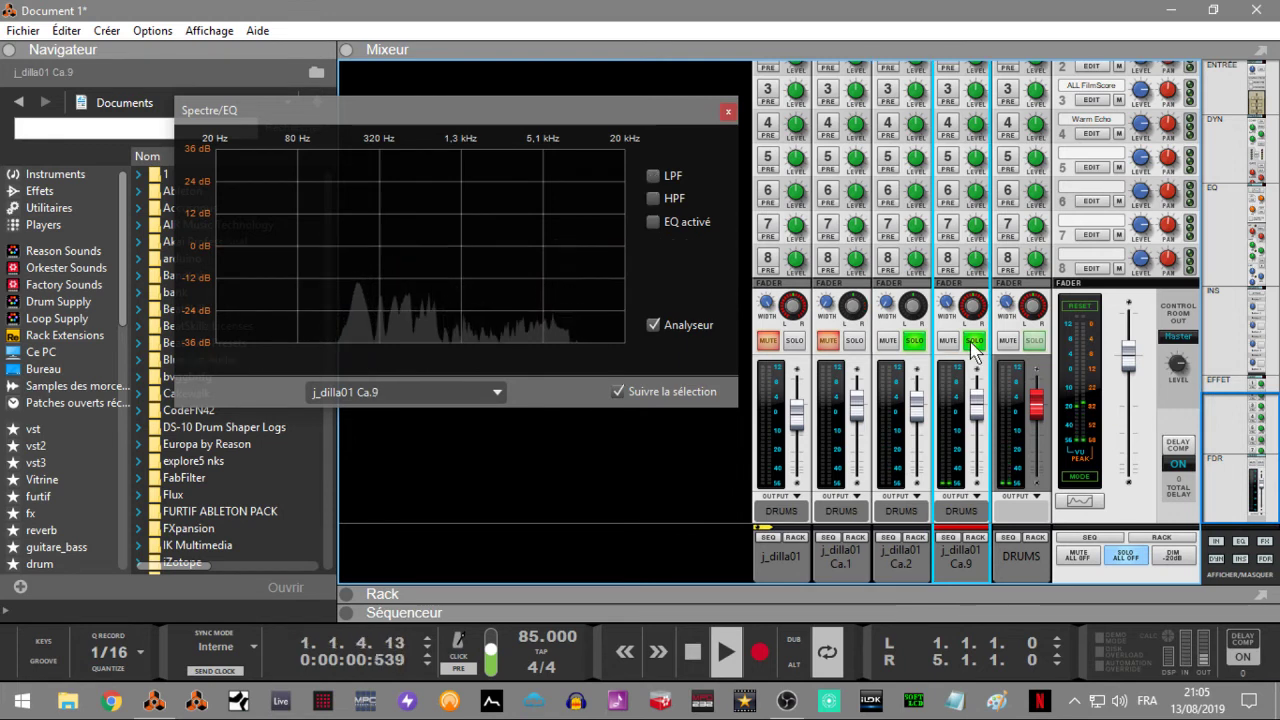
{"action": "left_click", "coordinate": [914, 341]}
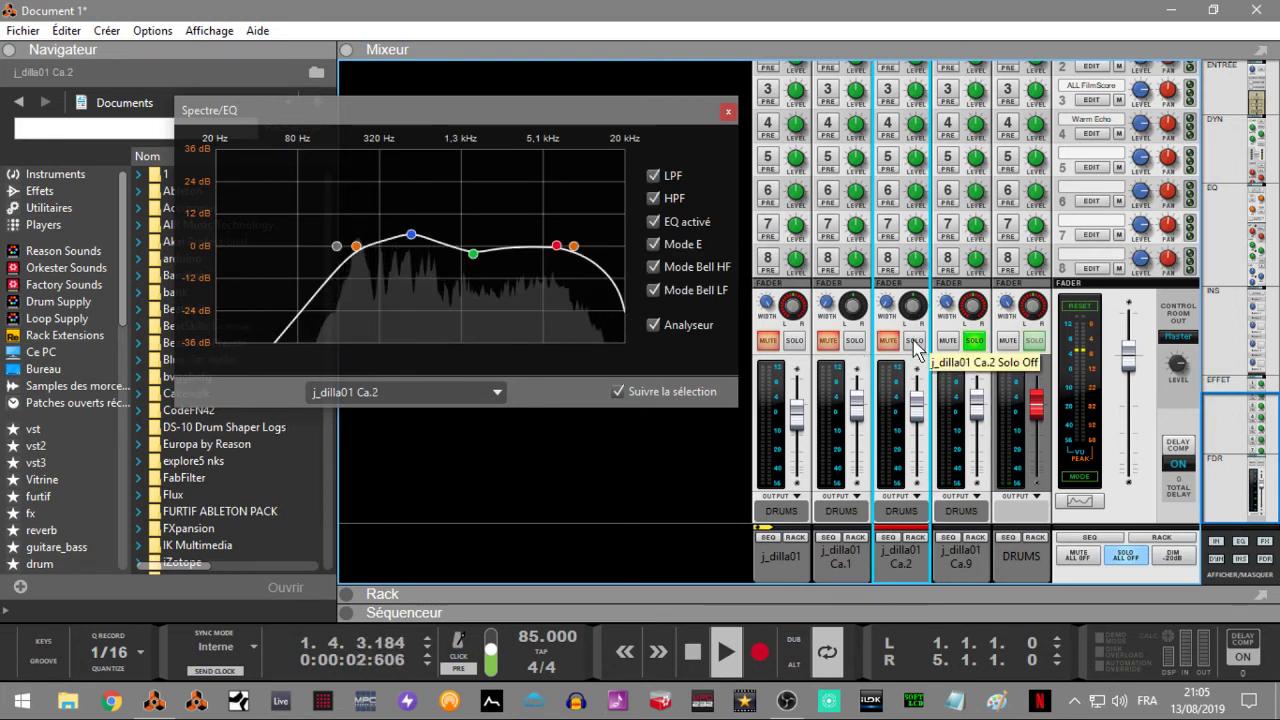
{"action": "left_click", "coordinate": [950, 400]}
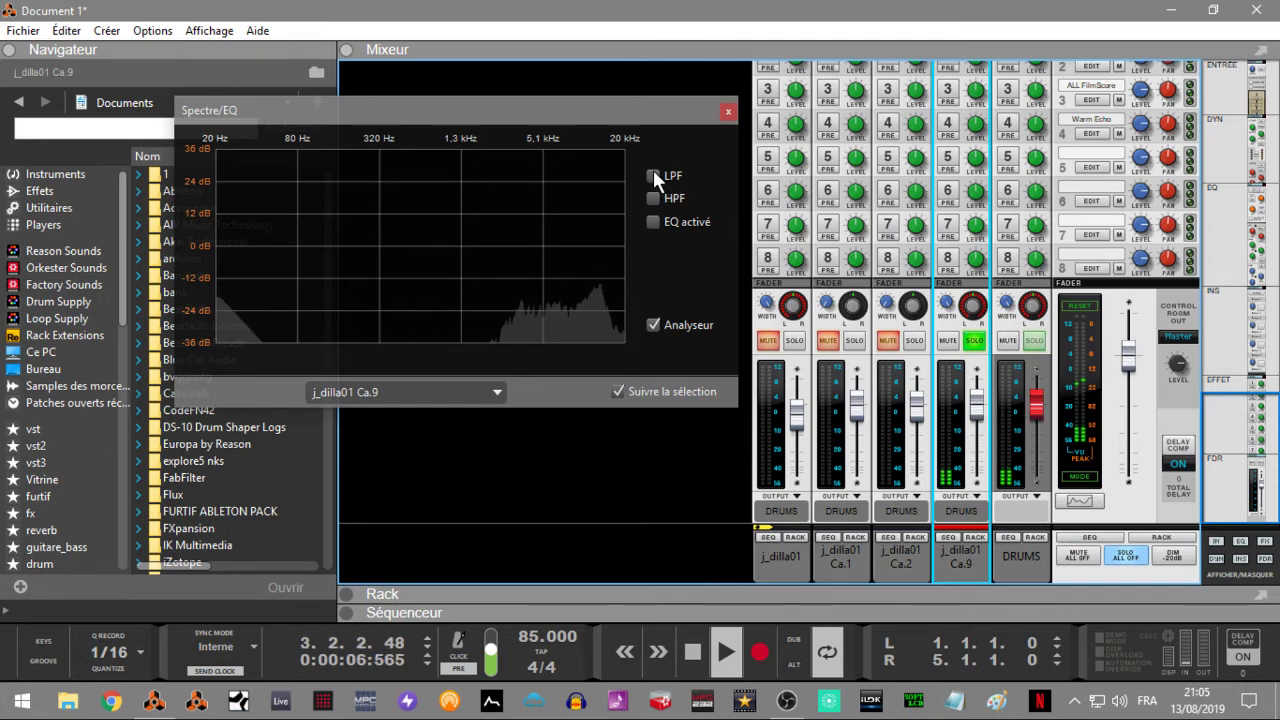
{"action": "left_click", "coordinate": [653, 198]}
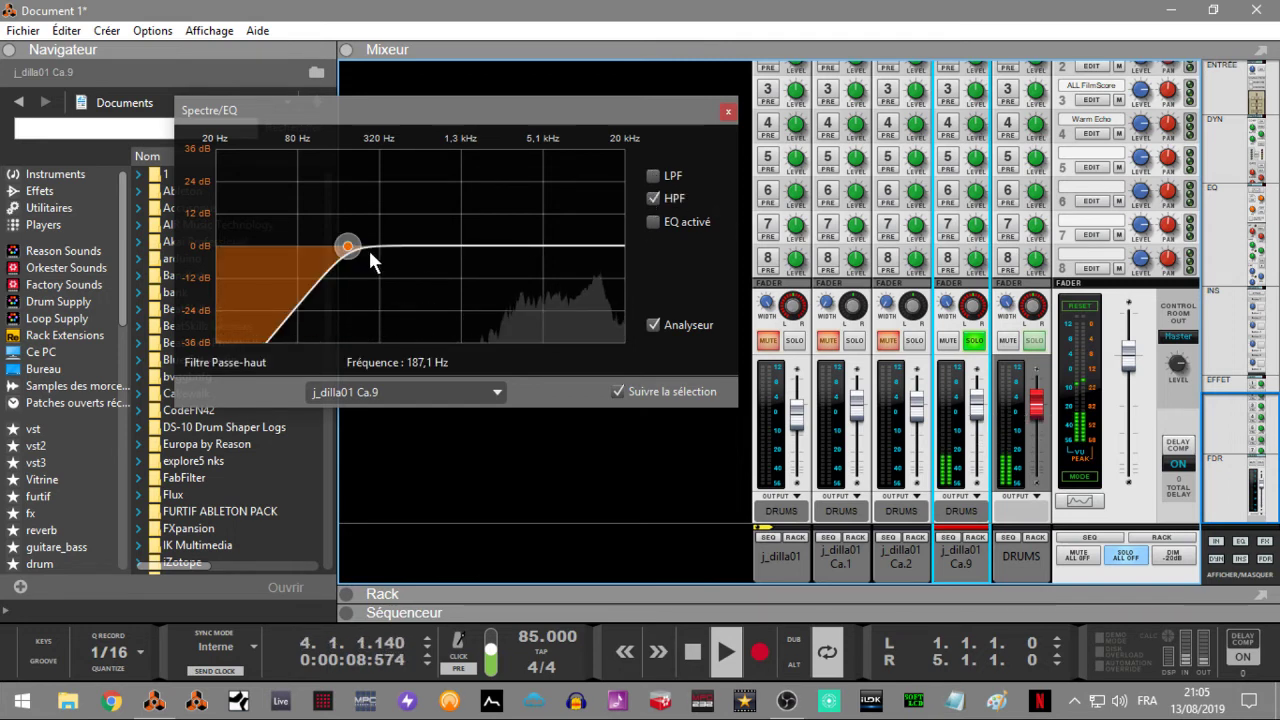
{"action": "left_click_drag", "start_coordinate": [347, 248], "coordinate": [443, 257]}
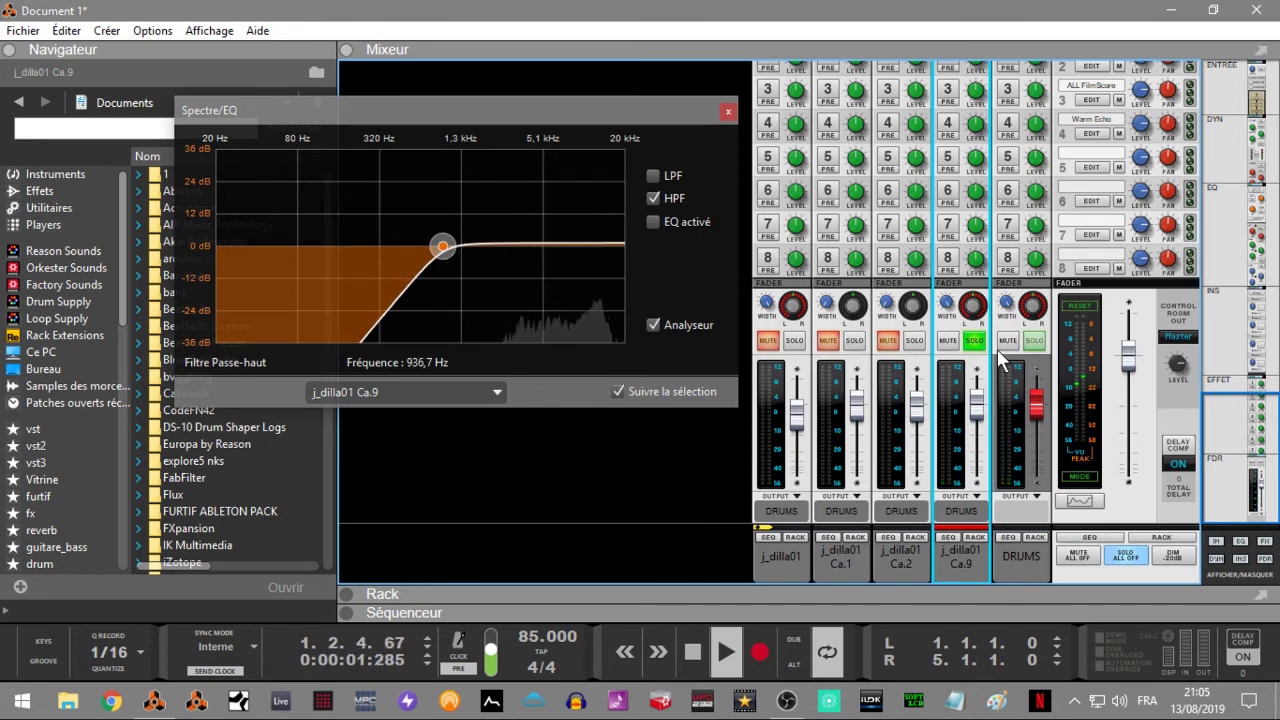
Clear all solos and rebalance the faders, with j_dilla01 and Ca.1 slightly higher and Ca.2 slightly lower.
{"action": "left_click", "coordinate": [1031, 341]}
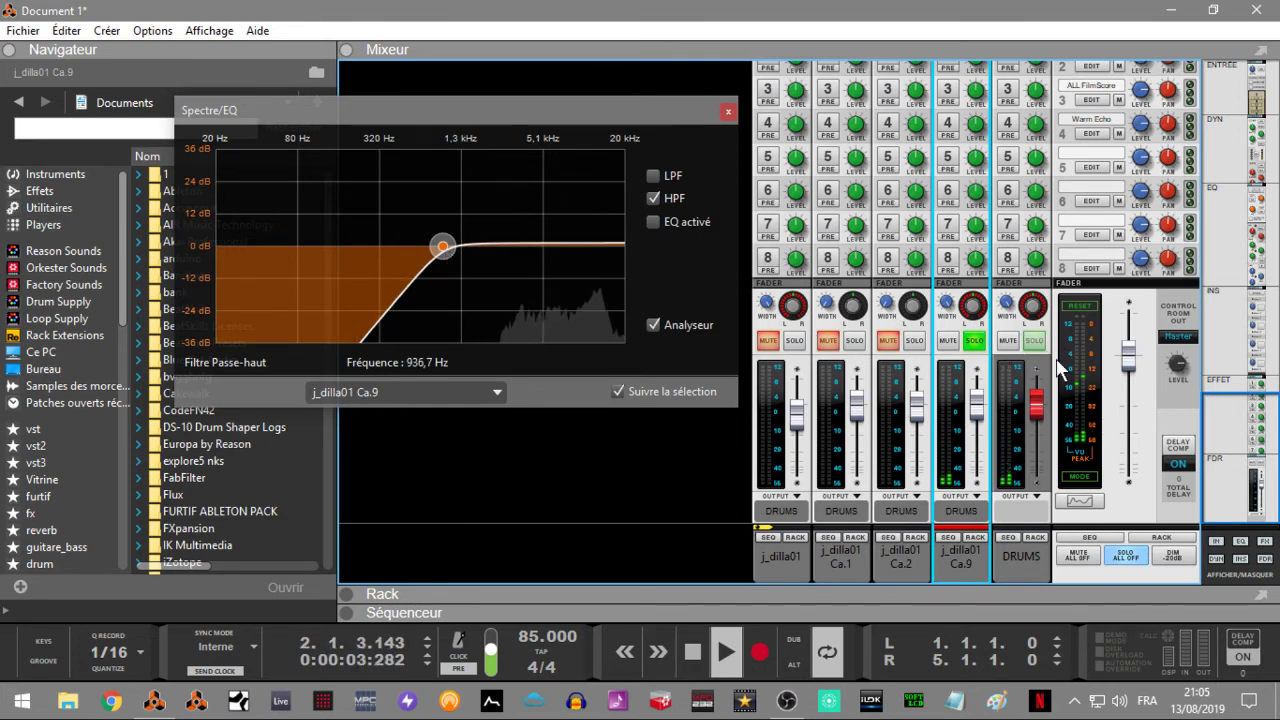
{"action": "left_click", "coordinate": [1125, 566]}
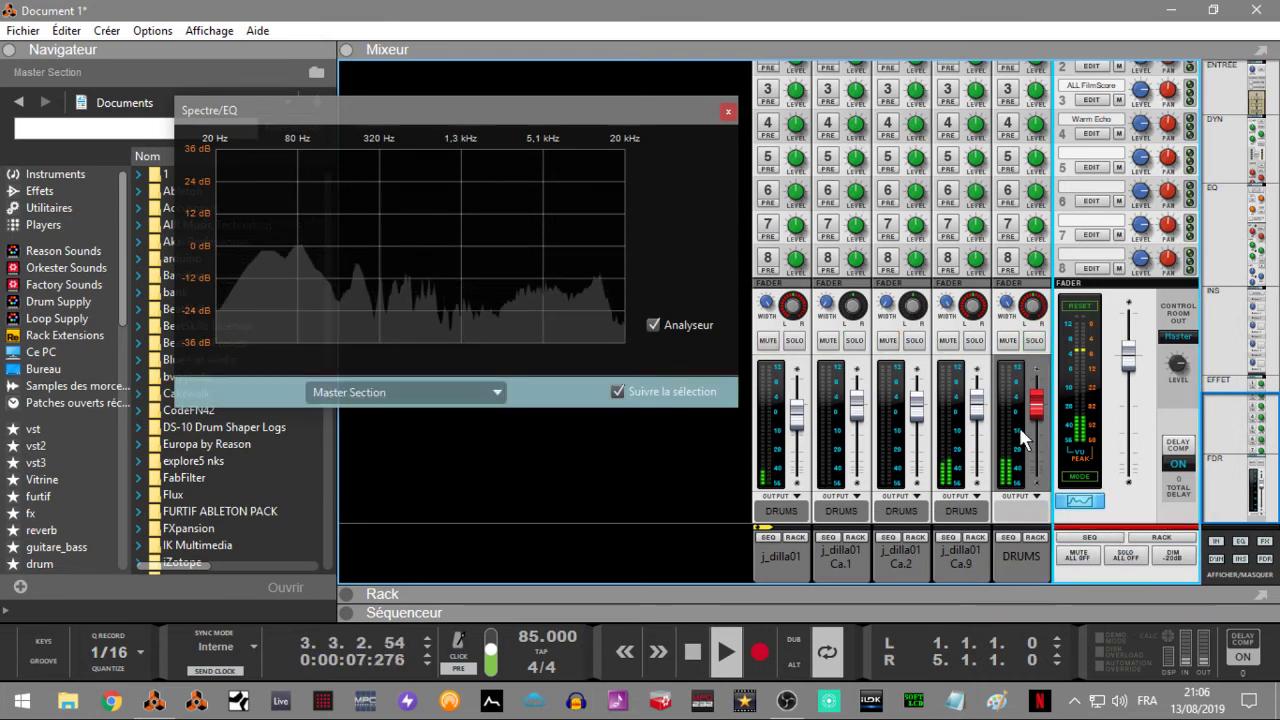
{"action": "left_click", "coordinate": [800, 422]}
{"action": "left_click_drag", "start_coordinate": [800, 422], "coordinate": [801, 418]}
{"action": "left_click", "coordinate": [845, 420]}
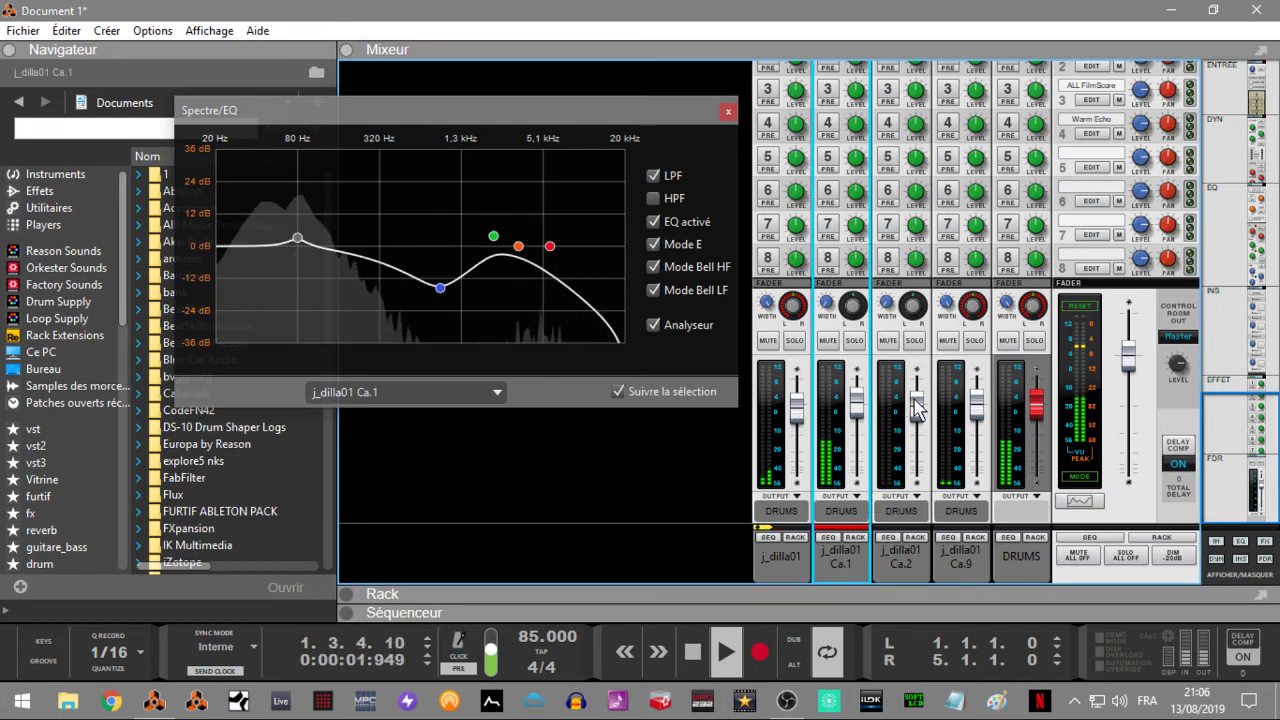
{"action": "left_click_drag", "start_coordinate": [910, 408], "coordinate": [918, 412]}
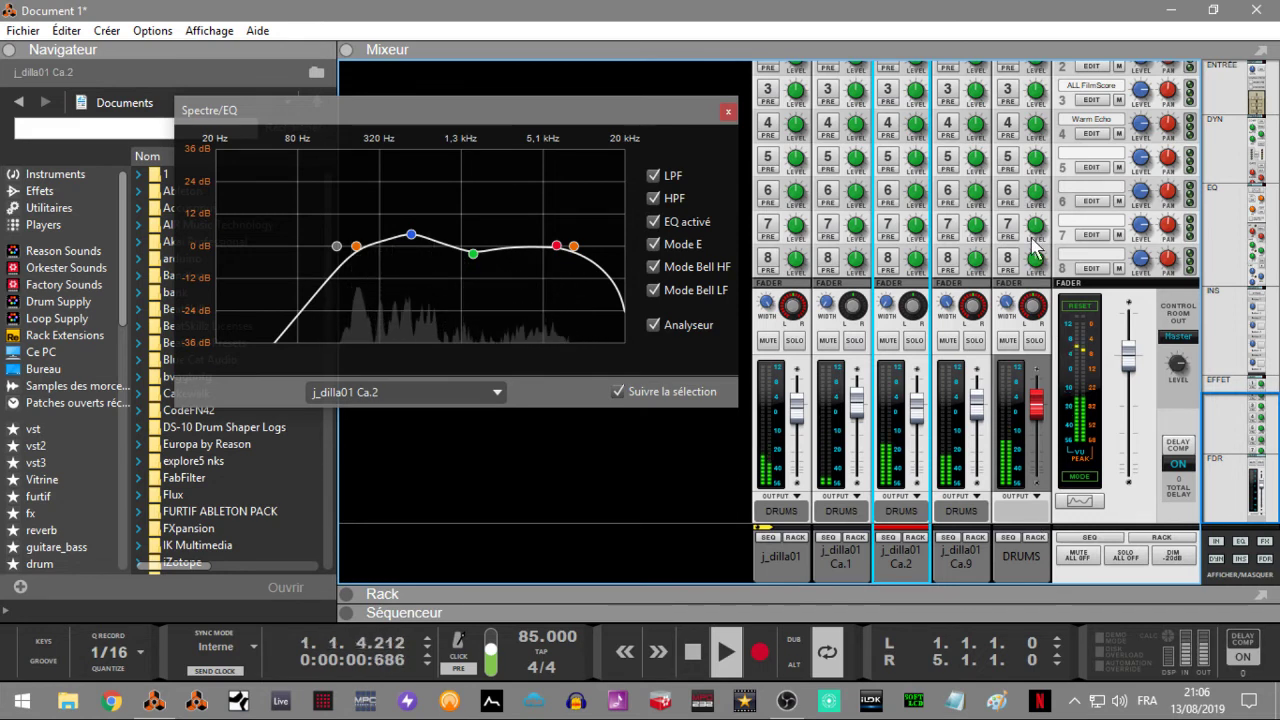
Close the spectrum window and show the DRUMS bus in the rack with its insert FX area expanded.
{"action": "left_click", "coordinate": [1010, 405]}
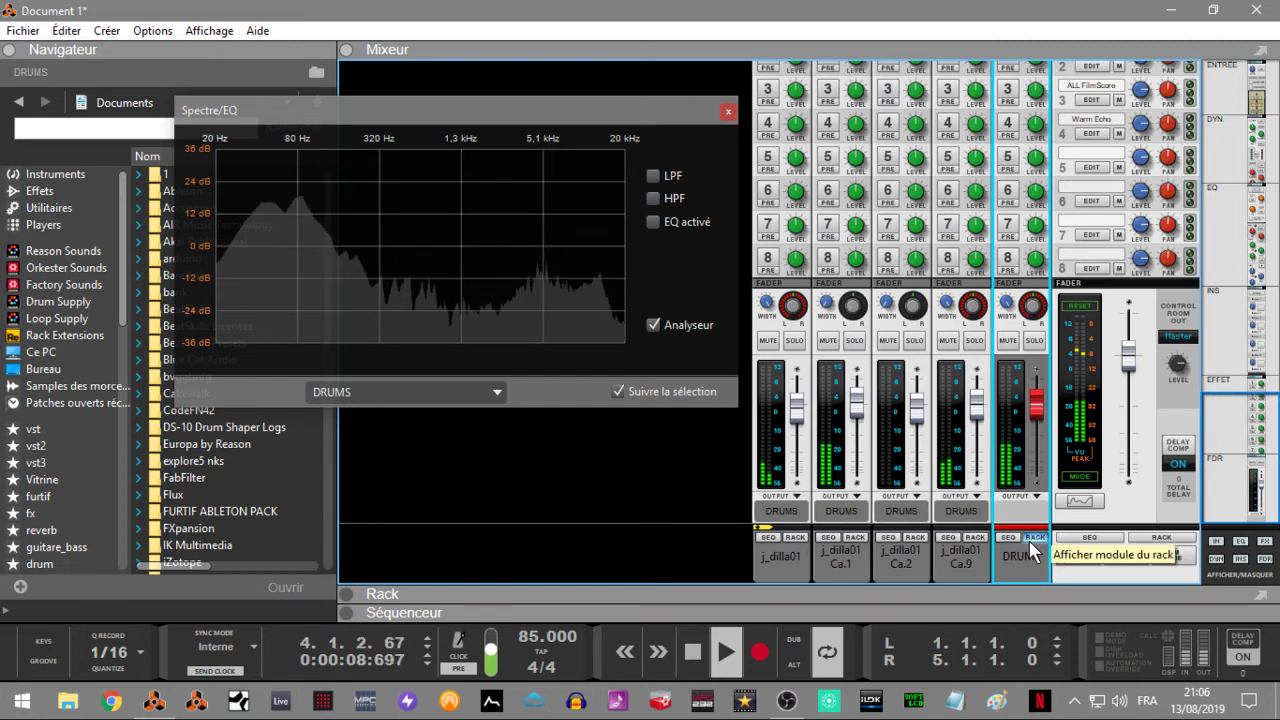
{"action": "left_click", "coordinate": [1030, 537]}
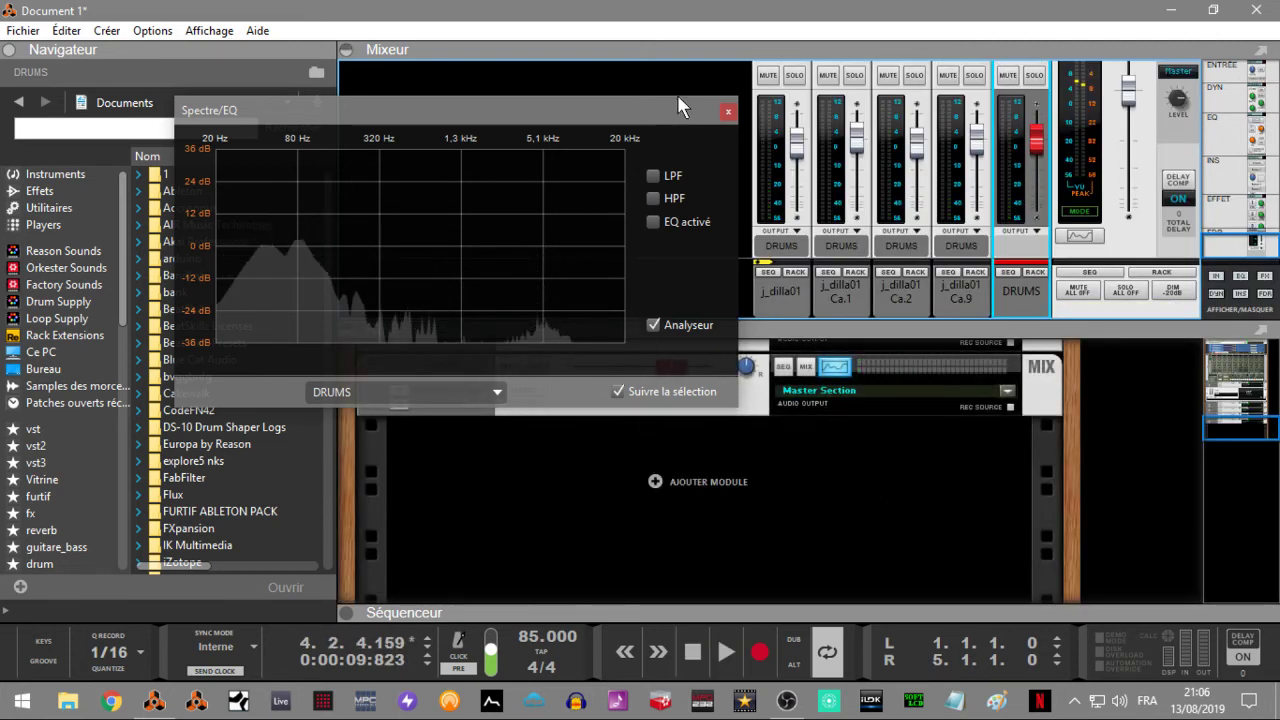
{"action": "left_click", "coordinate": [726, 111]}
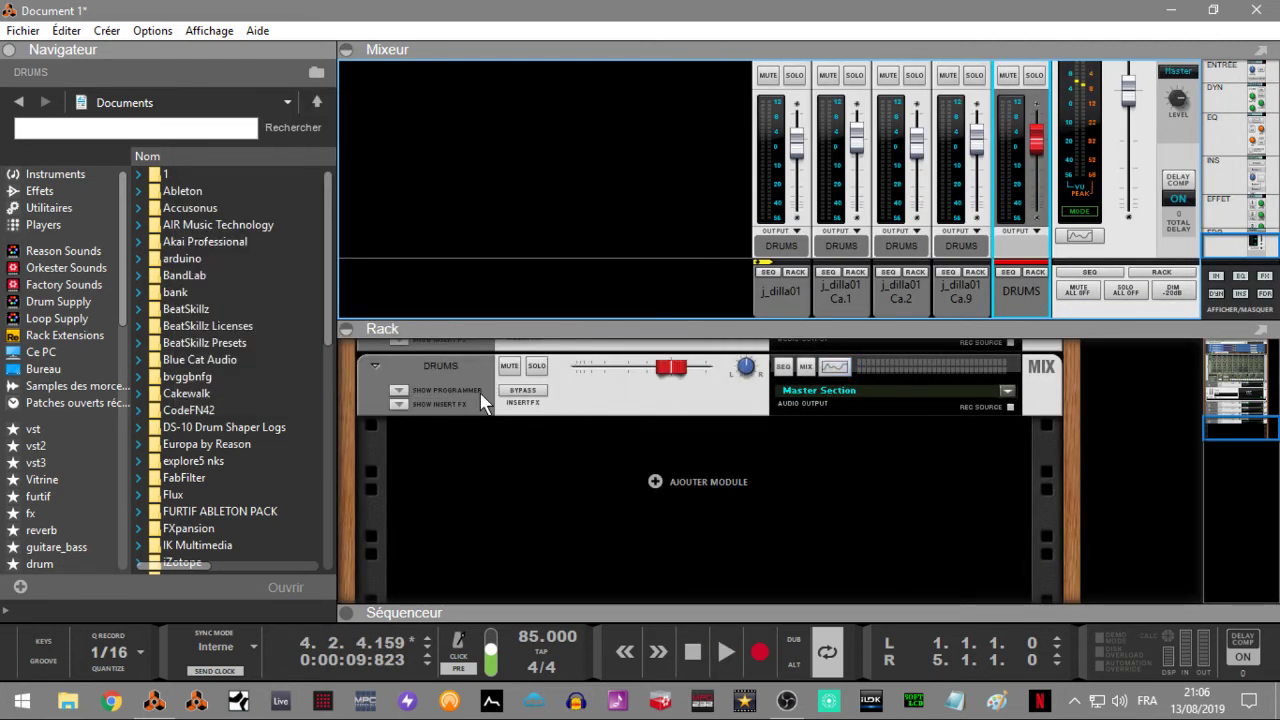
{"action": "left_click", "coordinate": [400, 404]}
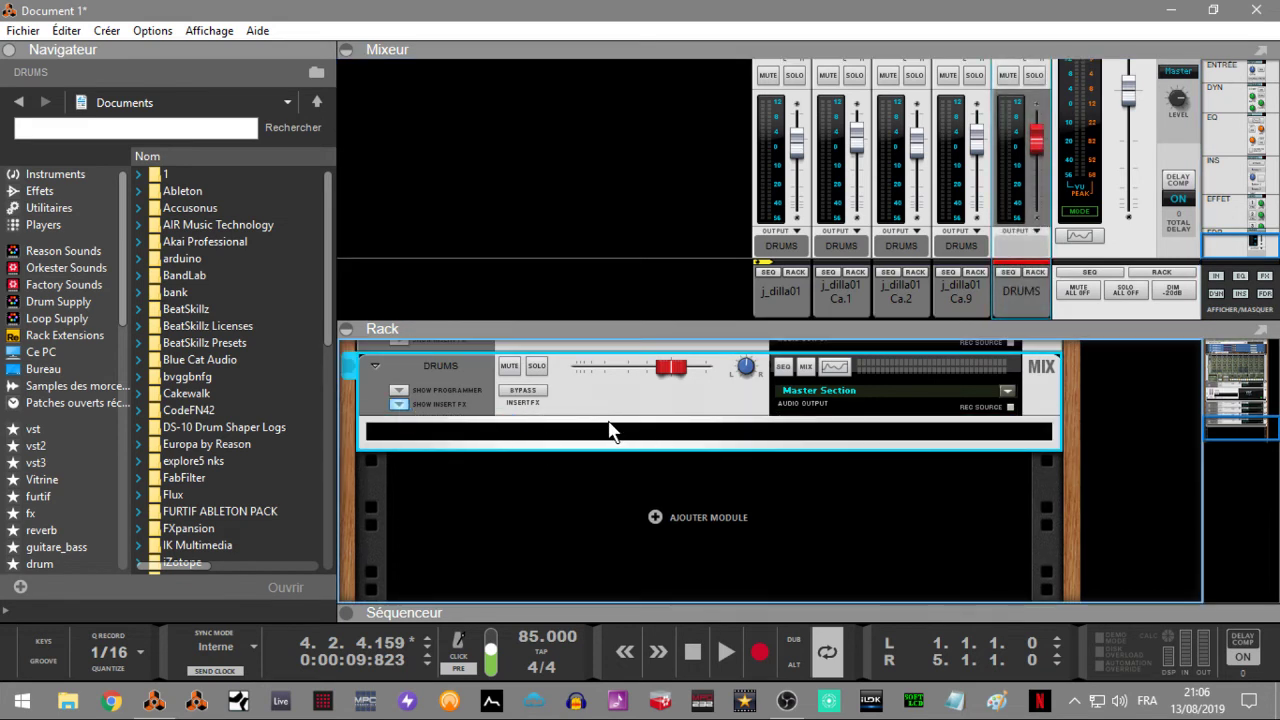
Add the W.A.Production Helper-Transients effect to the insert FX of the DRUMS bus.
{"action": "left_click", "coordinate": [40, 192]}
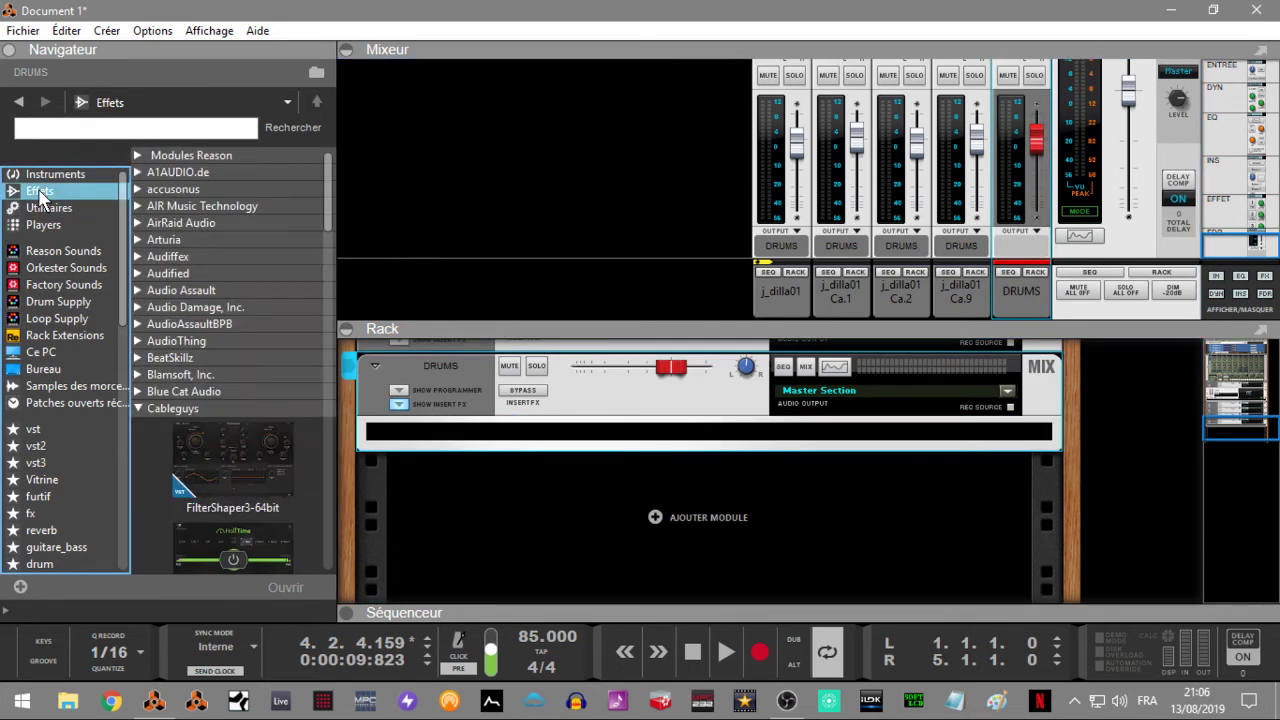
{"action": "left_click_drag", "start_coordinate": [331, 195], "coordinate": [368, 558]}
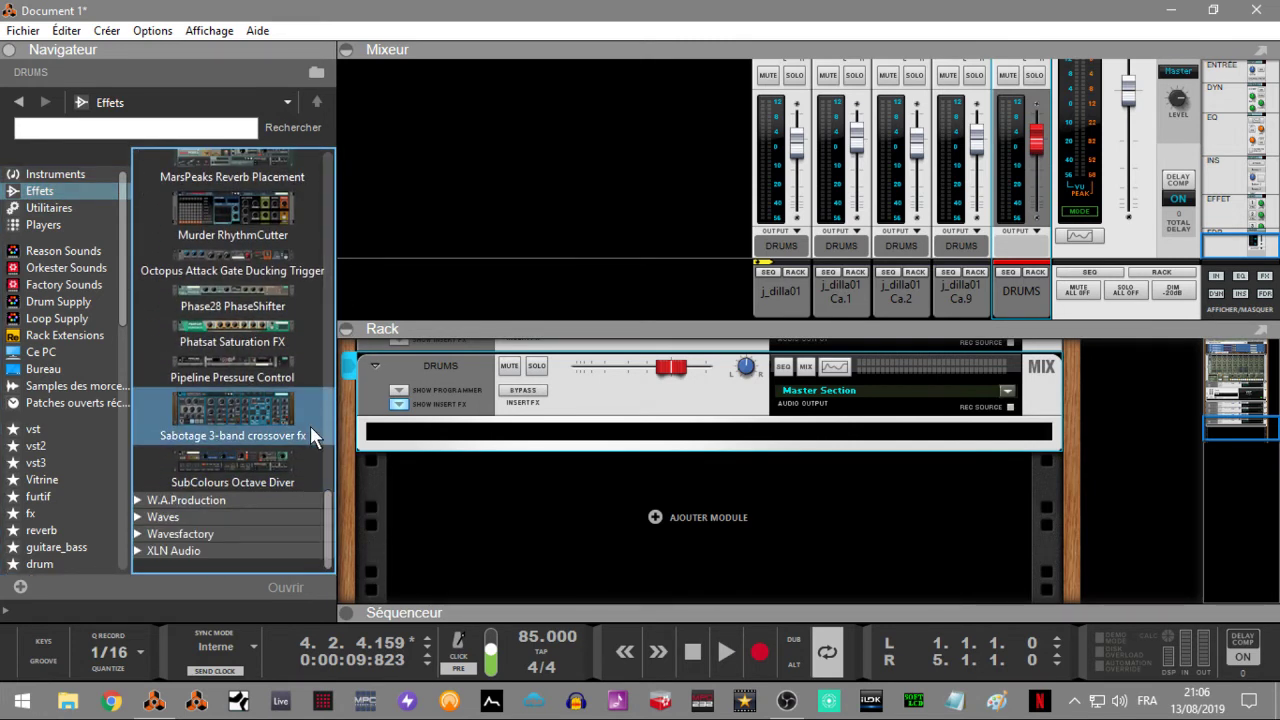
{"action": "left_click", "coordinate": [140, 502]}
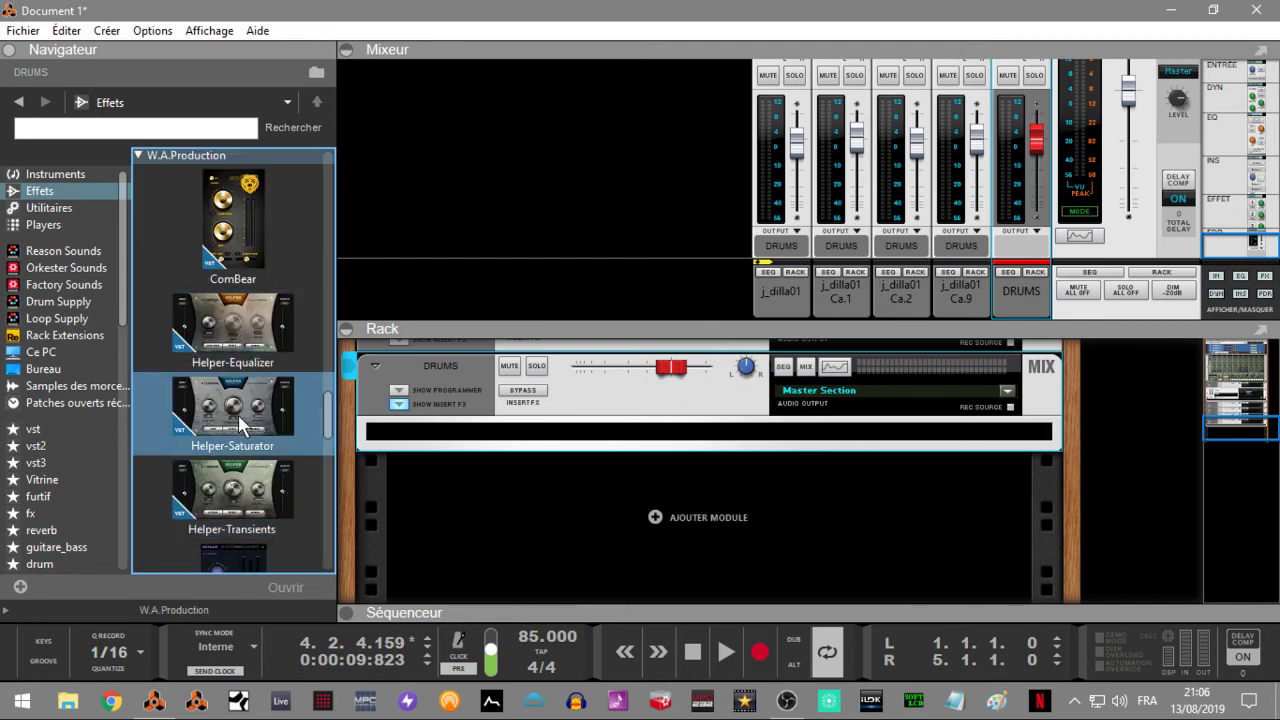
{"action": "mouse_move", "coordinate": [232, 515]}
{"action": "left_mouse_down"}
{"action": "mouse_move", "coordinate": [403, 424]}
{"action": "mouse_move", "coordinate": [627, 451]}
{"action": "mouse_move", "coordinate": [622, 430]}
{"action": "mouse_move", "coordinate": [656, 420]}
{"action": "mouse_move", "coordinate": [709, 433]}
{"action": "left_mouse_up"}
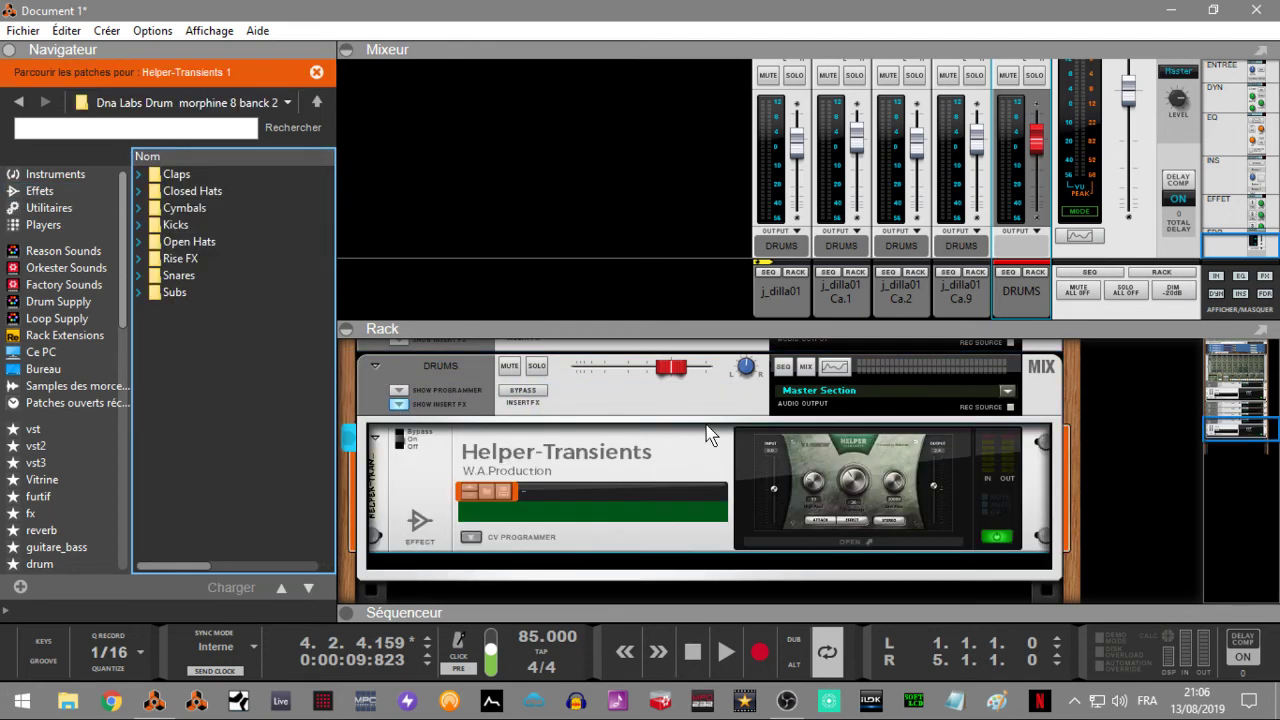
During playback, set Helper-Transients to Transients 38, Low Pass 13458 and Input 2.7, with its window kept open.
{"action": "left_click", "coordinate": [847, 538]}
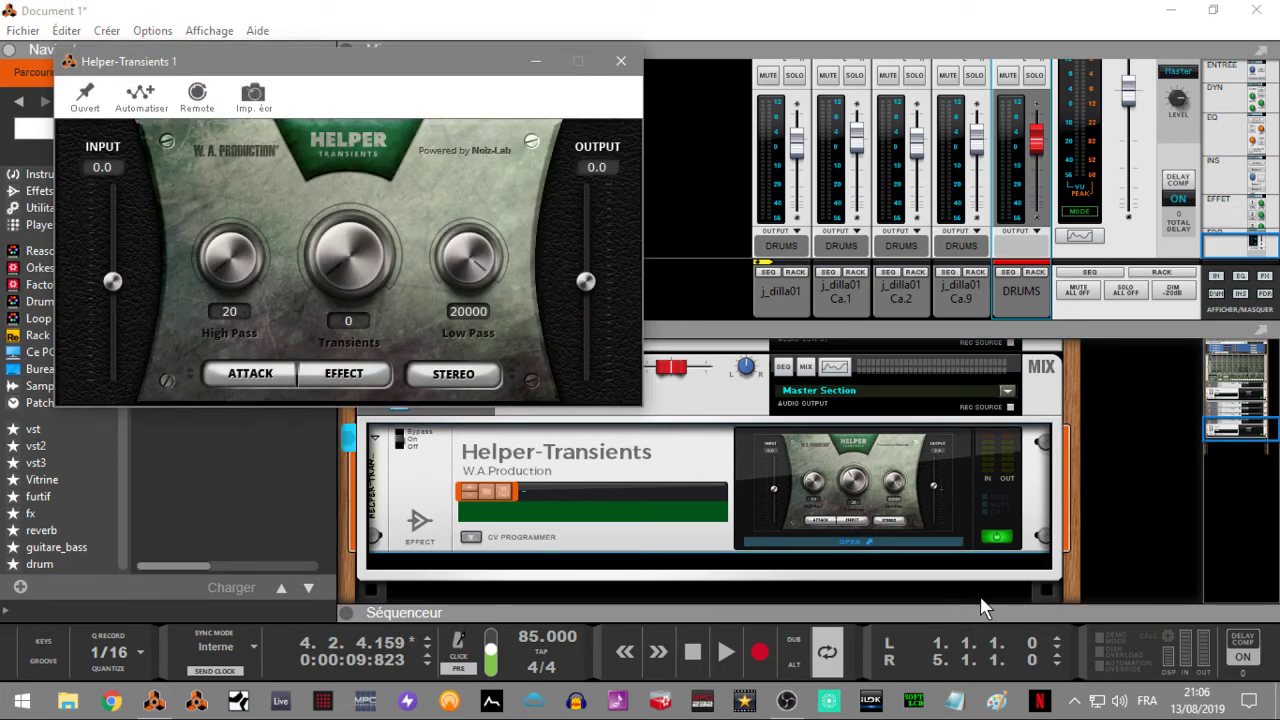
{"action": "left_click", "coordinate": [84, 97]}
{"action": "key", "text": "space"}
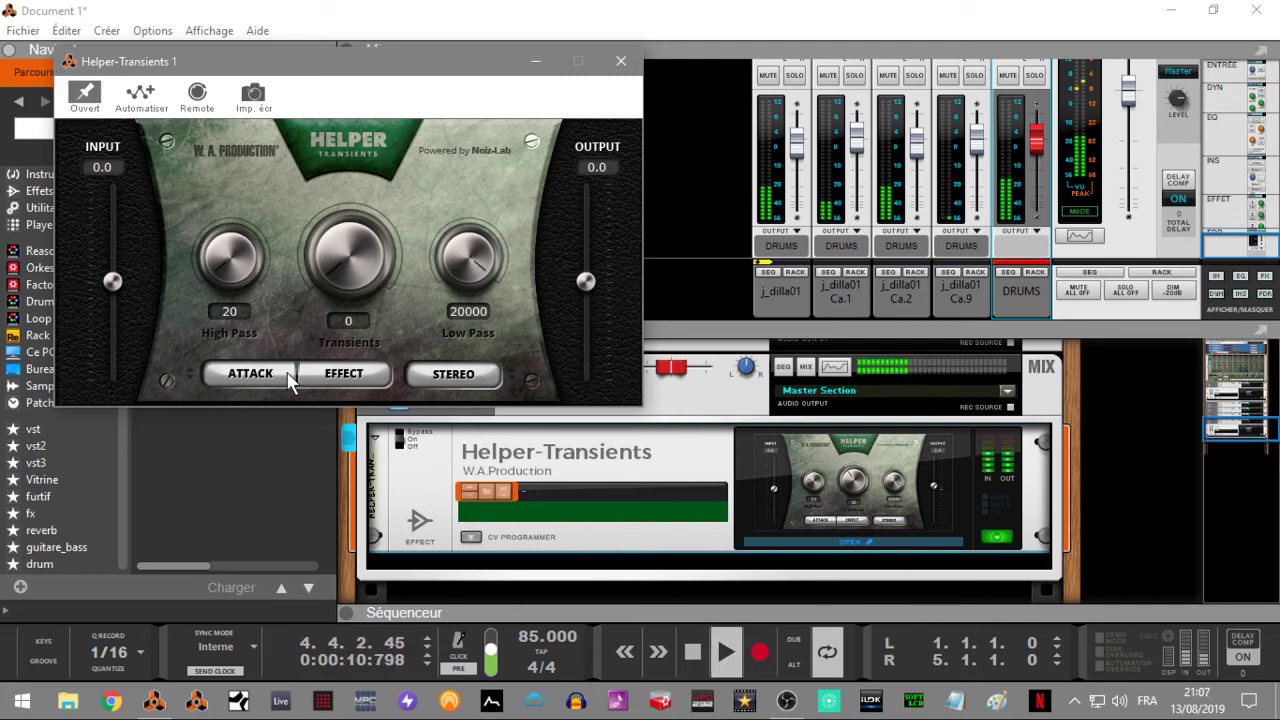
{"action": "left_click_drag", "start_coordinate": [339, 275], "coordinate": [288, 20]}
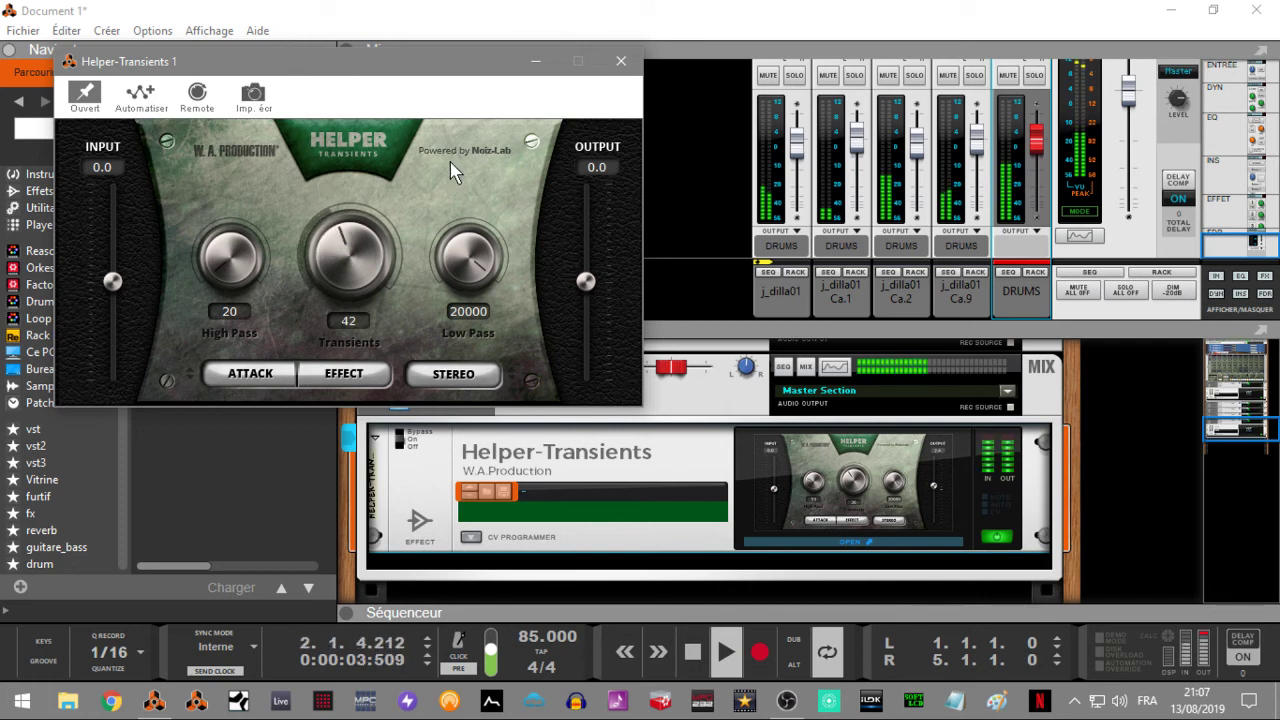
{"action": "left_click_drag", "start_coordinate": [470, 264], "coordinate": [468, 302]}
{"action": "left_click_drag", "start_coordinate": [347, 268], "coordinate": [345, 275]}
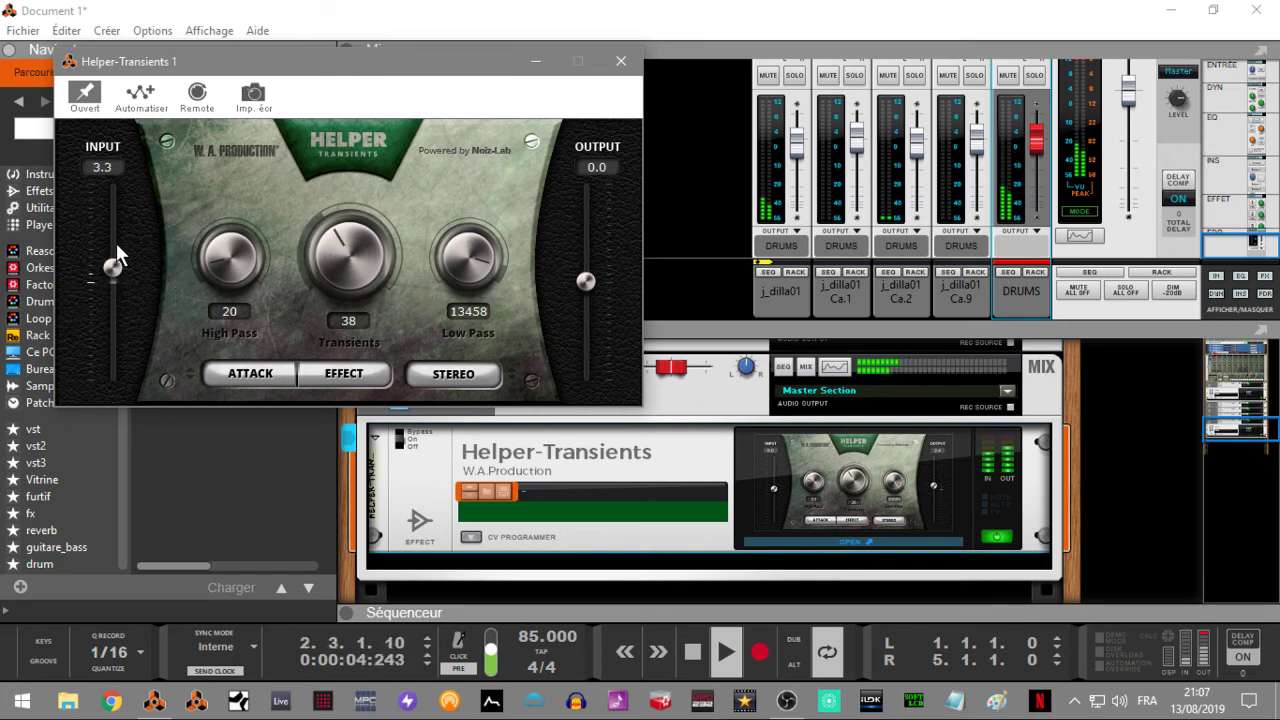
{"action": "left_click_drag", "start_coordinate": [116, 243], "coordinate": [115, 249]}
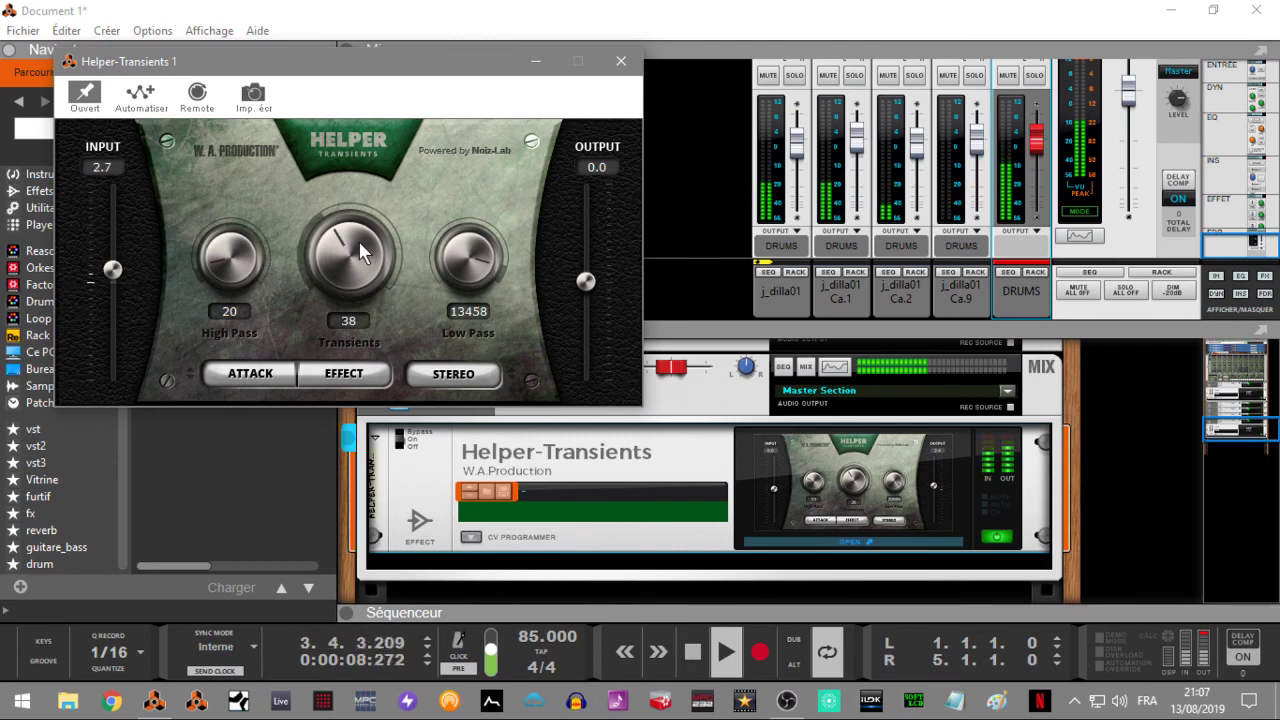
Close the plug-in window and compare the DRUMS bus with its insert effects bypassed and active.
{"action": "left_click", "coordinate": [626, 61]}
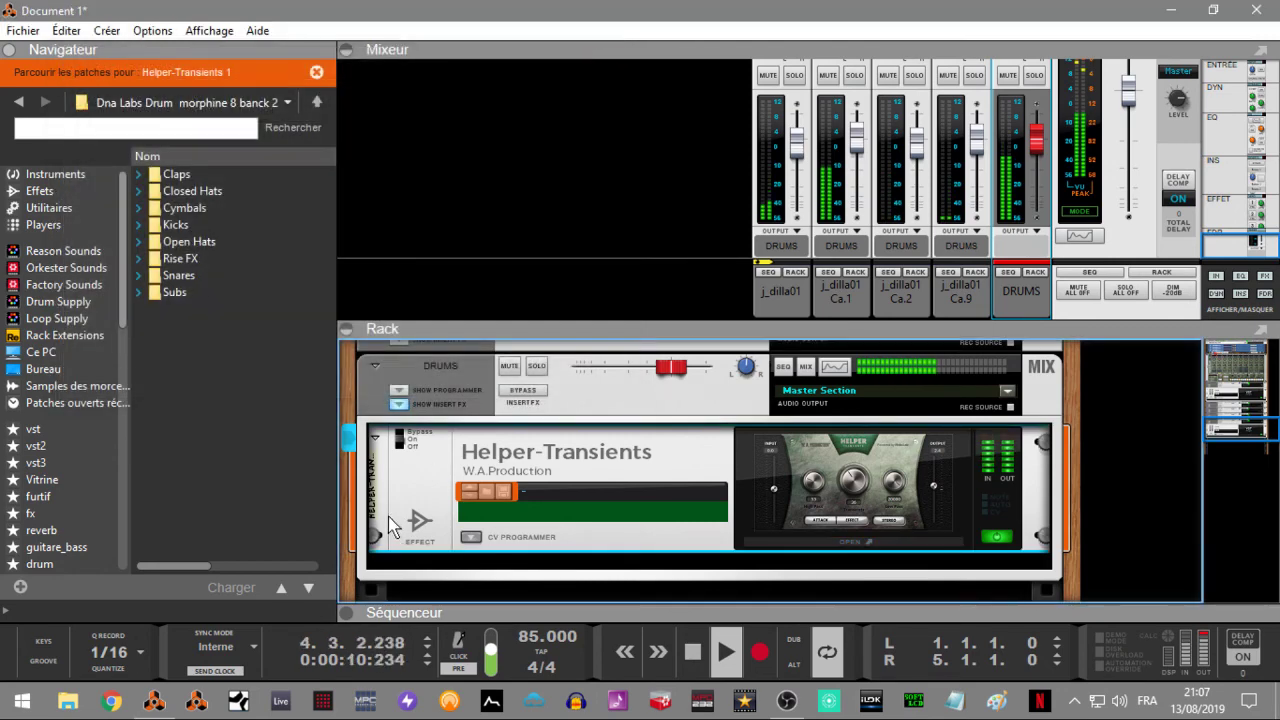
{"action": "left_click", "coordinate": [531, 396]}
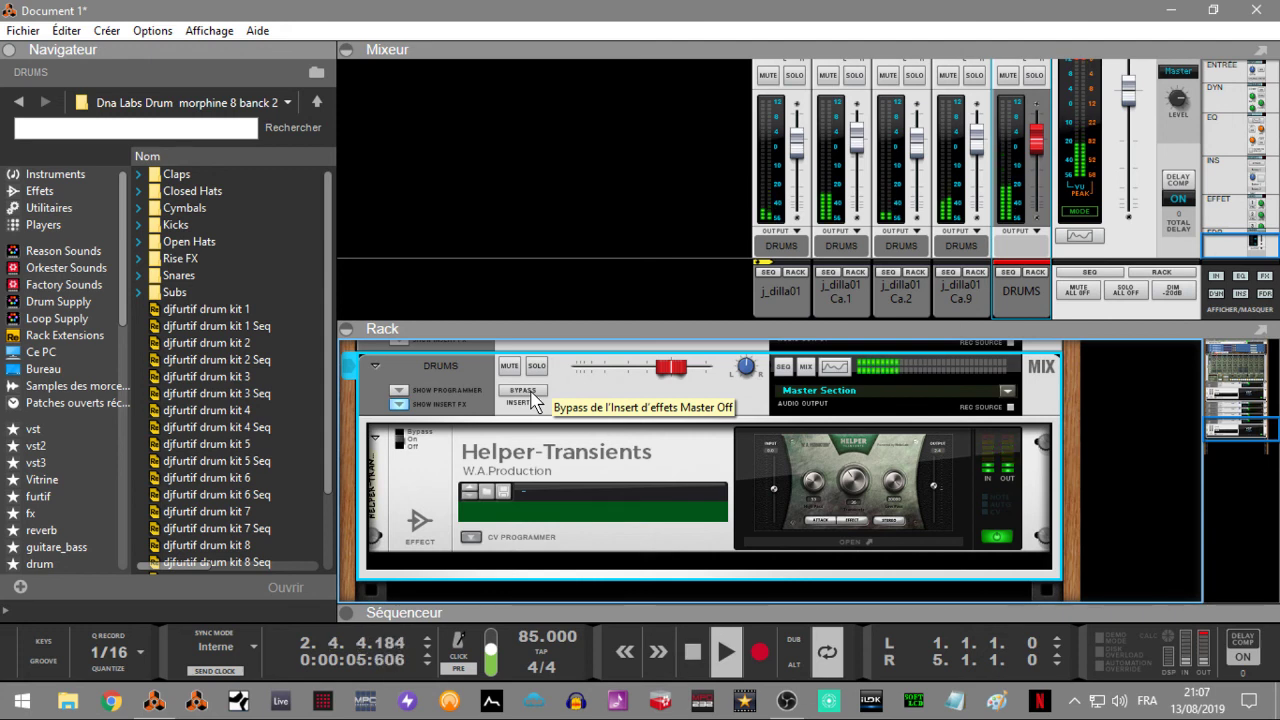
{"action": "key", "text": "space"}
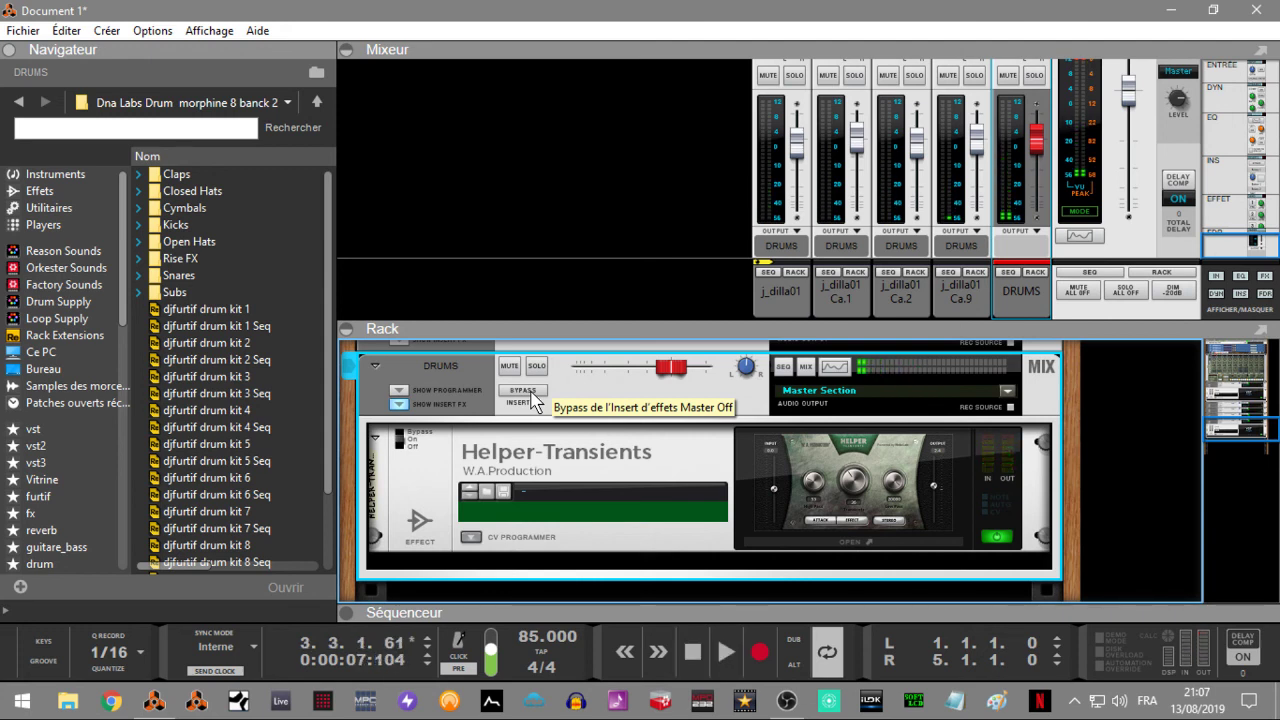